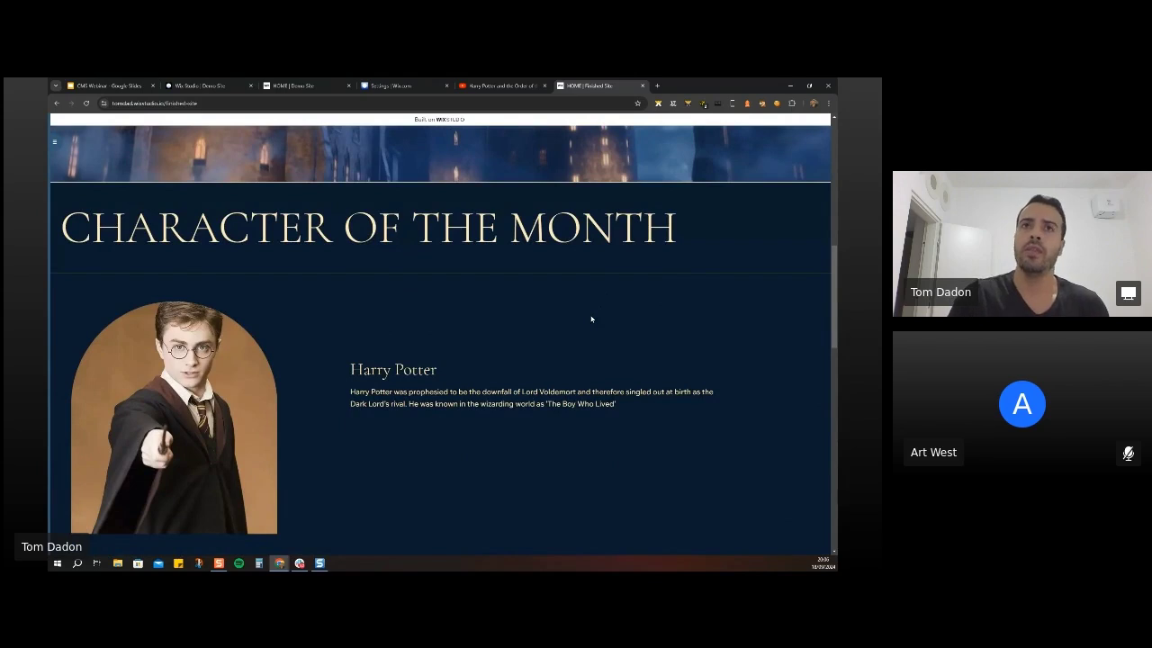
Review the finished home page's Character of the Month, testimonials, voting prompt and four Houses of Hogwarts sections.
scroll(374, 314, down, 2)
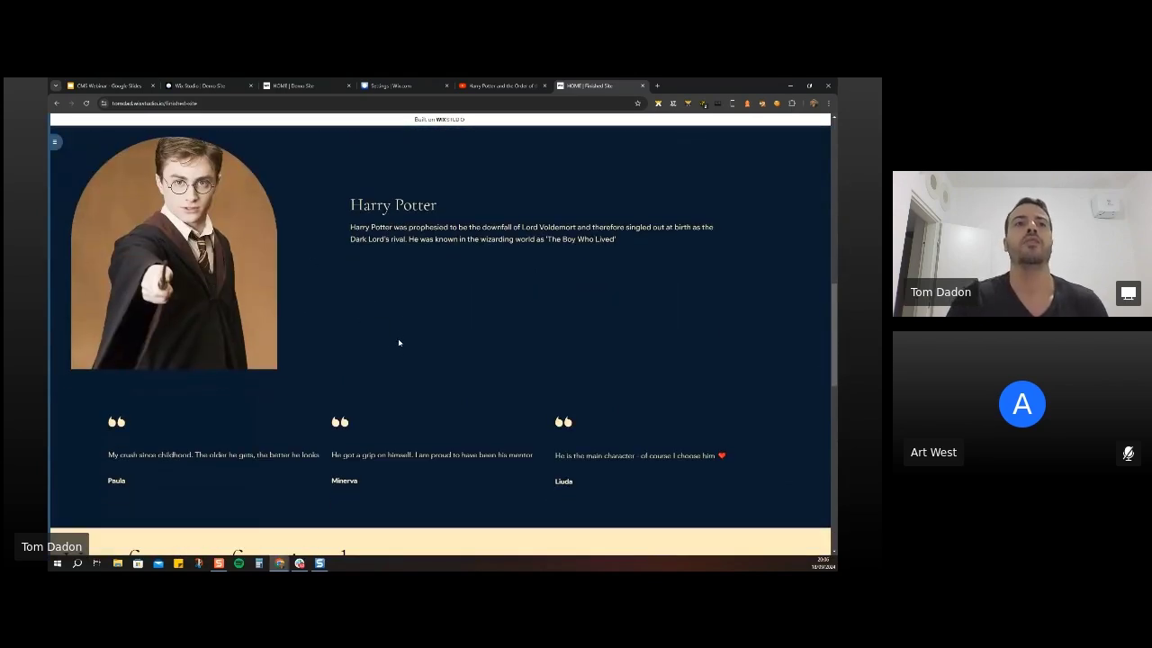
scroll(391, 346, down, 1)
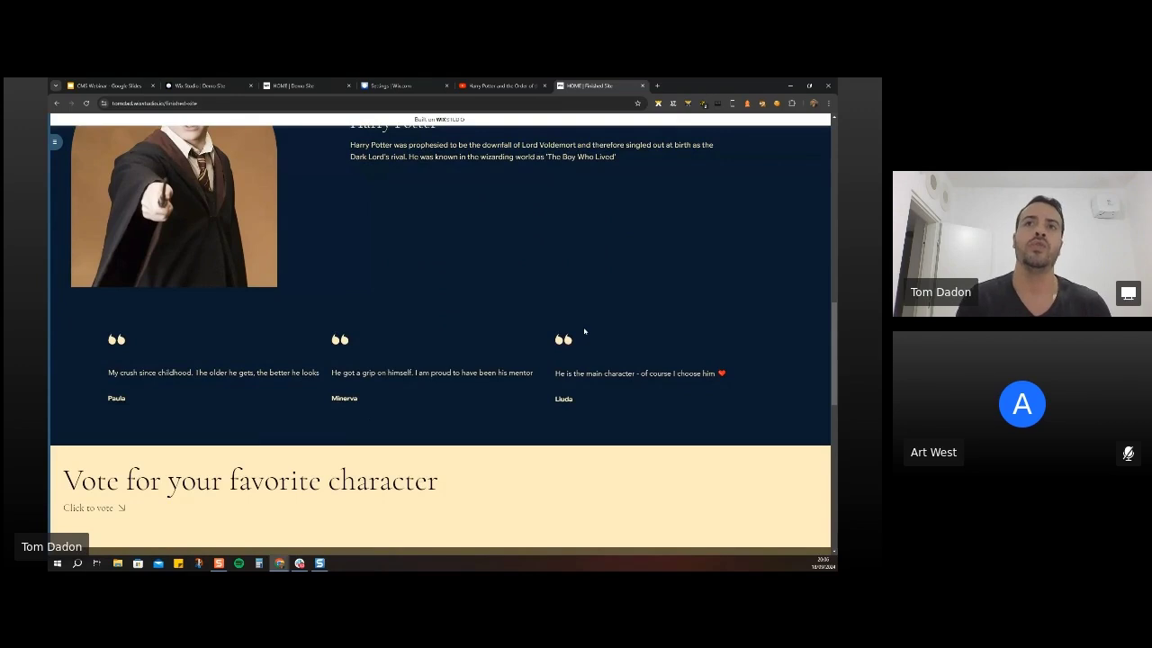
scroll(594, 364, up, 1)
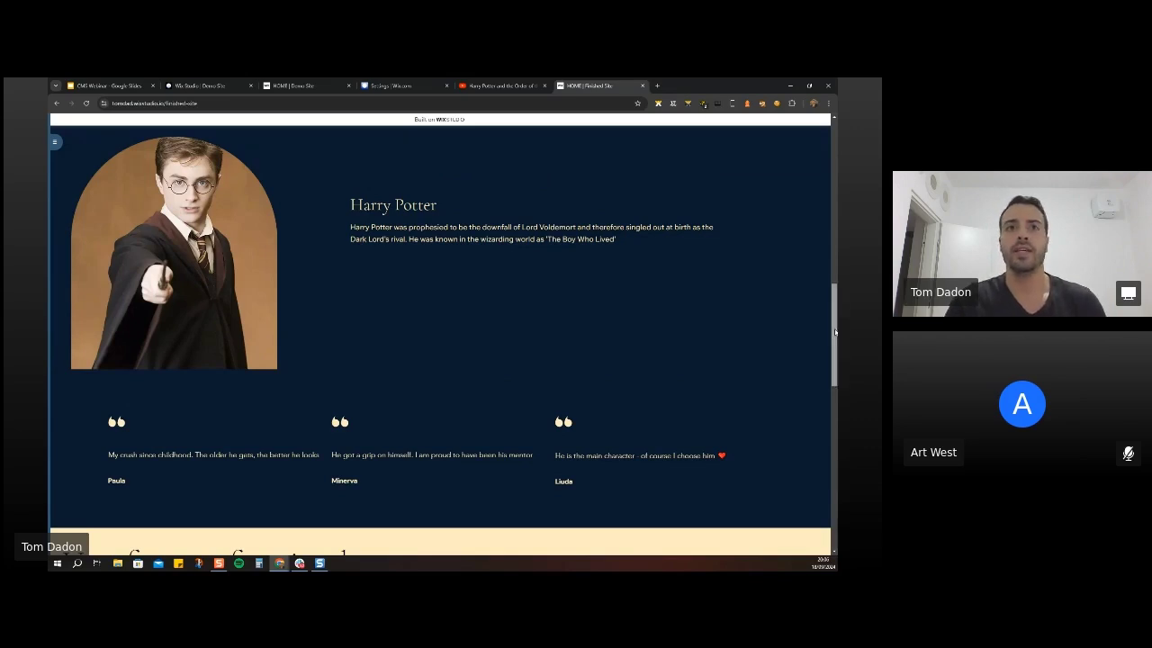
scroll(835, 332, down, 3)
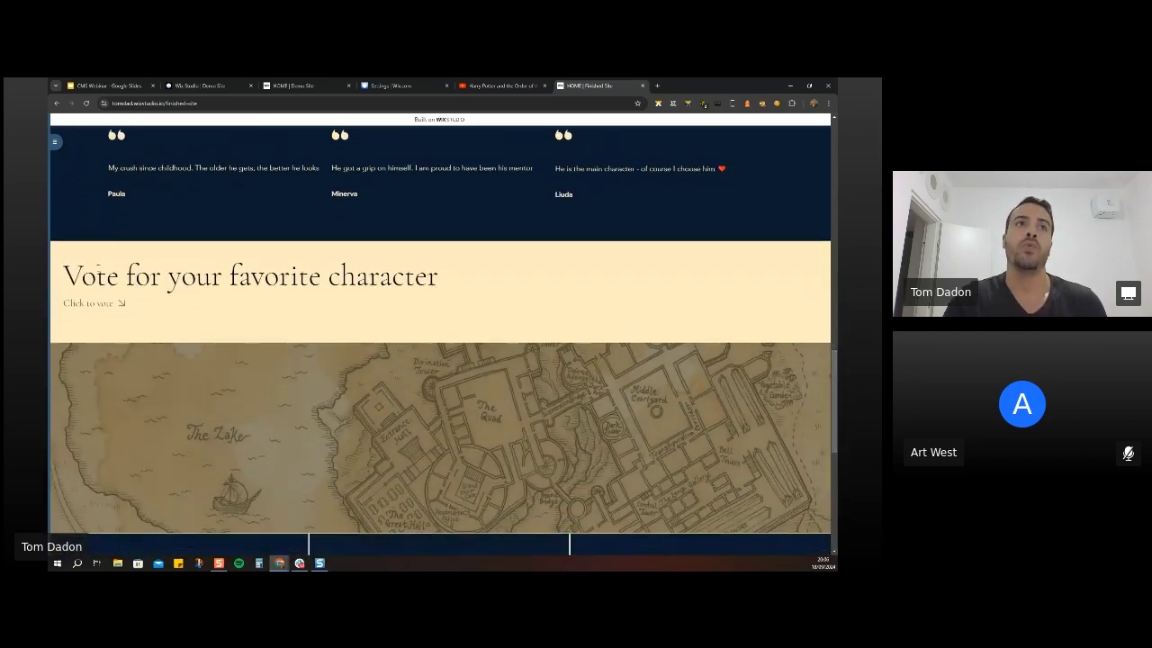
scroll(835, 360, down, 2)
scroll(441, 340, up, 1)
scroll(441, 340, down, 3)
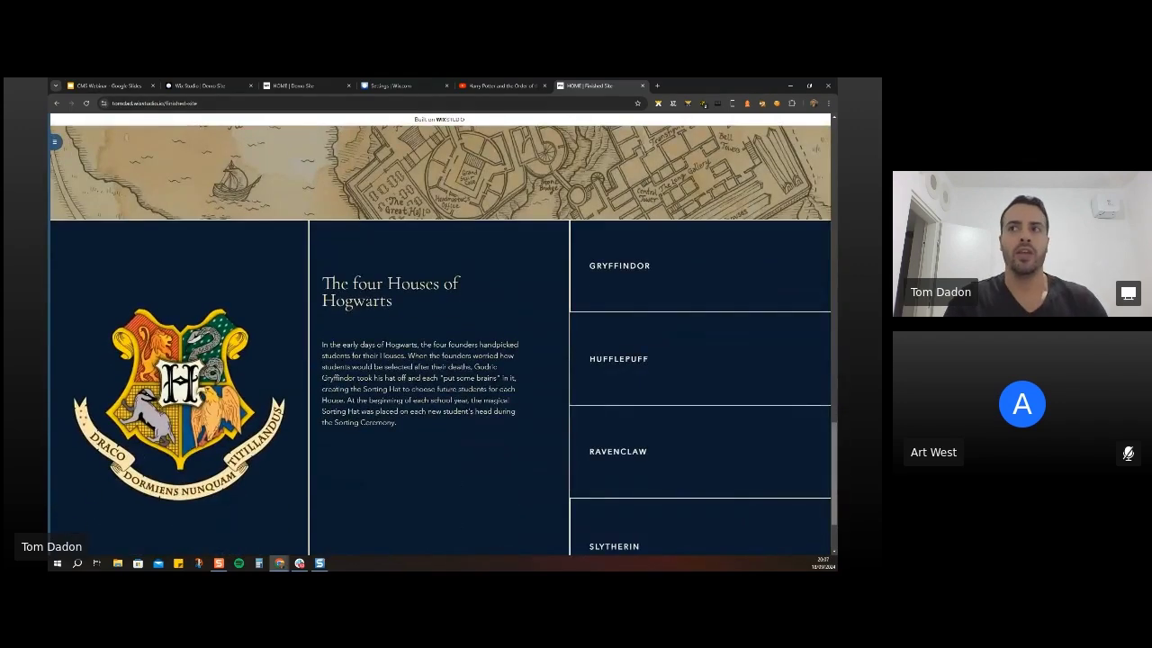
scroll(642, 337, down, 1)
scroll(643, 336, up, 2)
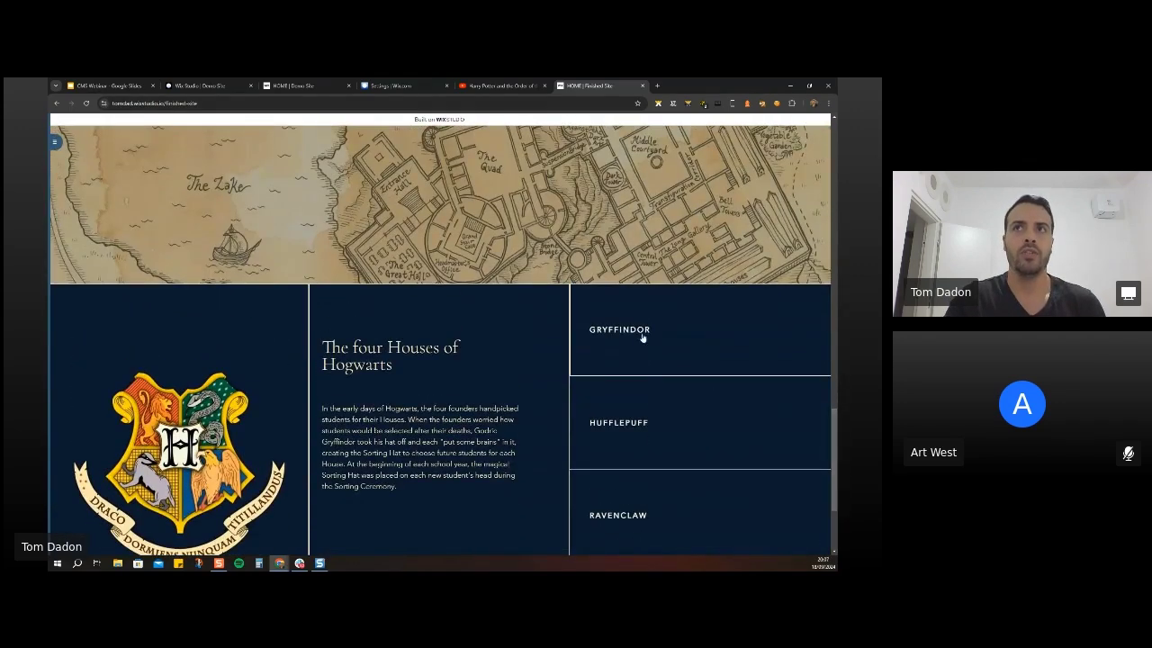
scroll(501, 398, up, 3)
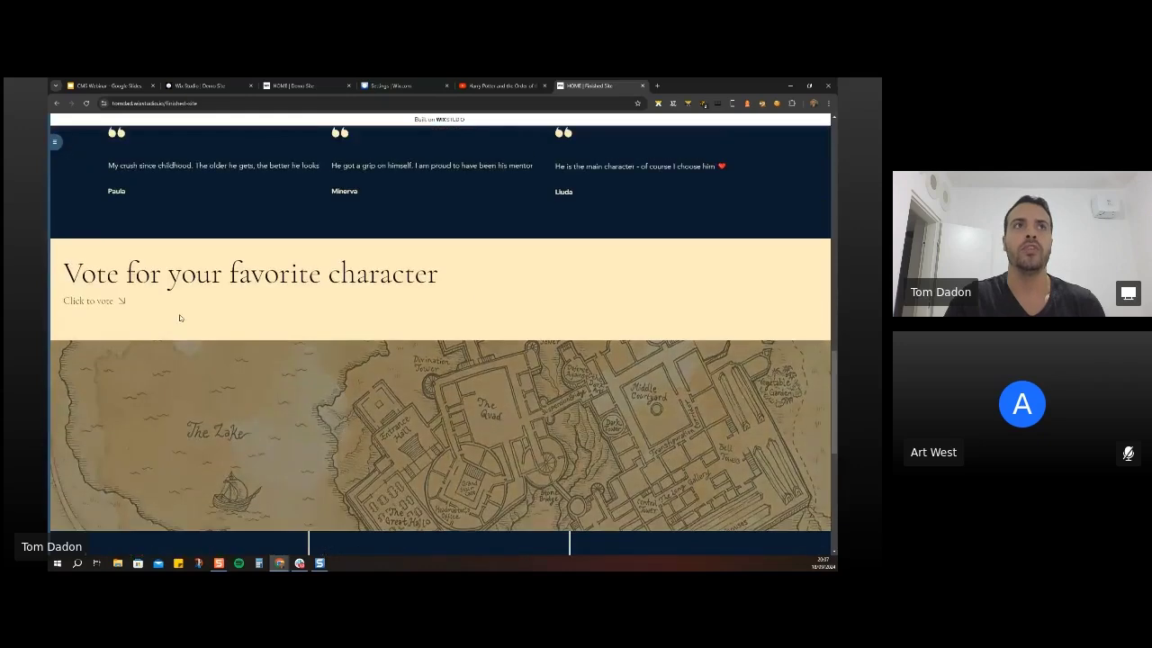
scroll(179, 317, up, 1)
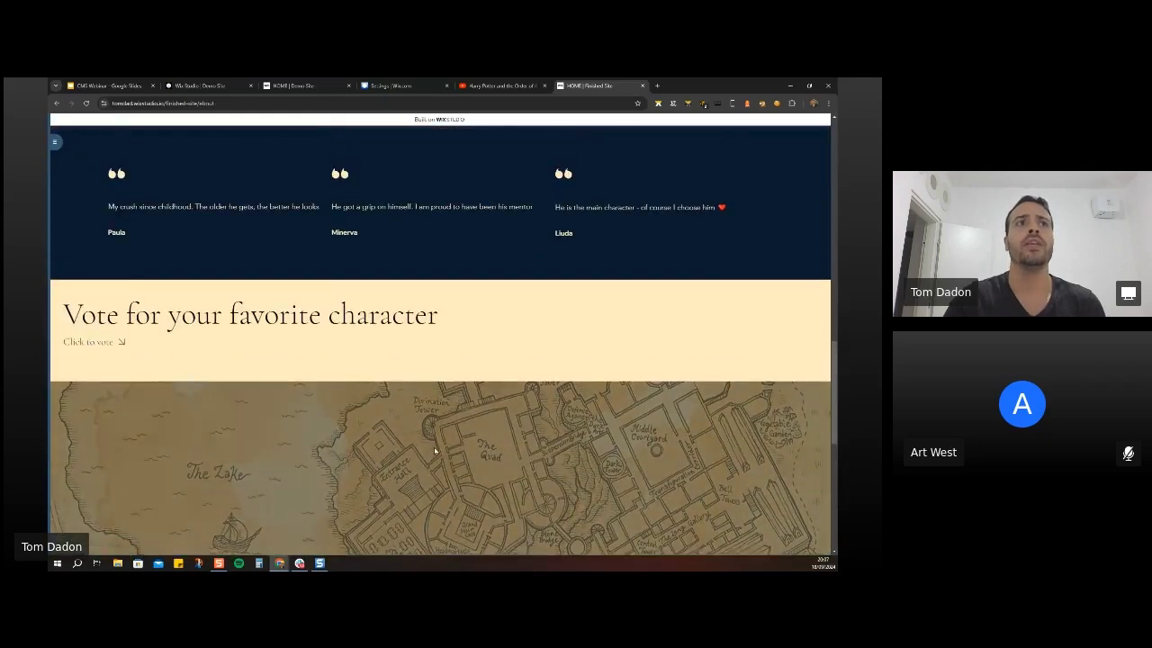
Open the favorite-character voting form from the home page and look through the voting form and All Characters grid.
click(435, 450)
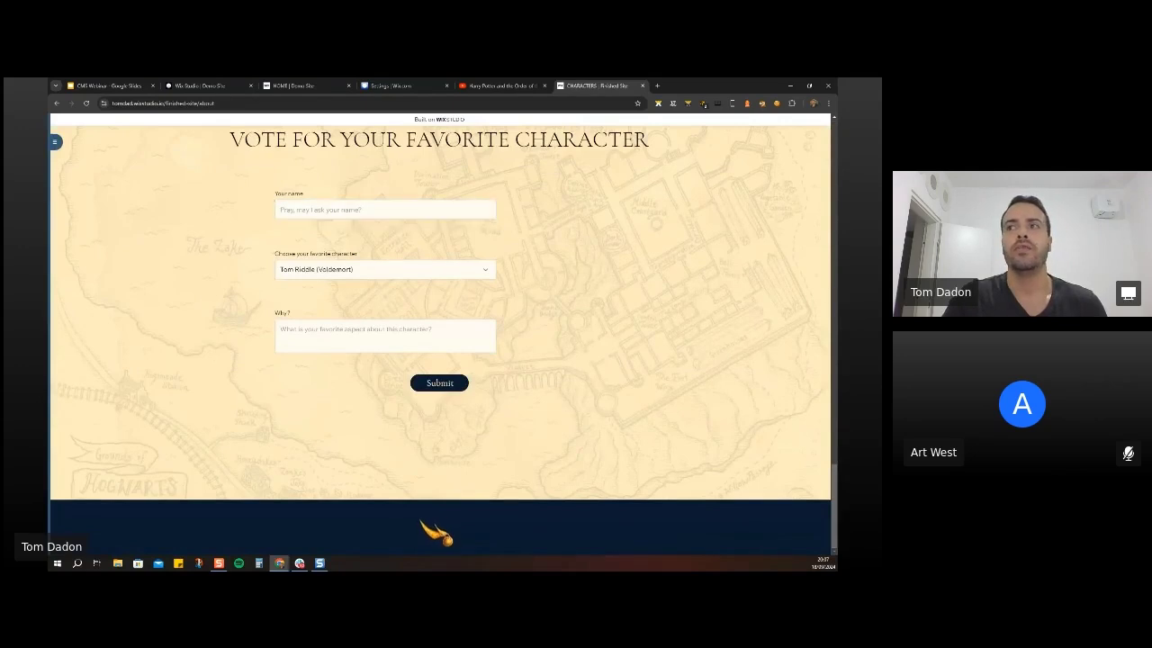
scroll(440, 341, up, 3)
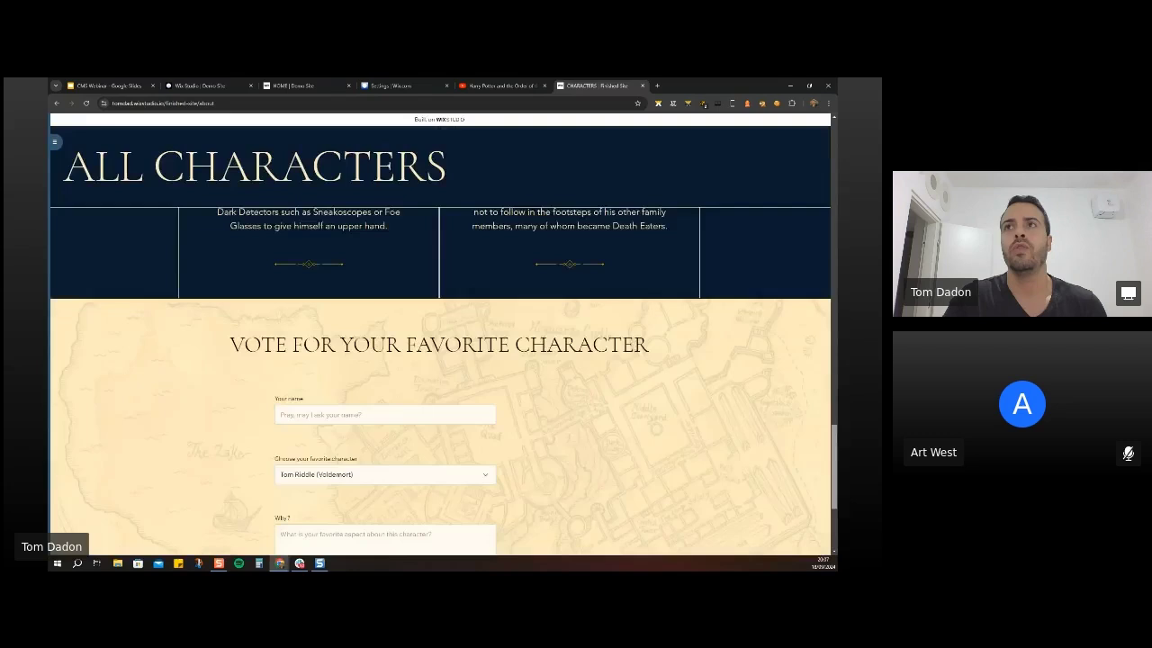
scroll(440, 378, up, 10)
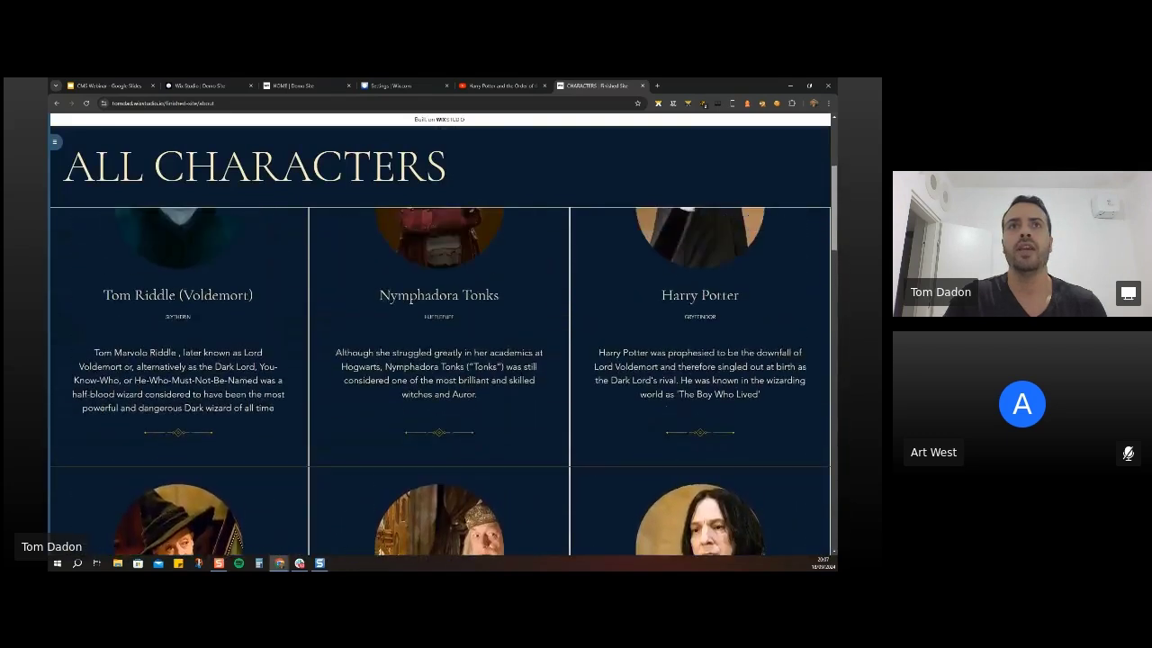
scroll(440, 378, up, 2)
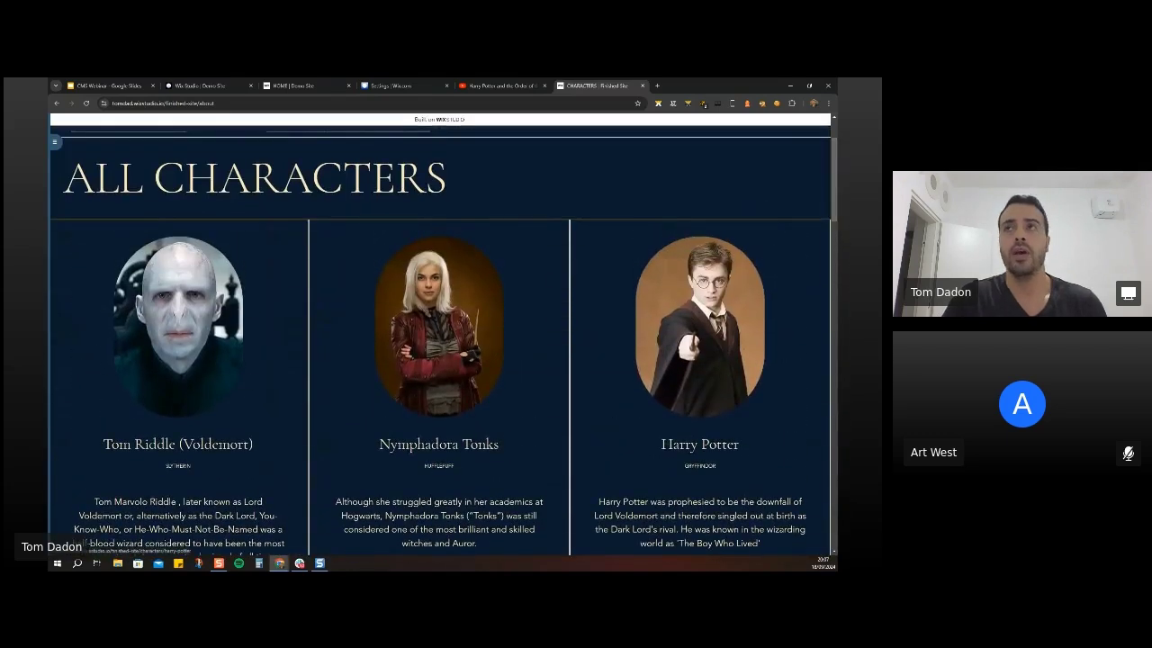
scroll(440, 341, down, 4)
scroll(809, 172, down, 2)
scroll(809, 172, up, 5)
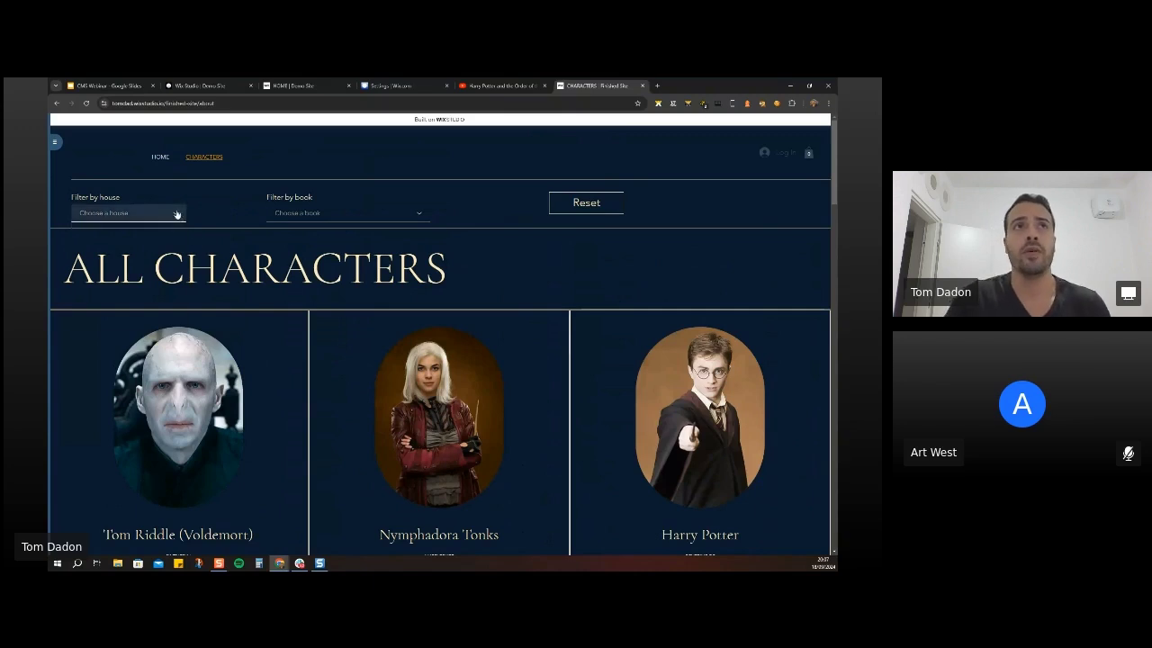
Filter the characters by house GRYFFINDOR and book Harry Potter and the Deathly Hallows, and reset both filters.
click(135, 213)
click(133, 250)
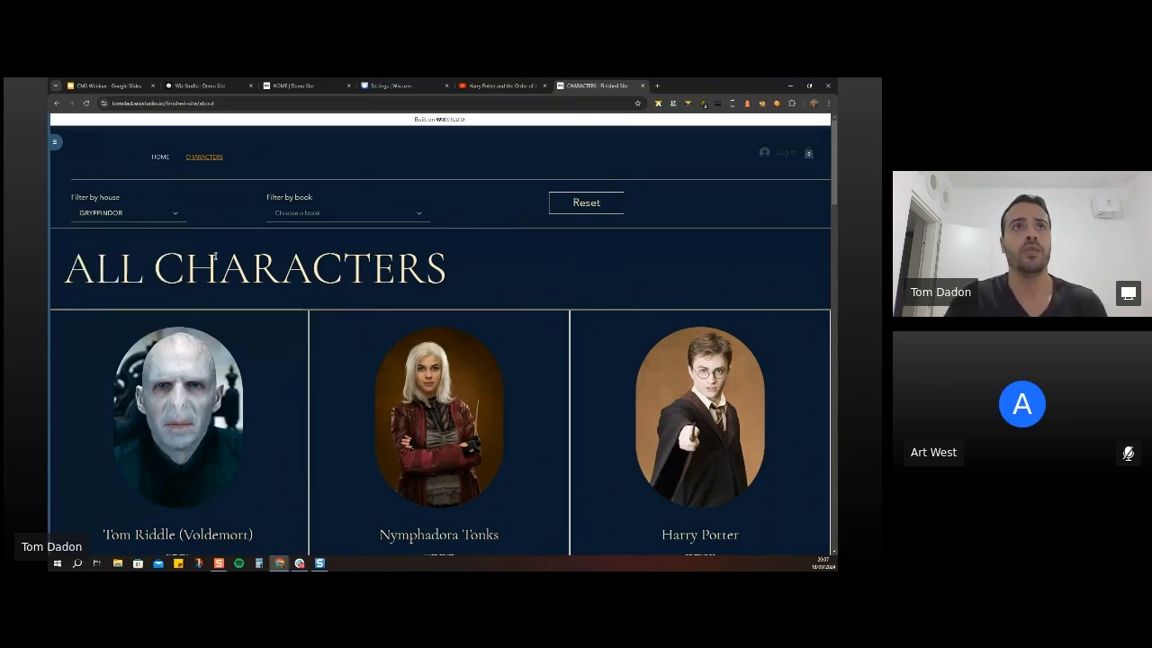
click(321, 216)
click(342, 276)
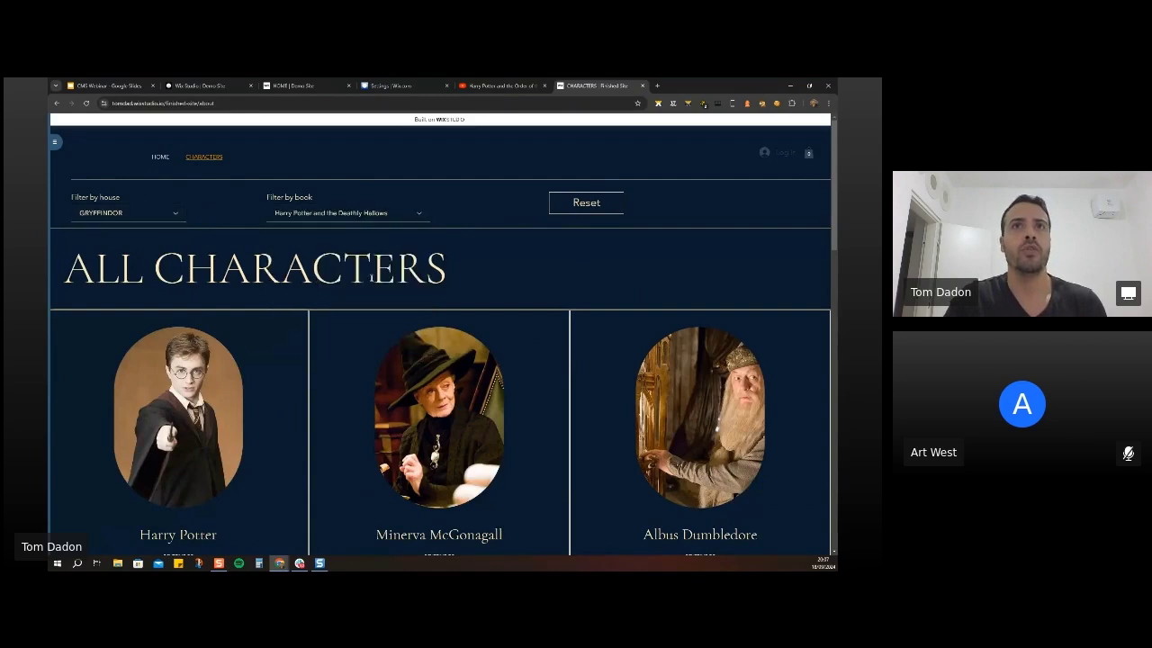
click(579, 215)
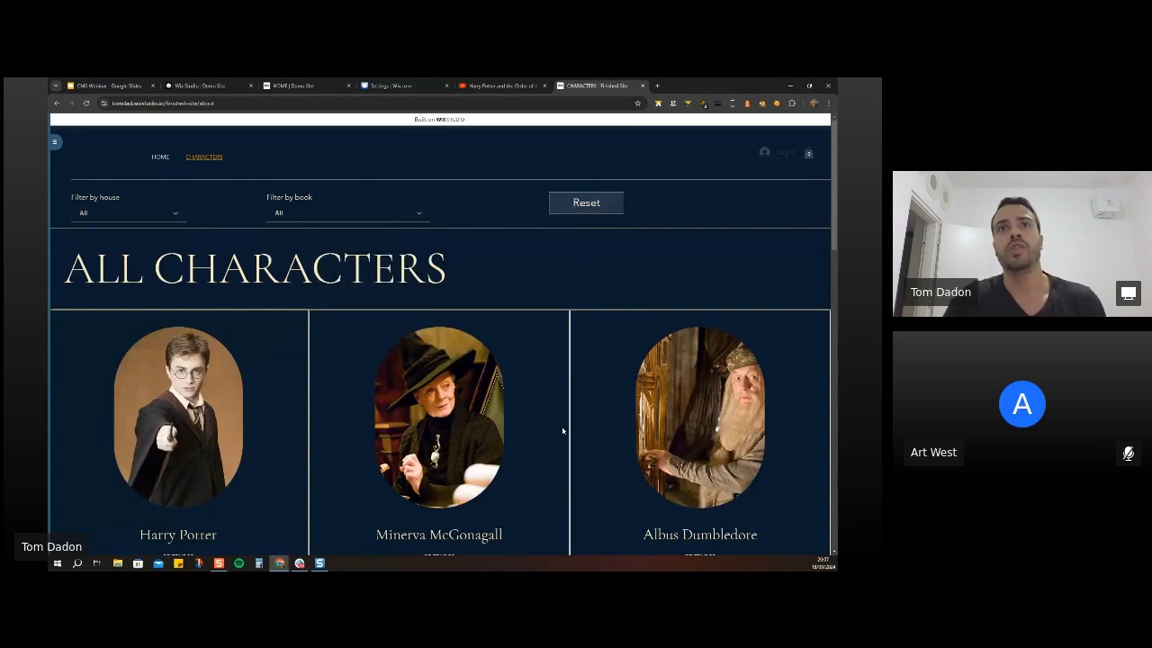
Open the Tom Riddle (Voldemort) character page and examine its description, house crest, famous quote and rich content.
scroll(702, 311, down, 2)
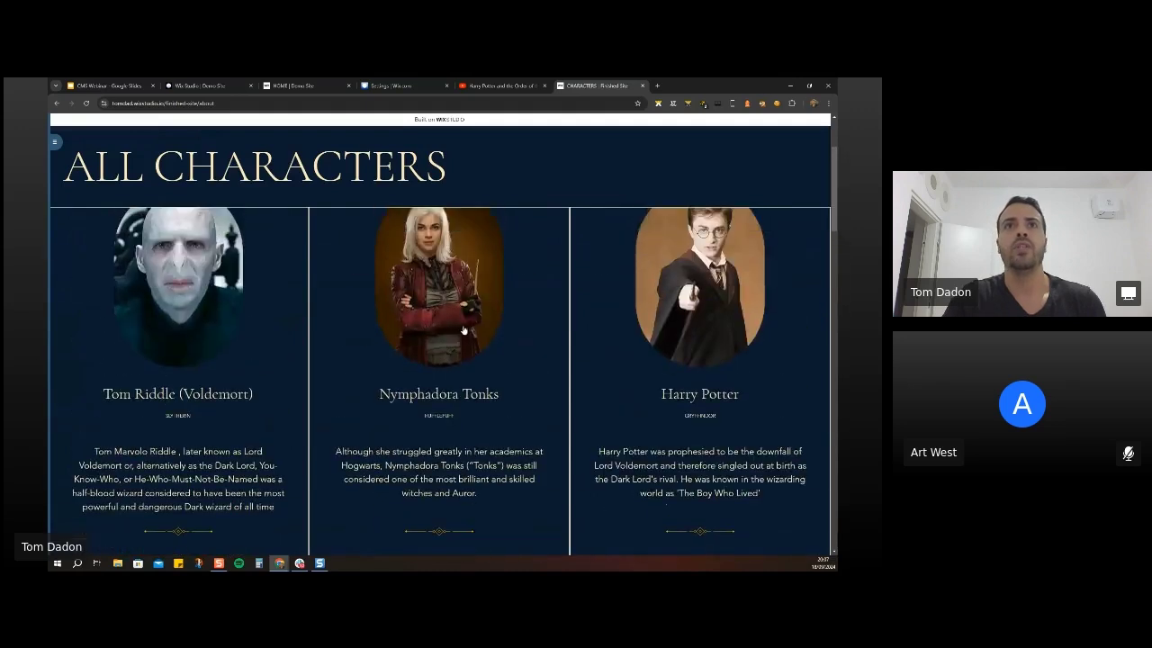
click(217, 294)
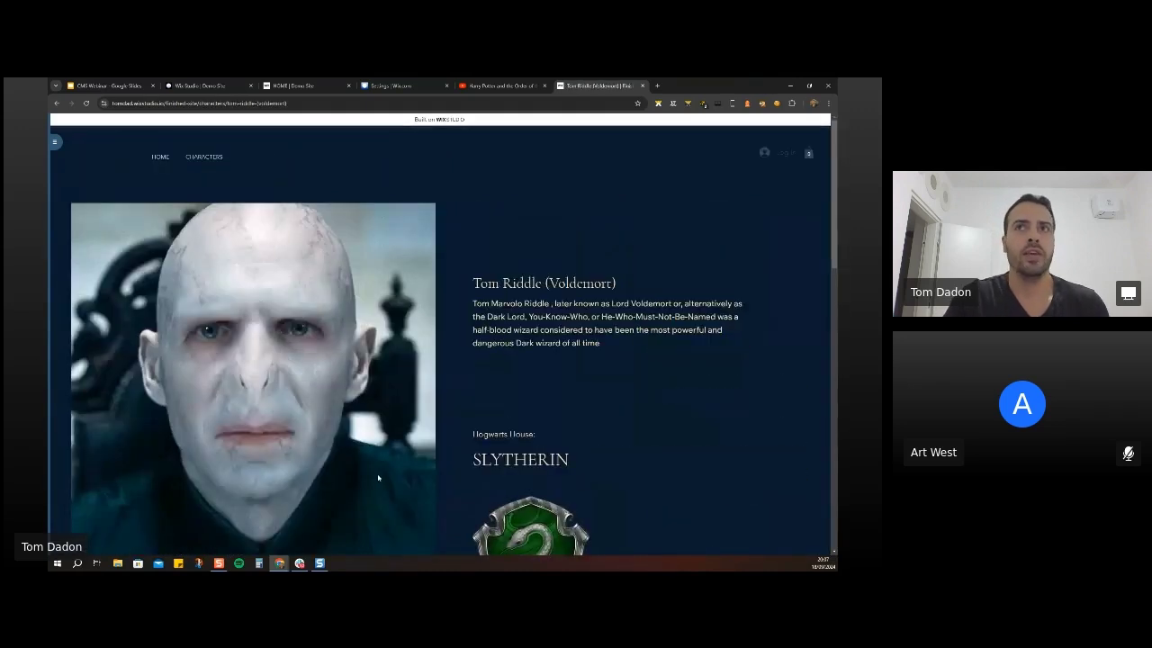
scroll(730, 283, down, 2)
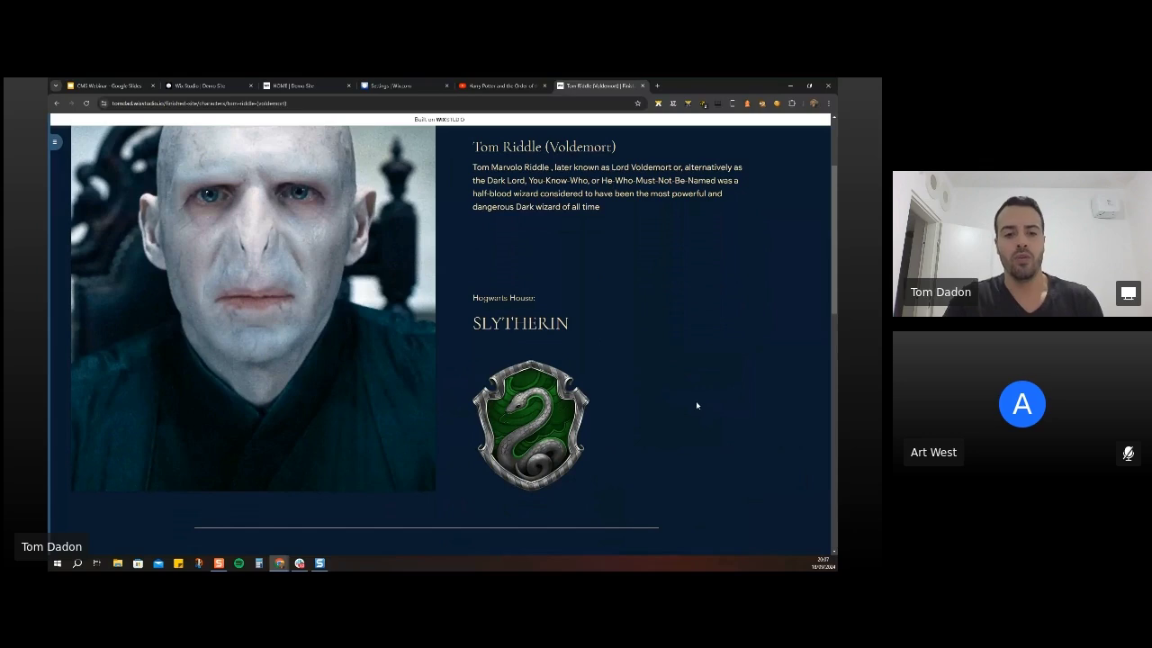
scroll(504, 219, down, 1)
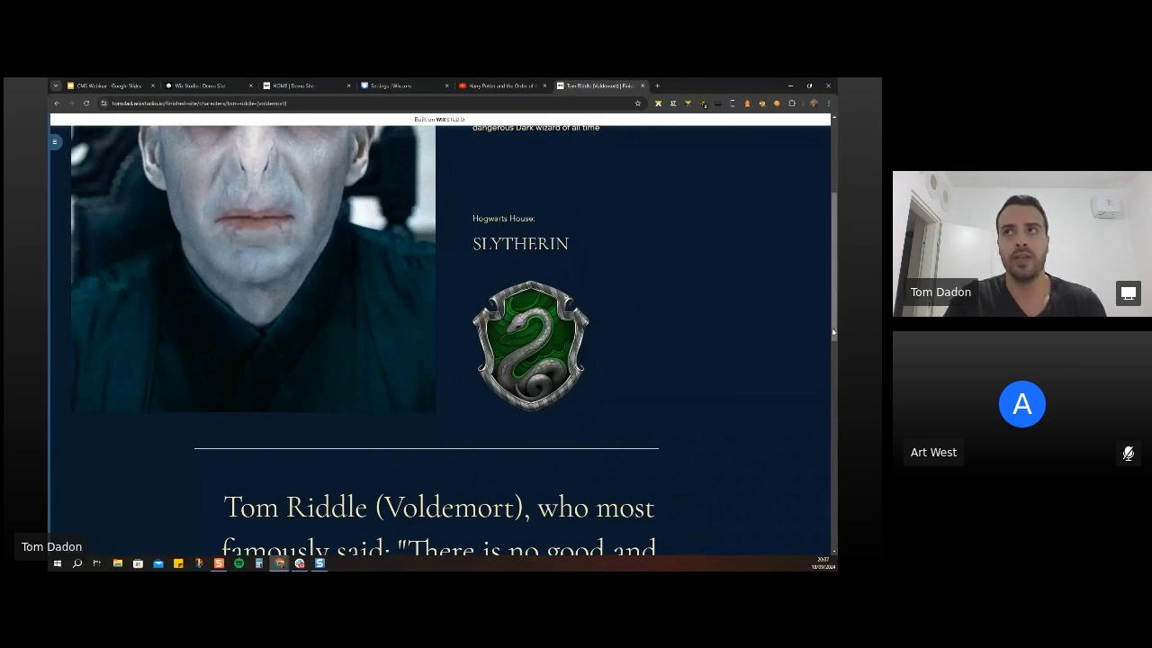
scroll(418, 260, down, 3)
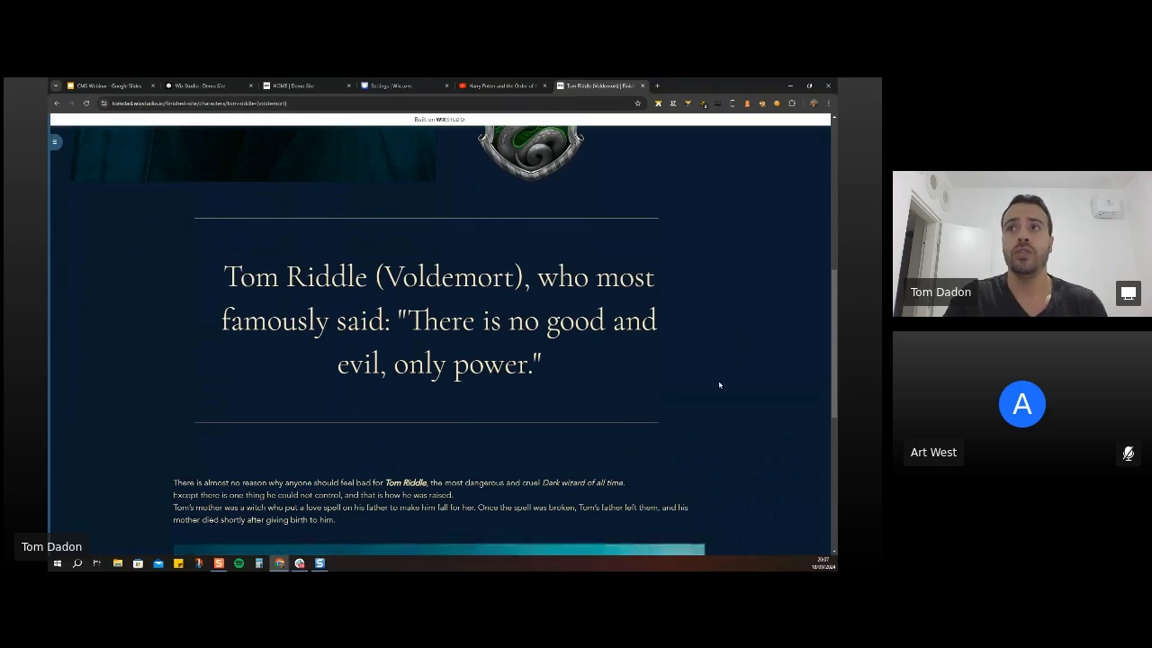
drag(835, 333, 836, 344)
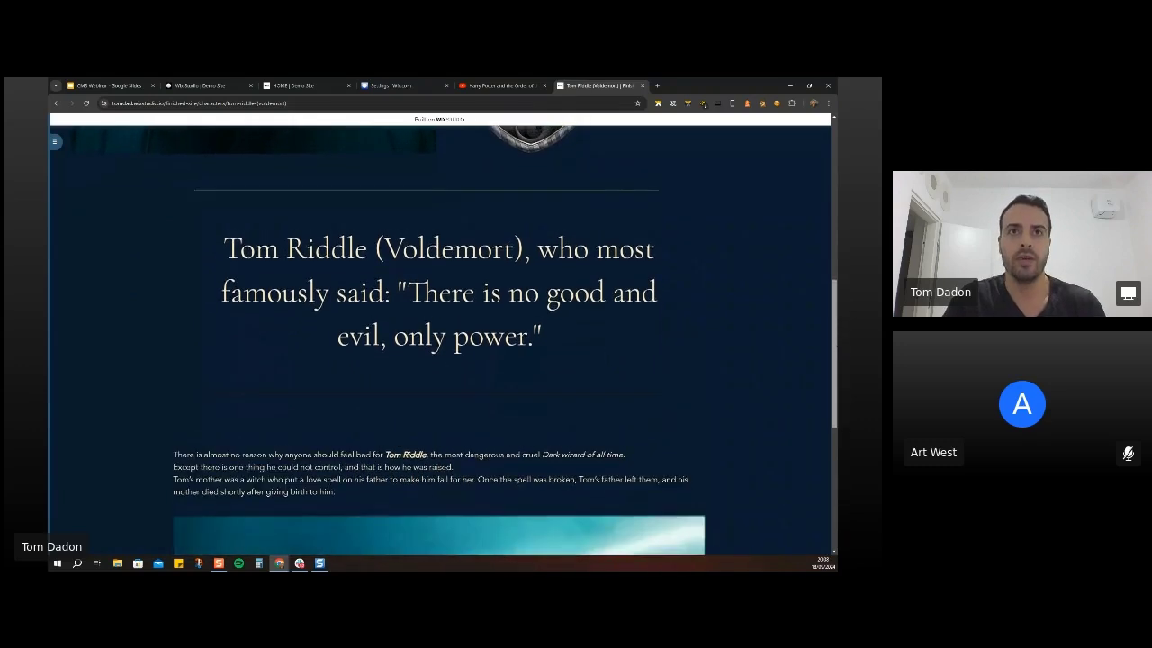
scroll(760, 405, down, 3)
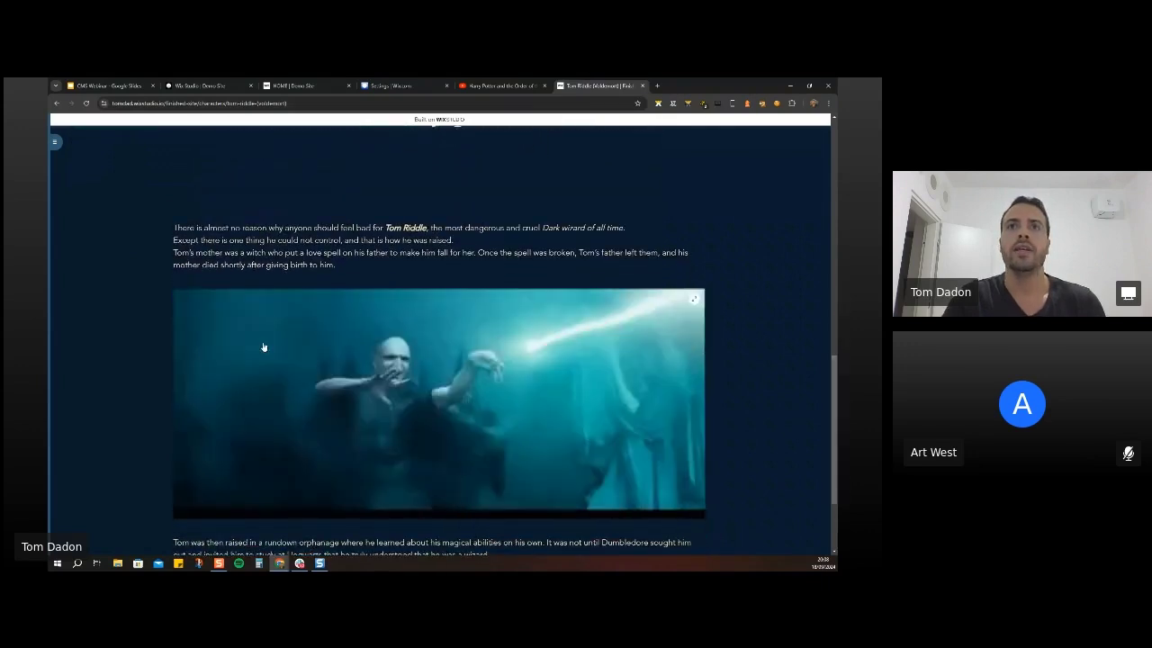
scroll(420, 553, down, 2)
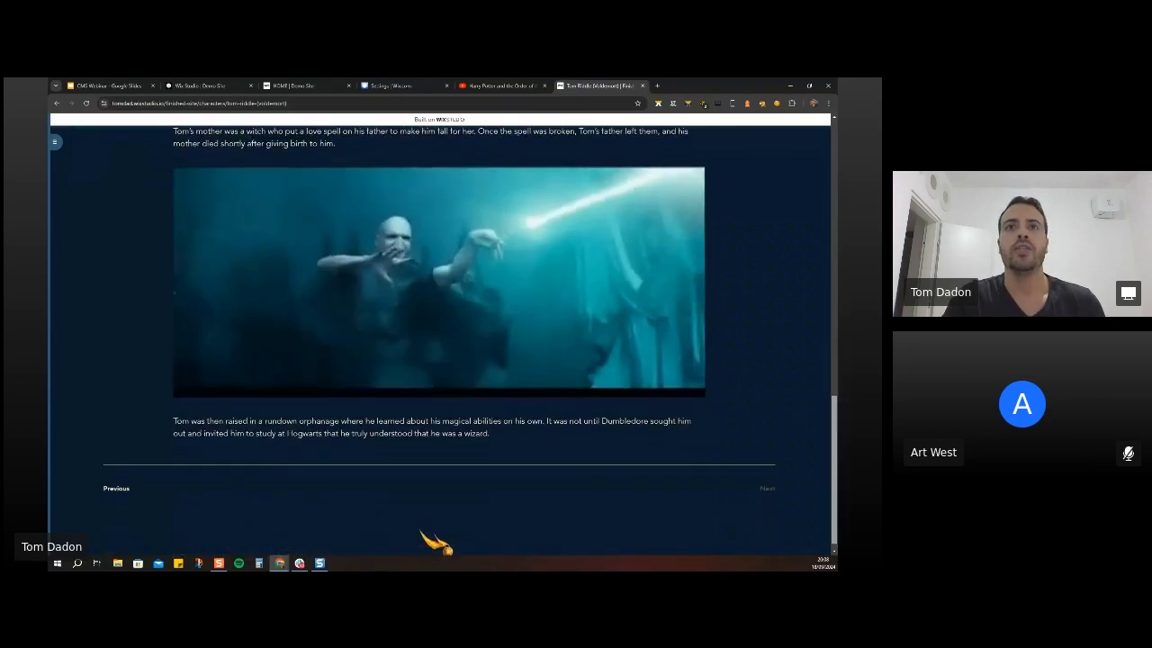
scroll(440, 342, up, 1)
scroll(440, 342, up, 10)
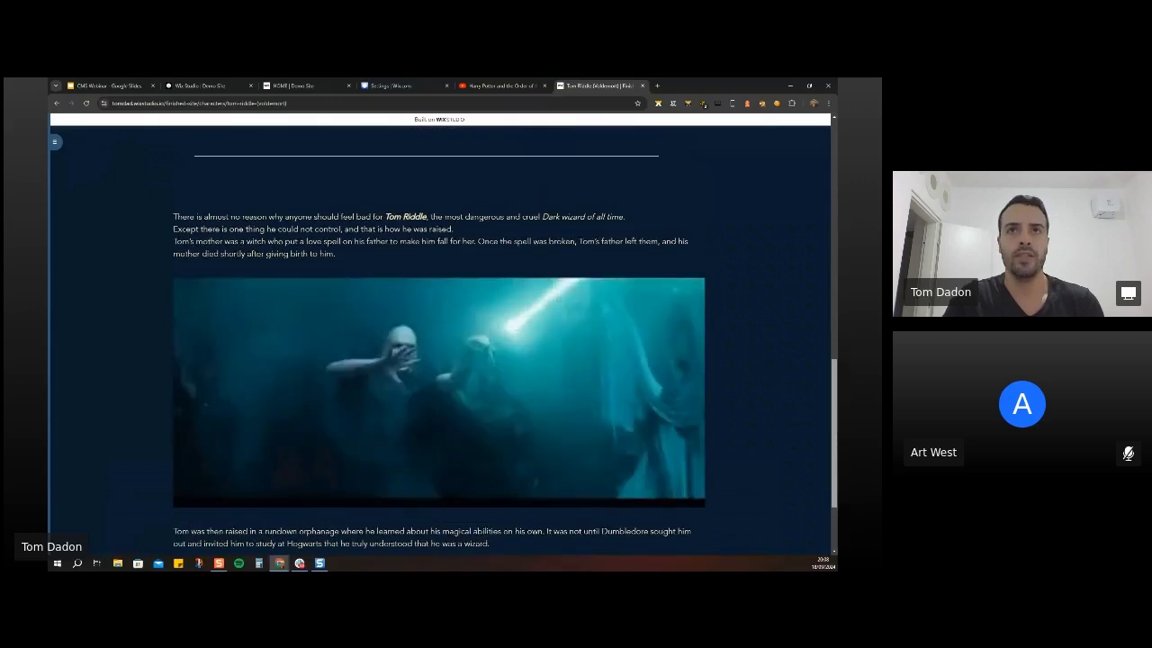
Return to the finished site's home page and switch to the CMS Webinar presentation in Google Slides.
click(154, 159)
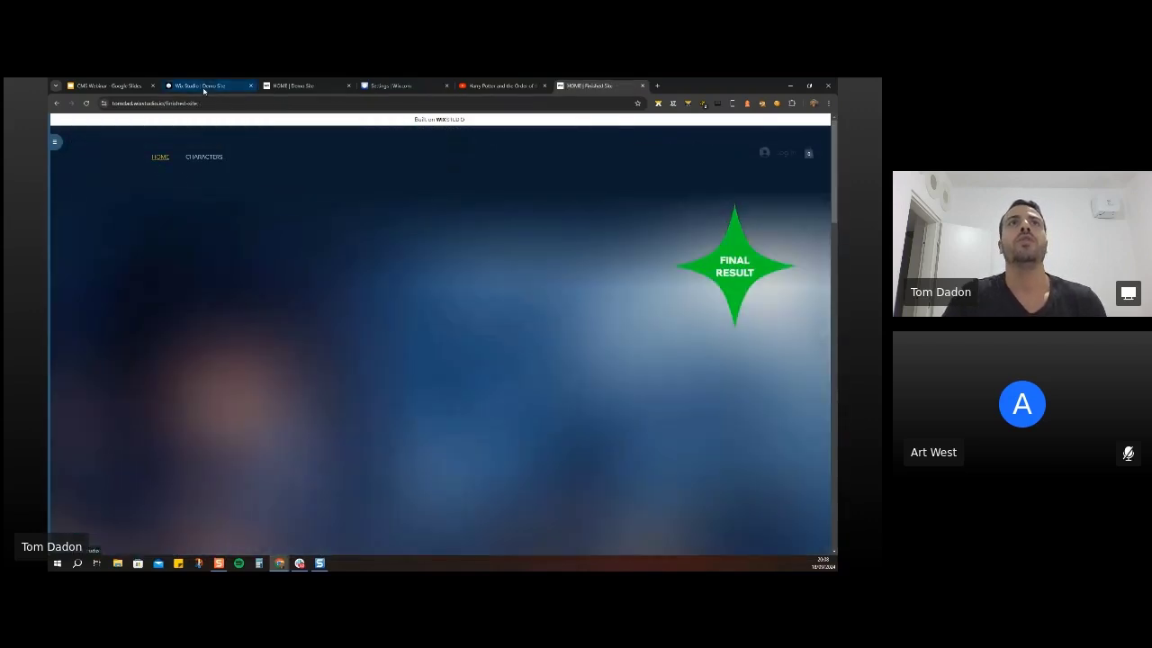
click(205, 88)
click(111, 87)
click(247, 244)
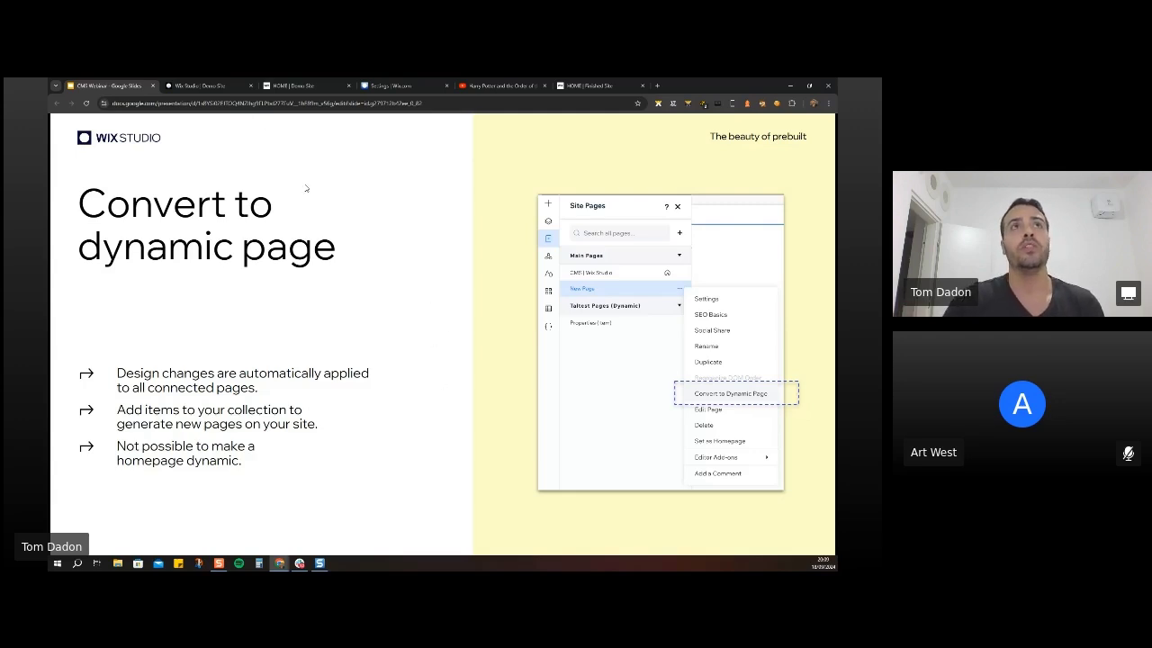
Switch to the Demo Site in the Wix Studio editor and open the main page named Characters.
click(205, 86)
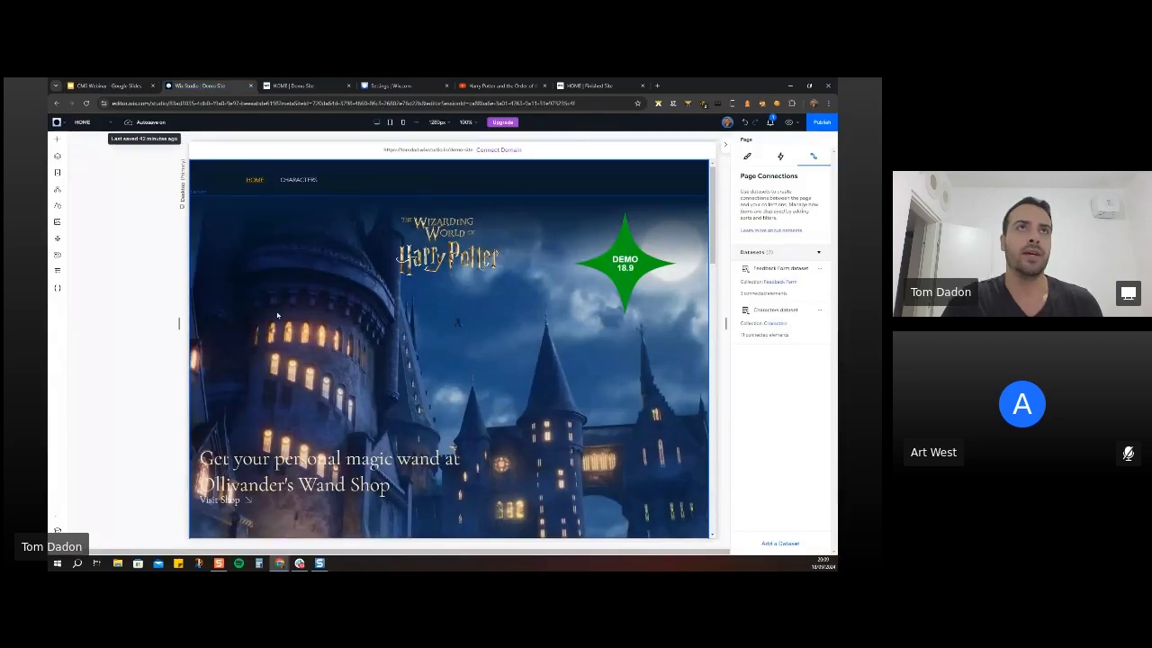
click(330, 307)
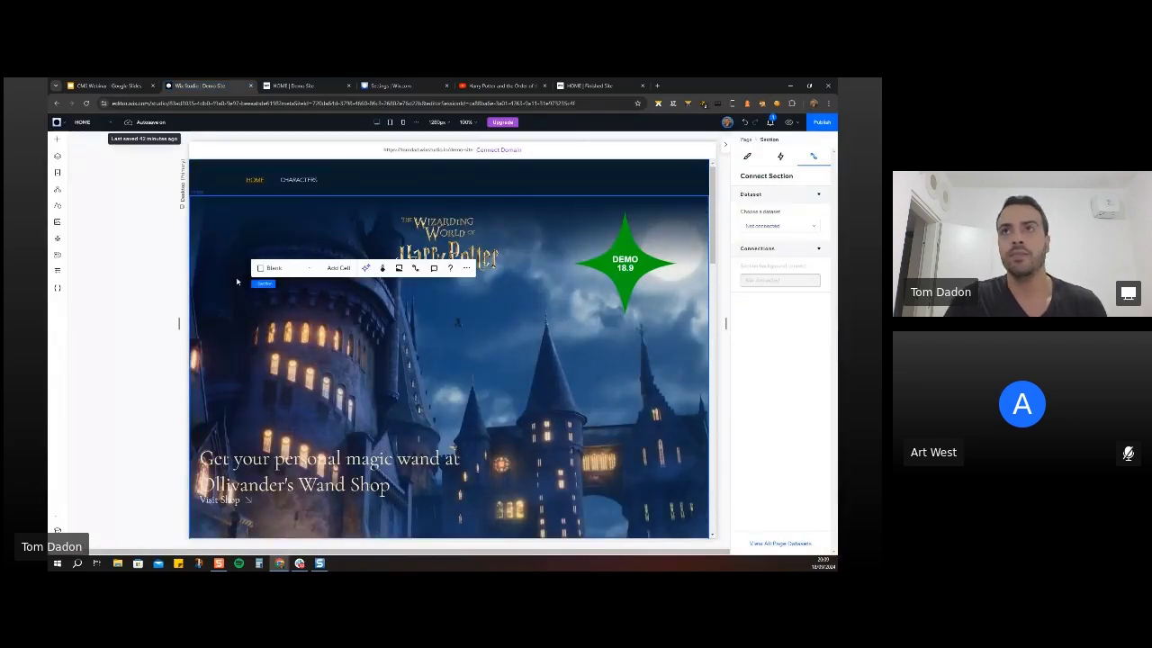
click(57, 171)
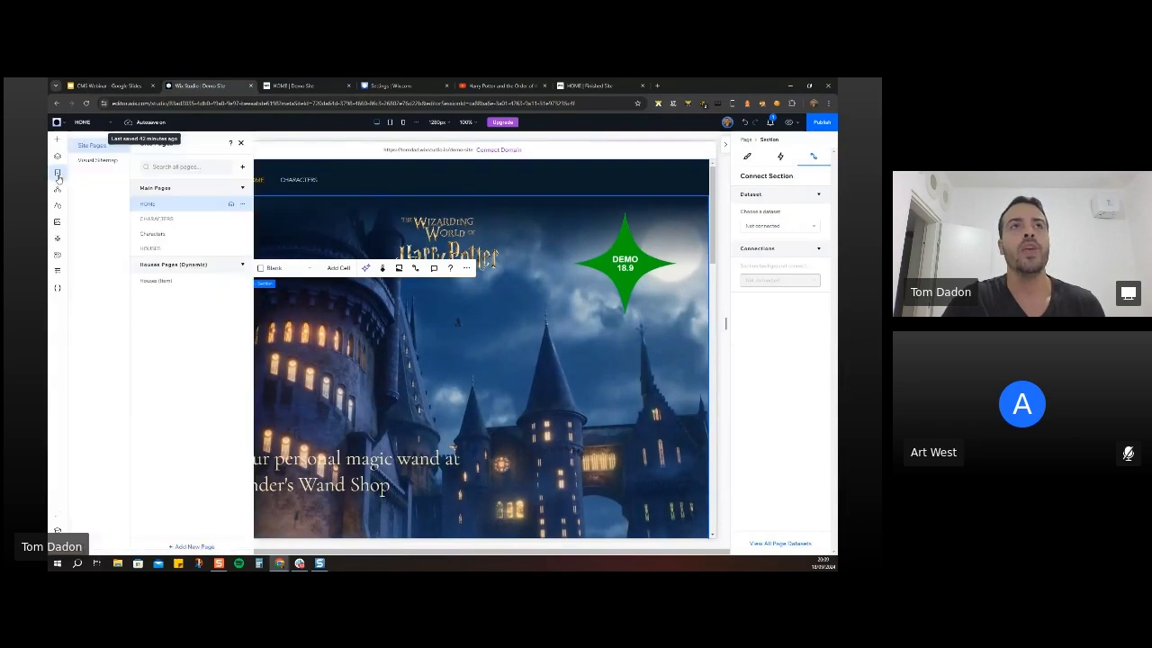
click(146, 235)
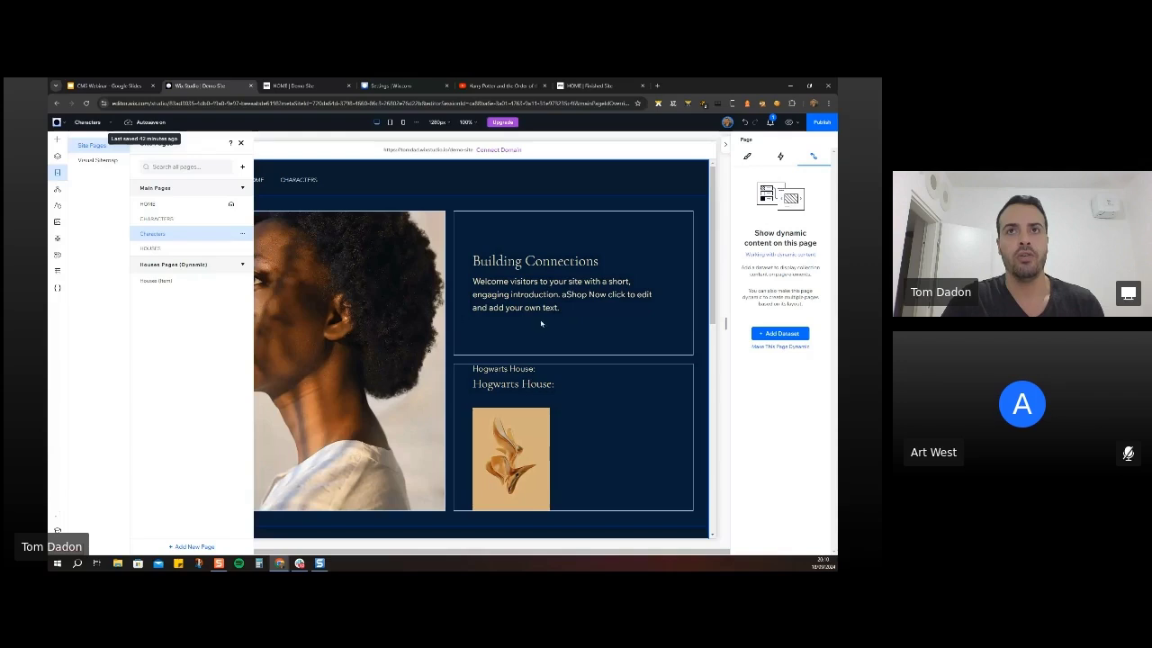
Examine the Characters page layout, including its intro section, Hogwarts House cell, famous quote and rich content placeholder.
click(486, 260)
scroll(599, 350, down, 5)
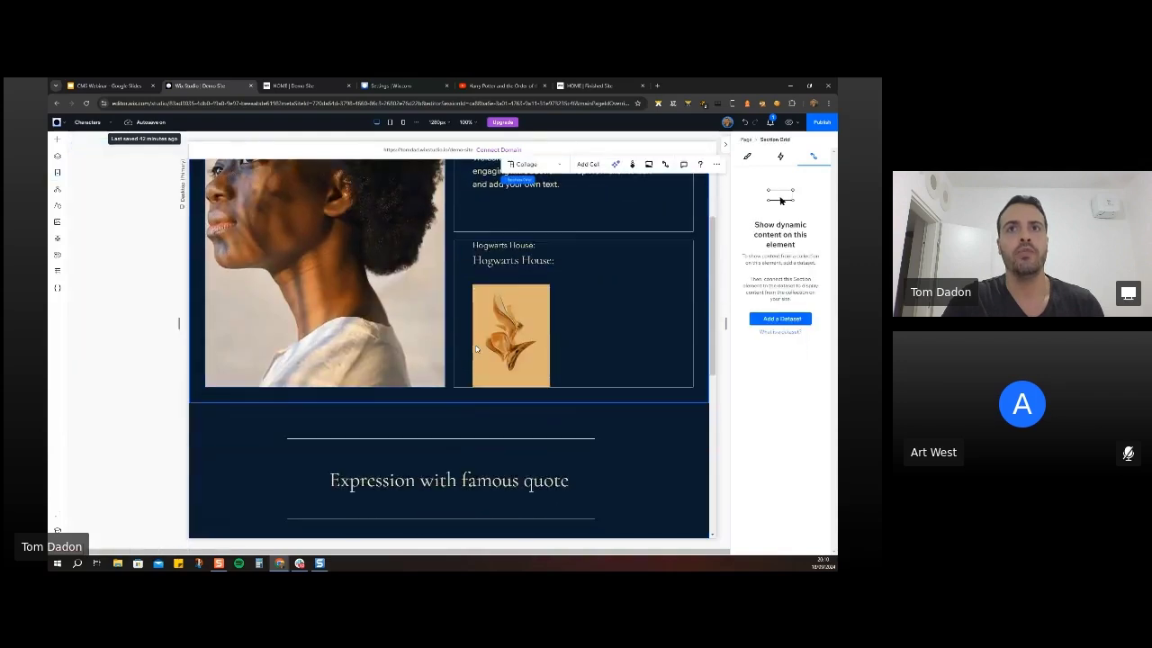
scroll(599, 350, down, 3)
scroll(665, 347, up, 5)
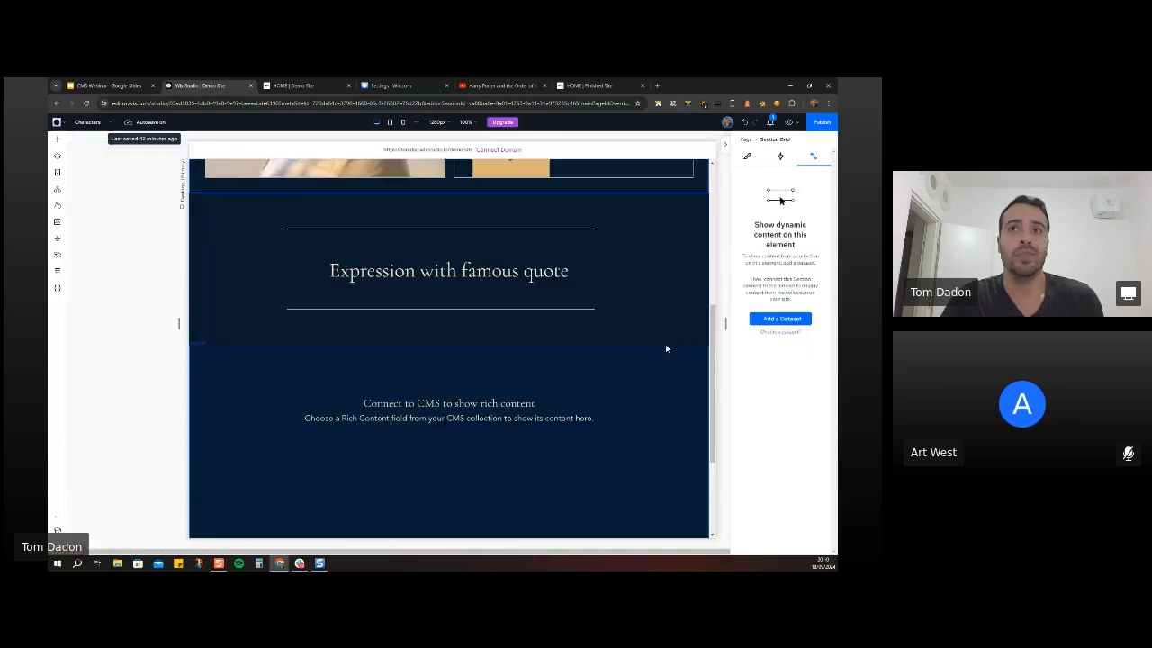
scroll(463, 333, up, 3)
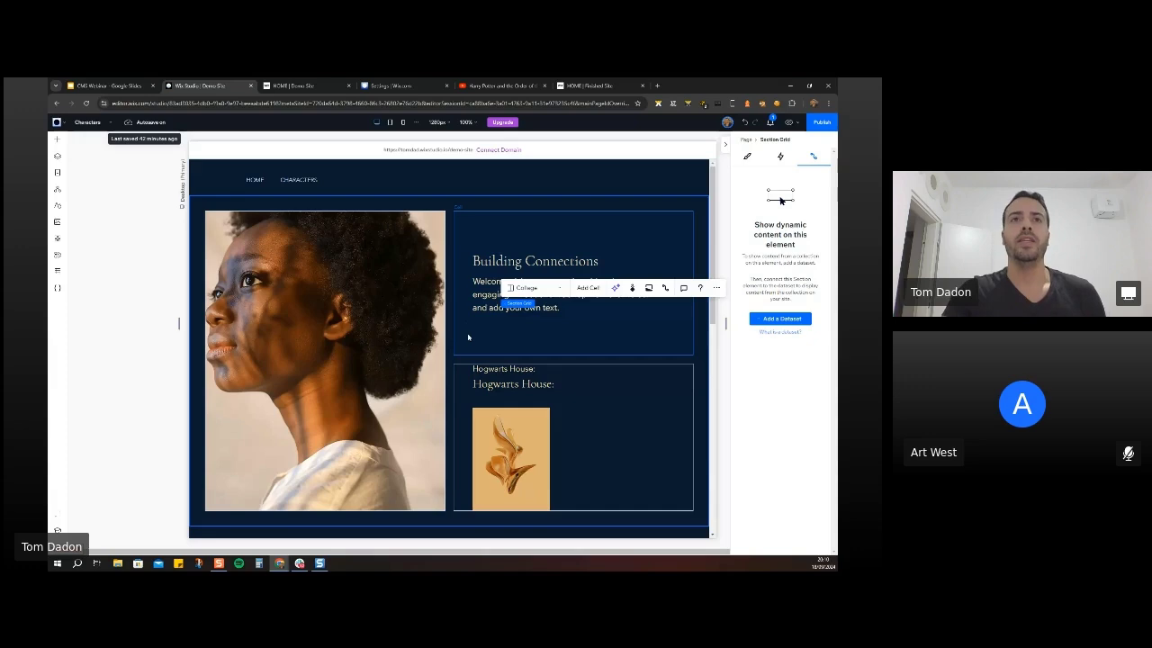
Convert the main page named Characters into a dynamic page that saves to the existing Characters collection.
click(57, 173)
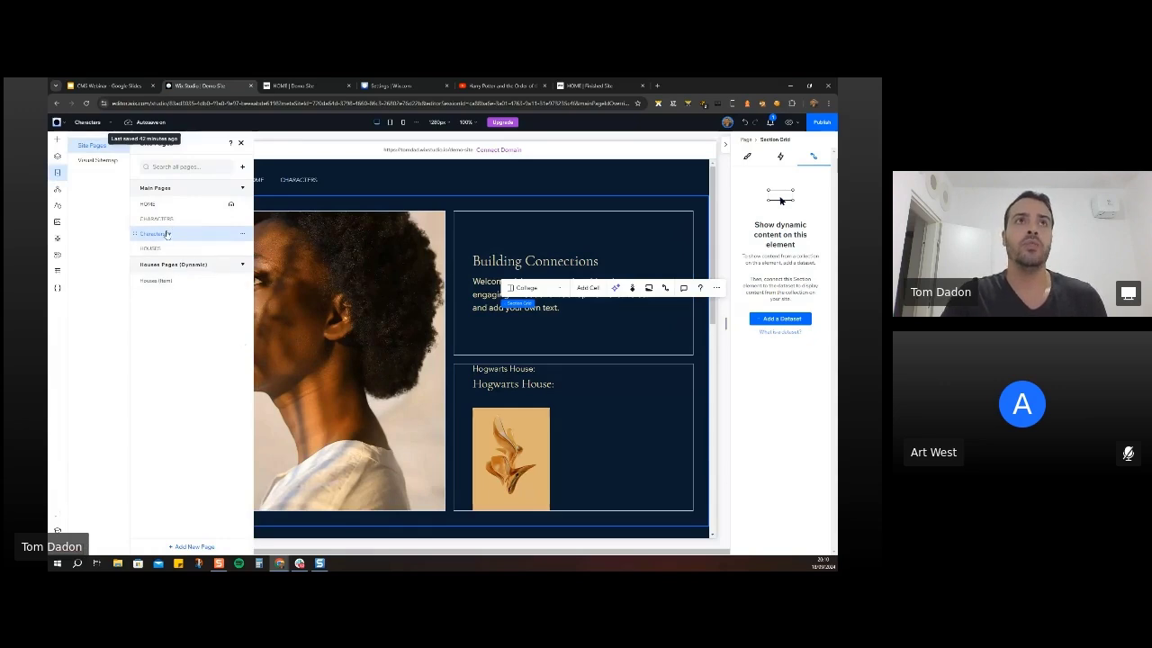
click(242, 235)
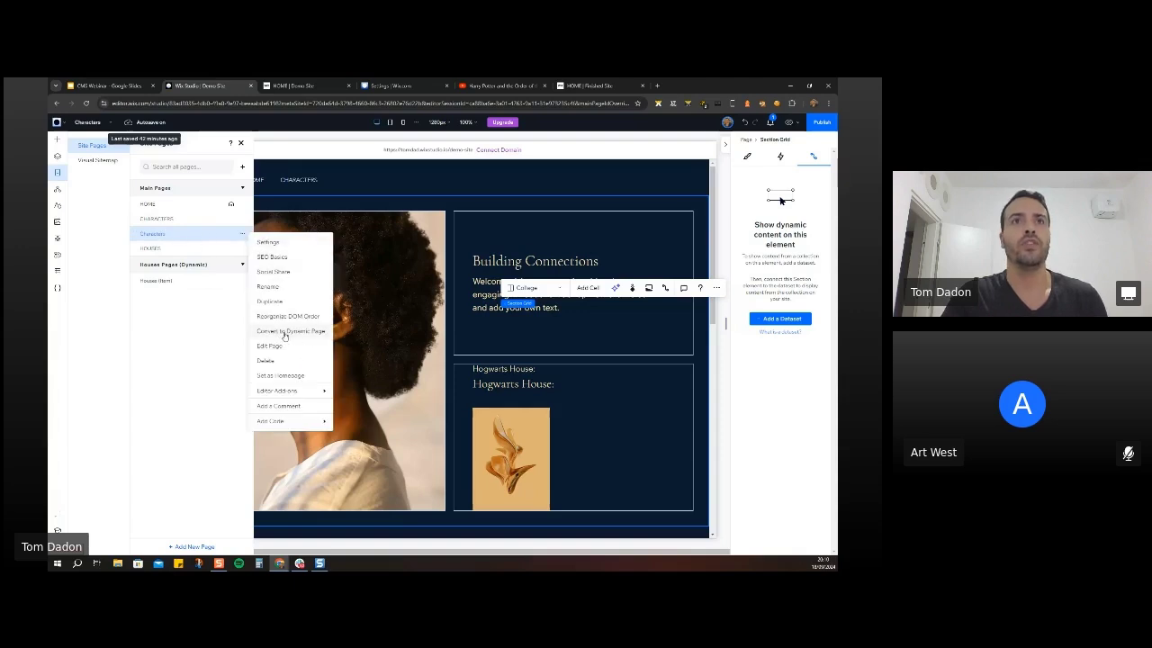
click(367, 480)
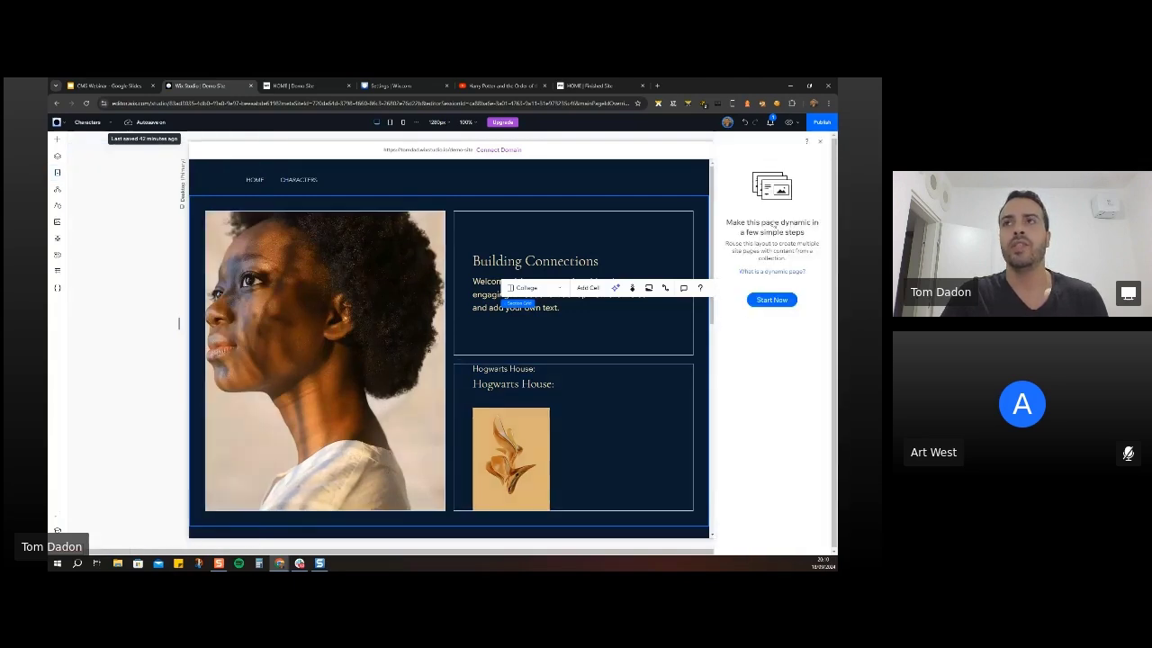
click(771, 301)
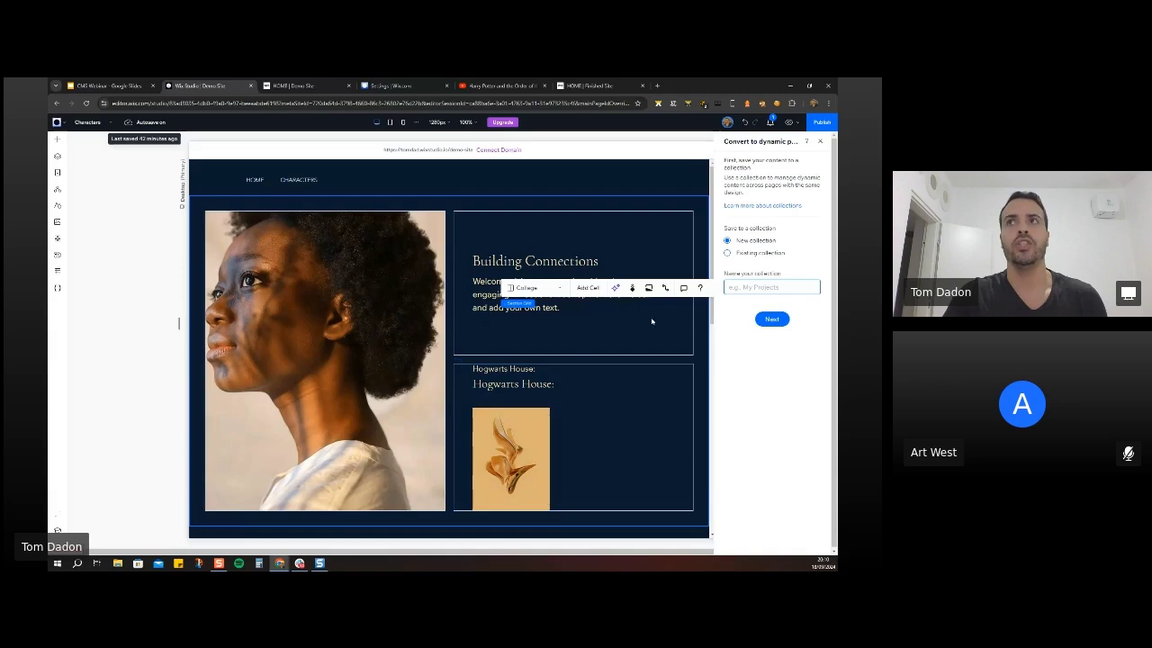
click(747, 253)
click(779, 288)
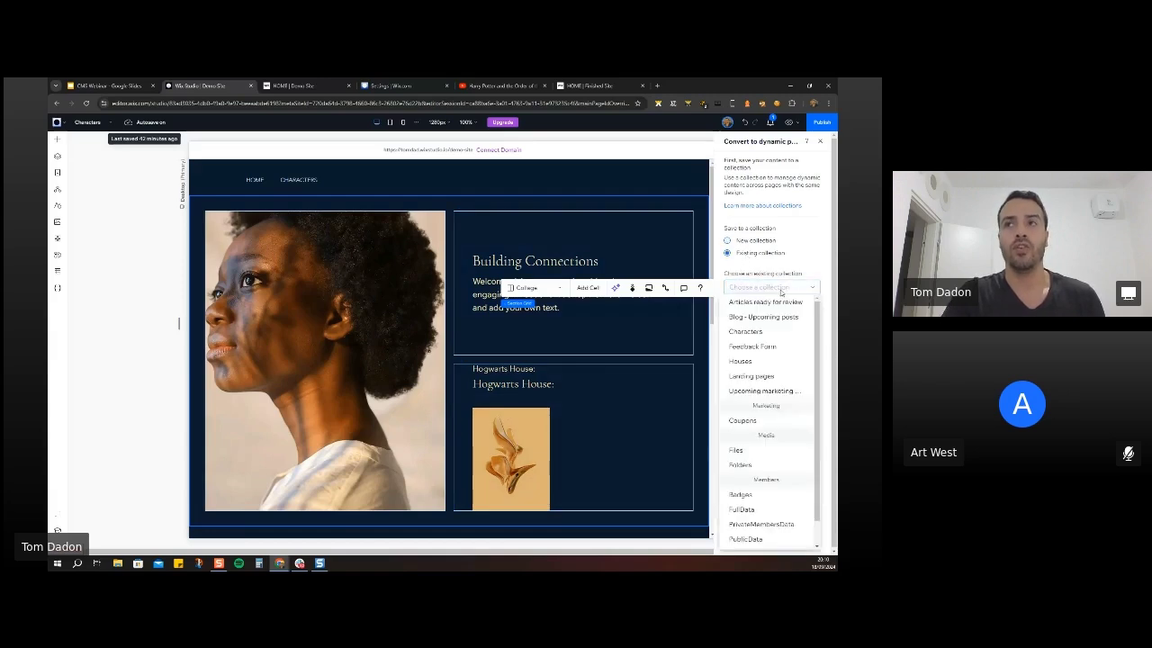
click(751, 332)
click(771, 322)
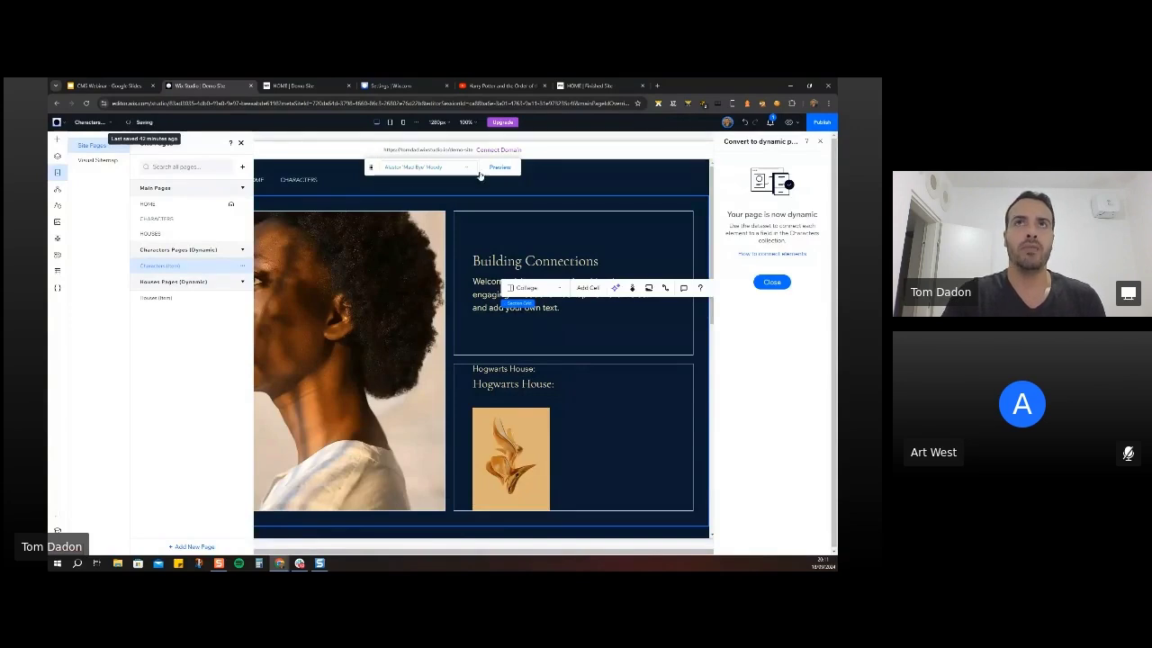
Review the dynamic page's list of character items, close the conversion guide and look over the page layout.
click(467, 171)
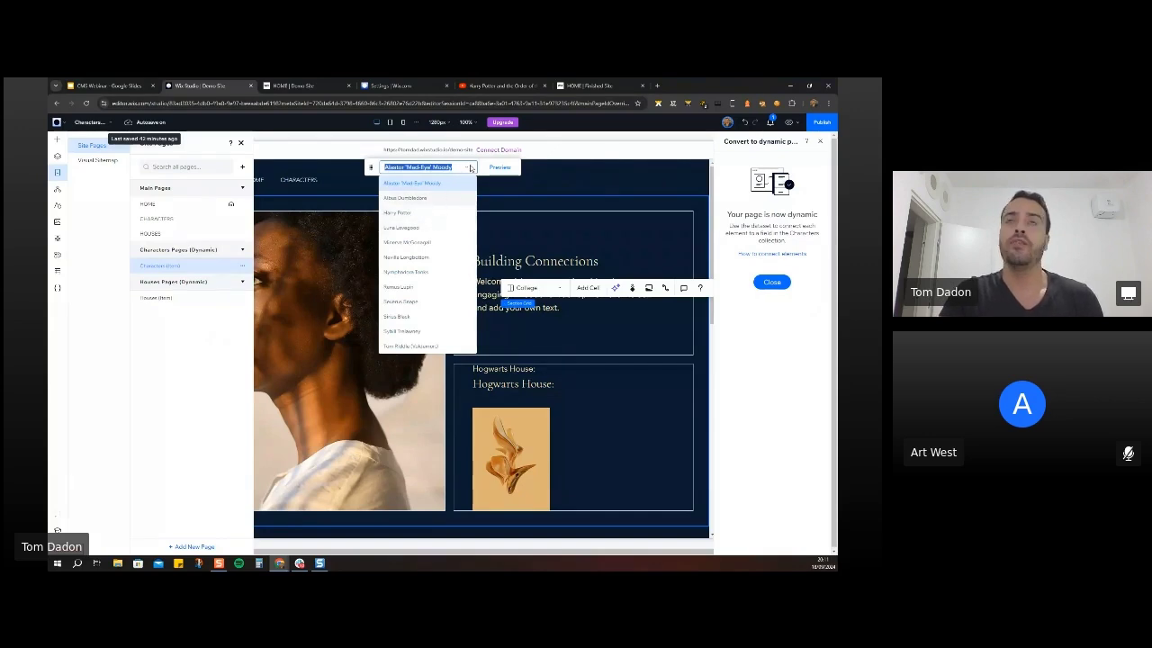
click(473, 169)
click(418, 304)
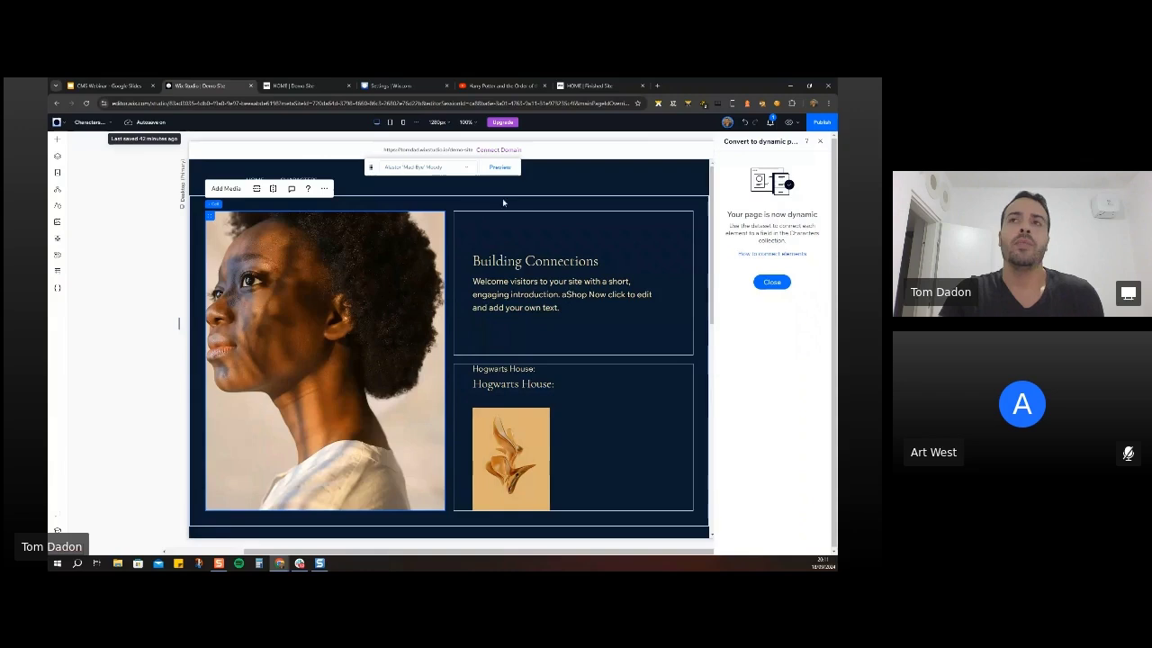
click(781, 283)
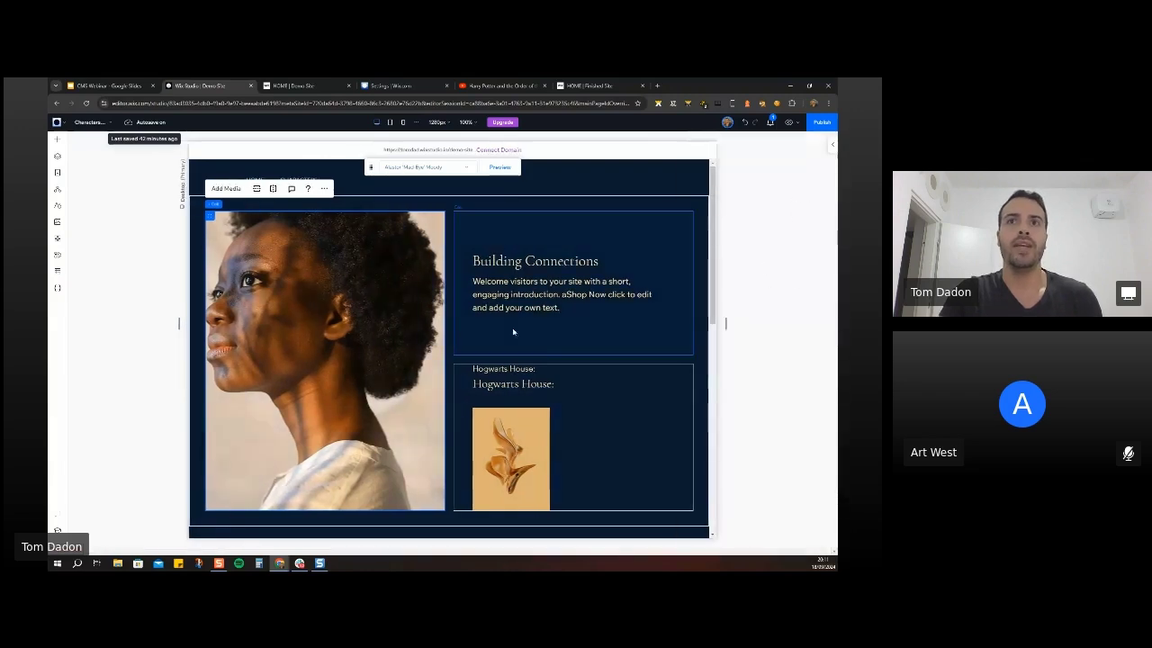
scroll(470, 380, down, 2)
scroll(470, 380, down, 1)
scroll(486, 387, up, 3)
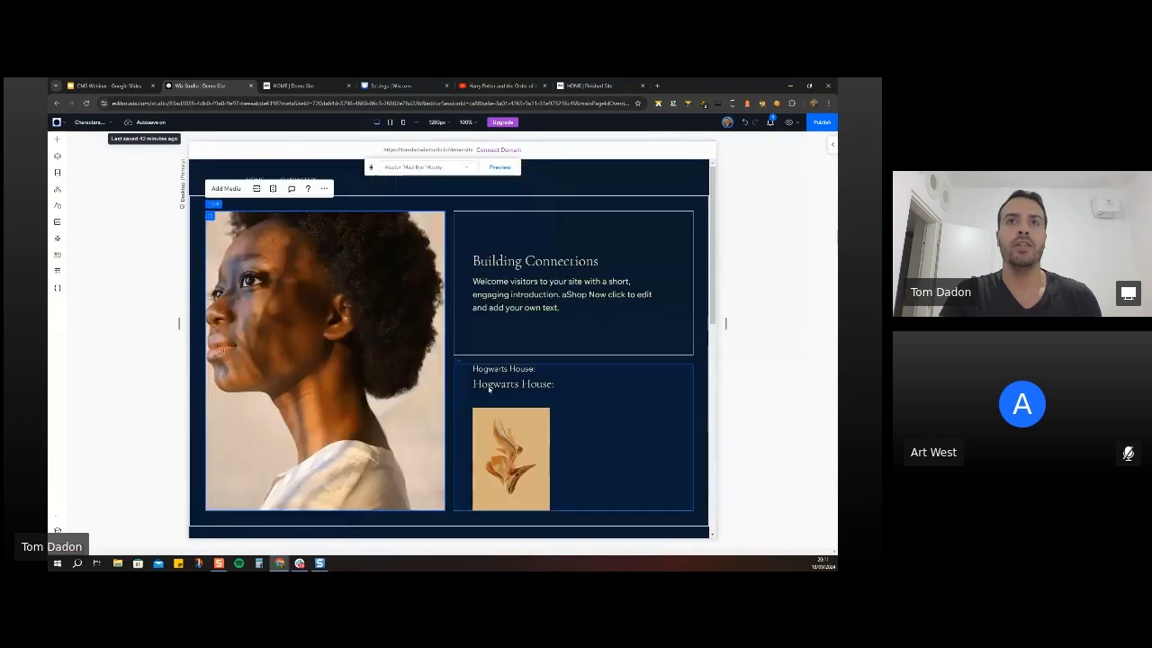
click(442, 167)
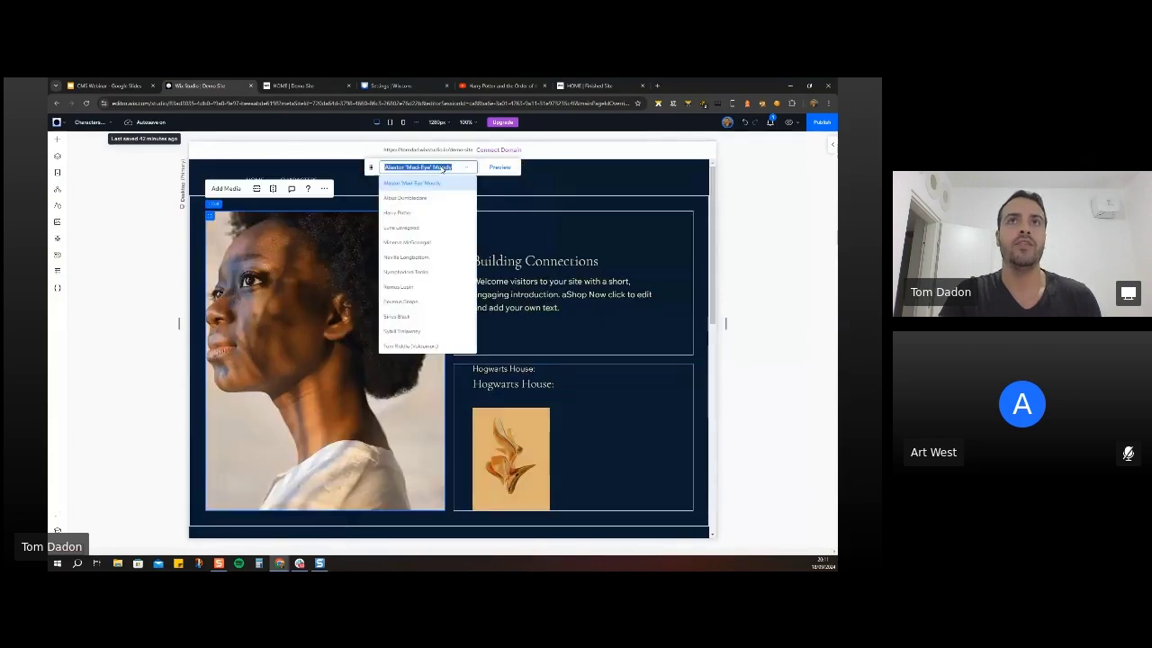
click(468, 168)
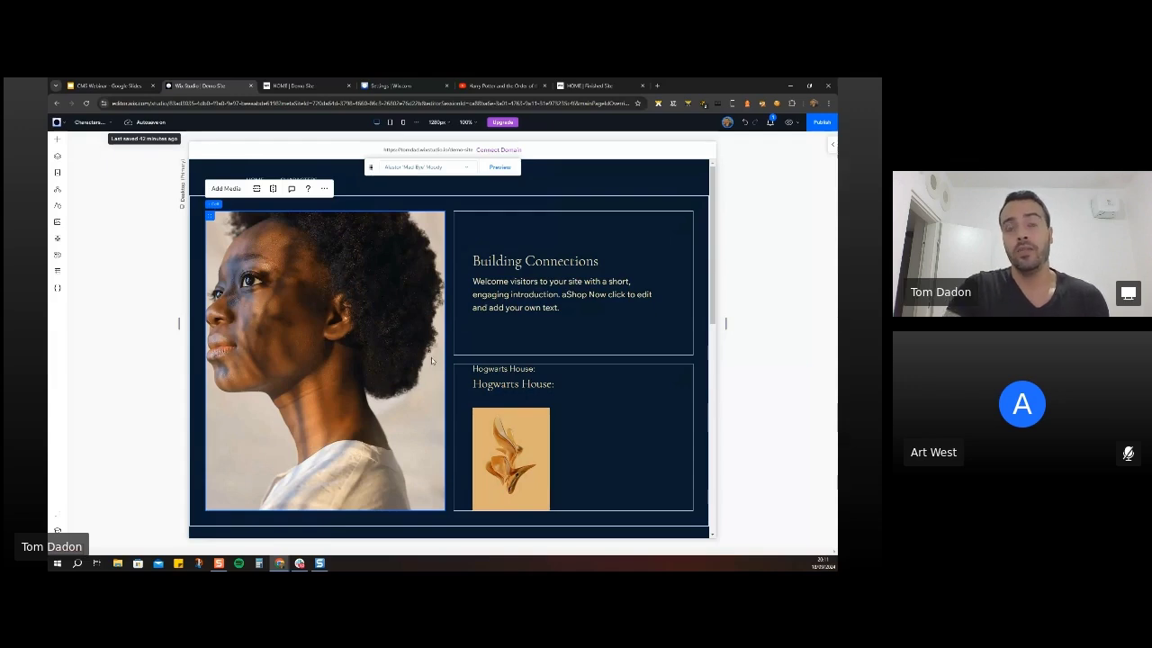
Connect the large portrait image's source to the Character Image field of the Characters item dataset.
click(419, 286)
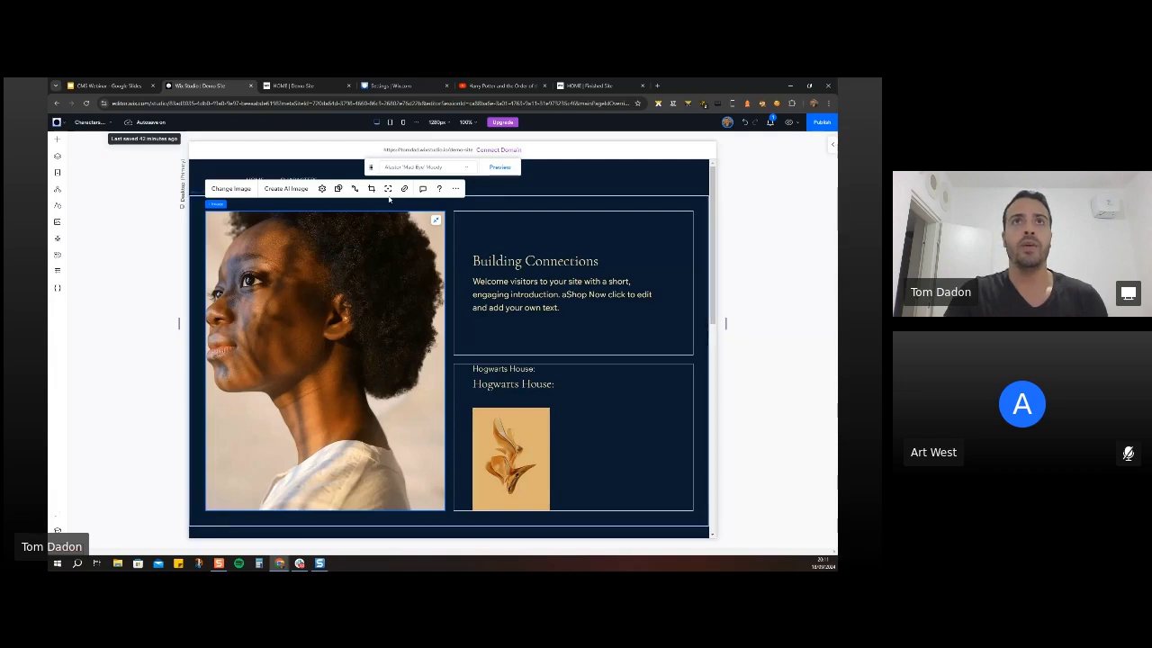
click(355, 189)
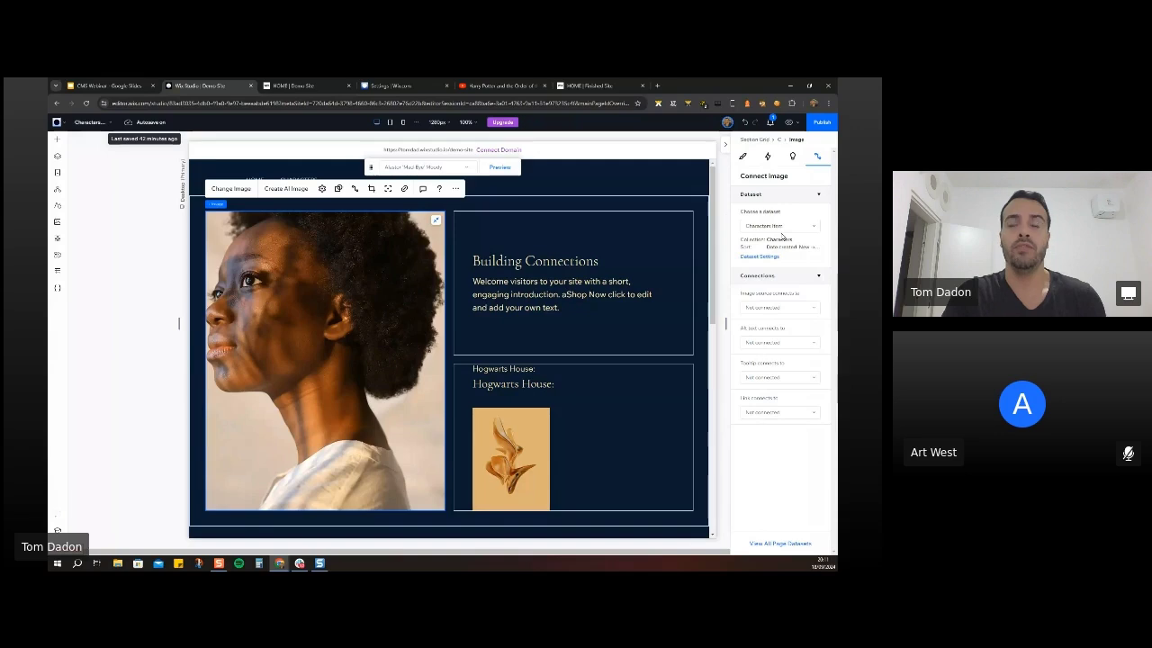
click(778, 308)
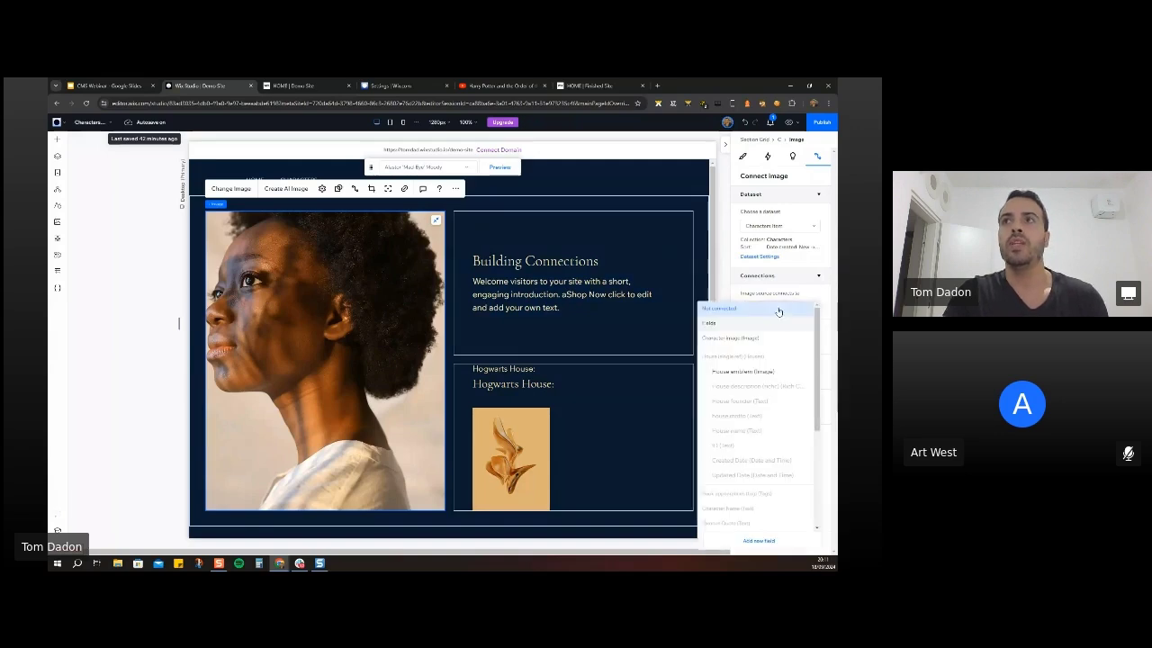
click(729, 338)
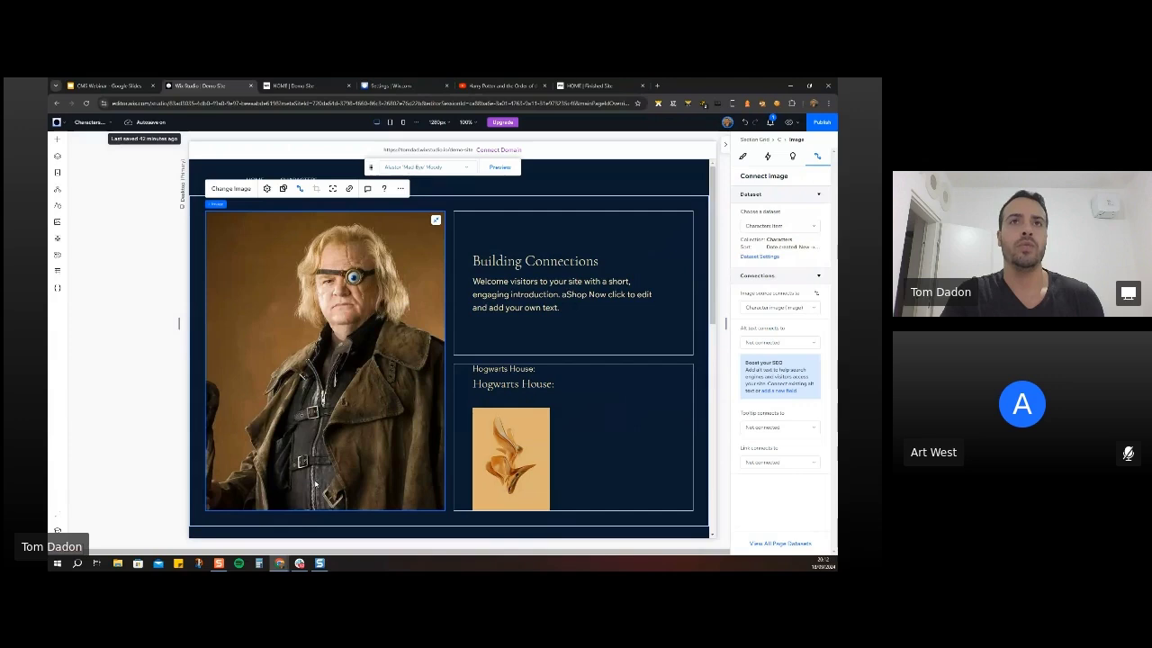
Connect the "Building Connections" heading text to the Character Name (Text) field.
click(563, 266)
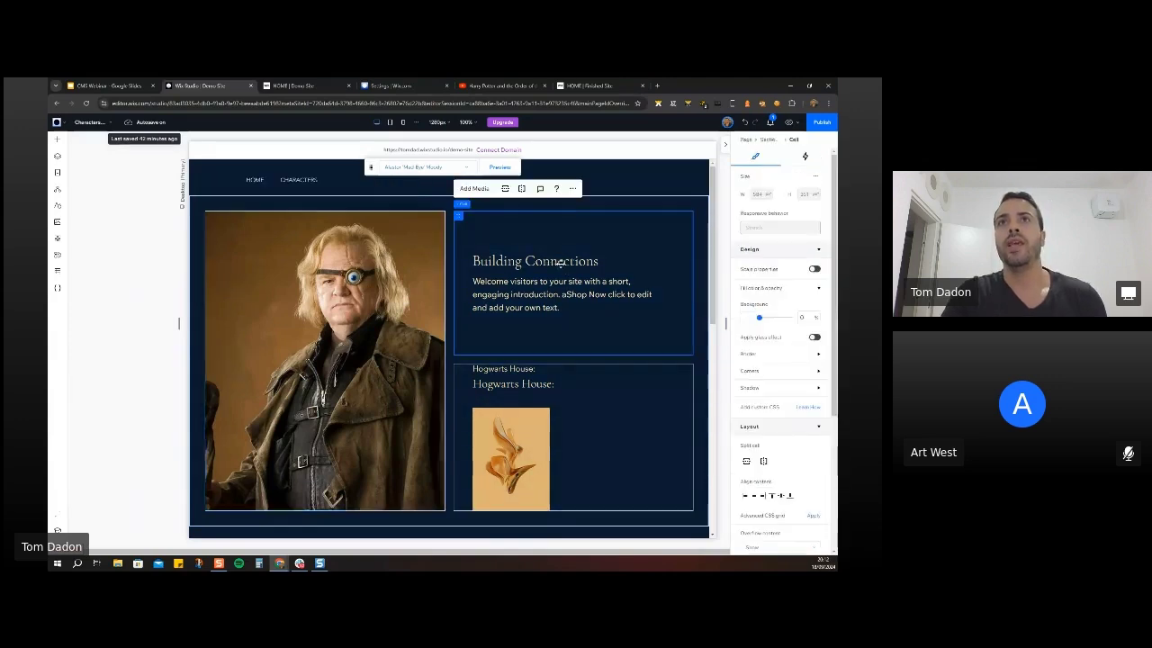
click(551, 262)
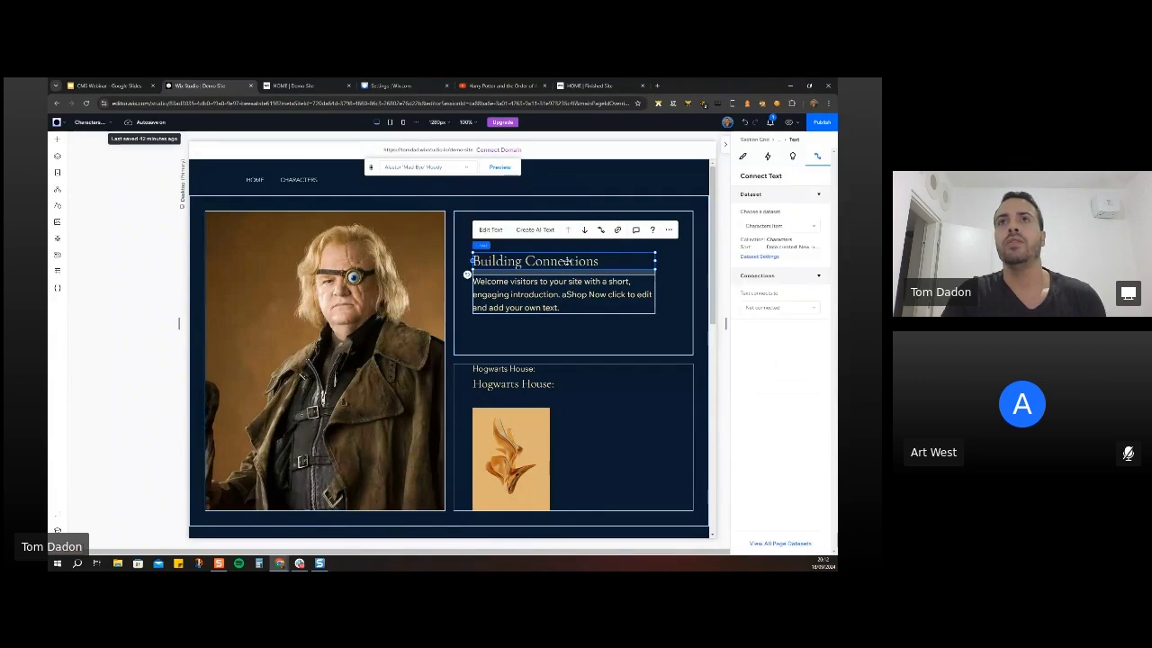
click(769, 308)
mouse_move(818, 343)
mouse_down()
mouse_move(825, 394)
mouse_move(823, 350)
mouse_up()
click(733, 352)
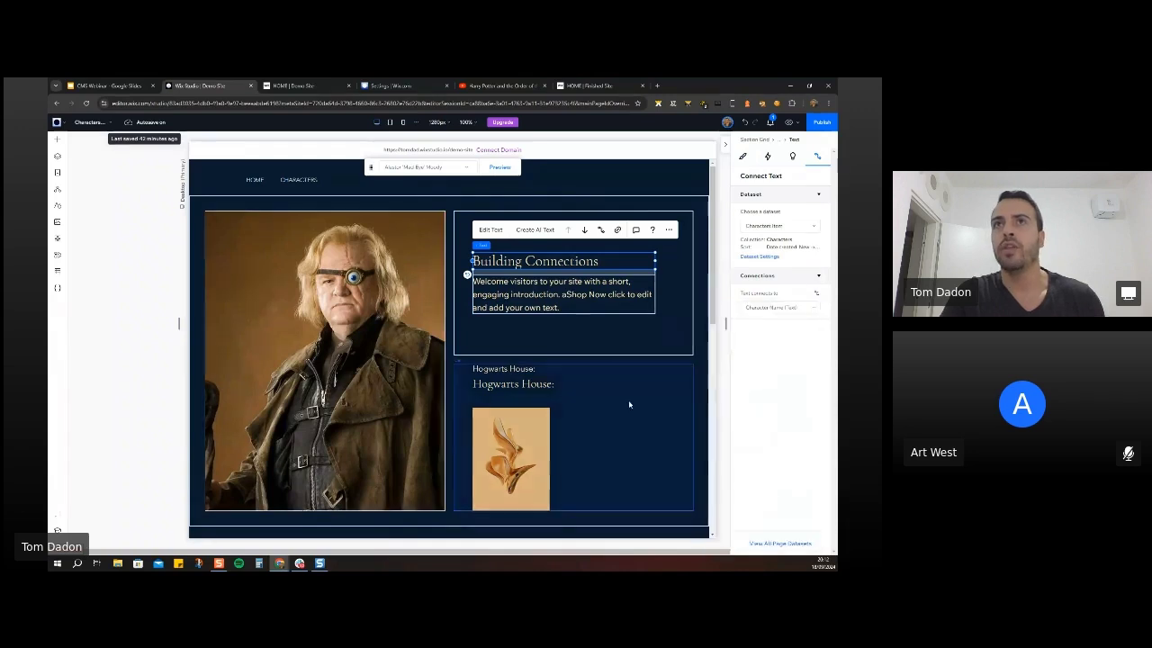
Connect the welcome paragraph under the heading to the Short character description (Text) field.
click(622, 309)
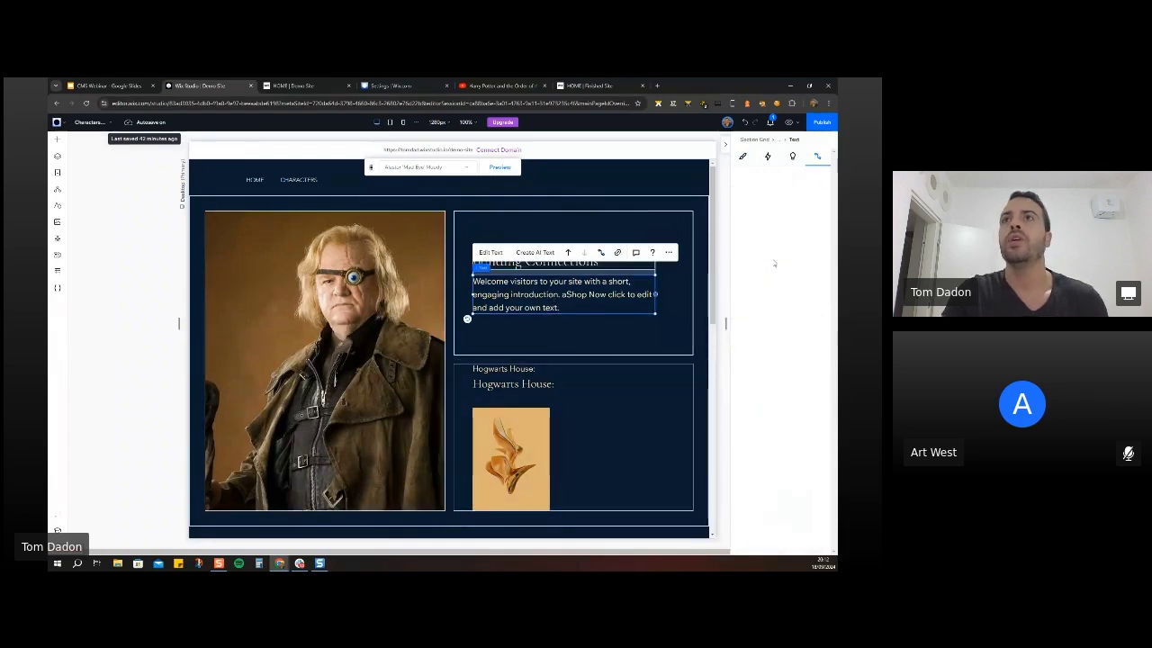
click(779, 305)
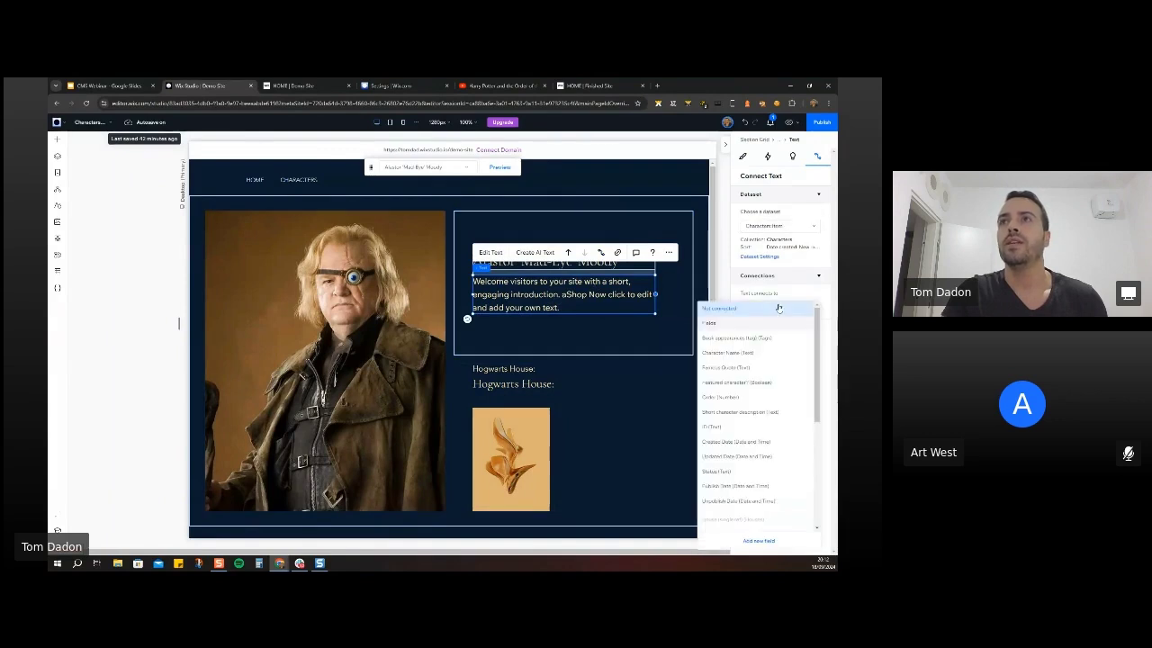
click(762, 413)
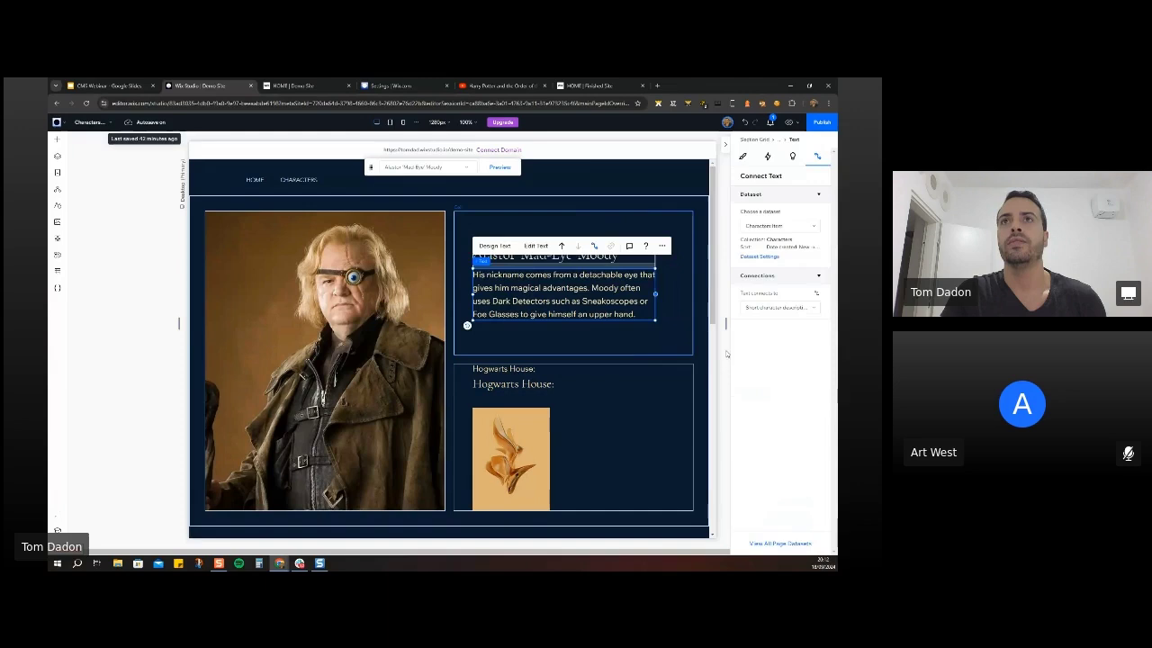
click(676, 293)
mouse_move(714, 252)
mouse_down()
mouse_move(715, 262)
mouse_move(714, 251)
mouse_up()
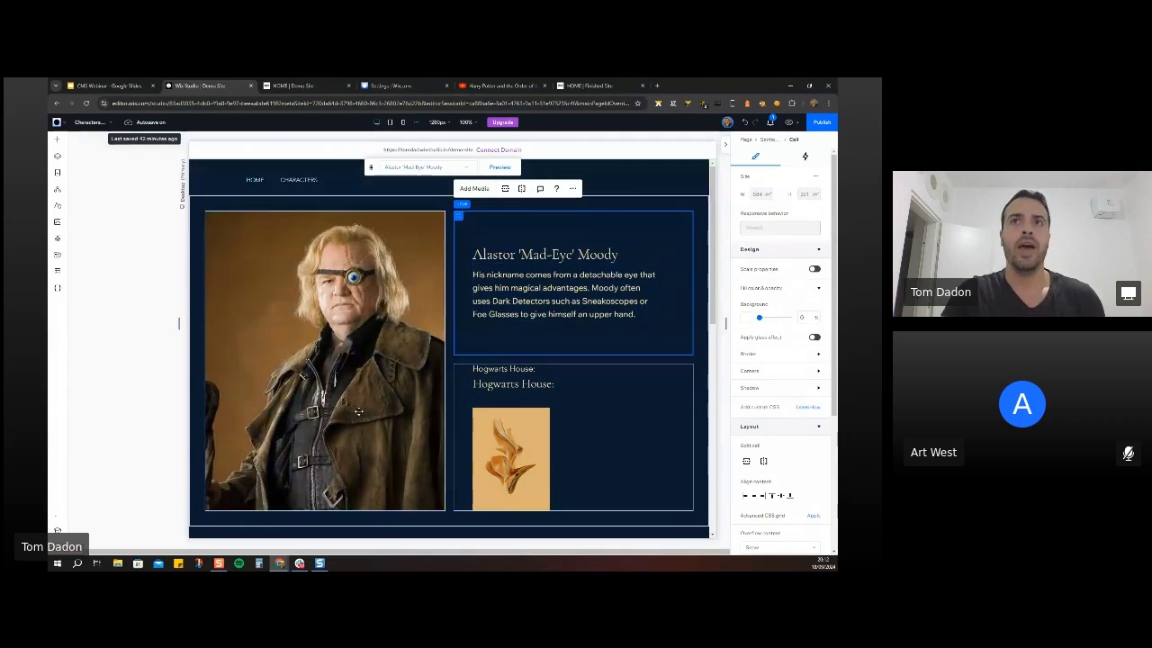
Switch the displayed item to Albus Dumbledore and check the connected image, name and description on the page.
click(426, 165)
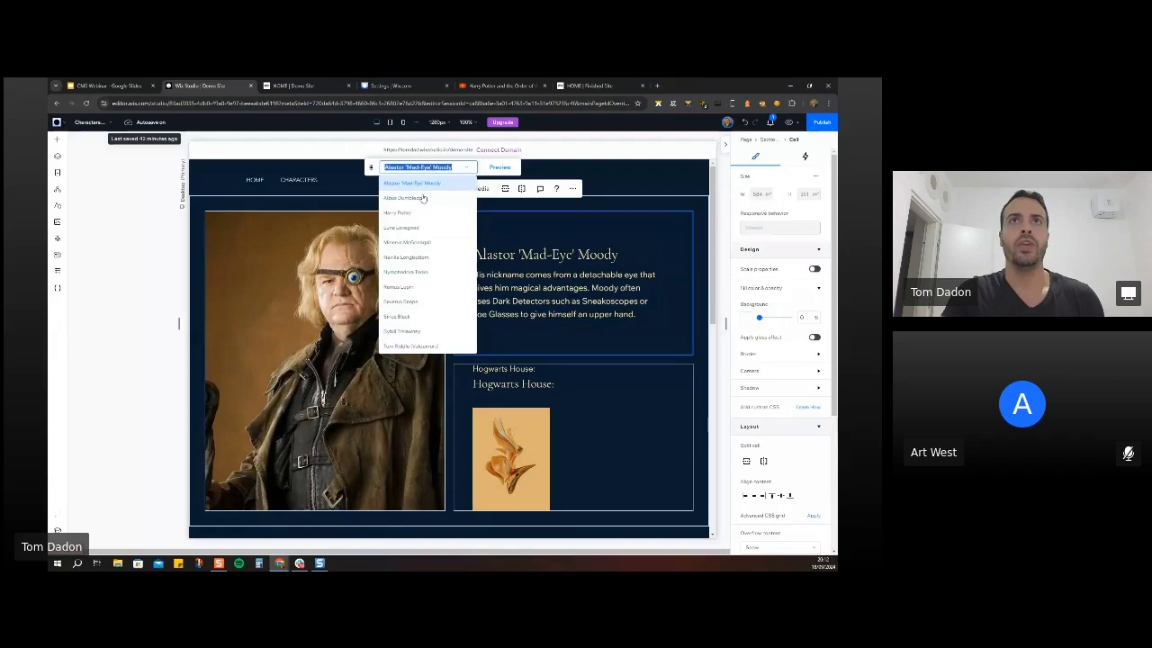
click(407, 196)
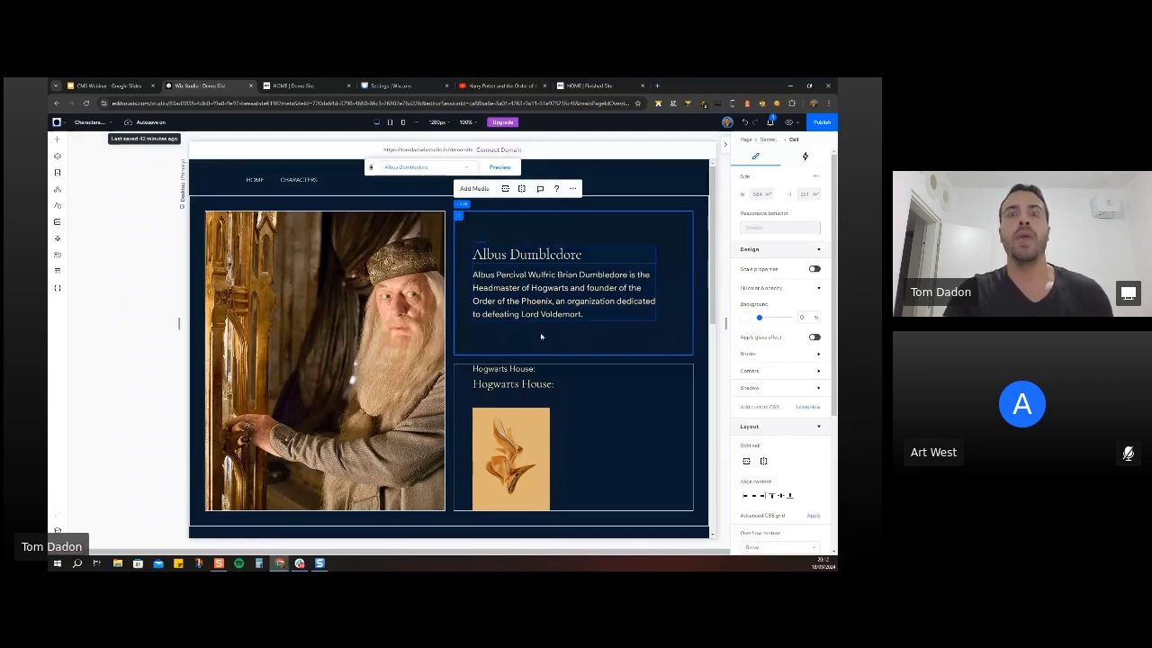
scroll(624, 321, down, 3)
scroll(481, 216, up, 3)
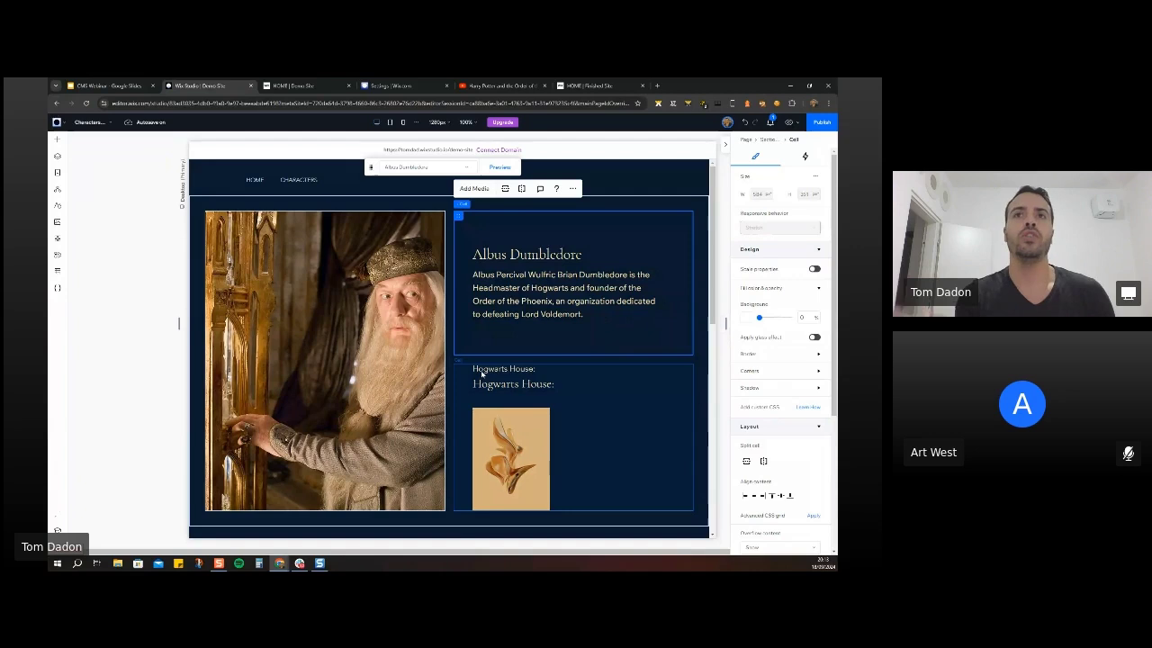
Show the Custom forms slide in Google Slides, and return to the Wix Studio editor on the main CHARACTERS page.
key(ctrl+shift+Tab)
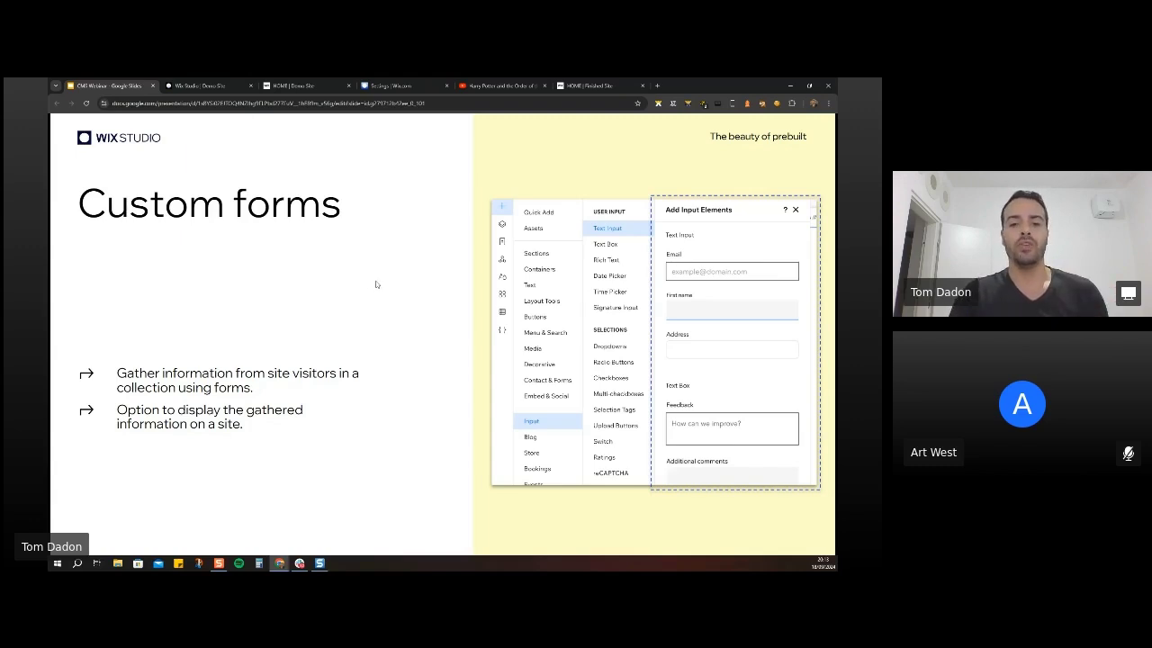
click(209, 87)
click(59, 174)
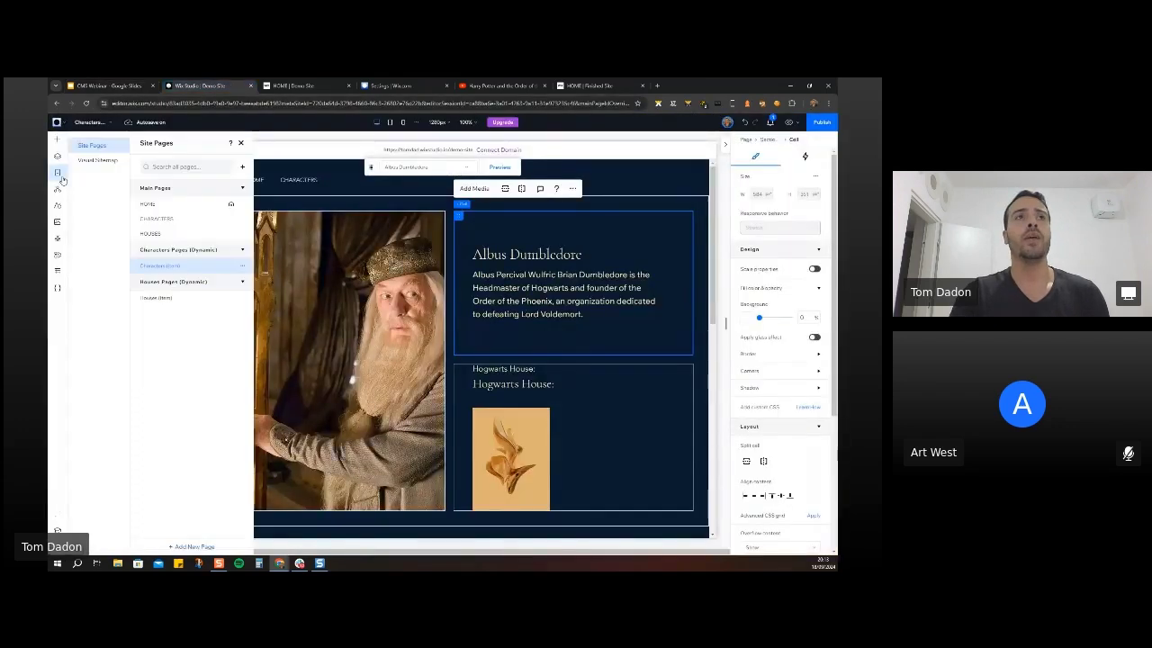
click(181, 222)
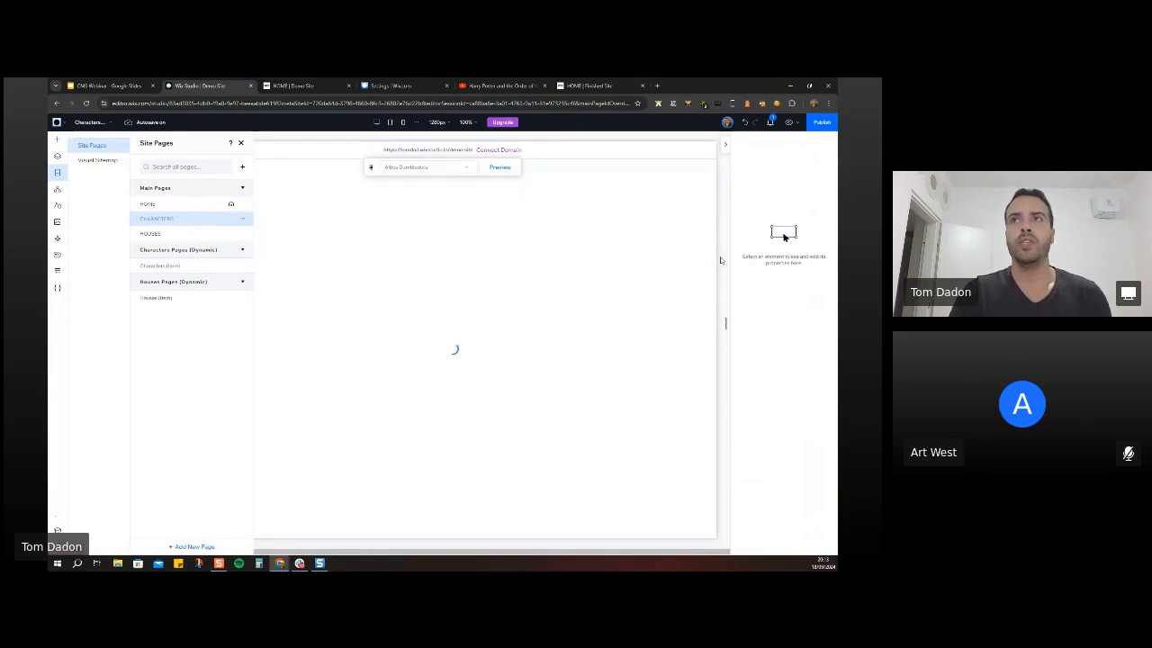
Examine the dataset connections of the name input, favorite character dropdown and Why? text box in the "Vote for your favorite character" form.
scroll(711, 378, down, 10)
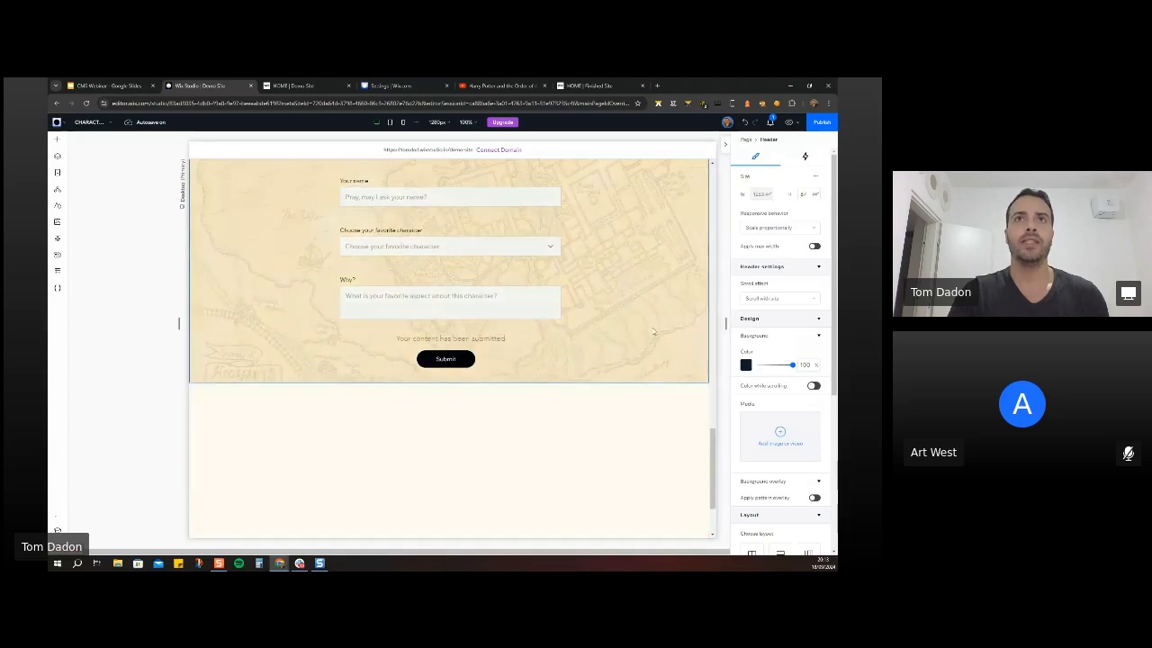
scroll(652, 306, up, 2)
scroll(652, 354, up, 1)
click(415, 362)
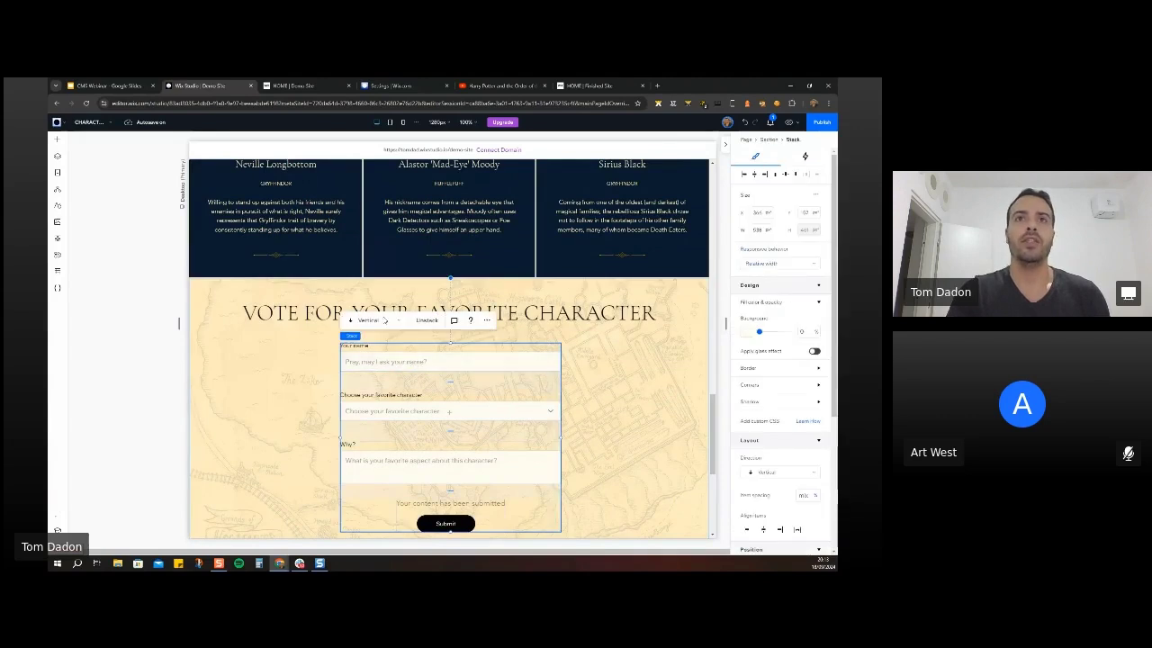
click(414, 352)
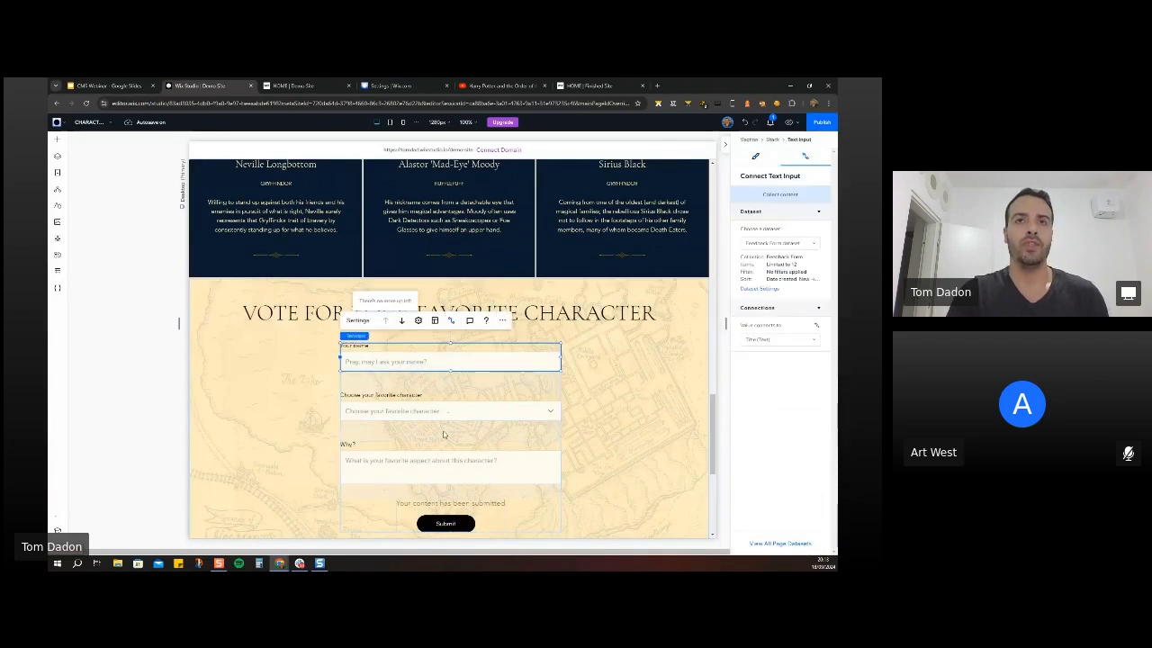
click(399, 463)
click(399, 351)
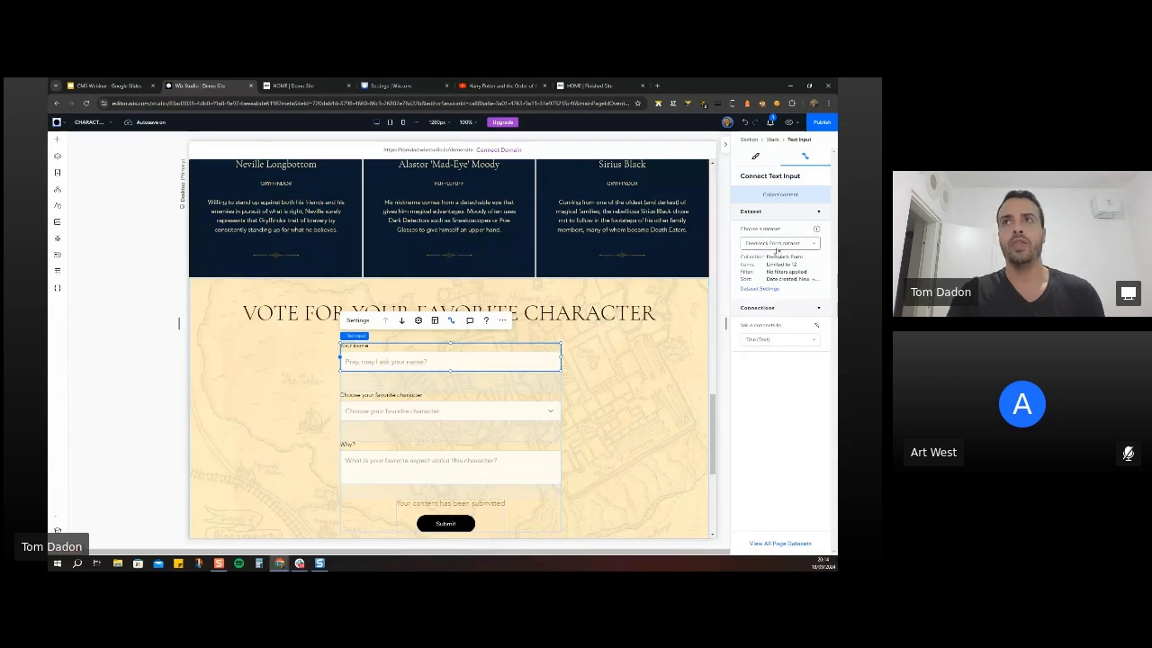
click(439, 414)
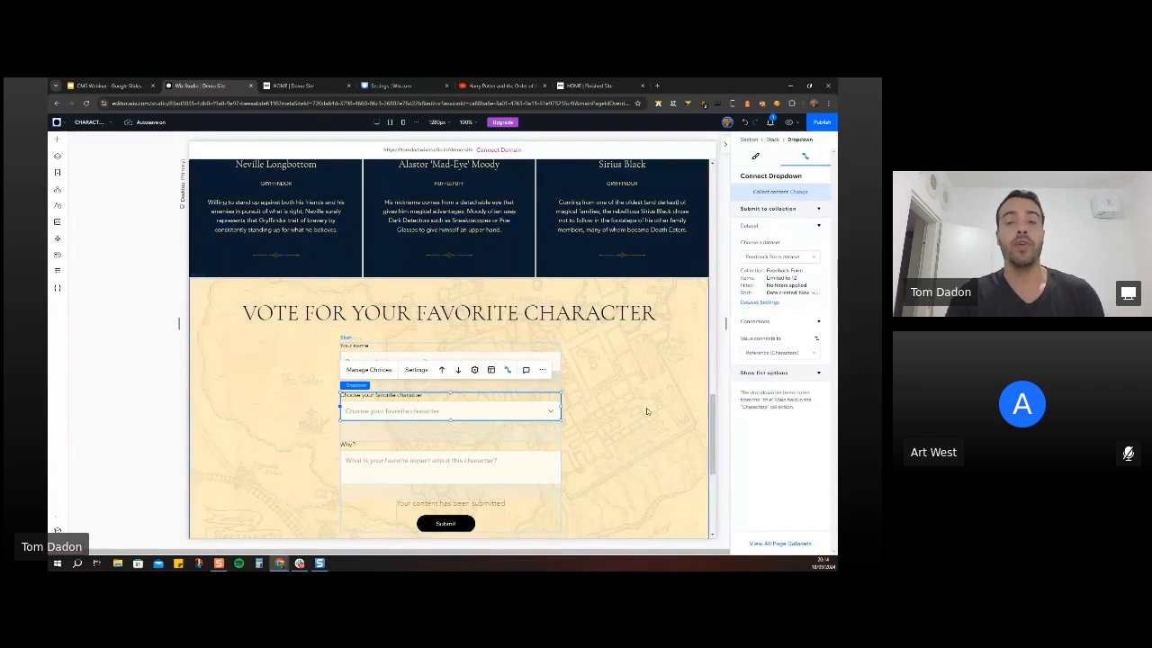
click(430, 465)
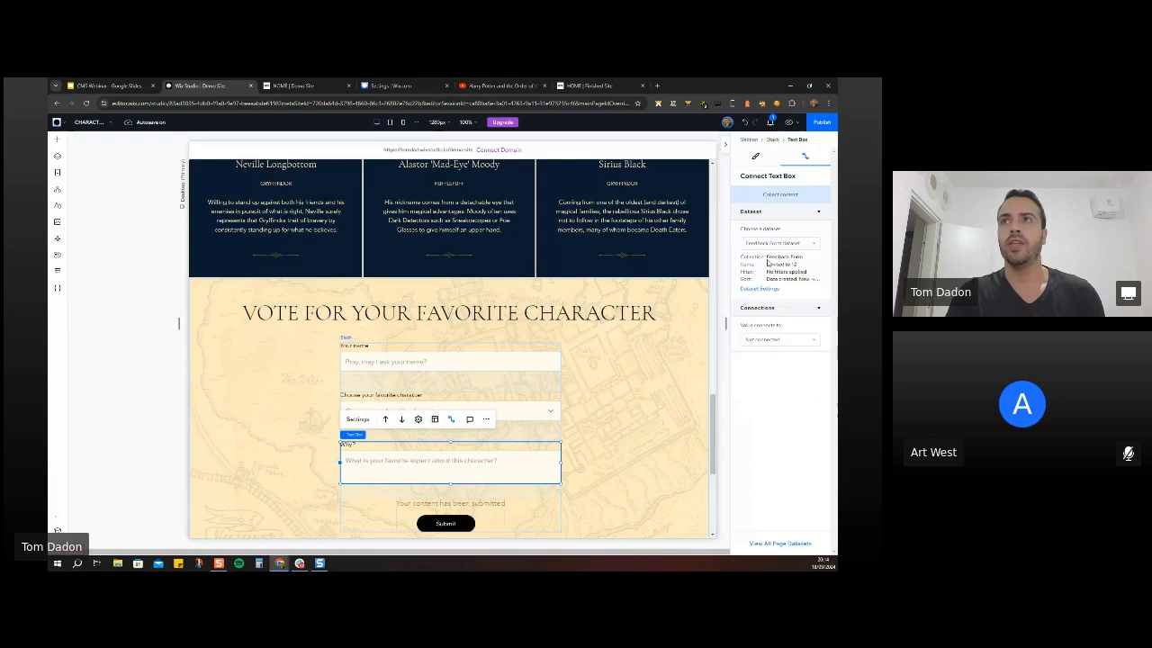
Connect the value of the Why? text box to the Why (Text) field of the Feedback Form dataset.
click(785, 342)
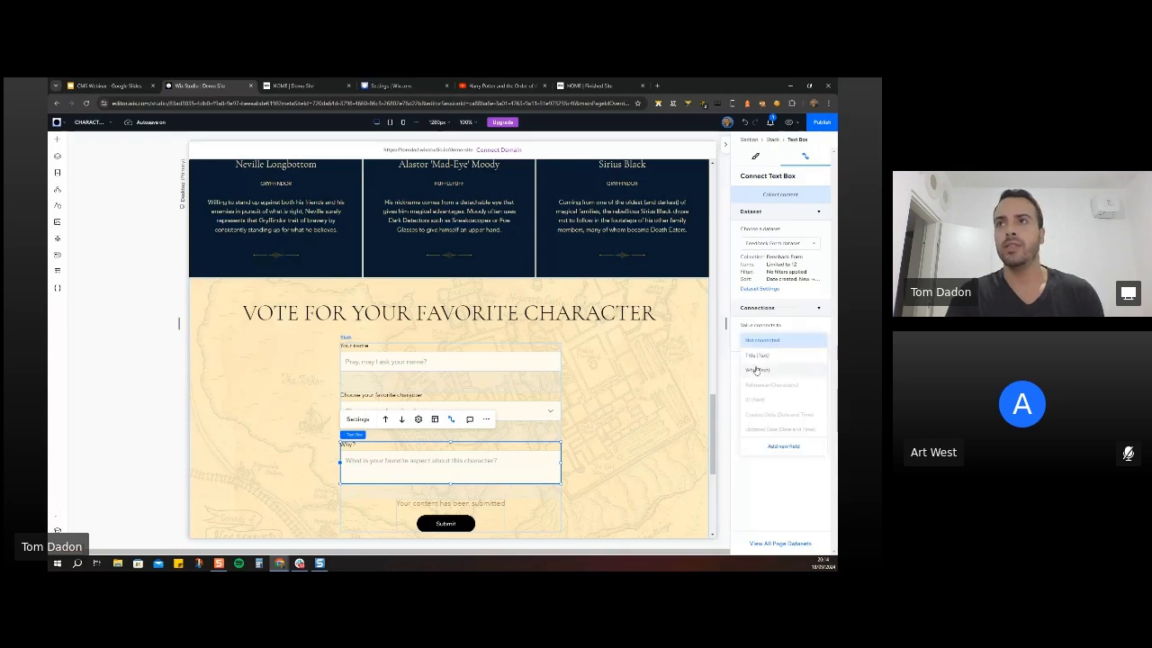
click(762, 373)
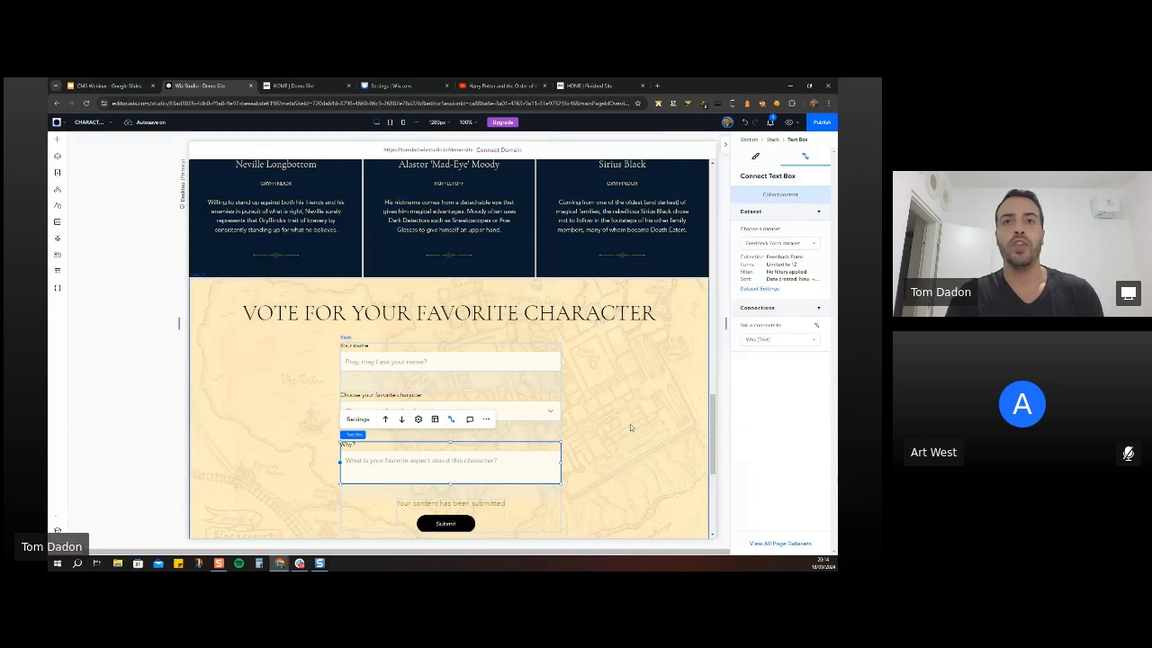
click(597, 395)
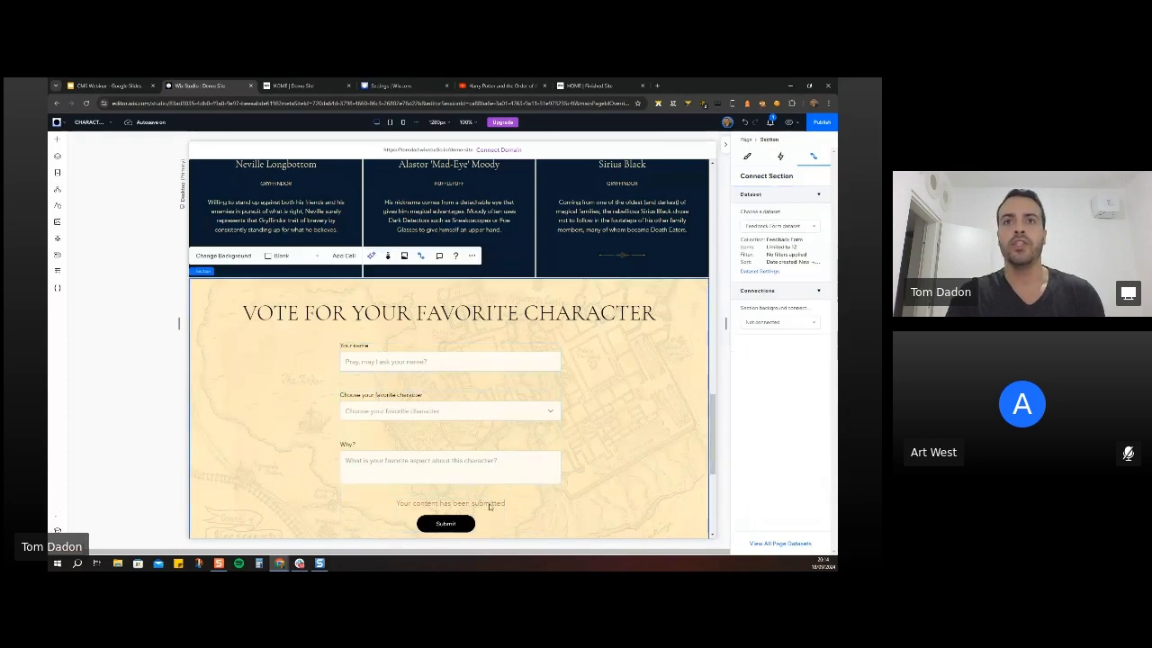
Examine the voting form's Submit button connection to the Feedback Form dataset and the click actions available for it.
scroll(488, 503, down, 1)
click(454, 482)
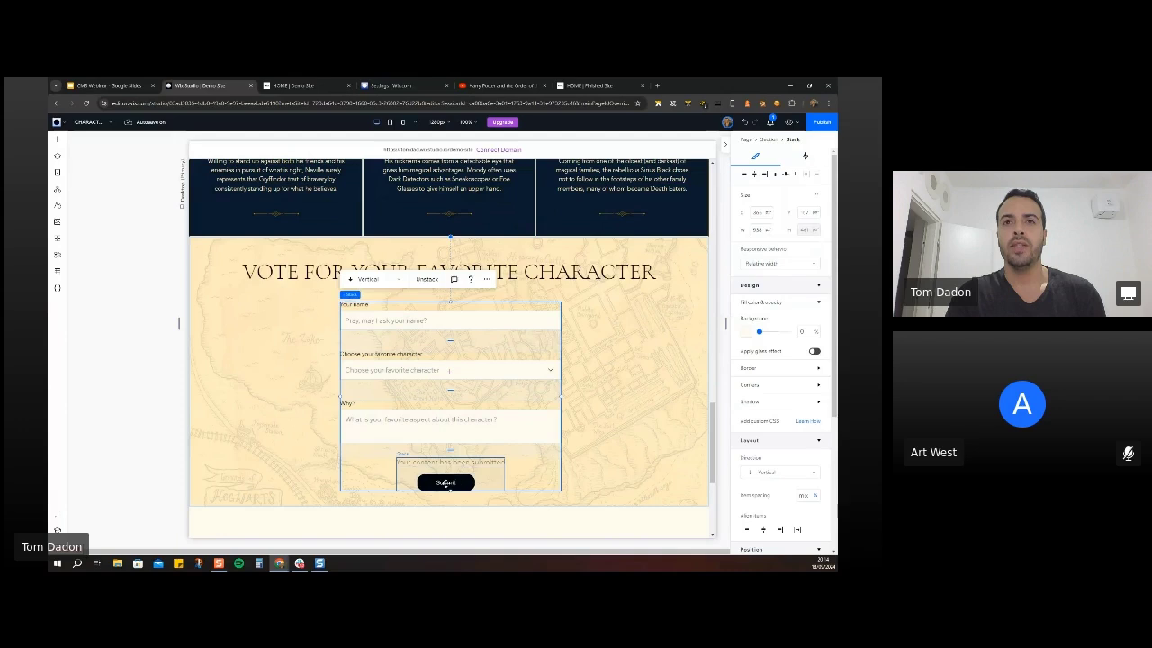
click(446, 483)
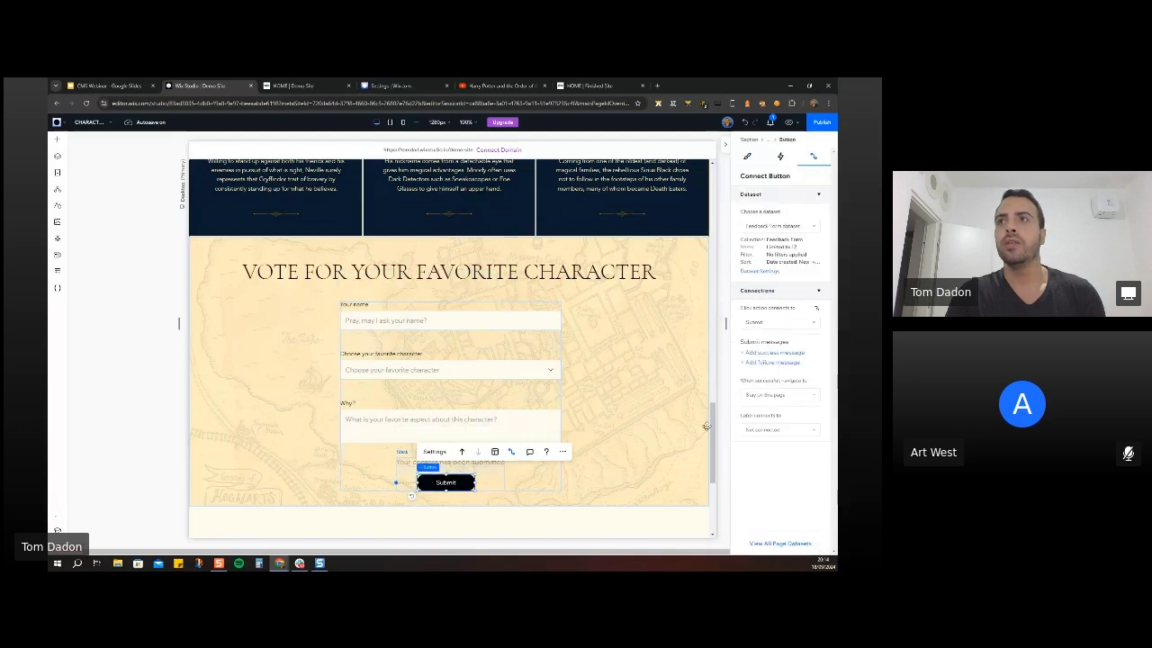
click(779, 322)
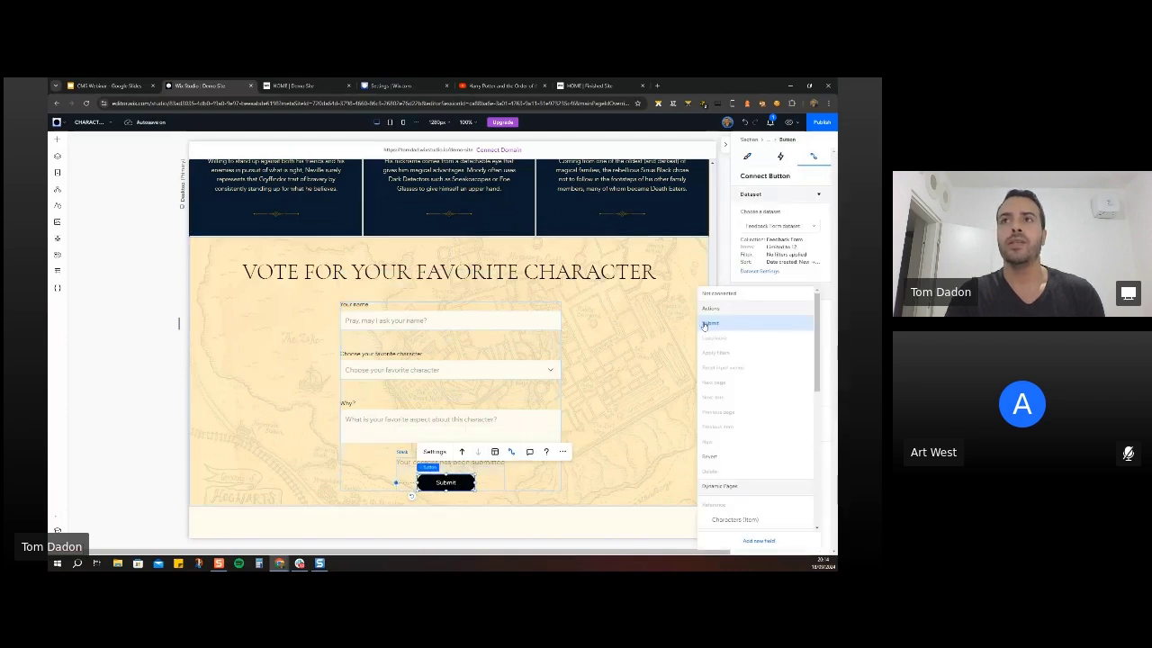
click(656, 399)
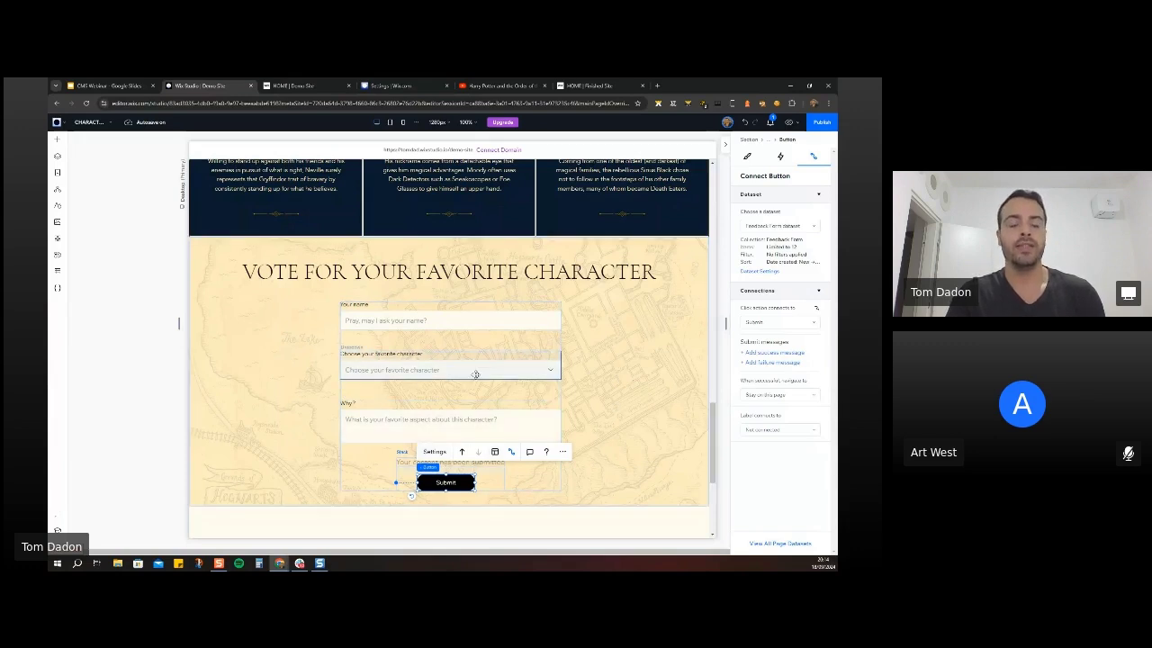
click(456, 404)
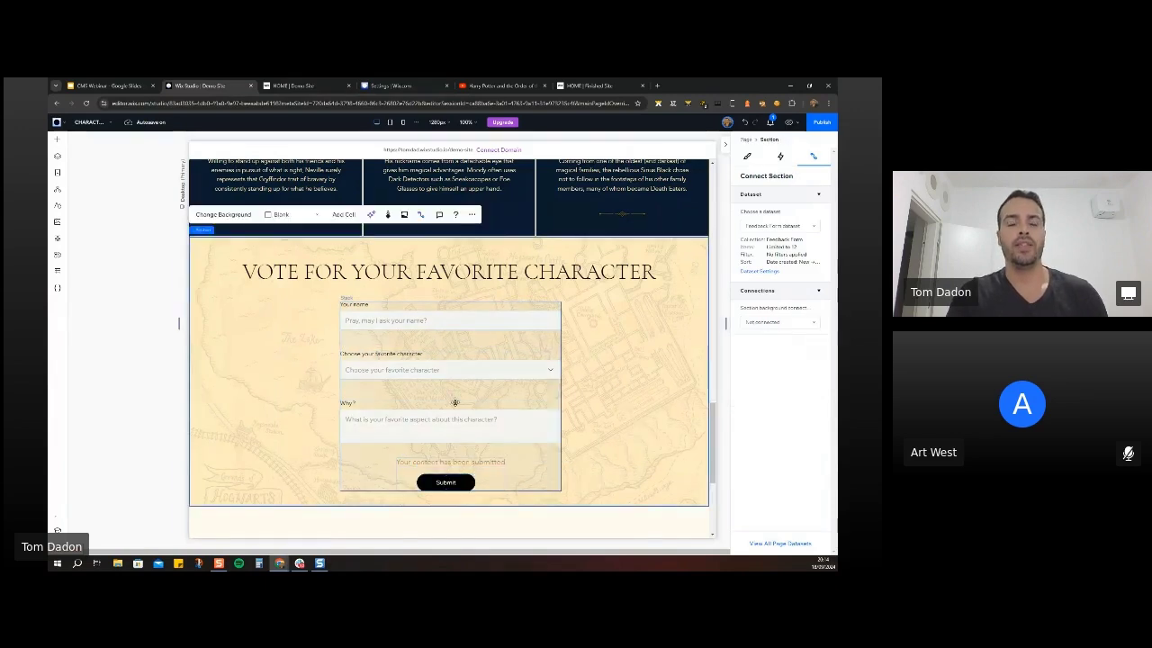
Publish the site and reload the live Demo Site in its browser tab.
scroll(624, 399, up, 1)
scroll(624, 400, up, 1)
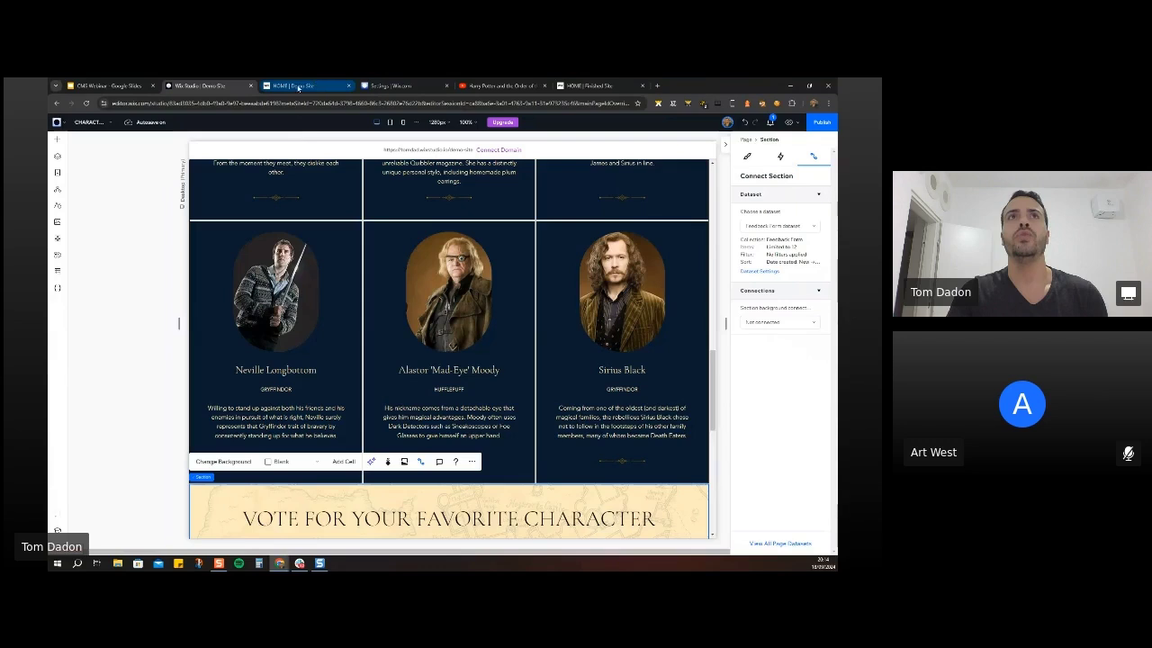
scroll(519, 335, down, 2)
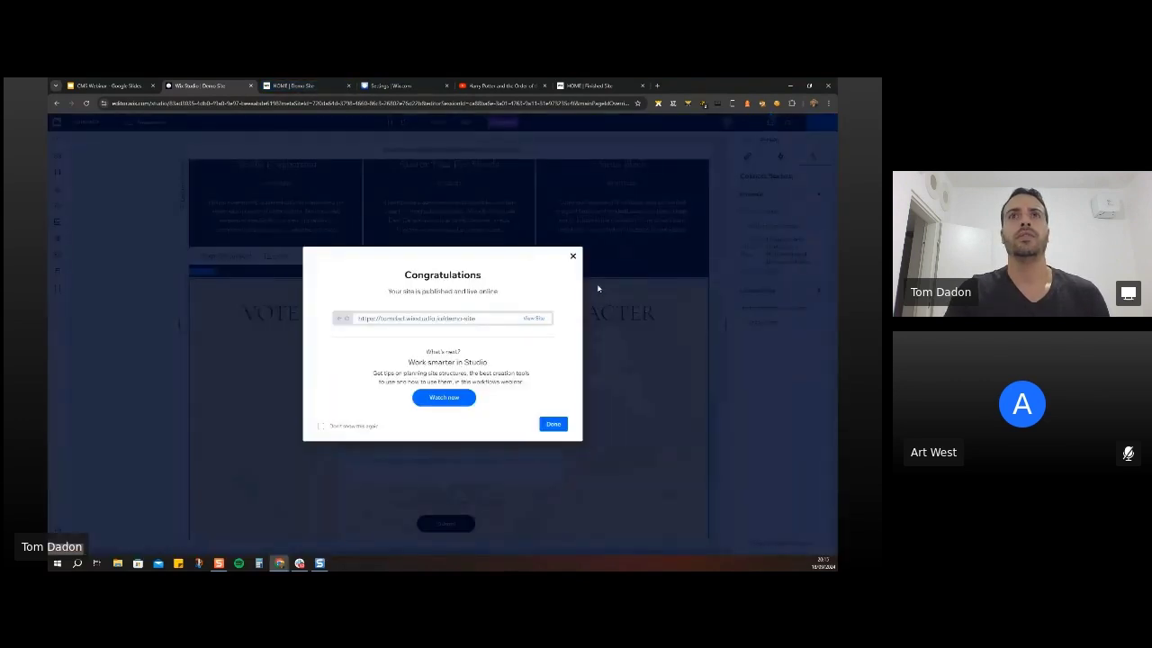
click(466, 195)
click(306, 91)
right_click(306, 91)
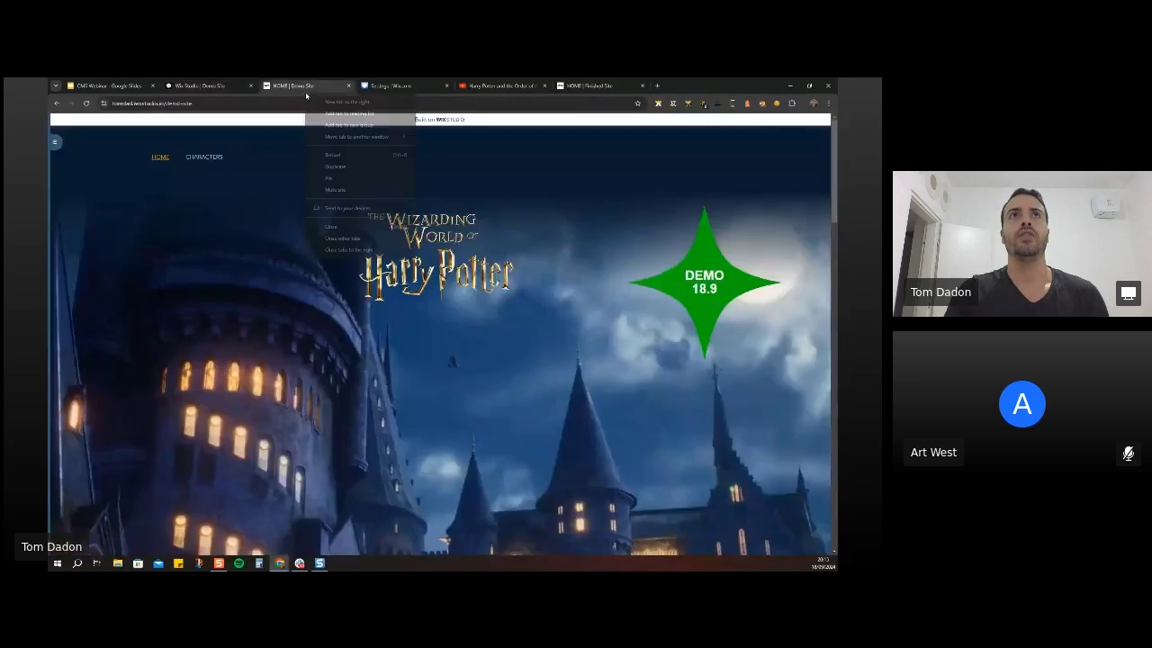
click(334, 154)
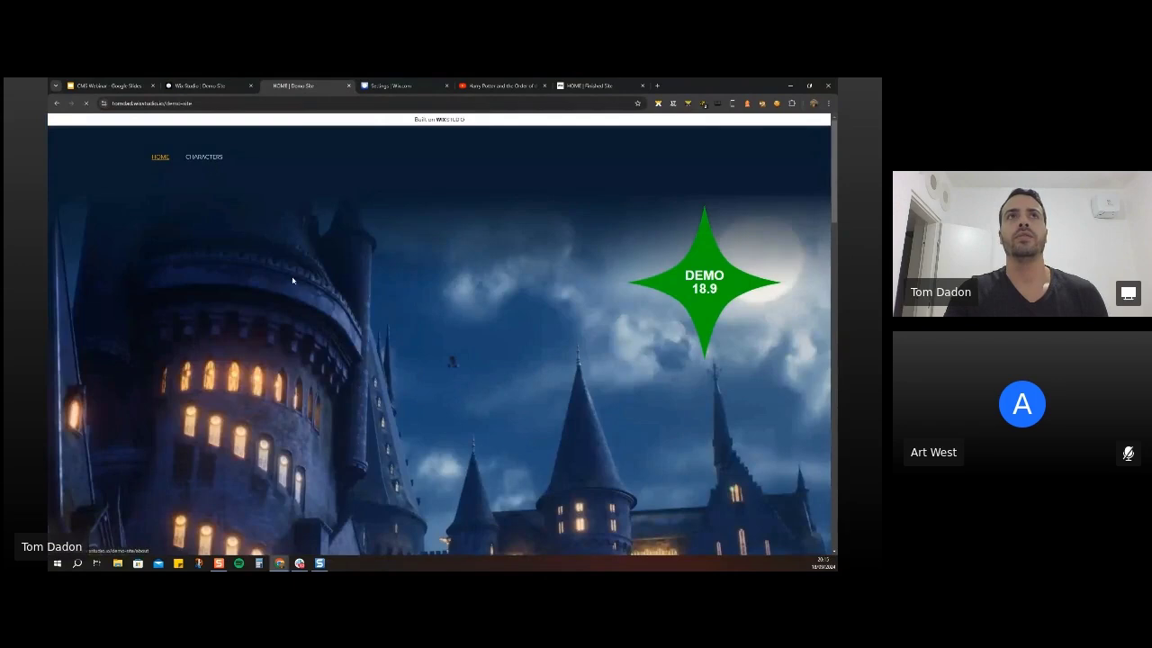
Open the live site's CHARACTERS page at the "Vote for your favorite character" form.
click(204, 157)
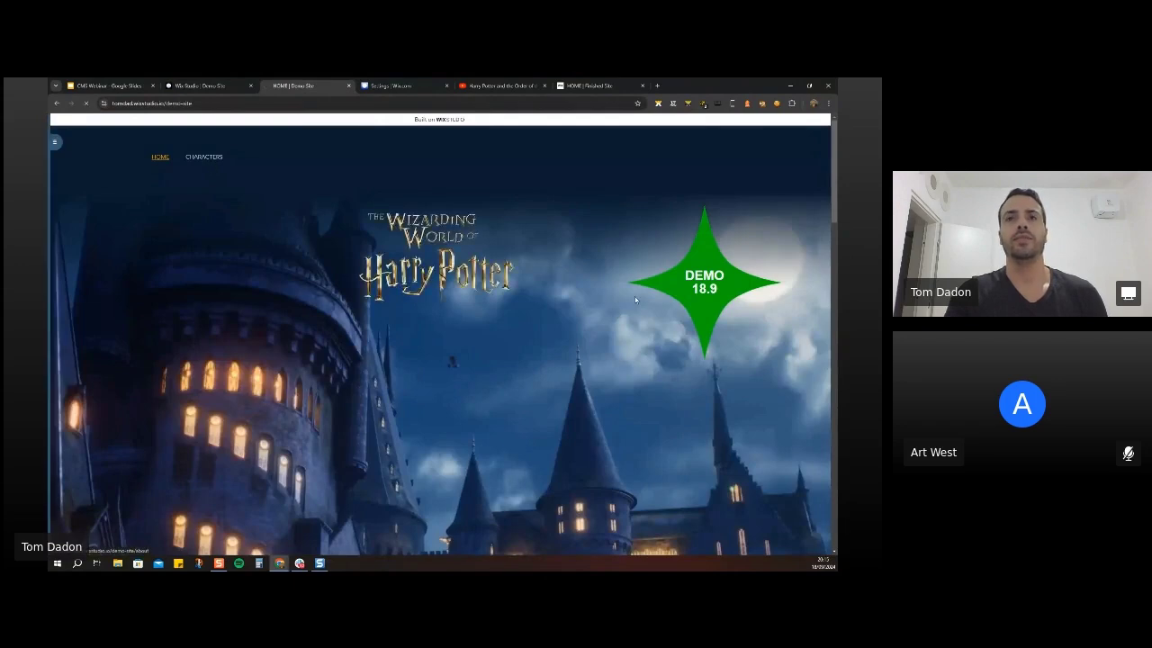
scroll(568, 288, down, 10)
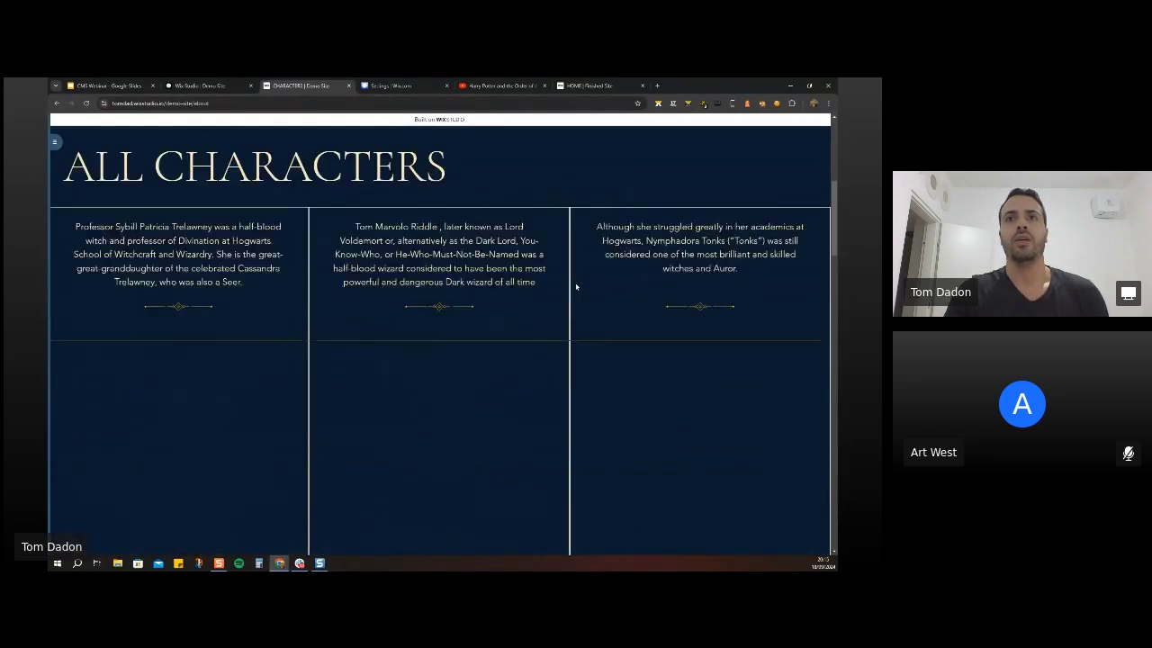
scroll(806, 322, down, 10)
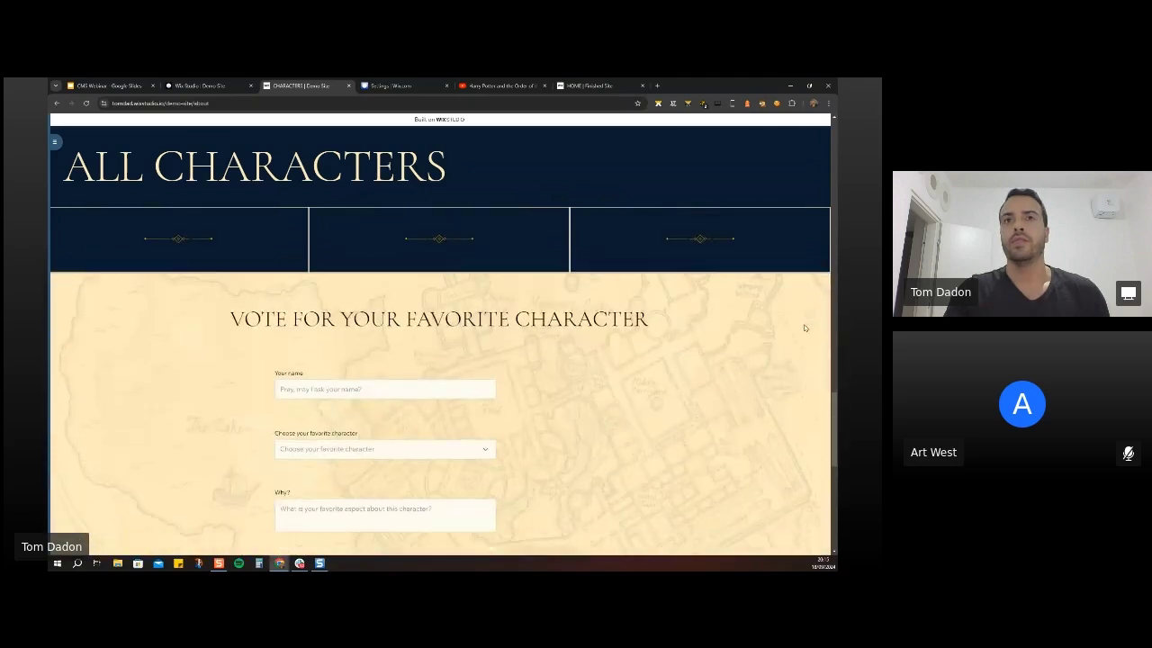
Submit a vote with the name "Webinar", favorite character Albus Dumbledore and the reason "He's the most powerful one!".
click(413, 286)
text(Webina)
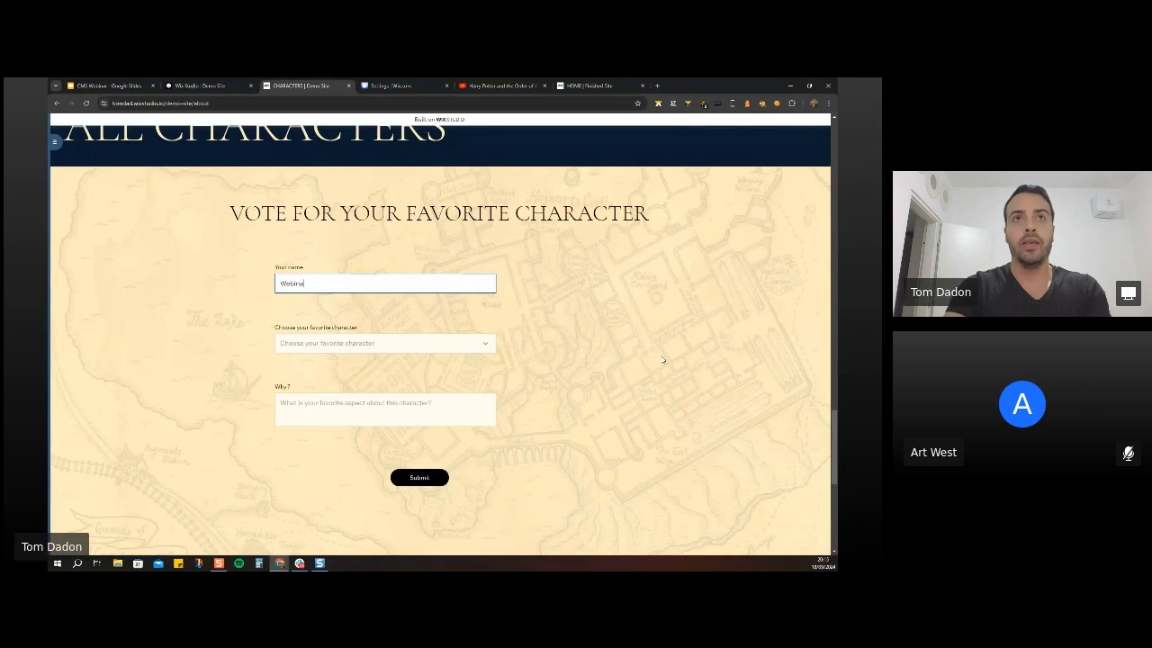
text(r)
click(356, 344)
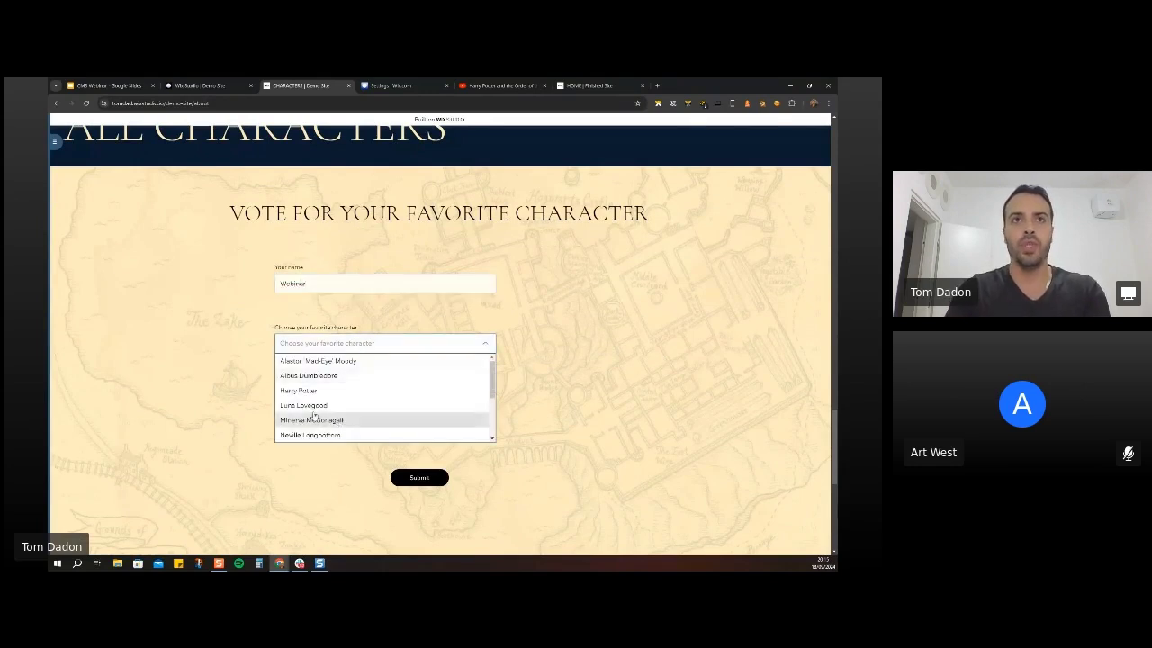
click(376, 375)
click(390, 410)
text(He's the most powerful one!)
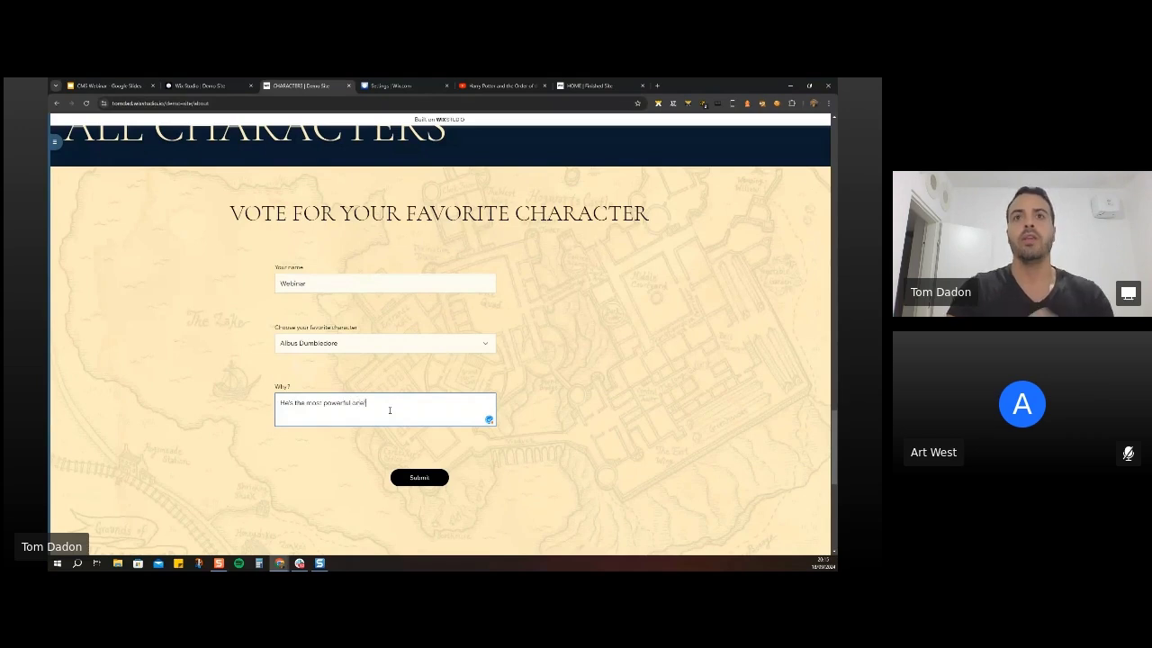
click(420, 477)
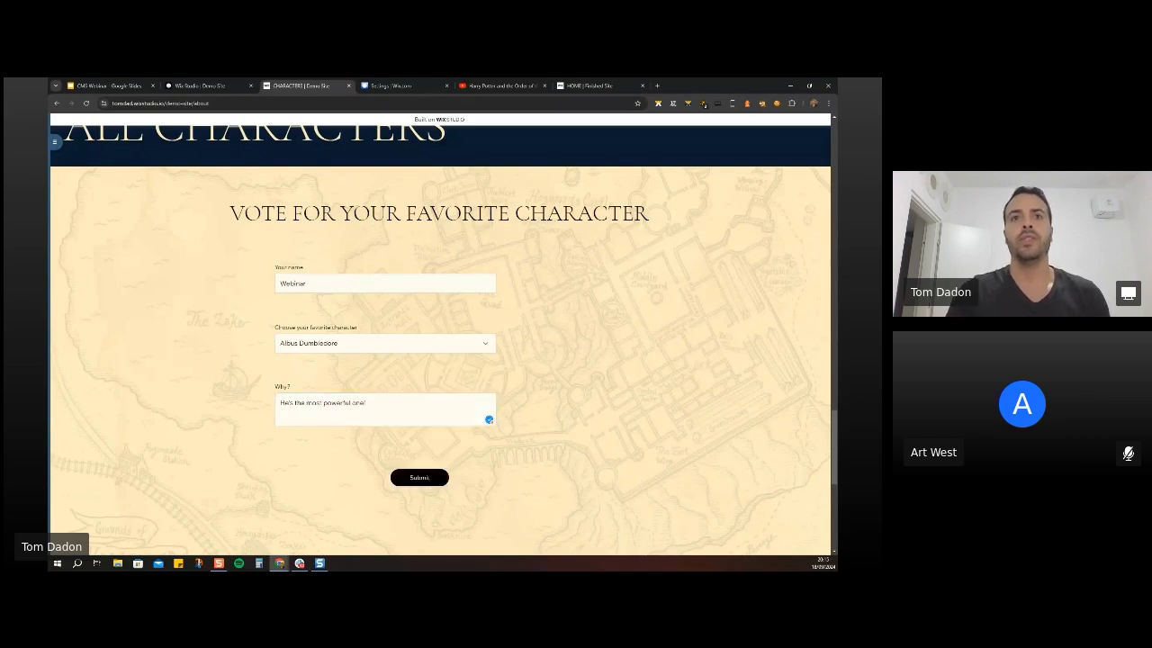
Return to the Wix Studio editor and check the submitted vote in the Feedback Form collection of the CMS.
scroll(446, 304, up, 5)
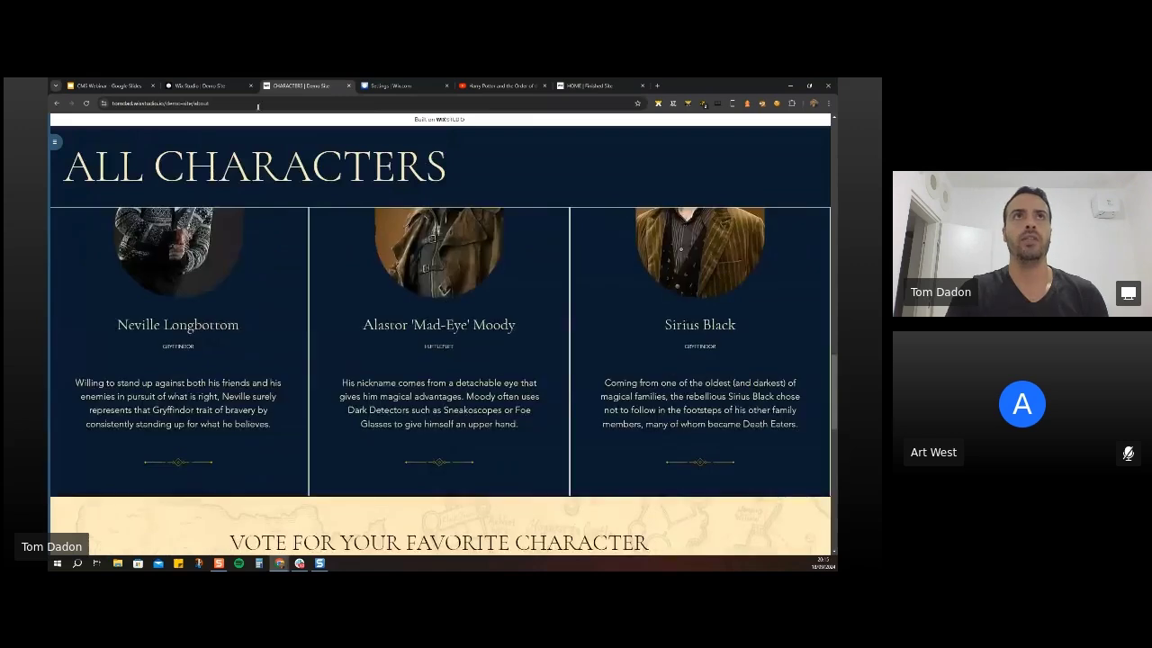
click(214, 86)
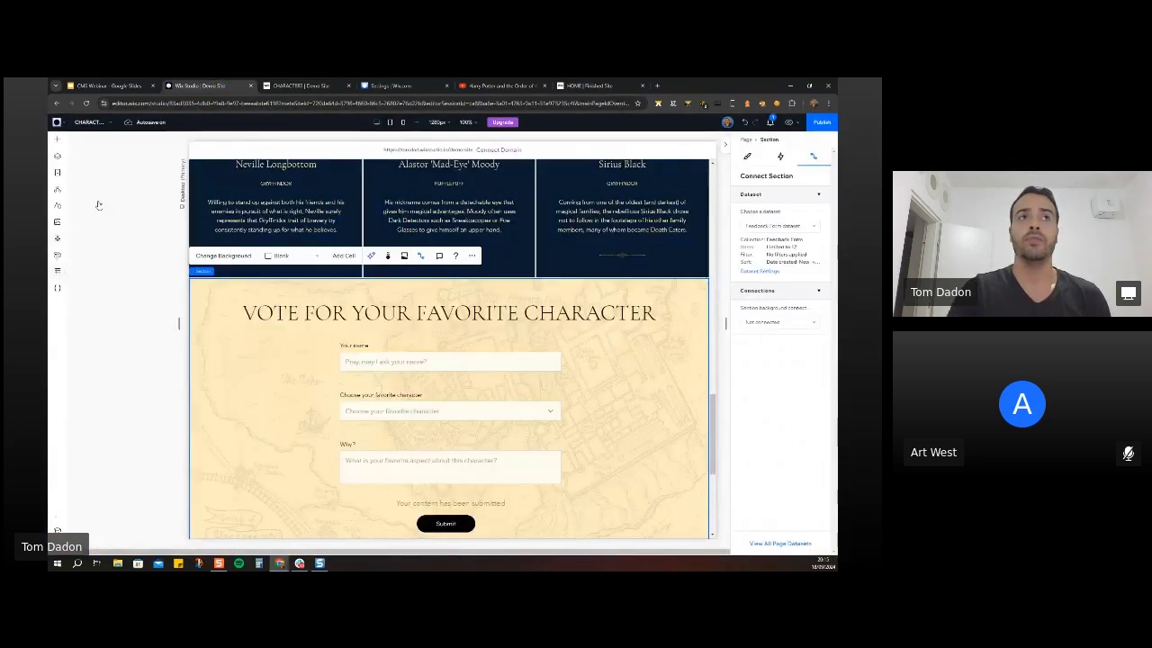
click(56, 270)
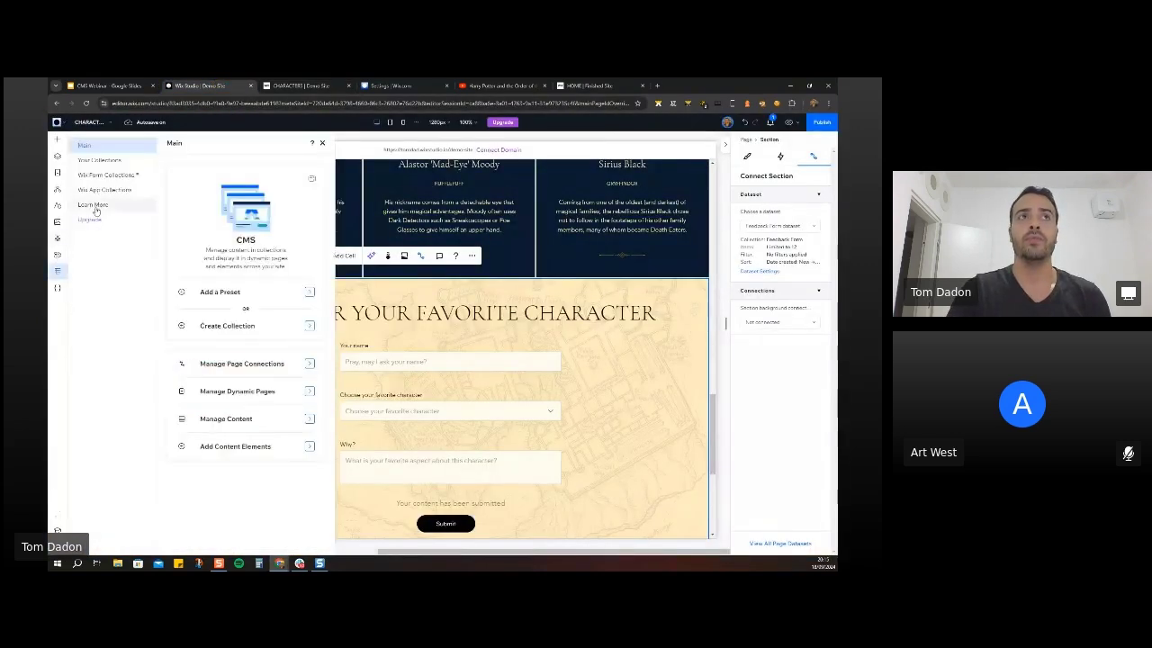
click(101, 160)
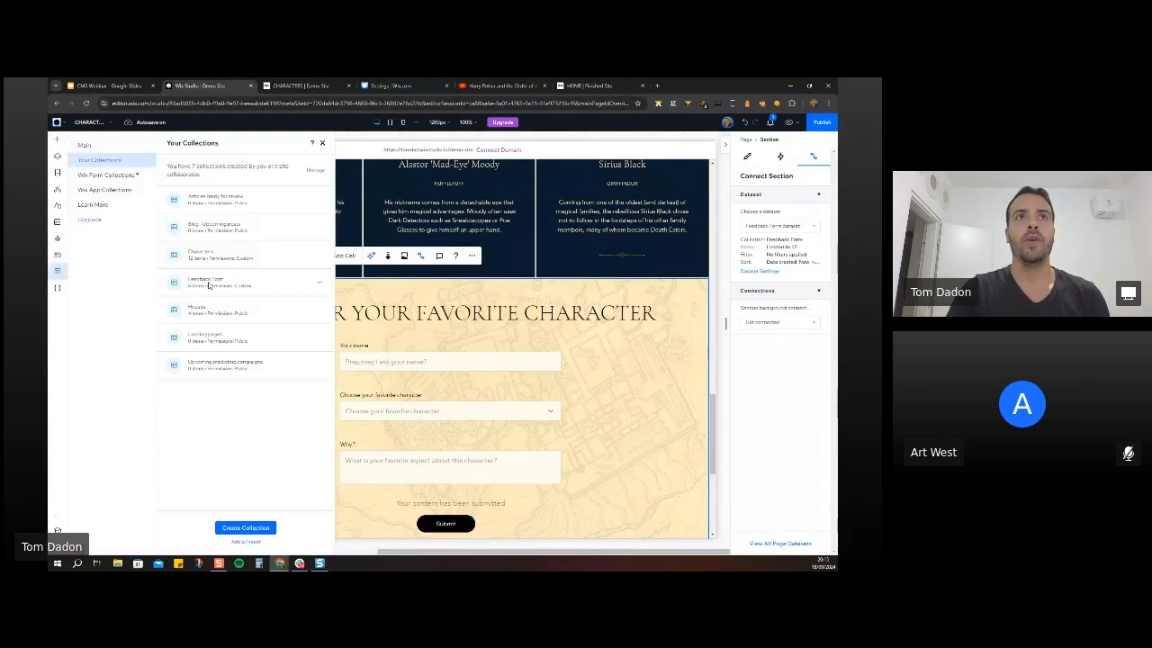
click(208, 285)
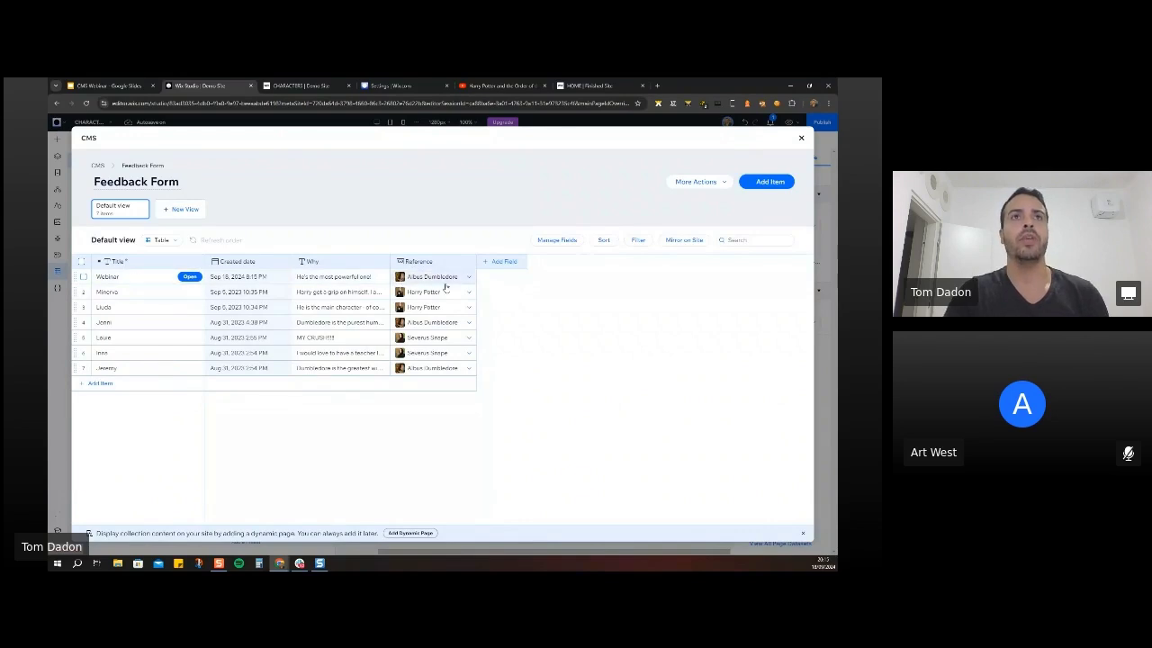
click(802, 140)
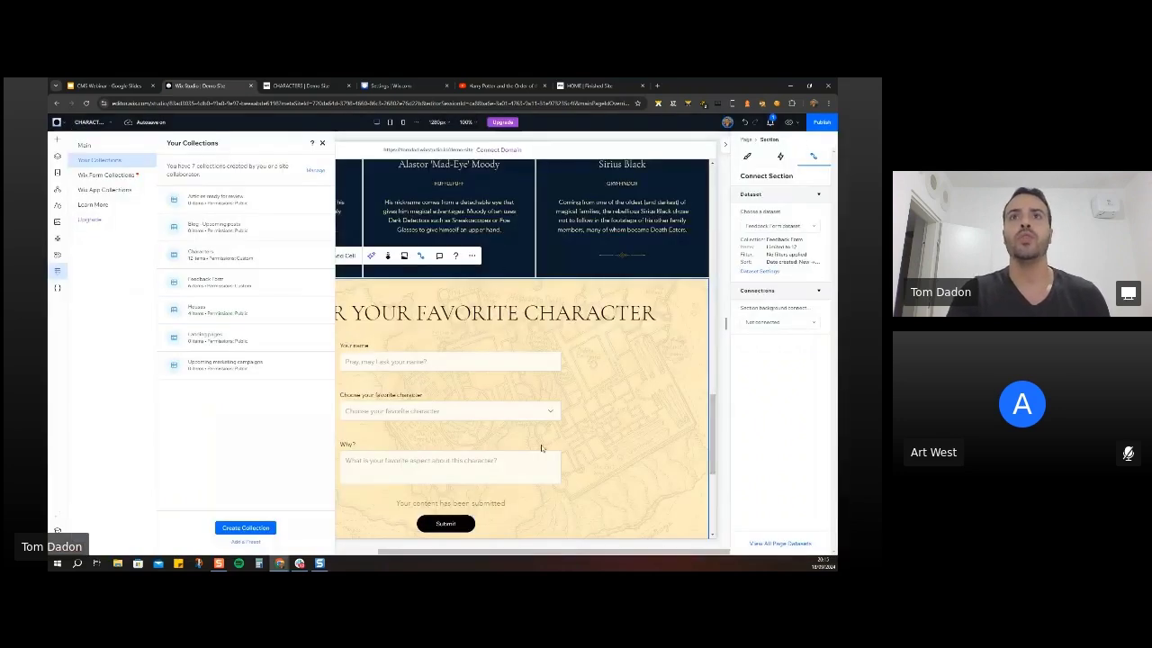
Browse the input elements that can be added to a custom form, such as text inputs, pickers and selections.
scroll(630, 422, down, 3)
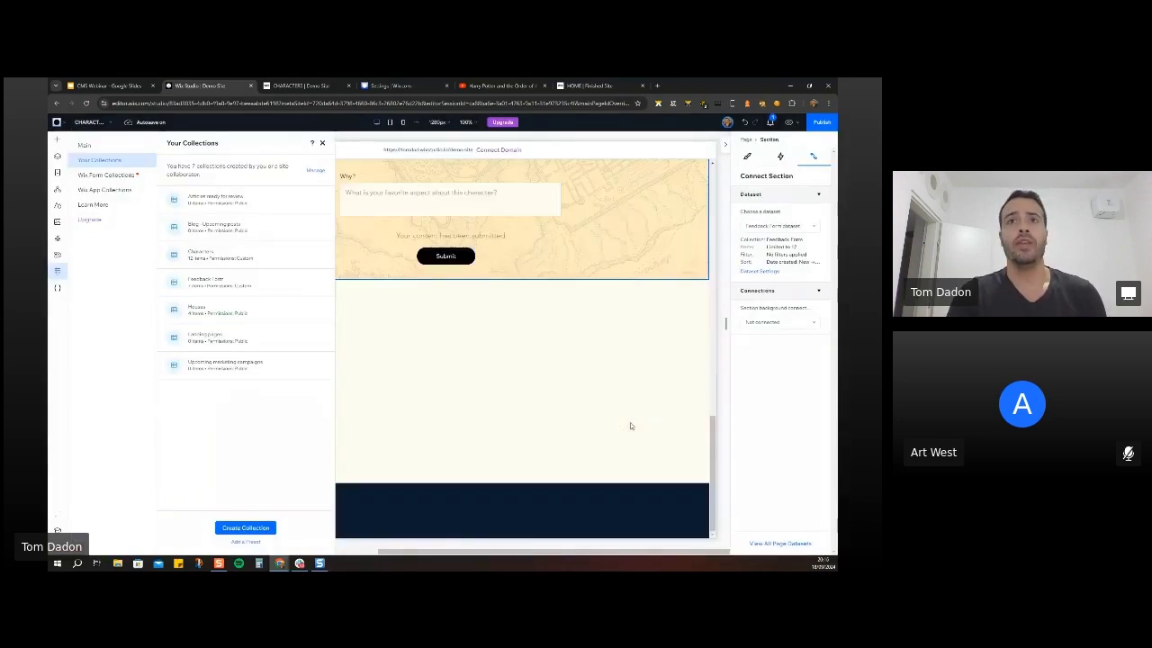
click(586, 367)
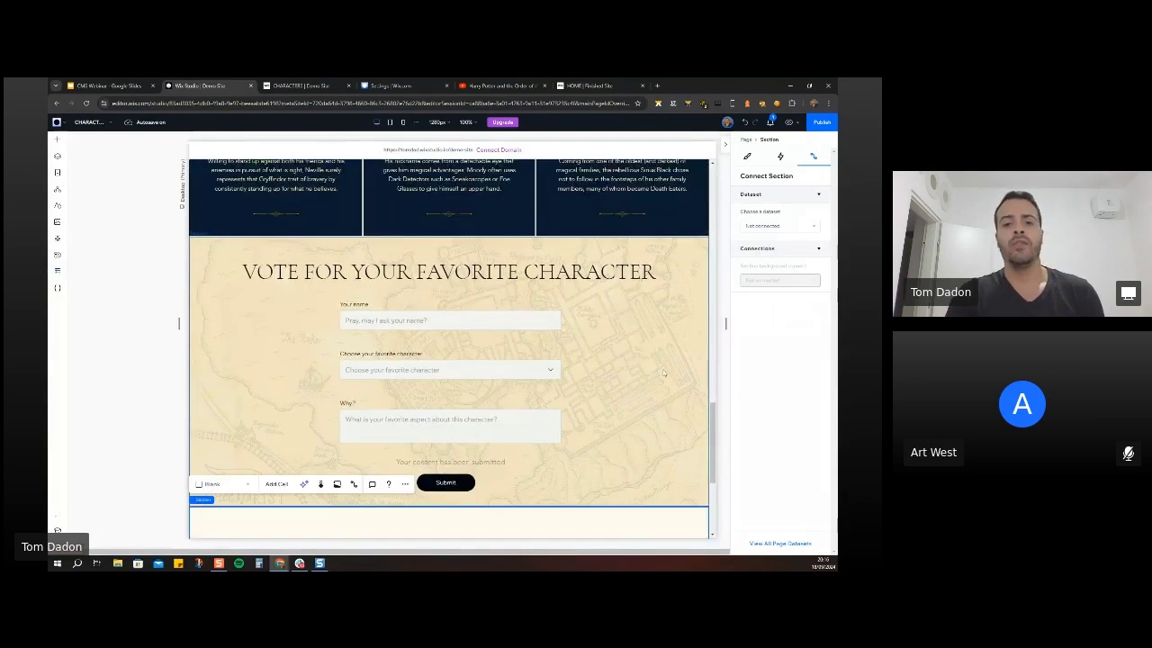
click(56, 141)
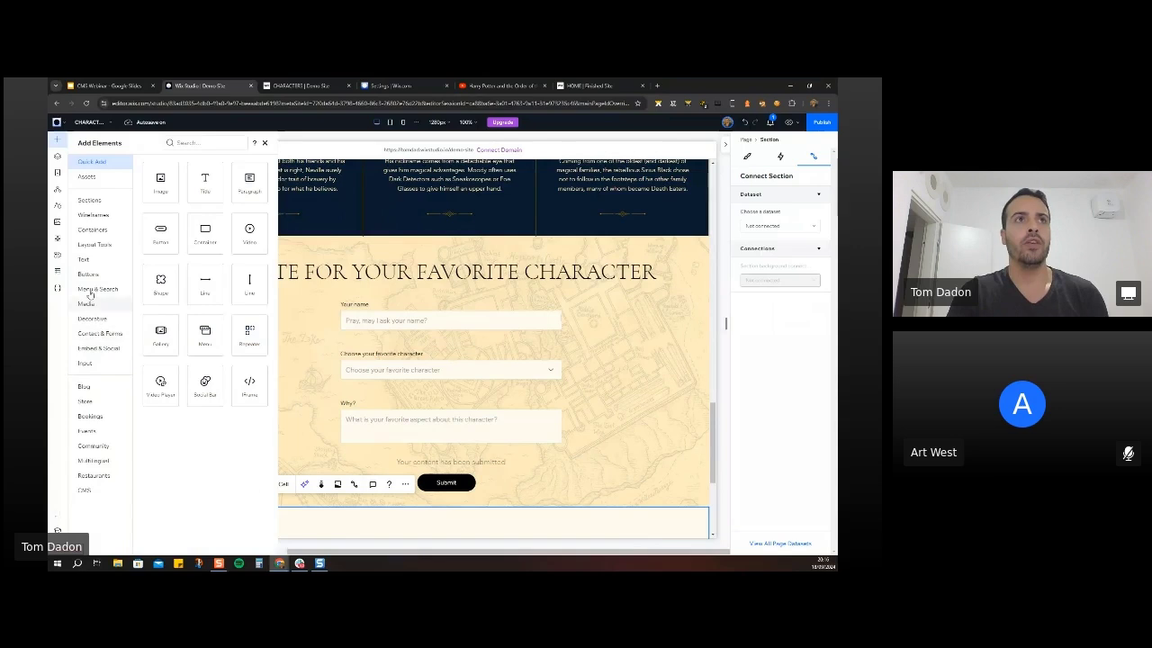
click(90, 365)
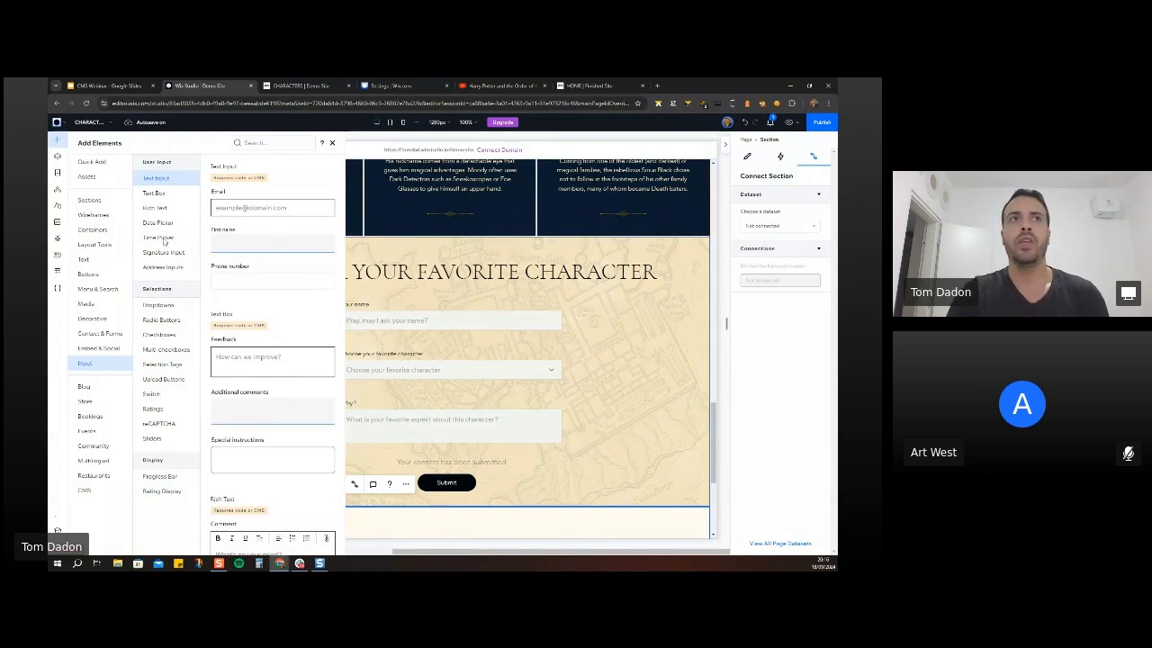
click(604, 345)
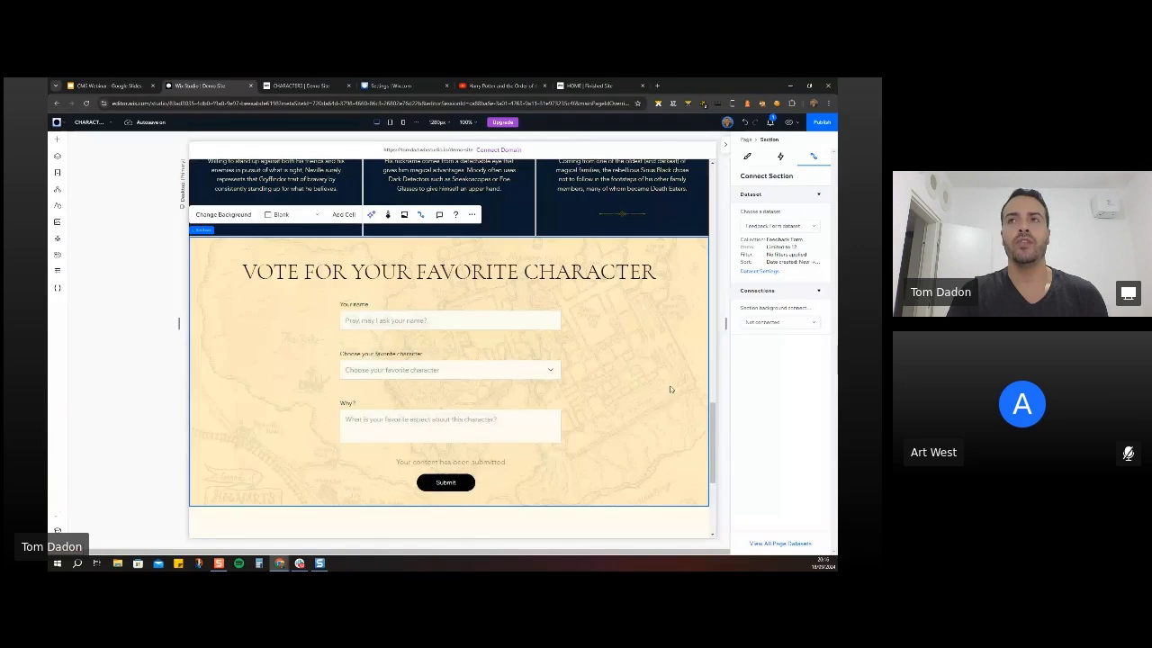
scroll(670, 388, up, 1)
scroll(666, 423, down, 1)
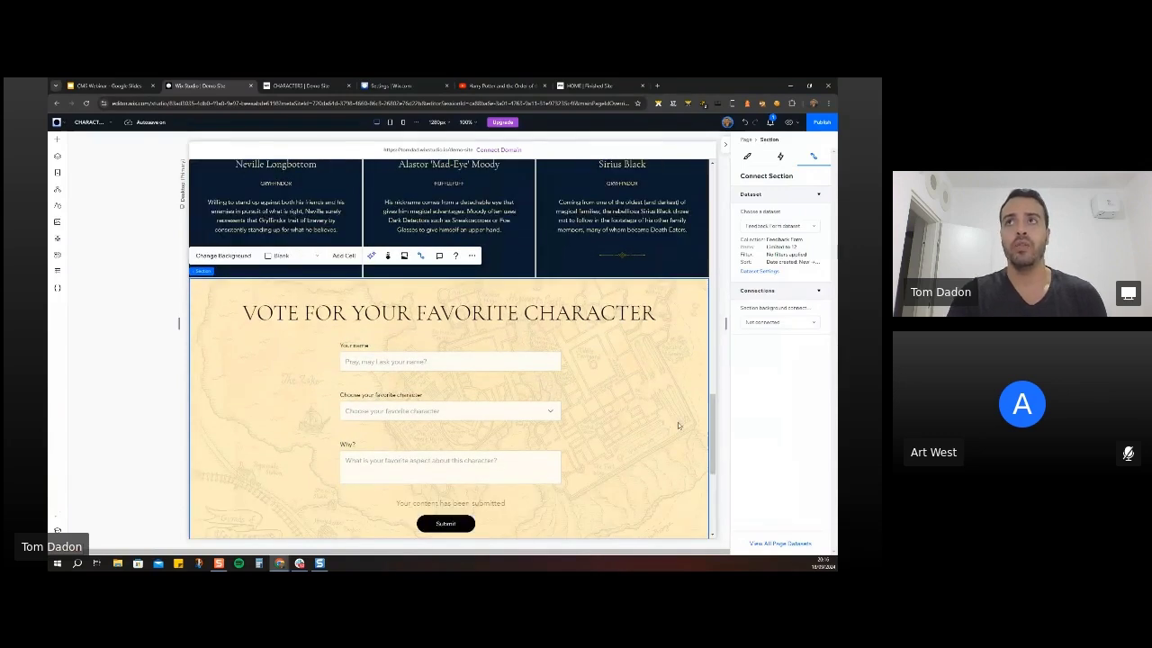
scroll(639, 429, up, 8)
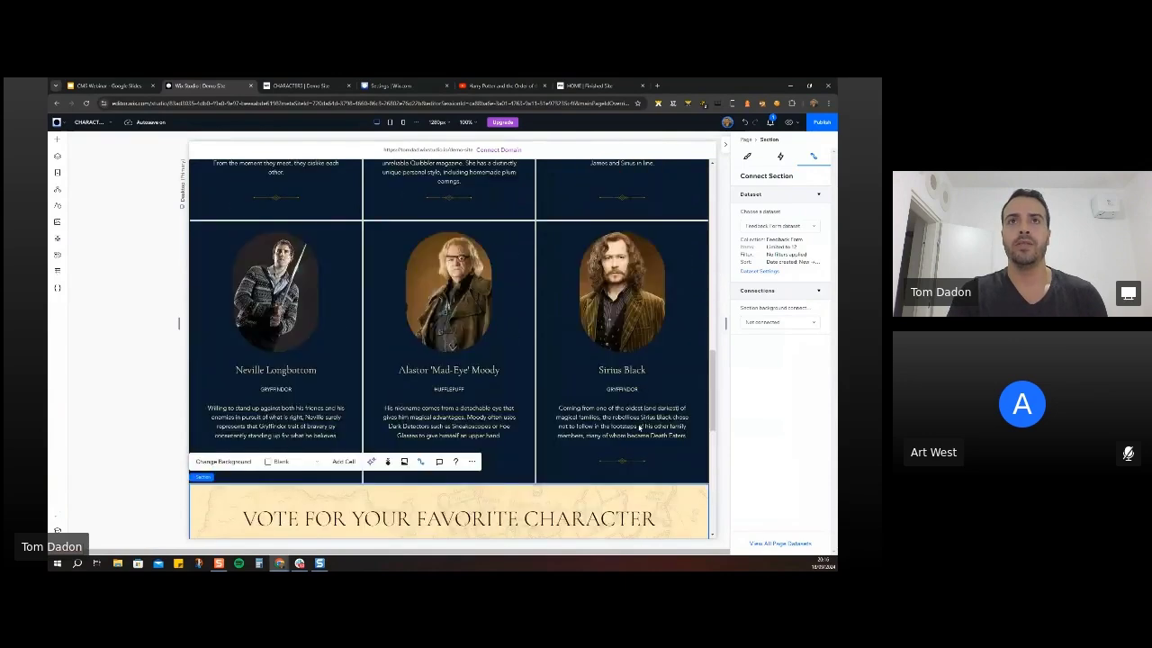
scroll(639, 428, up, 5)
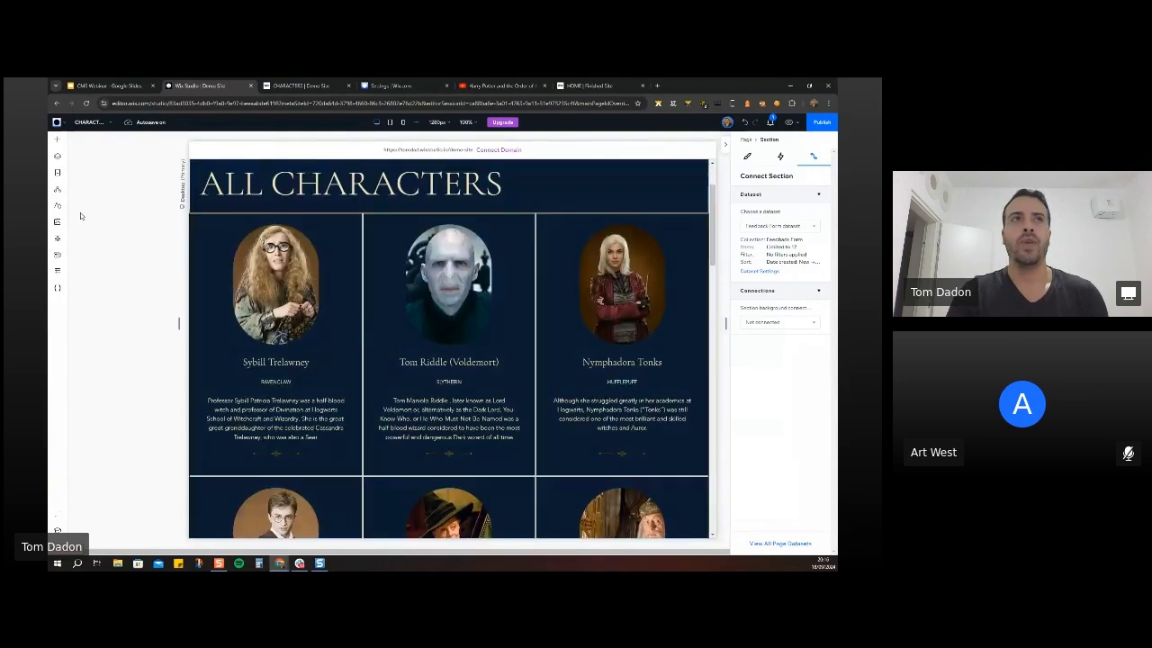
click(58, 175)
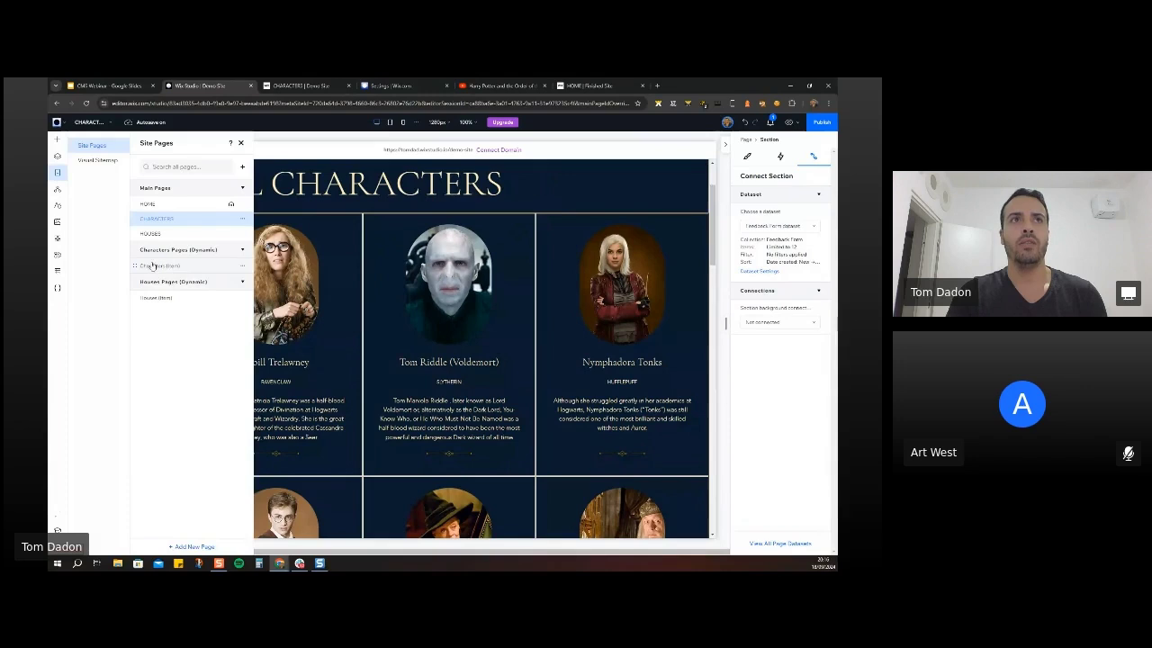
click(382, 329)
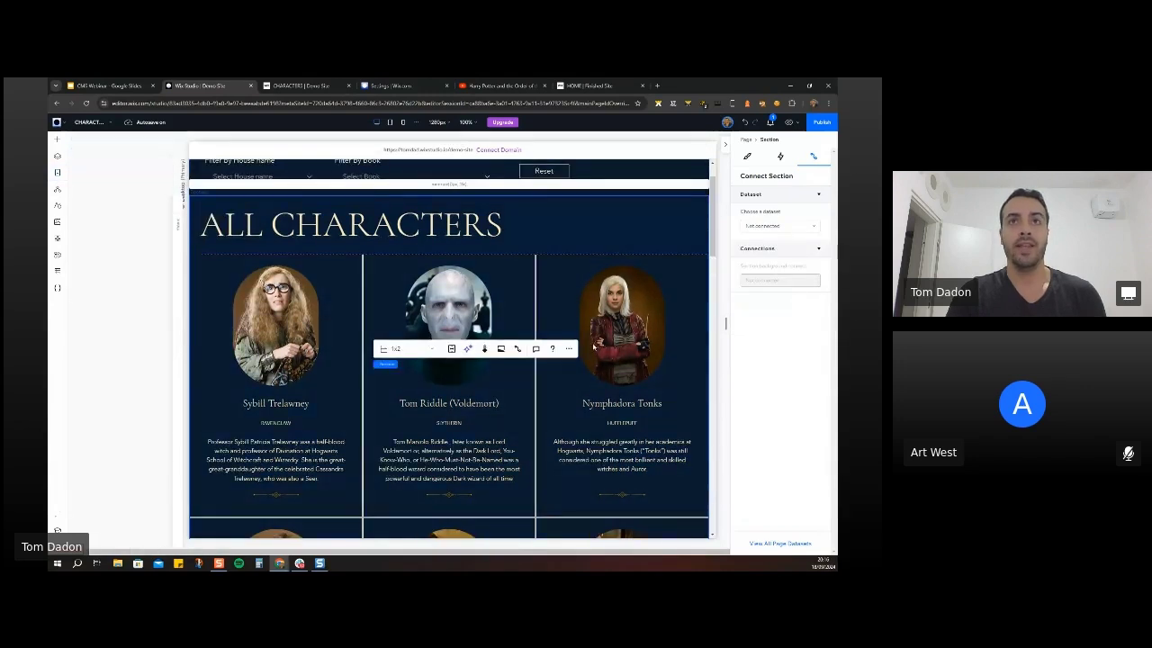
Connect the link of the character image in the repeater to the Characters (Item) dynamic page.
scroll(468, 340, up, 1)
scroll(519, 356, up, 1)
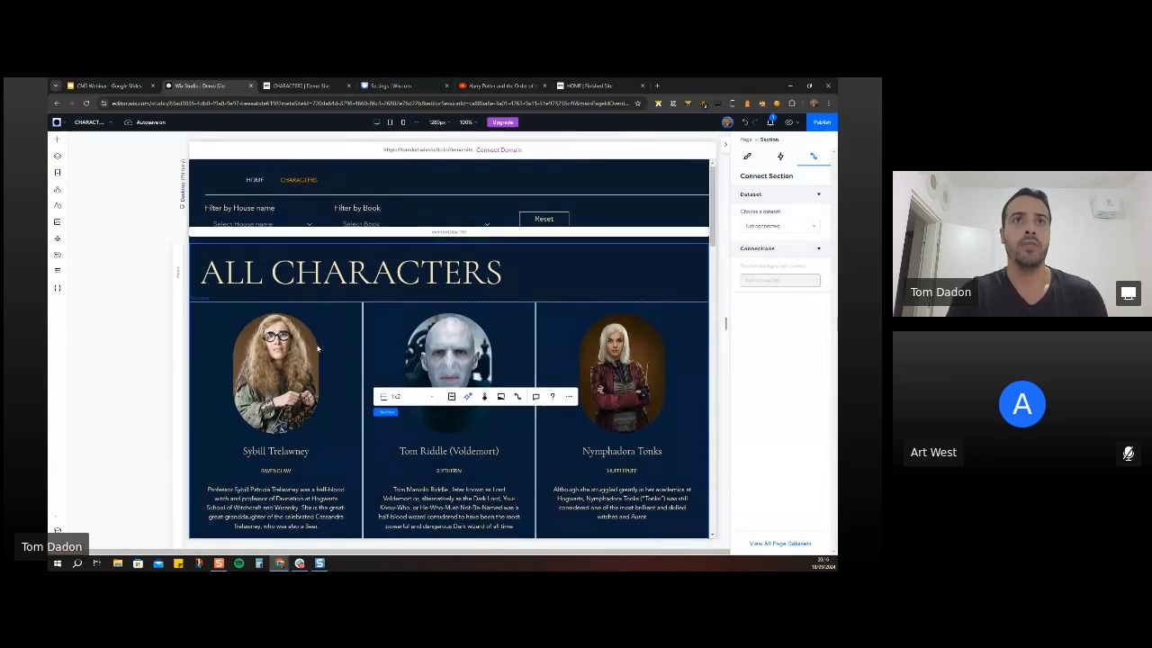
click(293, 311)
click(268, 353)
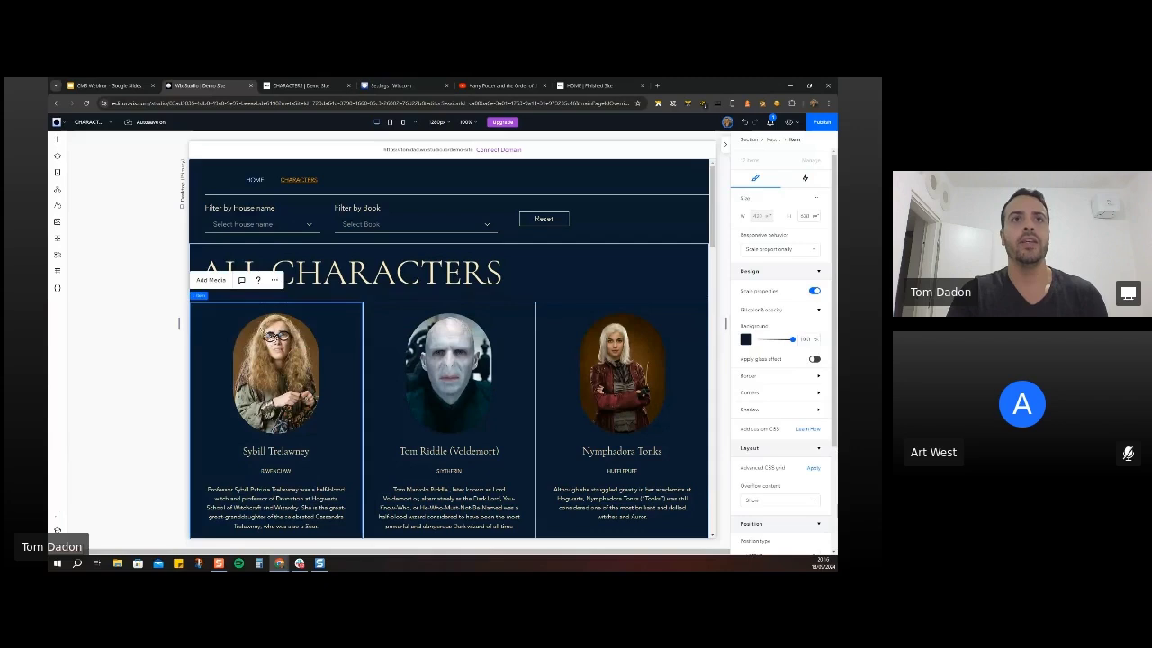
click(270, 342)
click(328, 292)
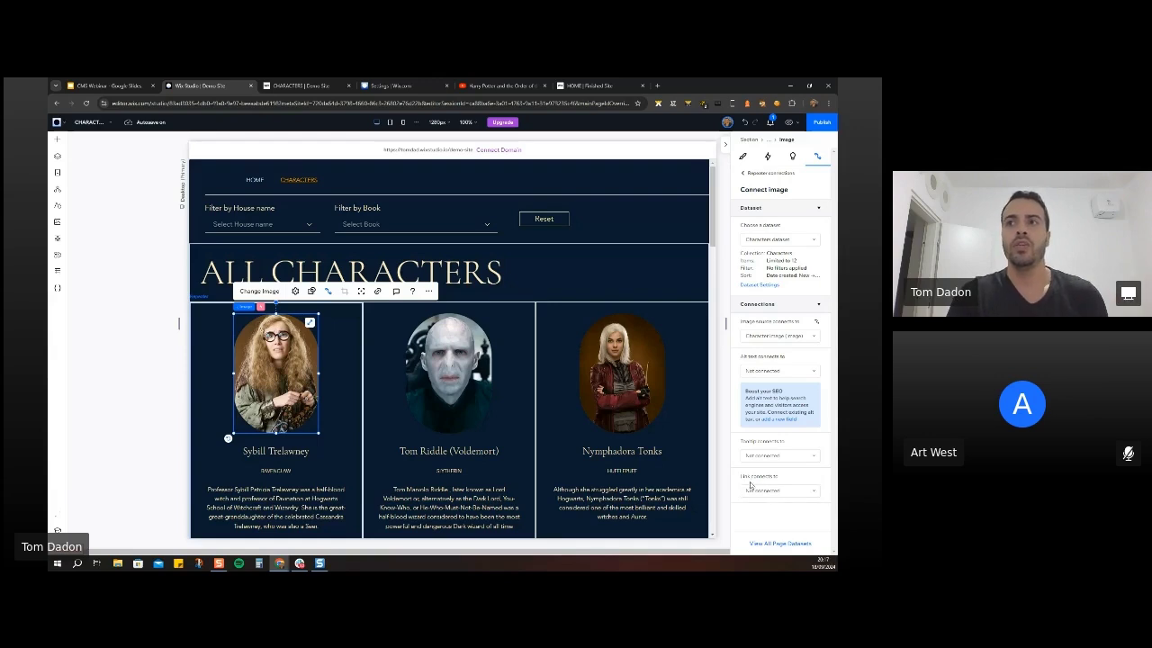
click(767, 490)
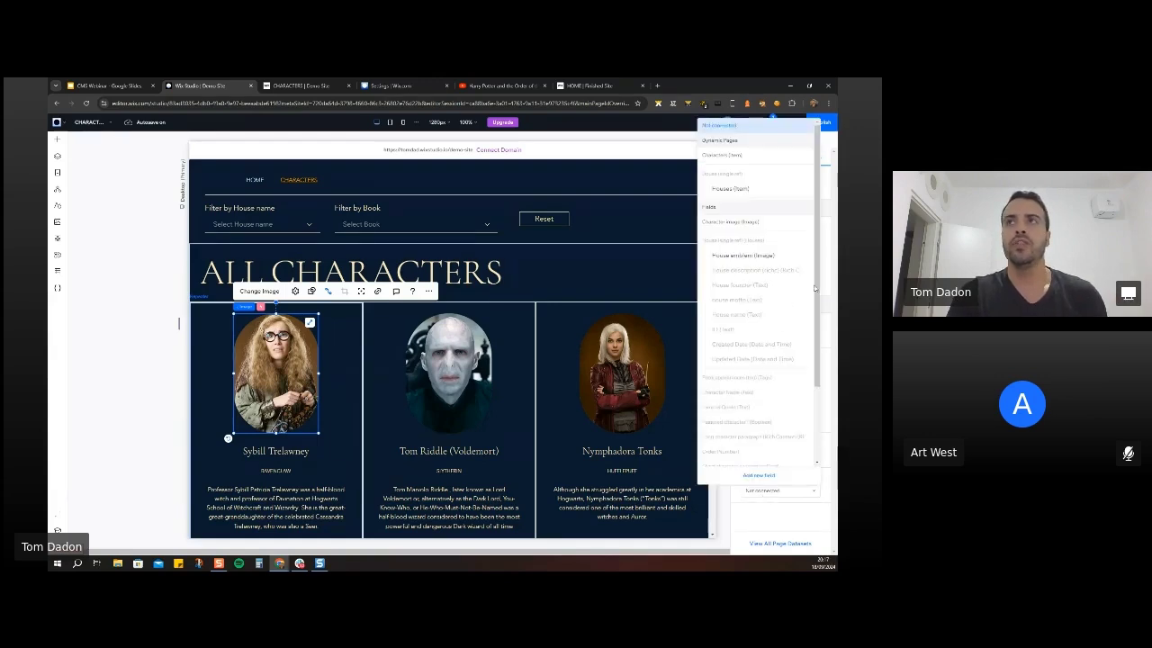
scroll(805, 301, down, 2)
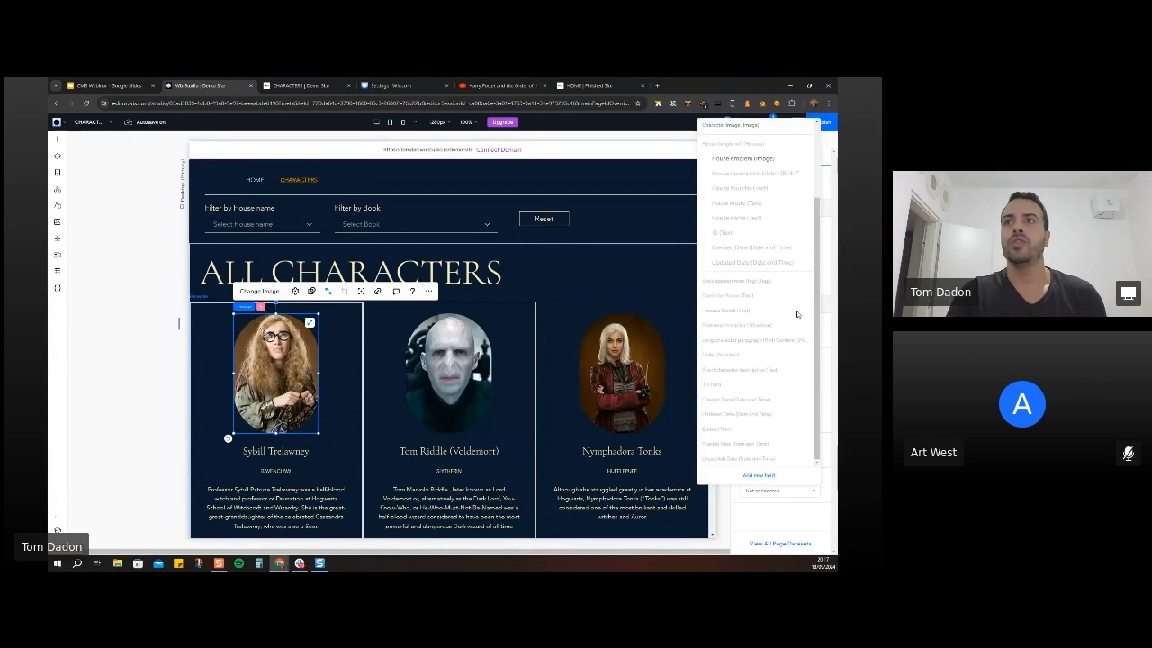
scroll(792, 306, up, 2)
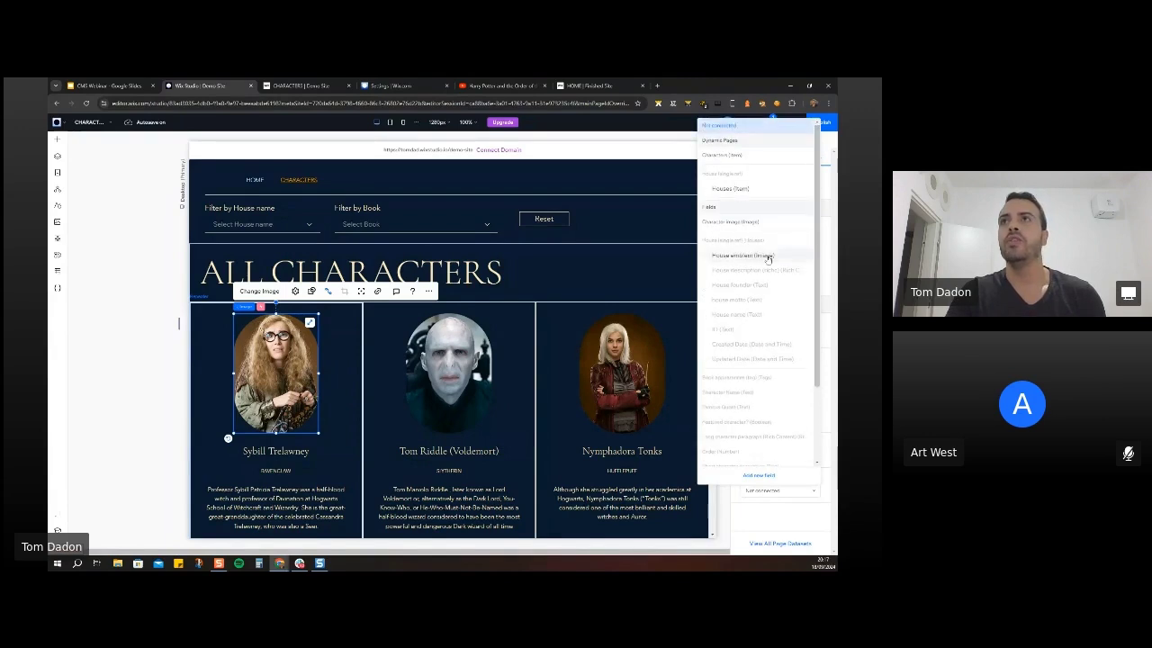
click(721, 157)
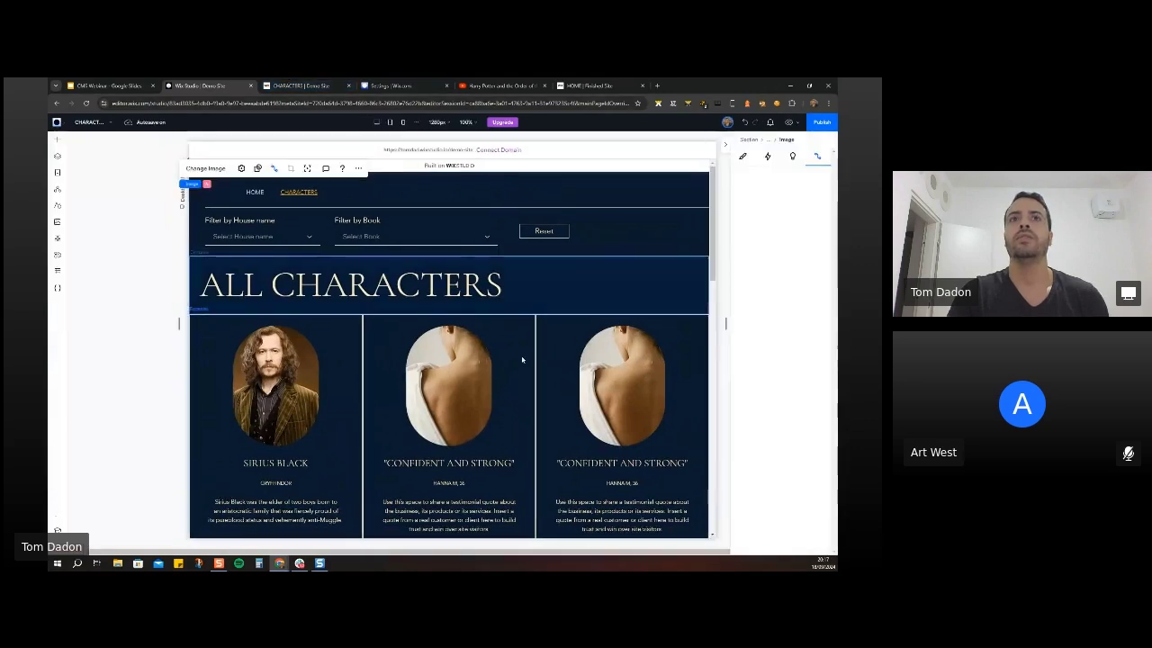
Review the repeater's dataset and the connections of its description text and image.
click(348, 332)
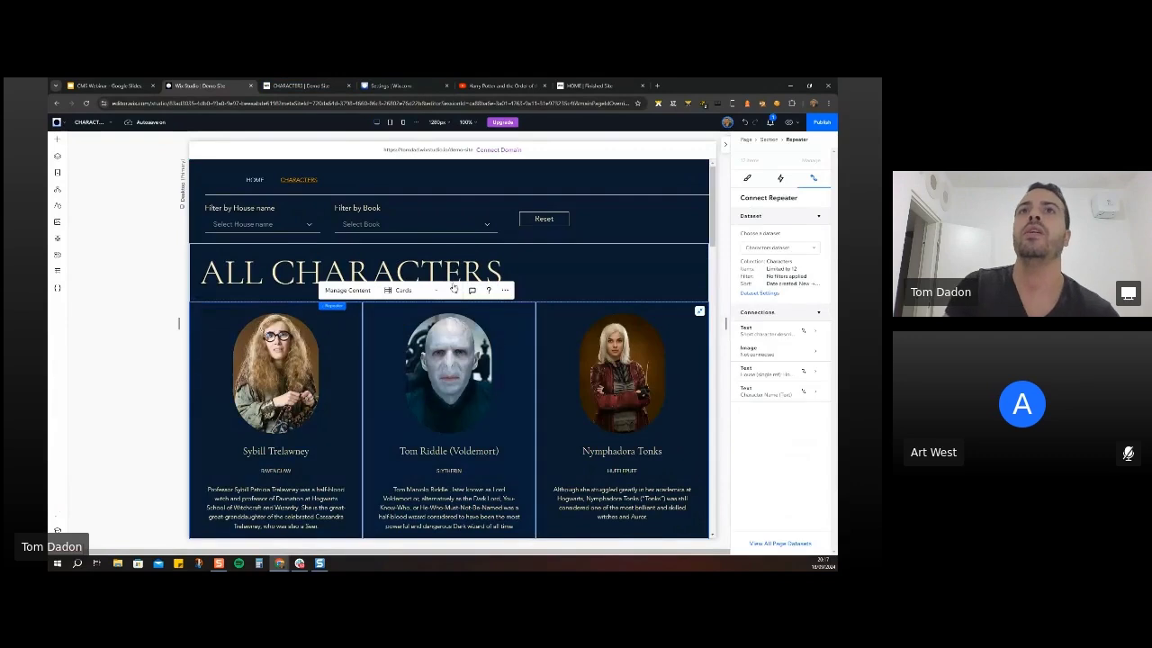
click(755, 248)
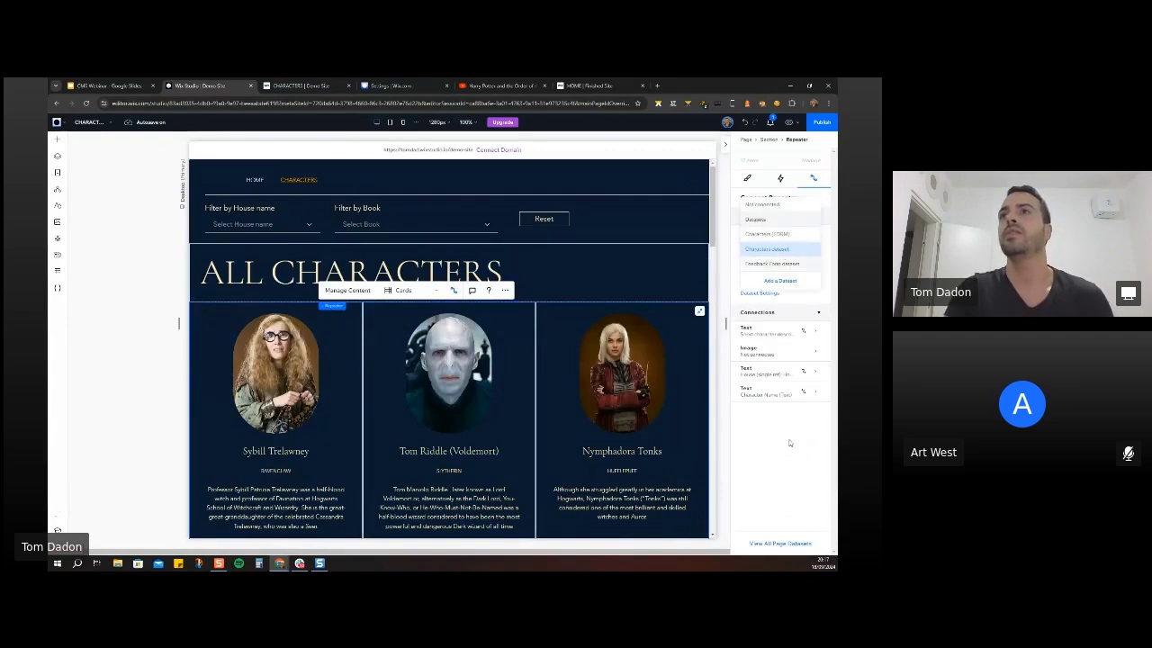
click(775, 252)
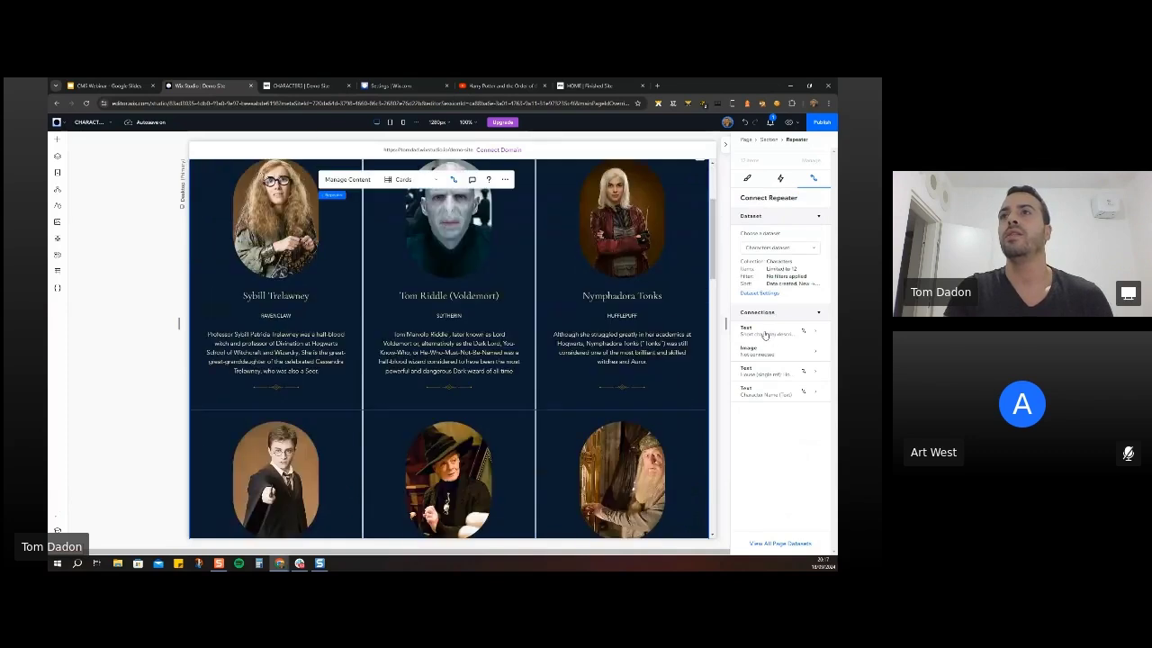
click(765, 334)
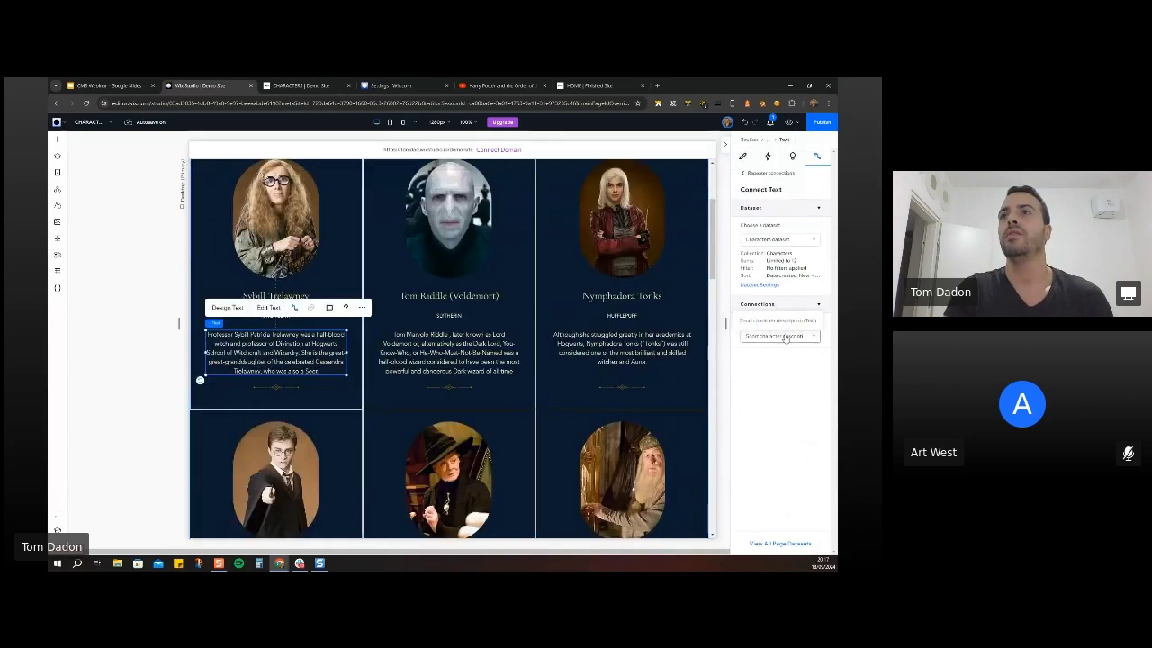
click(266, 232)
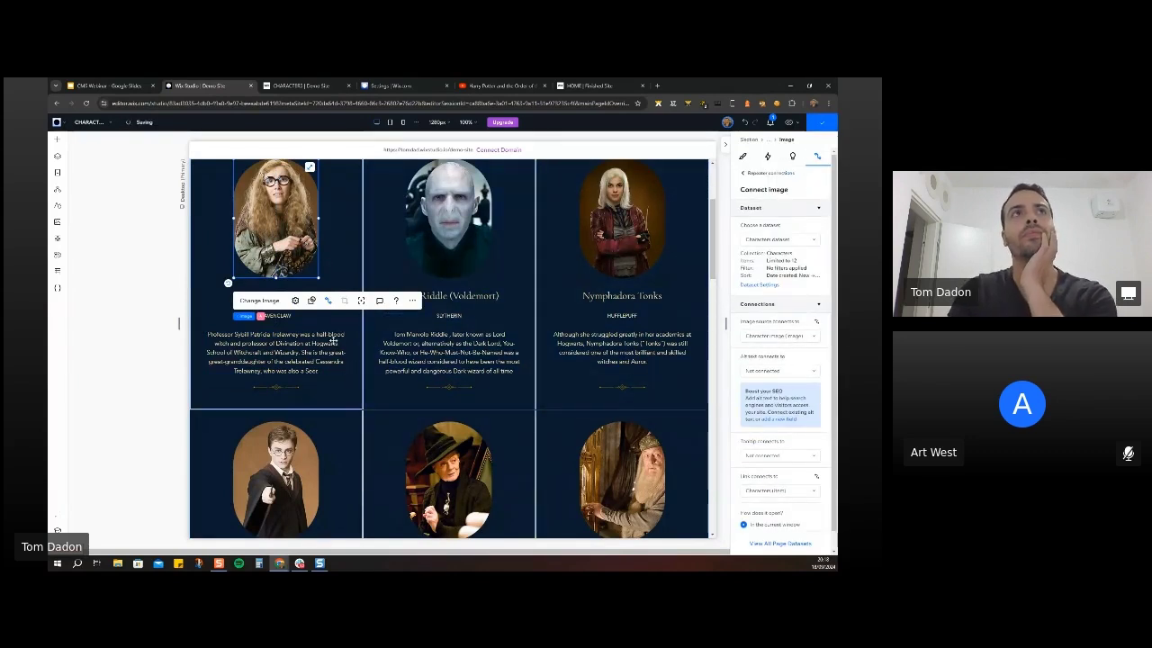
key(ctrl+Tab)
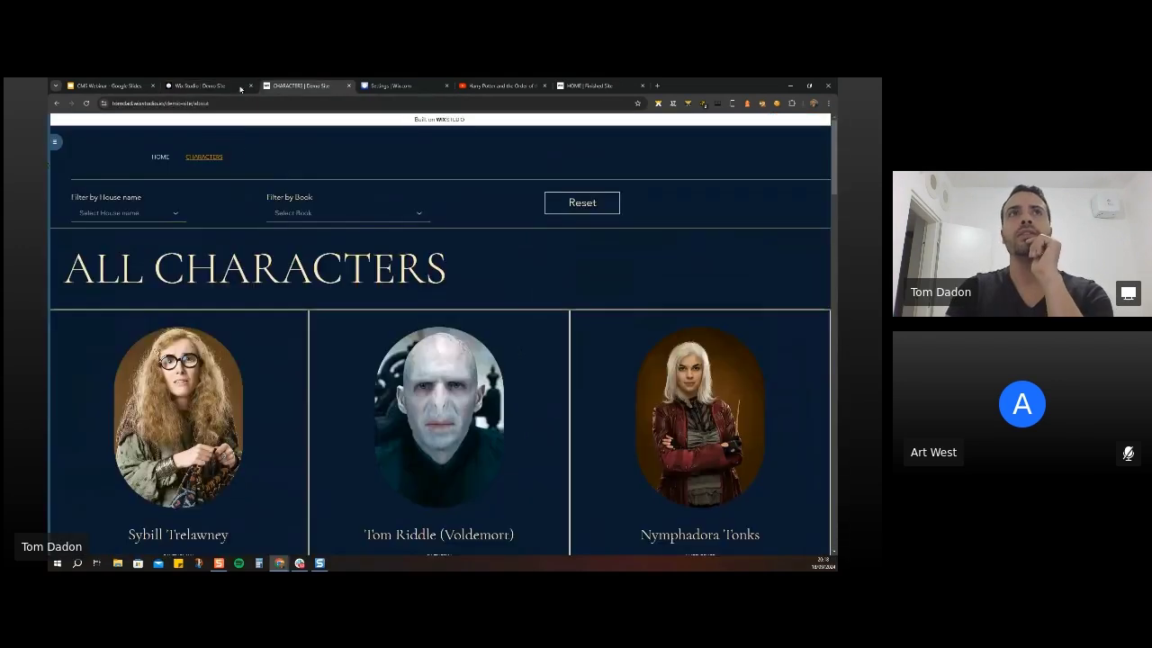
click(240, 87)
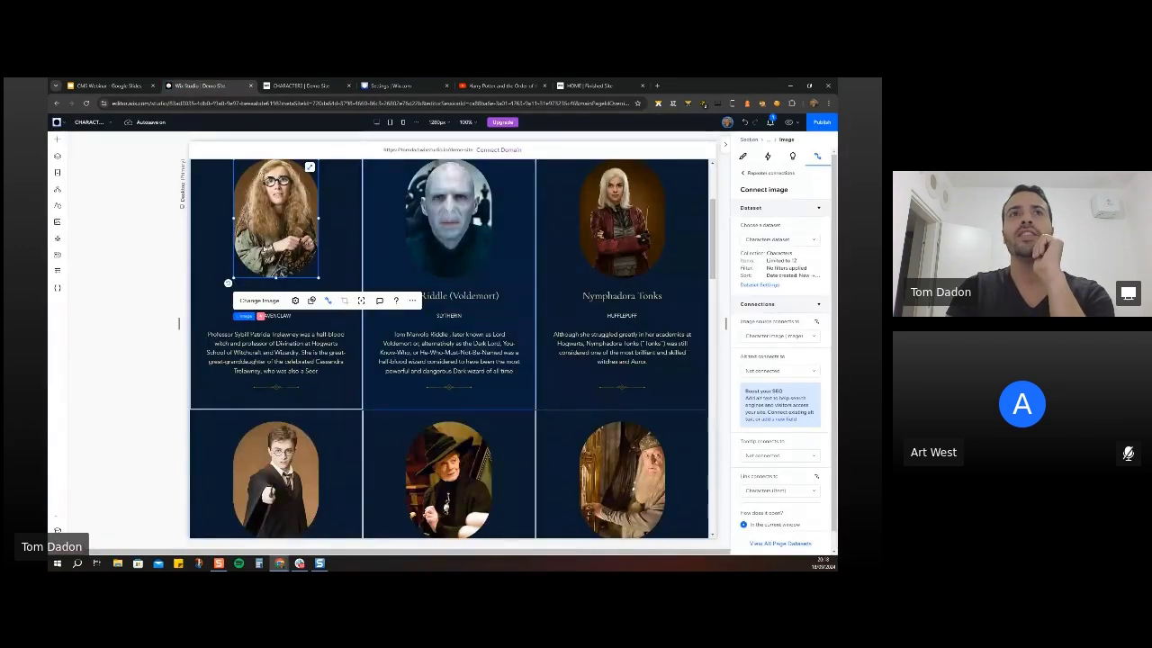
Examine which collection fields the house and short description texts on the first character card connect to.
click(277, 253)
scroll(281, 288, up, 2)
click(285, 315)
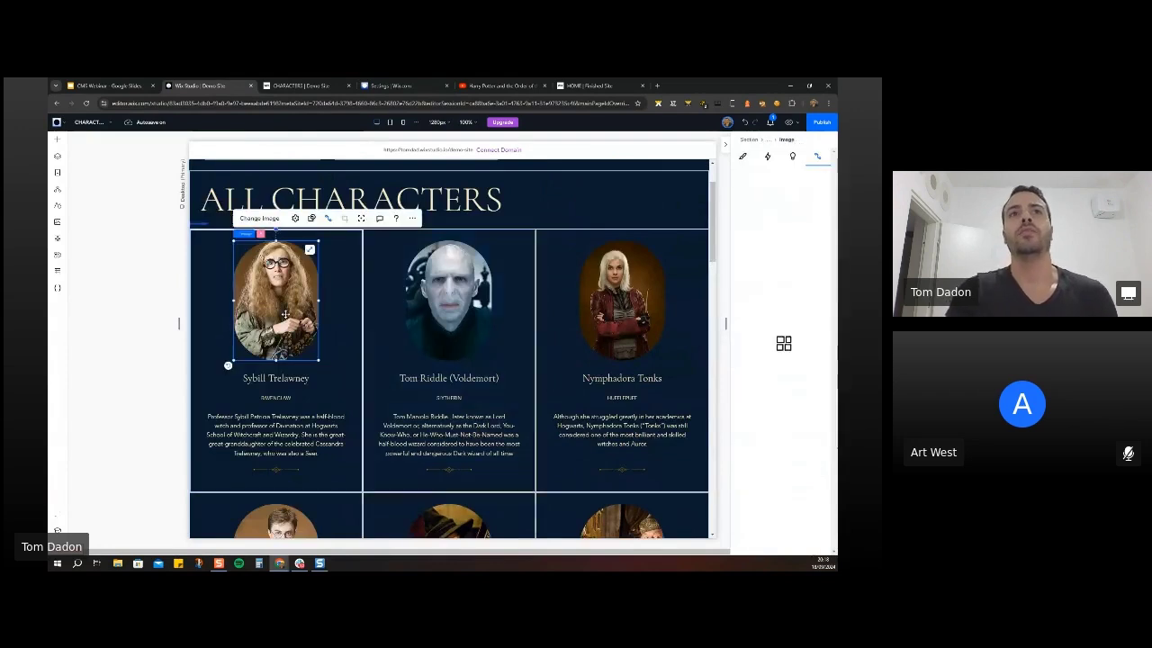
click(672, 308)
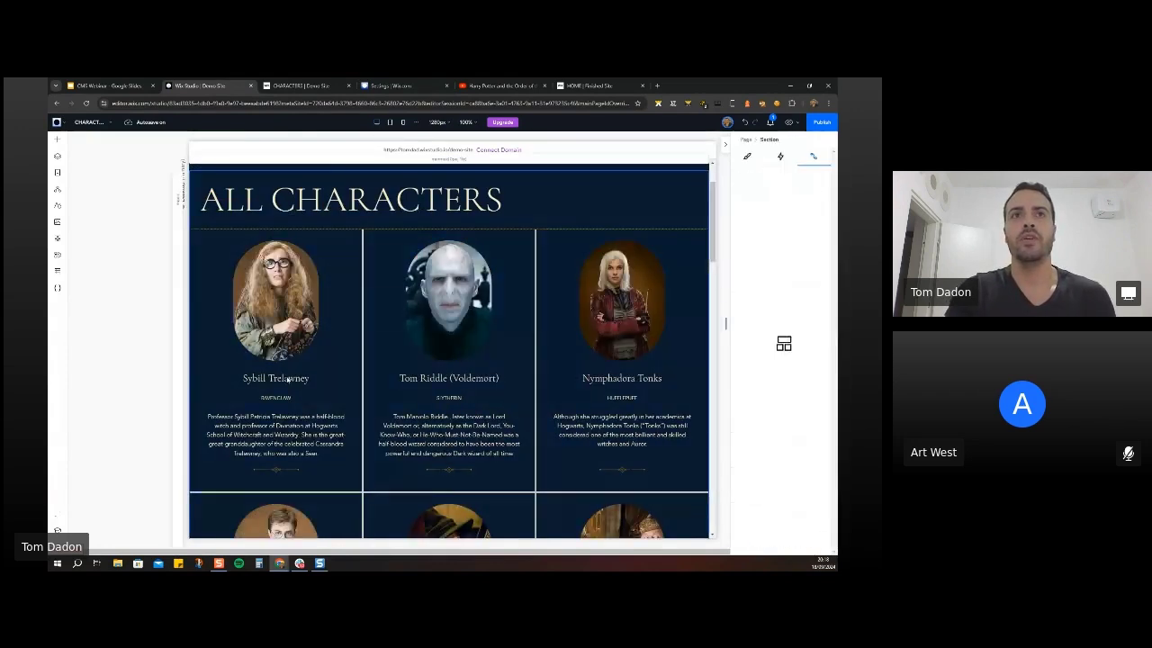
click(271, 378)
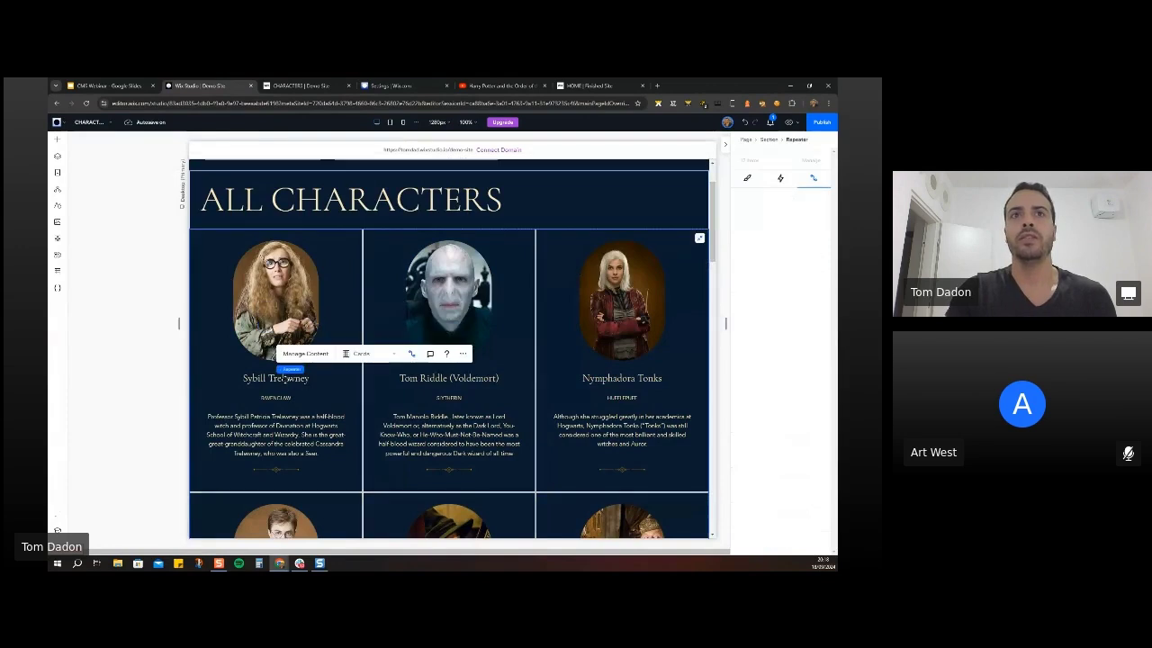
click(283, 379)
click(288, 379)
click(779, 334)
click(772, 240)
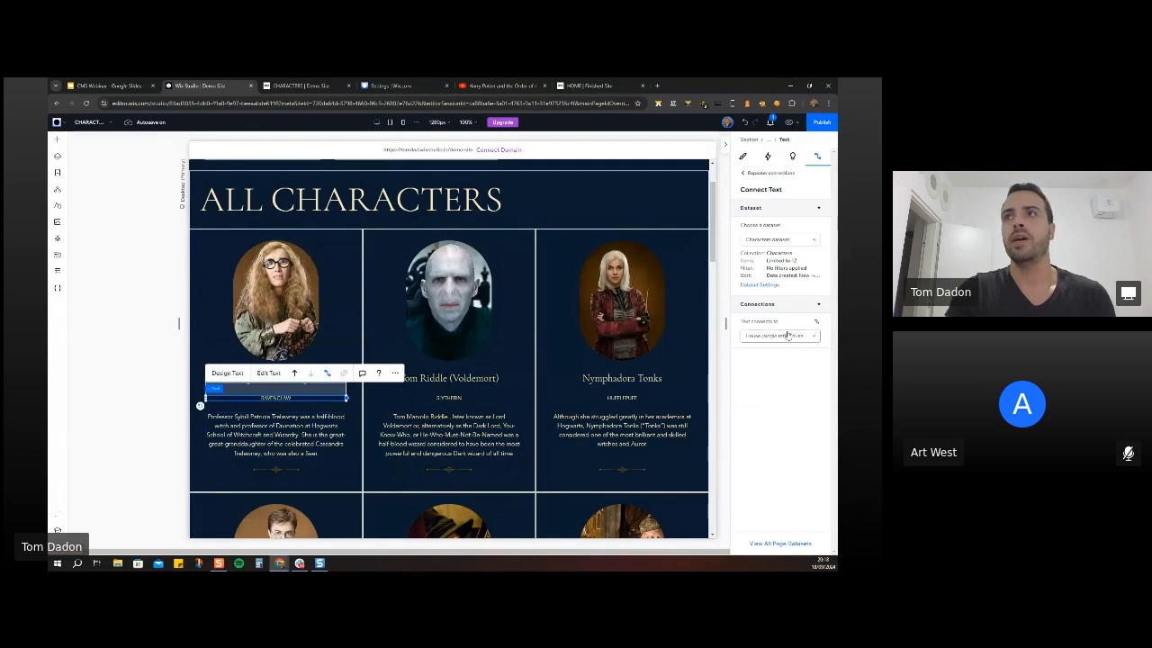
click(270, 435)
click(779, 335)
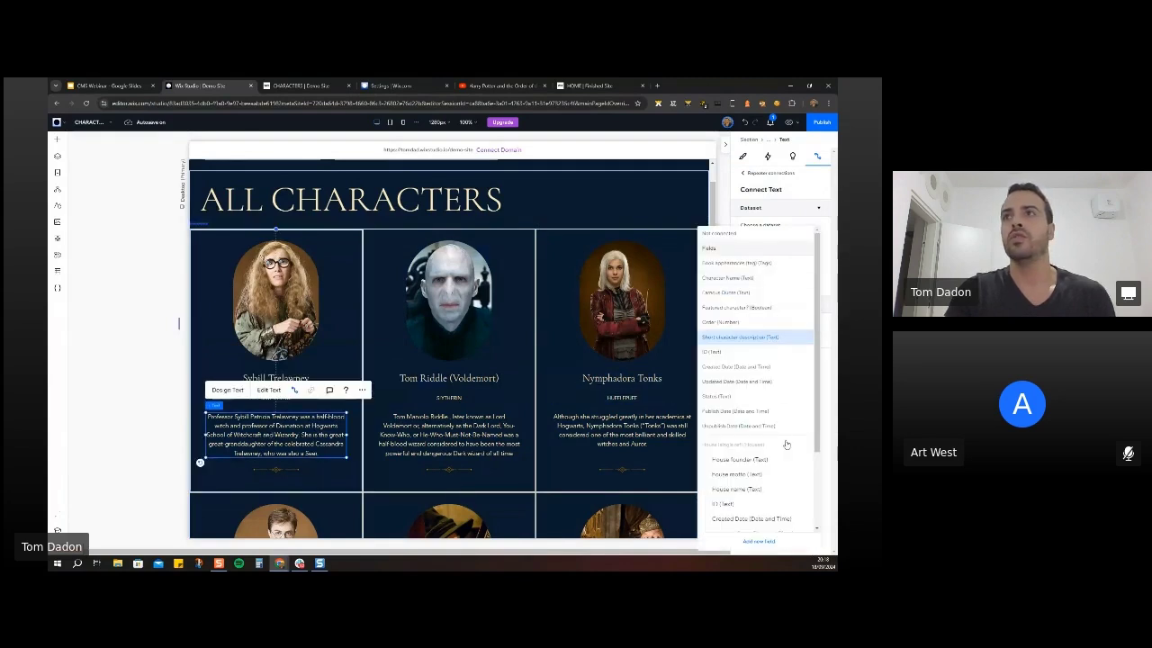
Preview the site and look through the dynamic item page opened from Sybill Trelawney's image.
click(832, 387)
click(258, 315)
scroll(462, 407, up, 2)
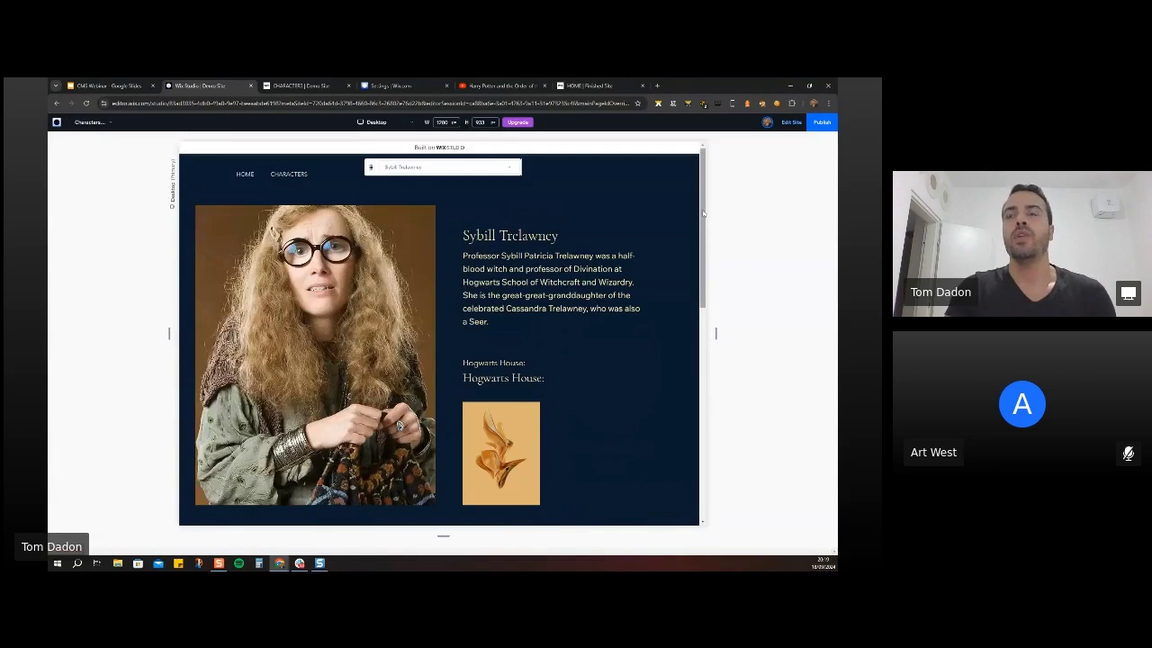
scroll(691, 232, down, 2)
scroll(691, 231, up, 2)
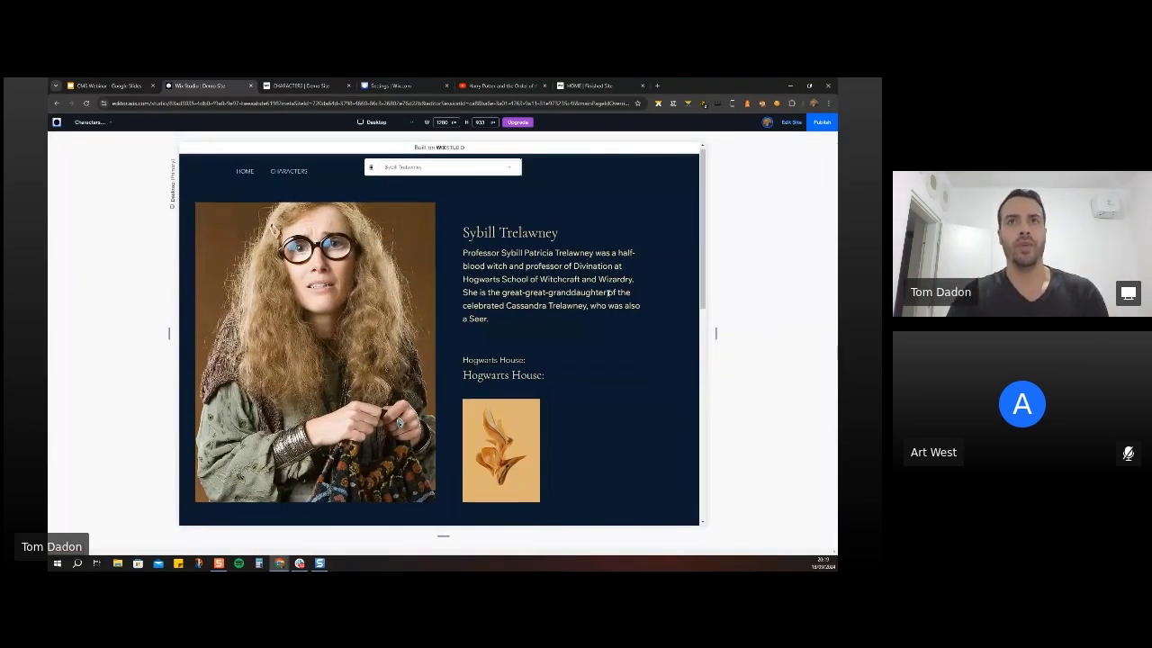
scroll(609, 293, down, 2)
scroll(627, 293, up, 1)
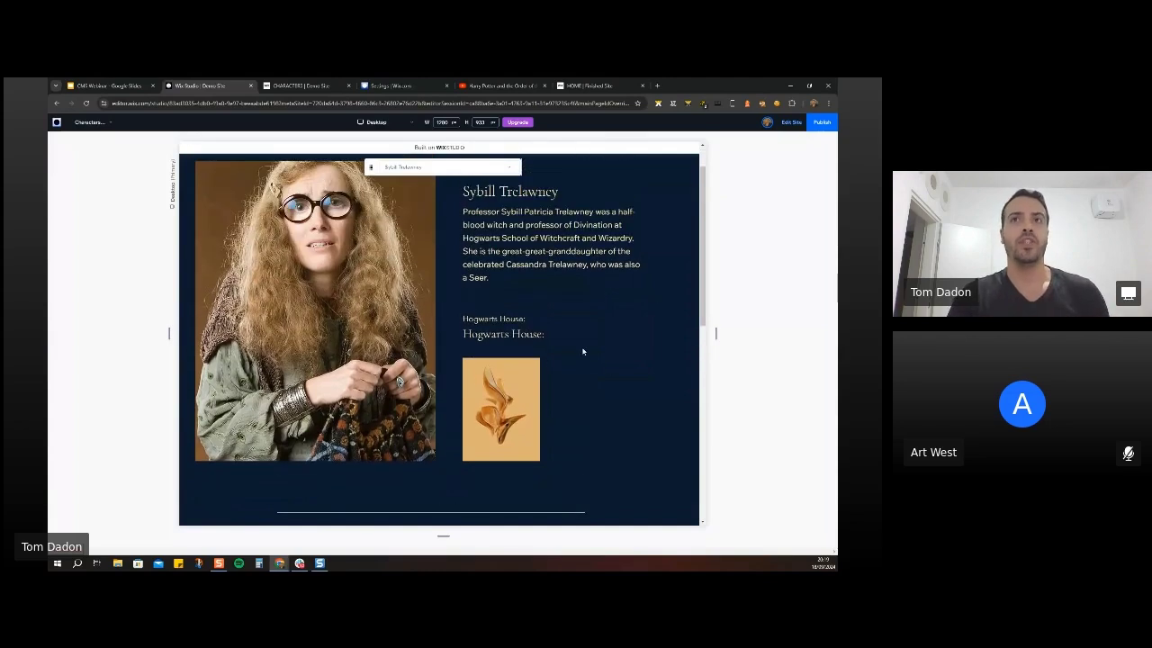
scroll(589, 349, up, 1)
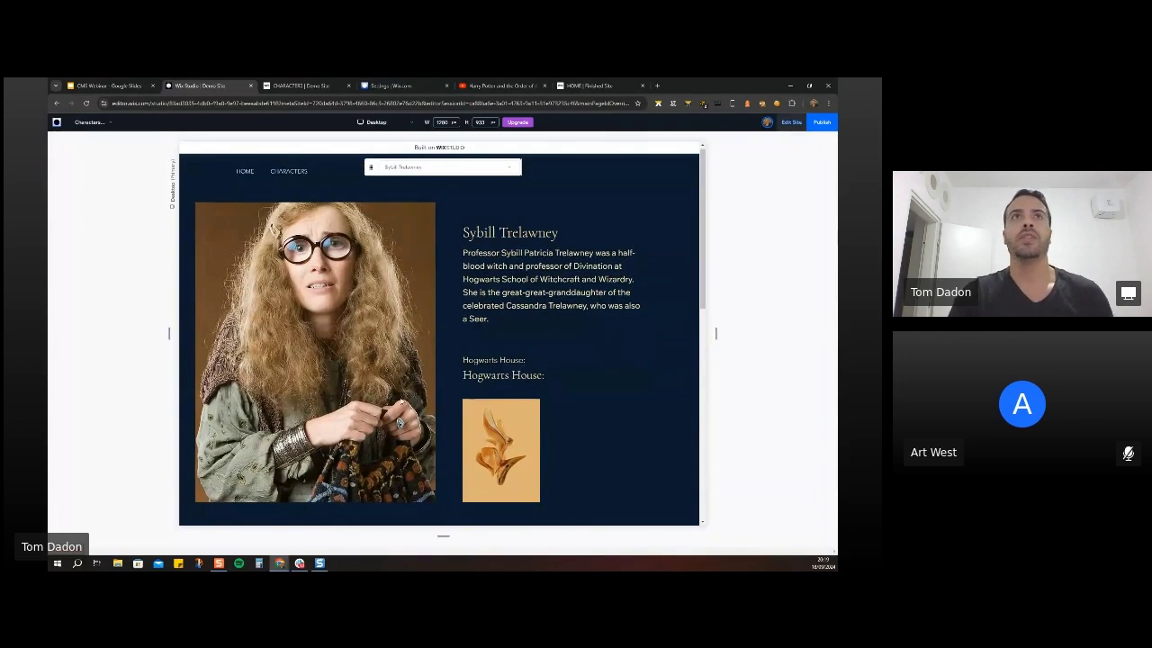
Switch to the Google Slides presentation and advance to the "Rich content" slide.
click(124, 87)
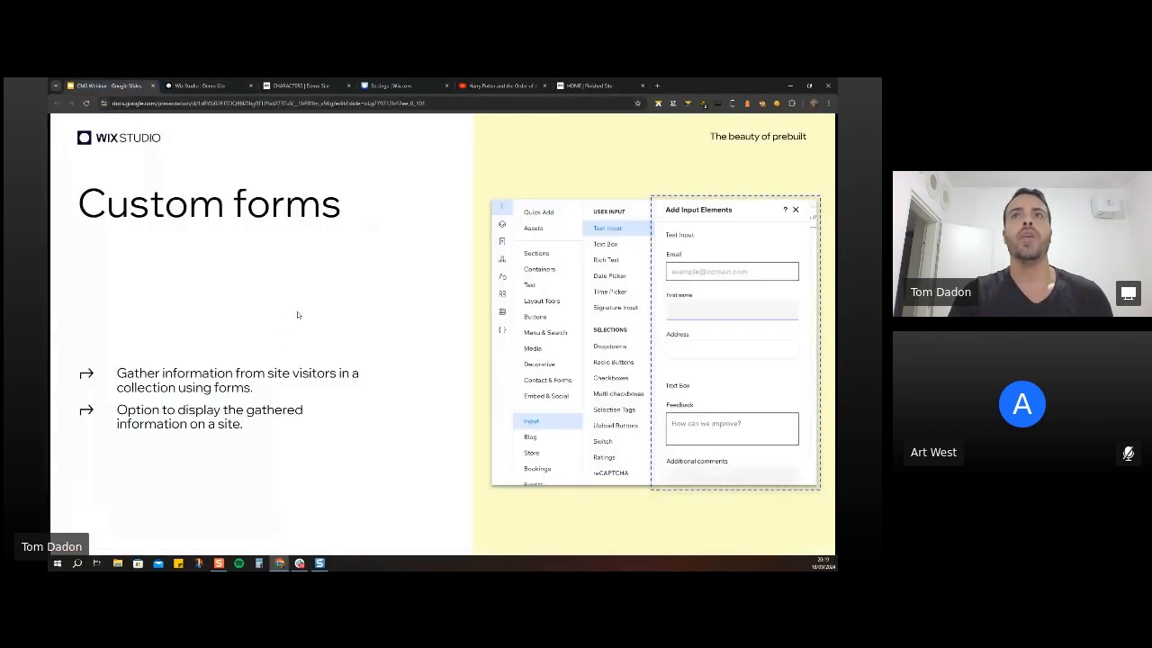
key(Right)
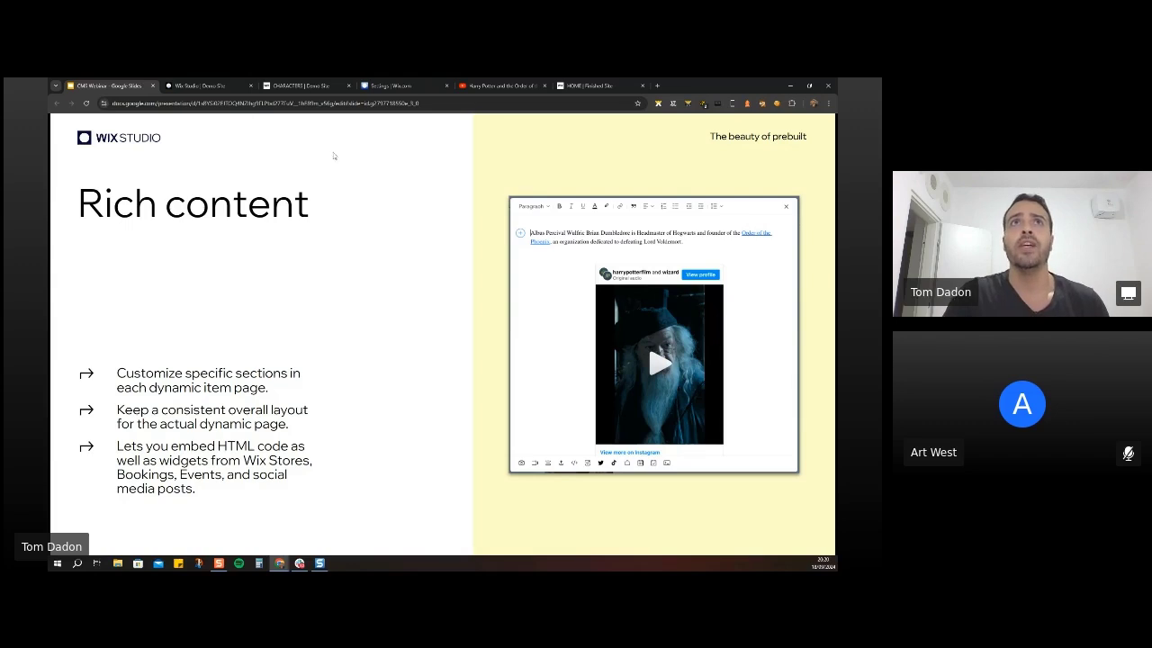
Return to the Wix Studio editor and select the rich content element below the famous quote on the Characters (Item) page.
click(302, 86)
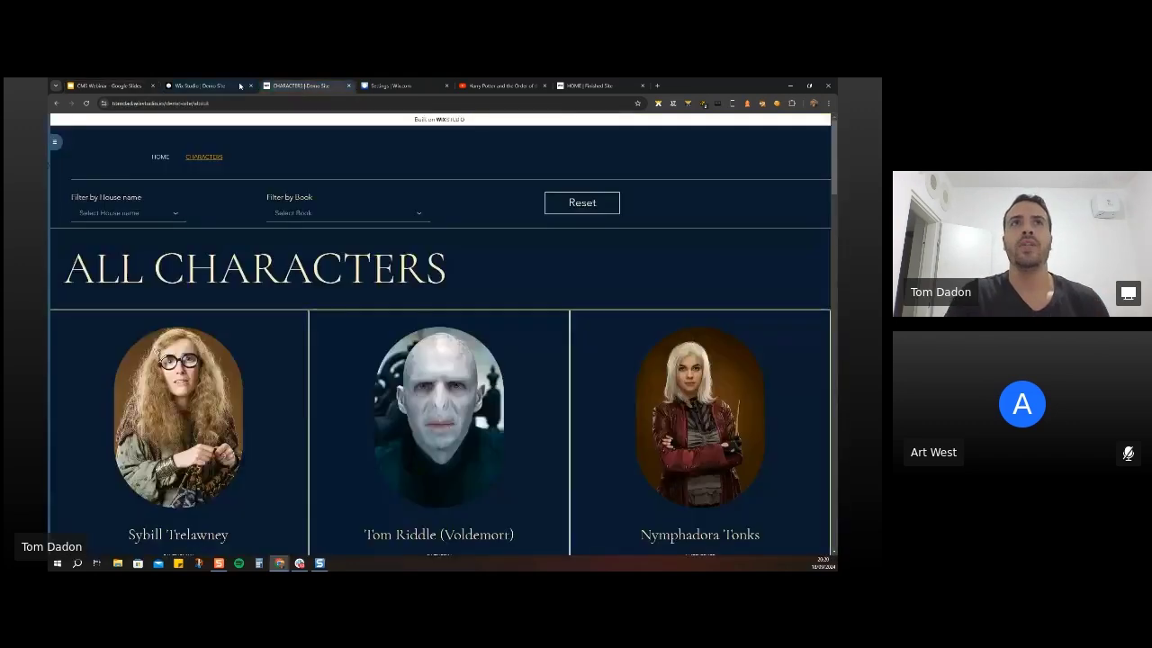
click(200, 86)
click(63, 175)
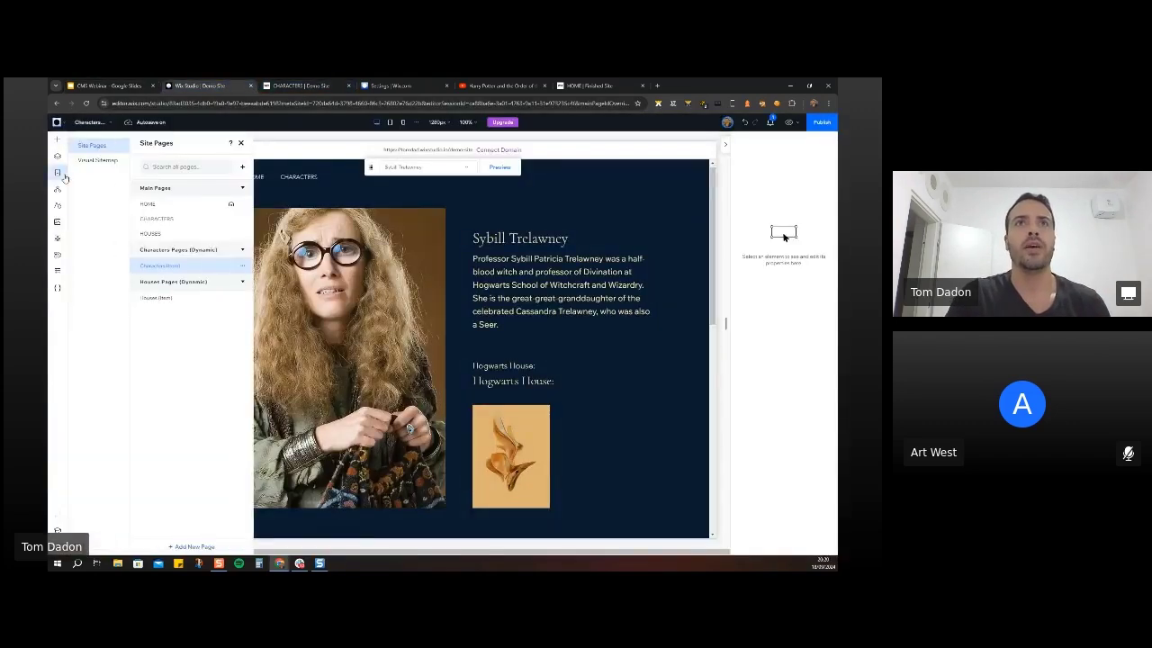
click(607, 393)
scroll(621, 389, down, 4)
scroll(617, 378, down, 3)
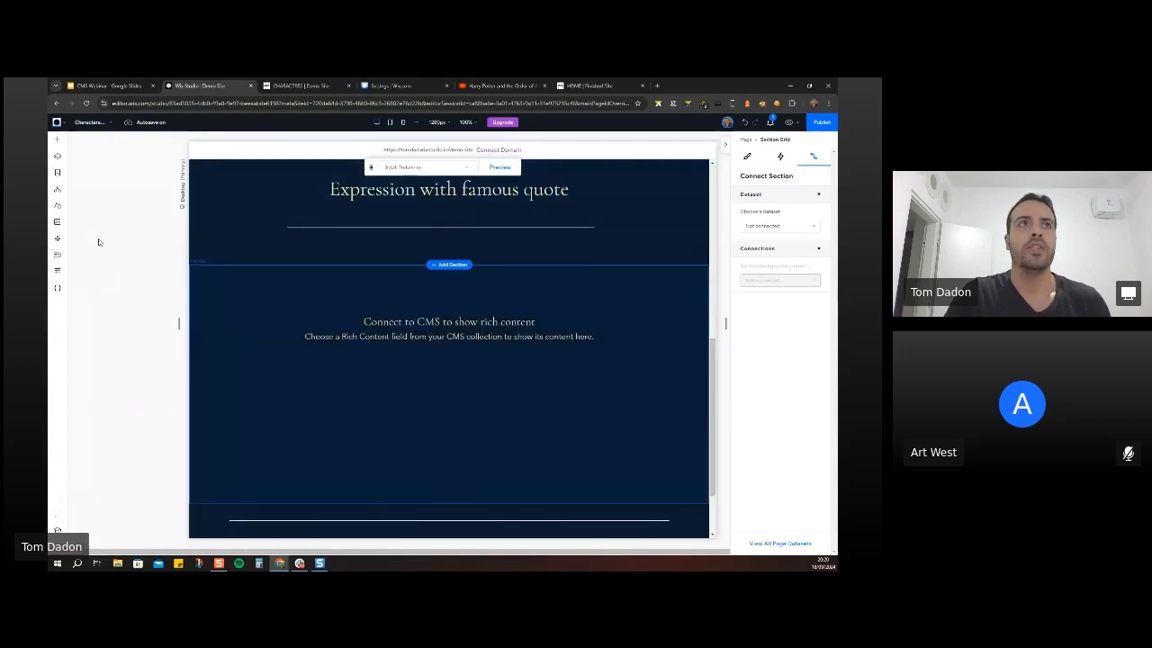
click(517, 322)
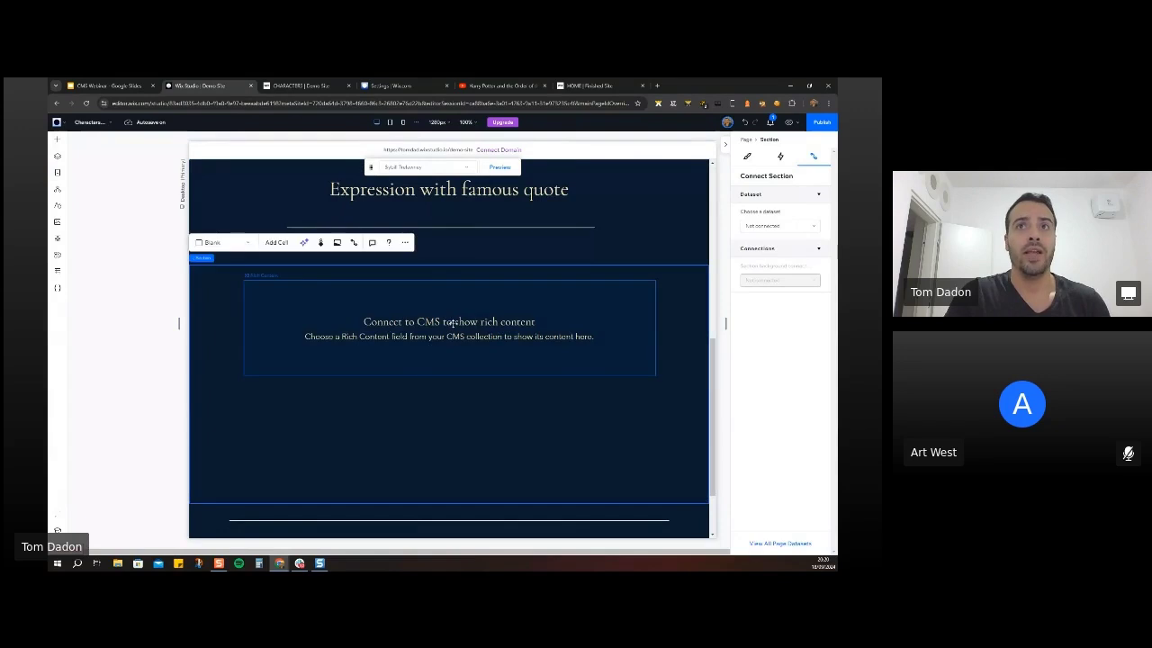
Find where the Rich content element is offered among the CMS elements that can be added to the page.
click(56, 141)
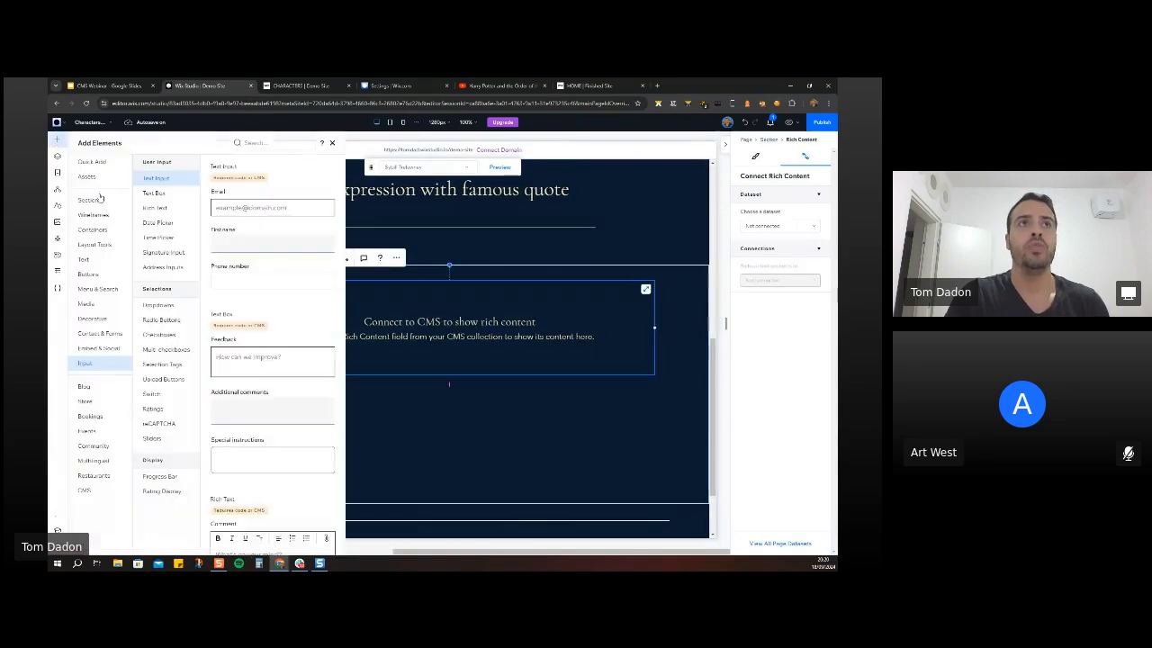
click(58, 273)
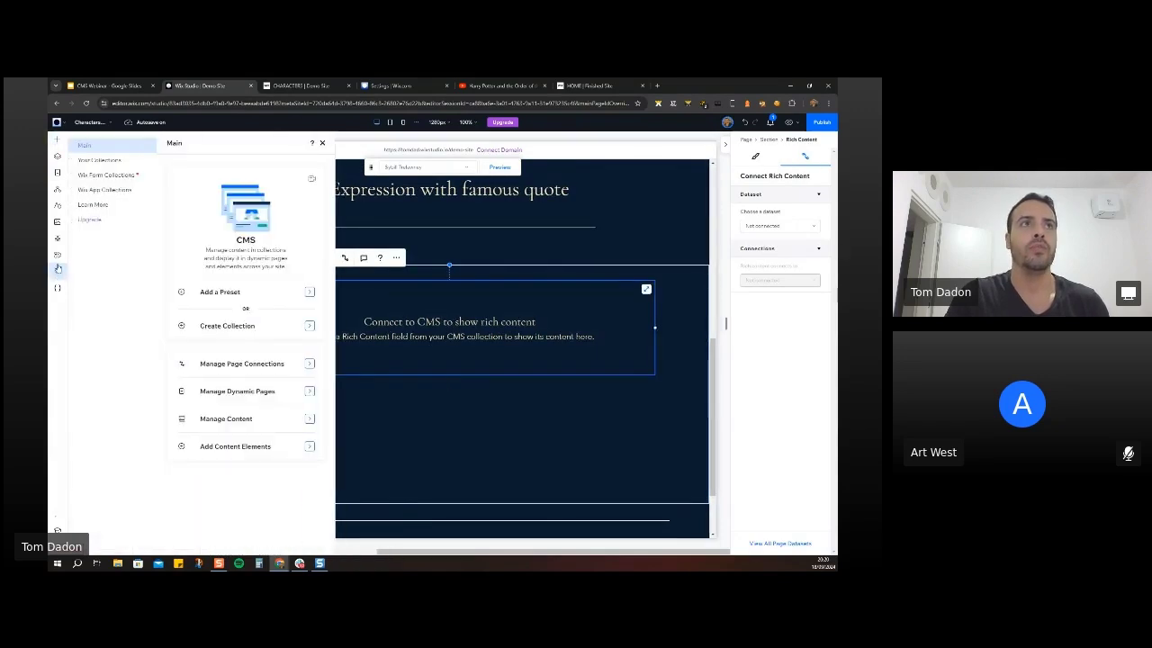
click(230, 447)
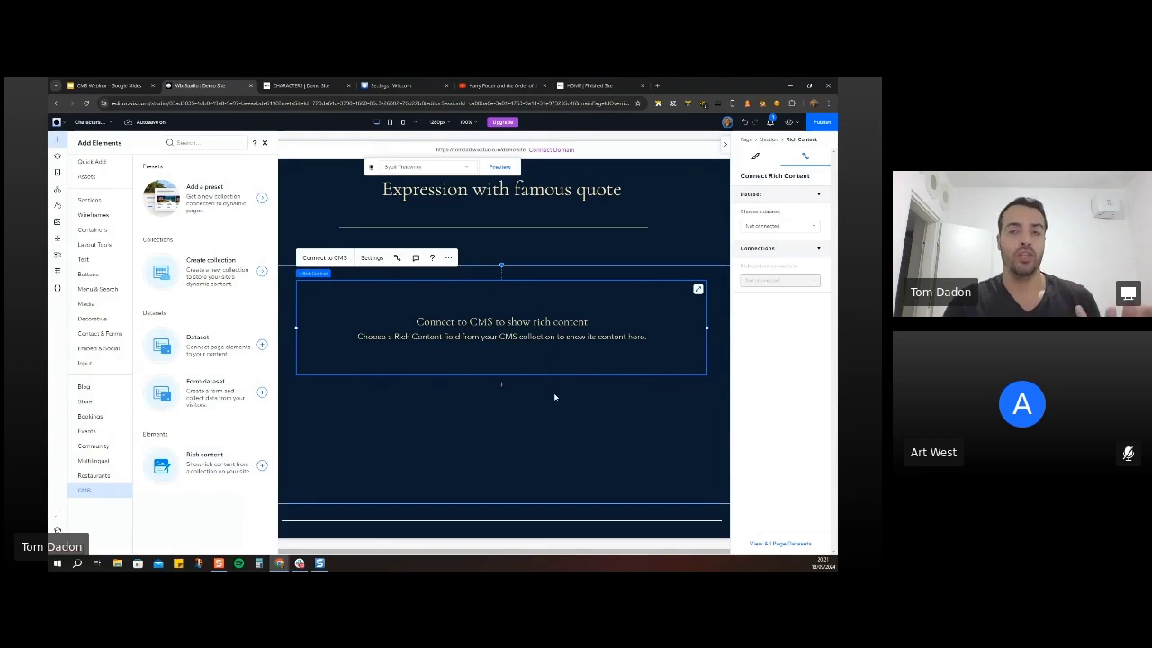
click(503, 334)
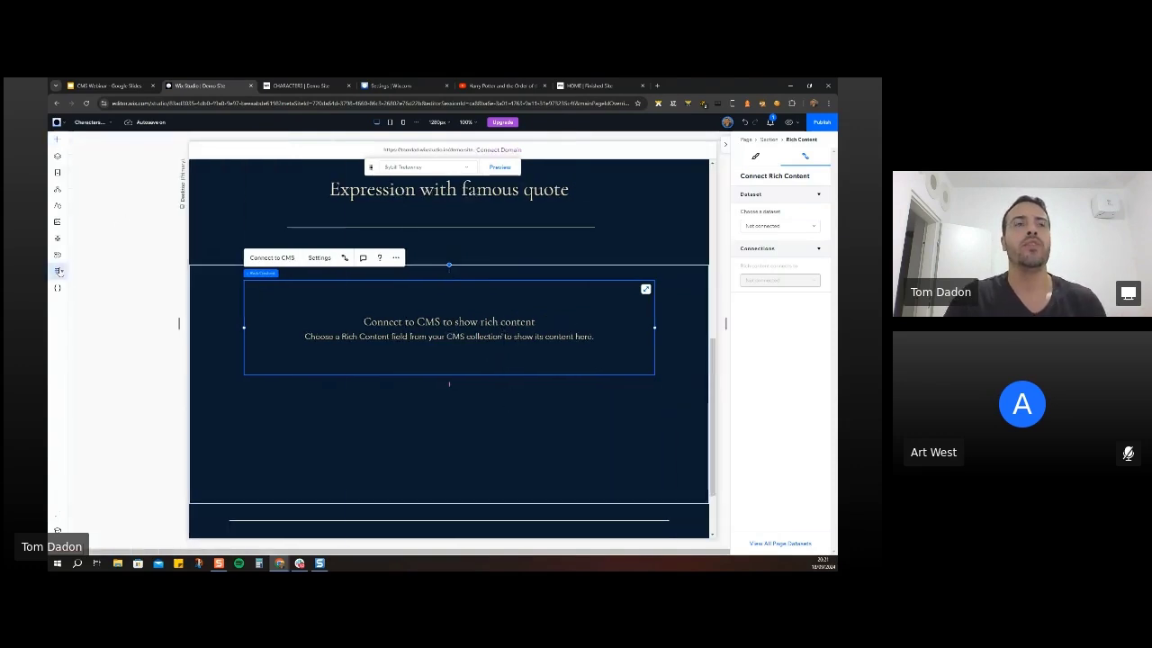
Open the Characters collection in the CMS.
click(58, 270)
click(97, 161)
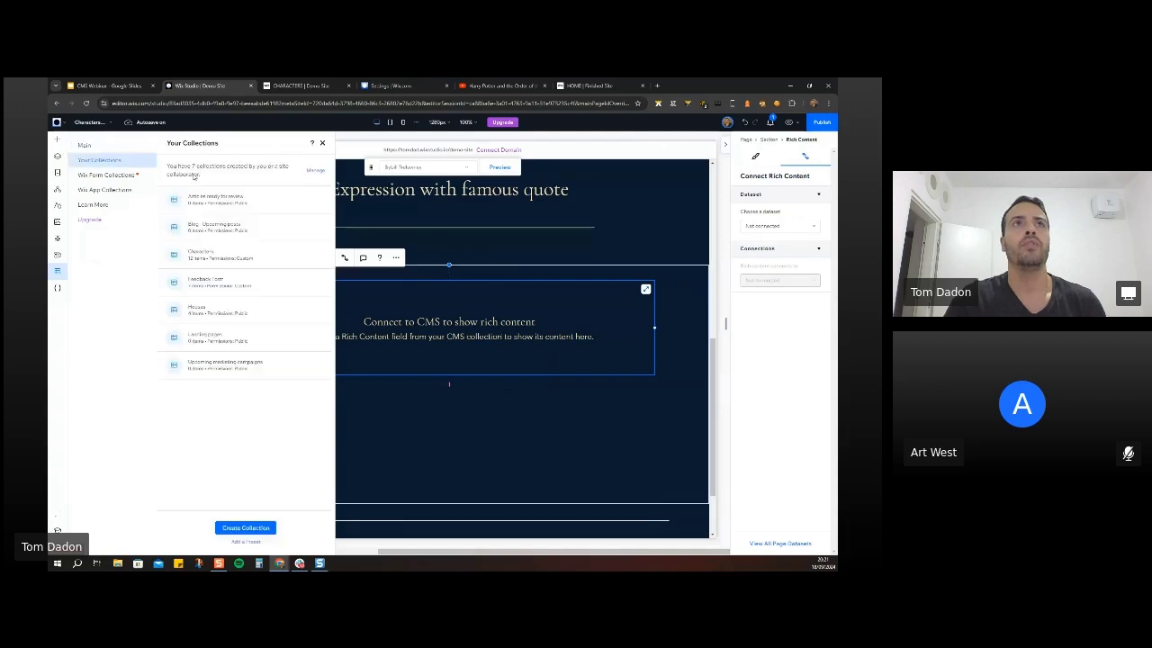
click(200, 256)
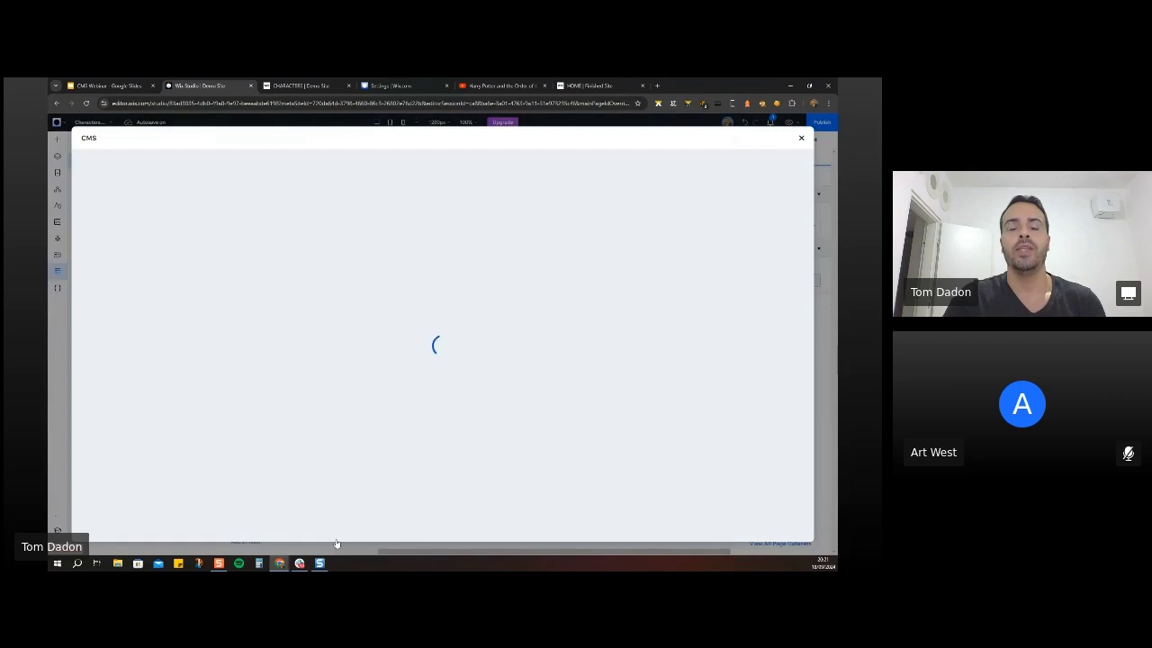
Check the field type of the long character paragraph field in the Characters collection, leaving its settings as they are.
drag(327, 544, 368, 543)
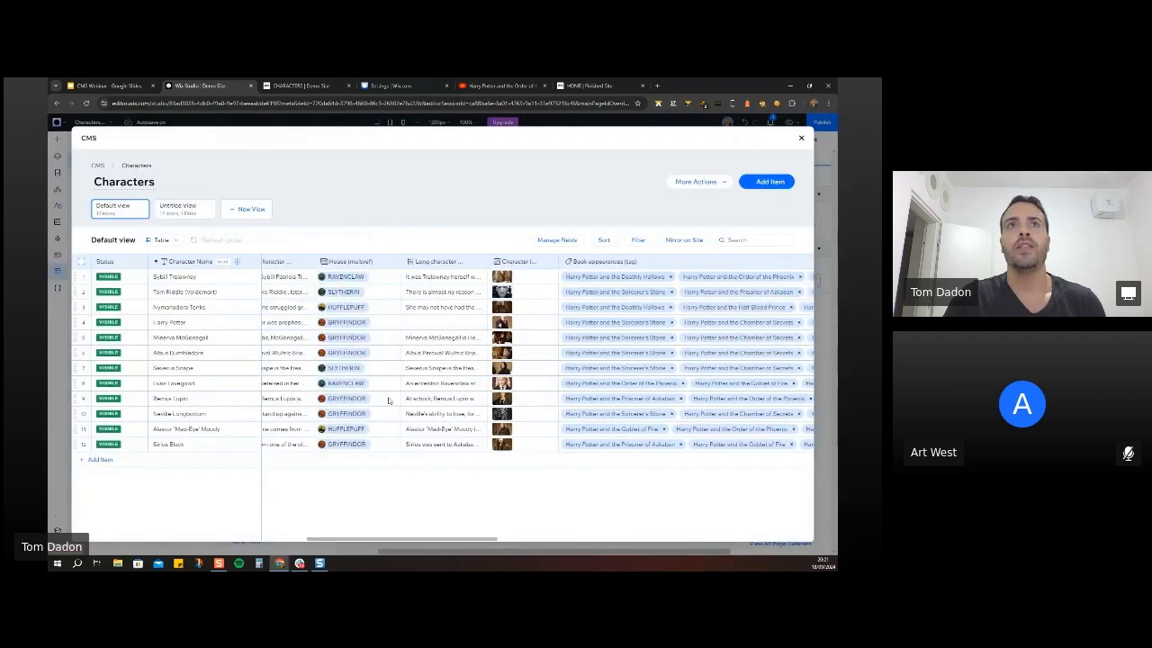
click(440, 262)
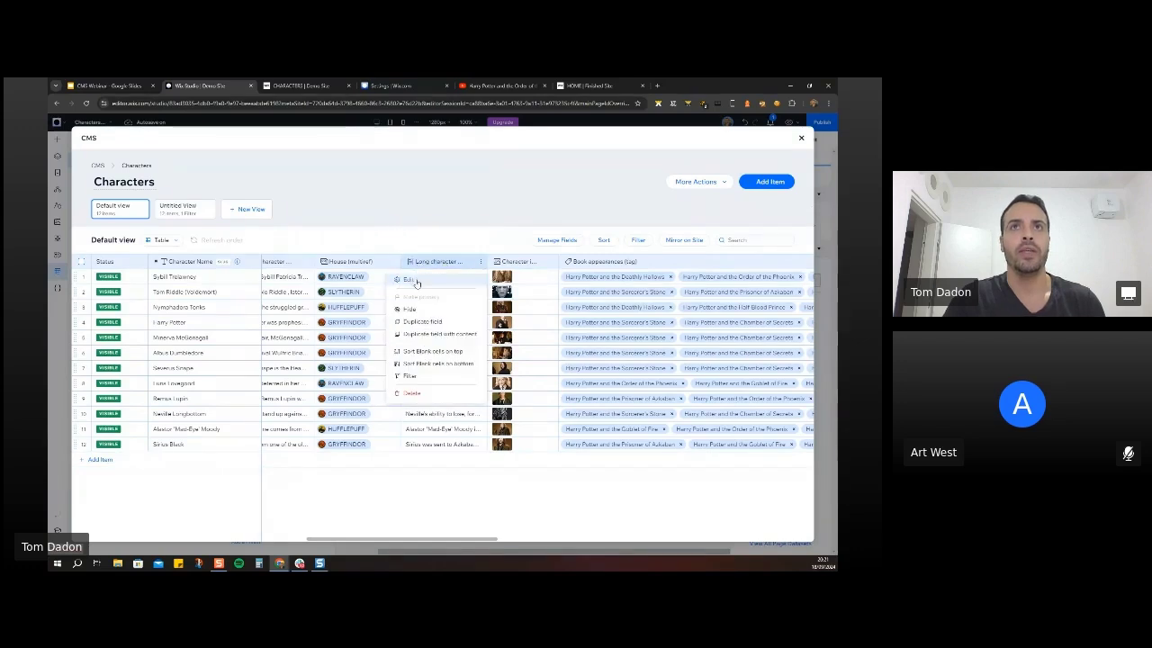
click(430, 283)
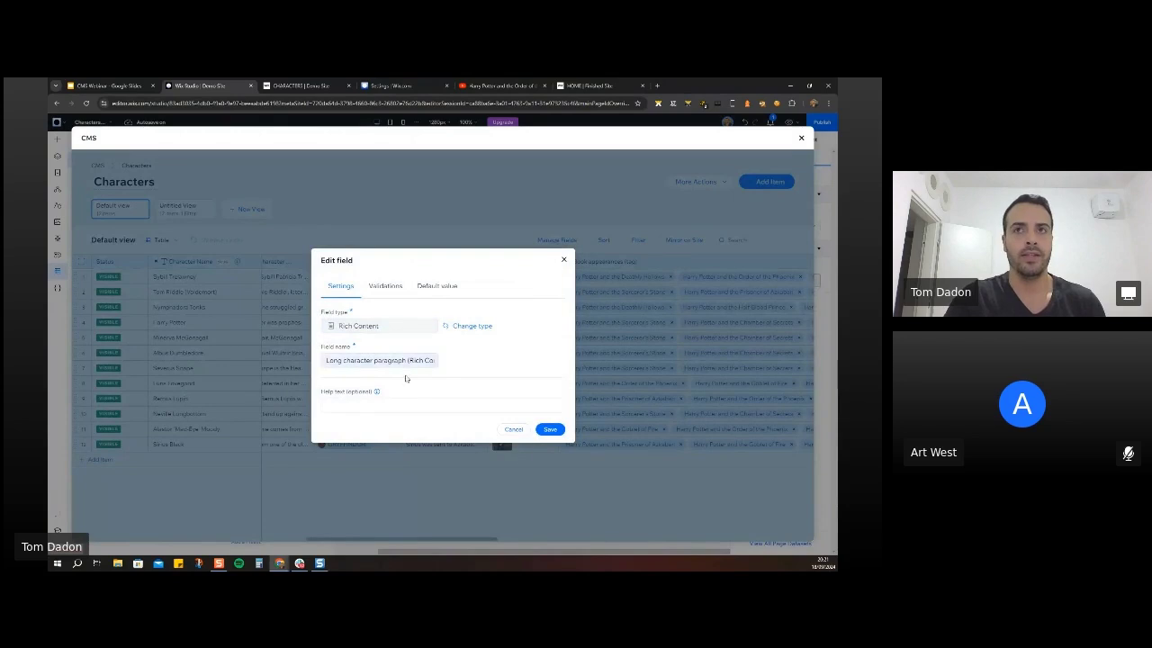
click(564, 261)
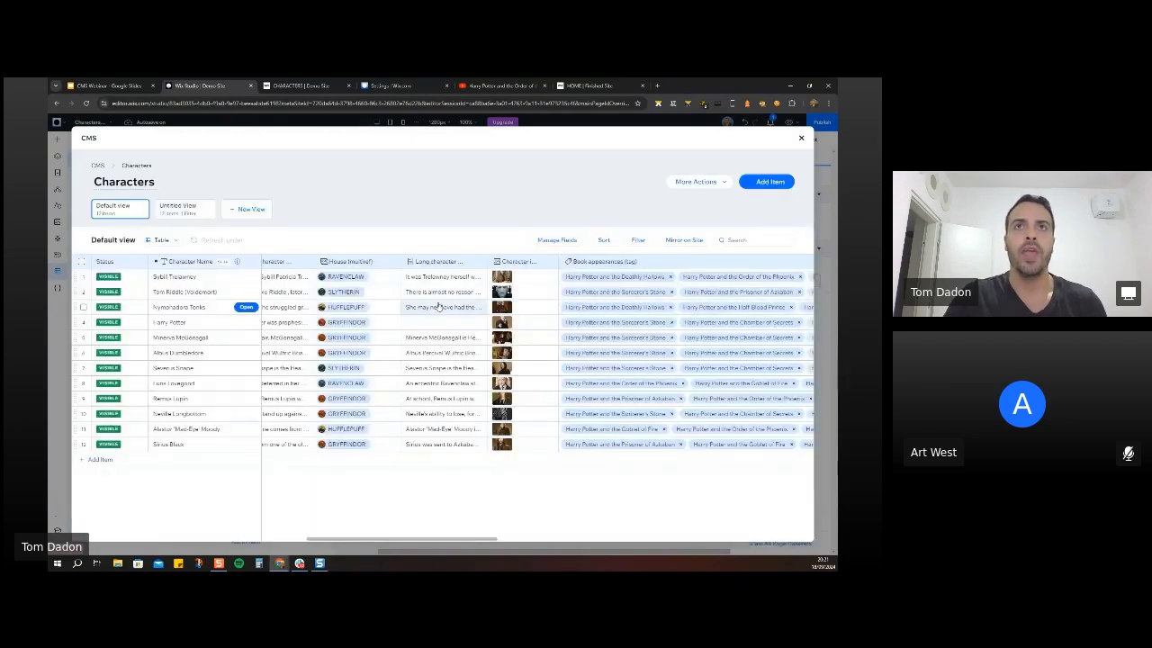
View the long character paragraph content of Sybill Trelawney and Tom Riddle (Voldemort), and close the collection.
click(425, 279)
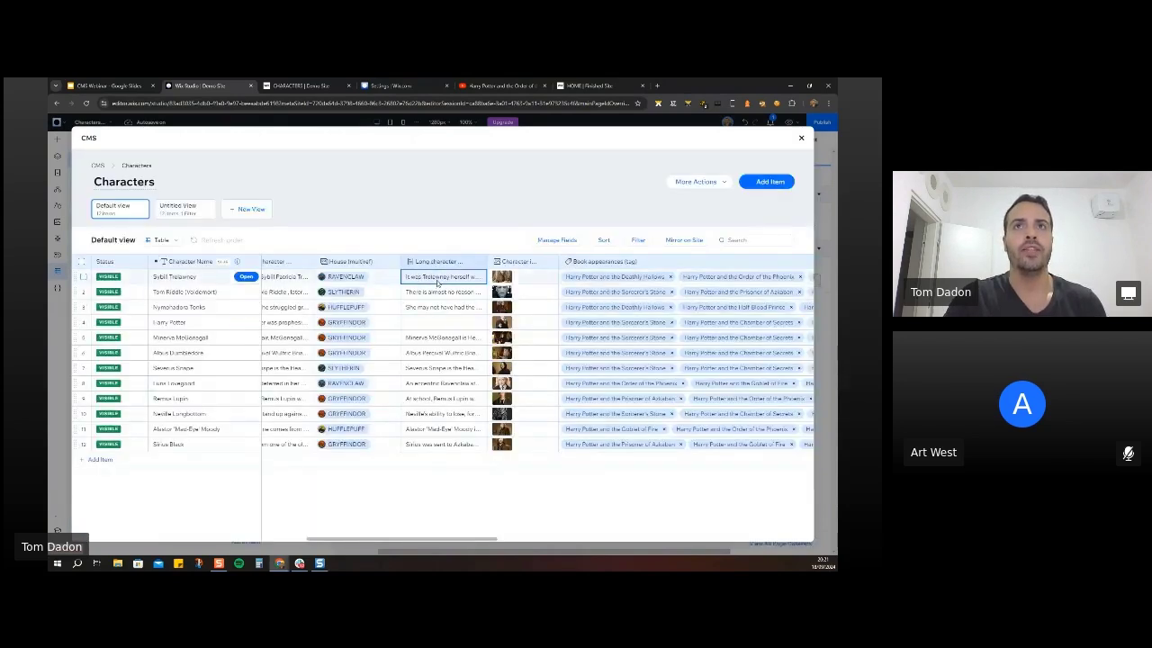
click(437, 281)
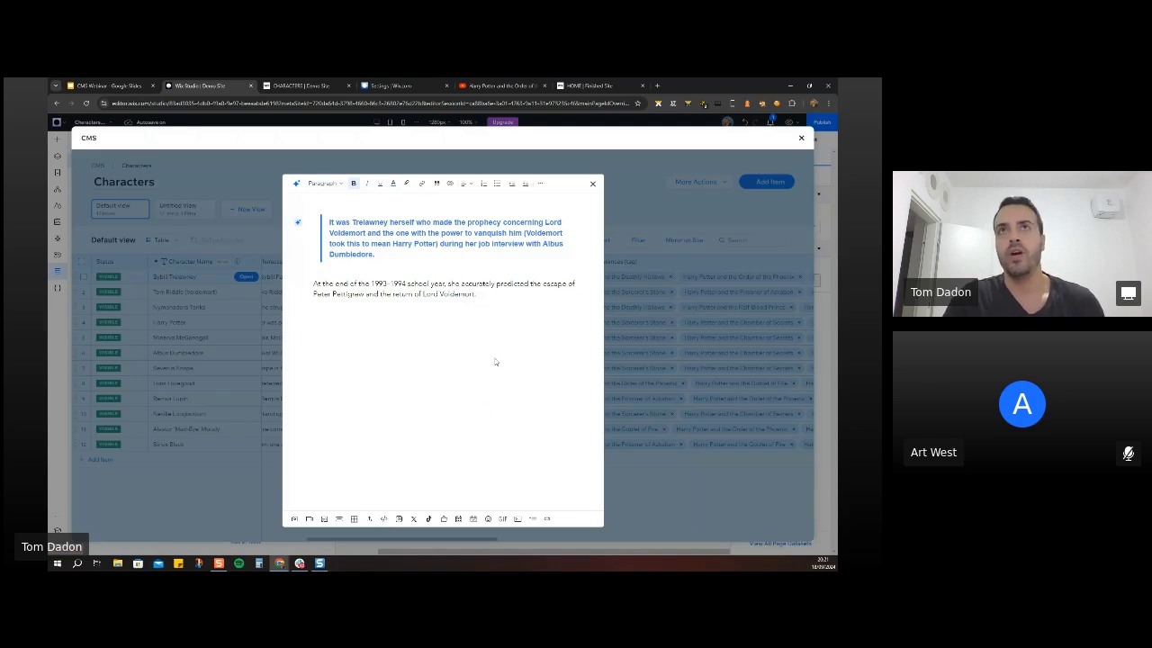
click(593, 185)
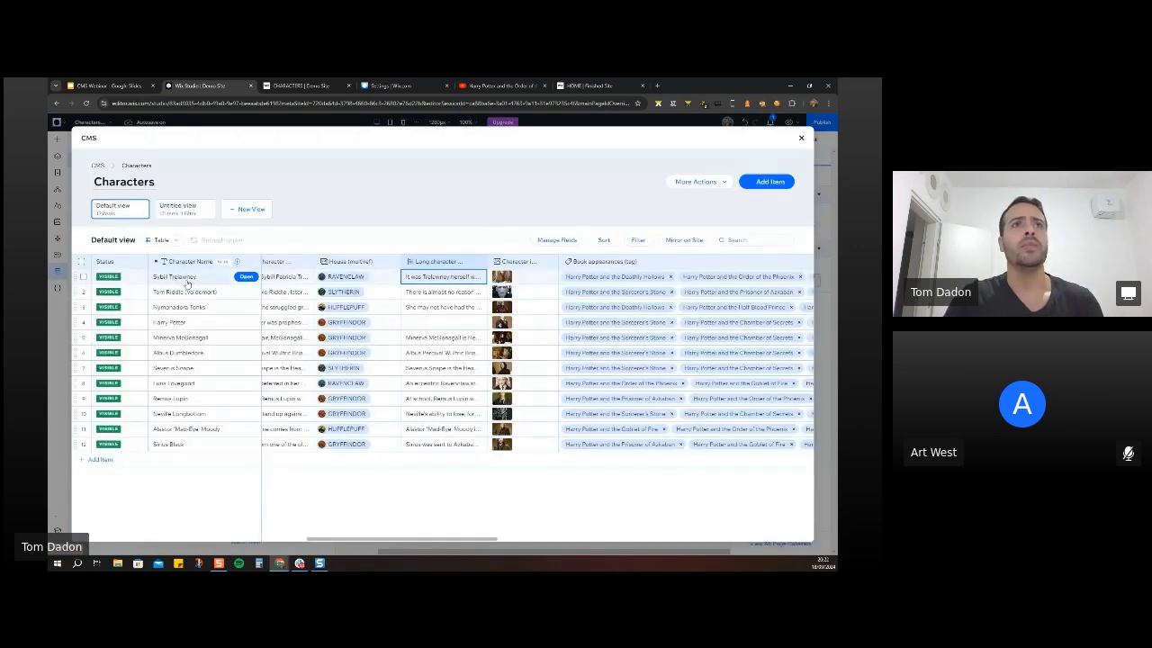
click(432, 292)
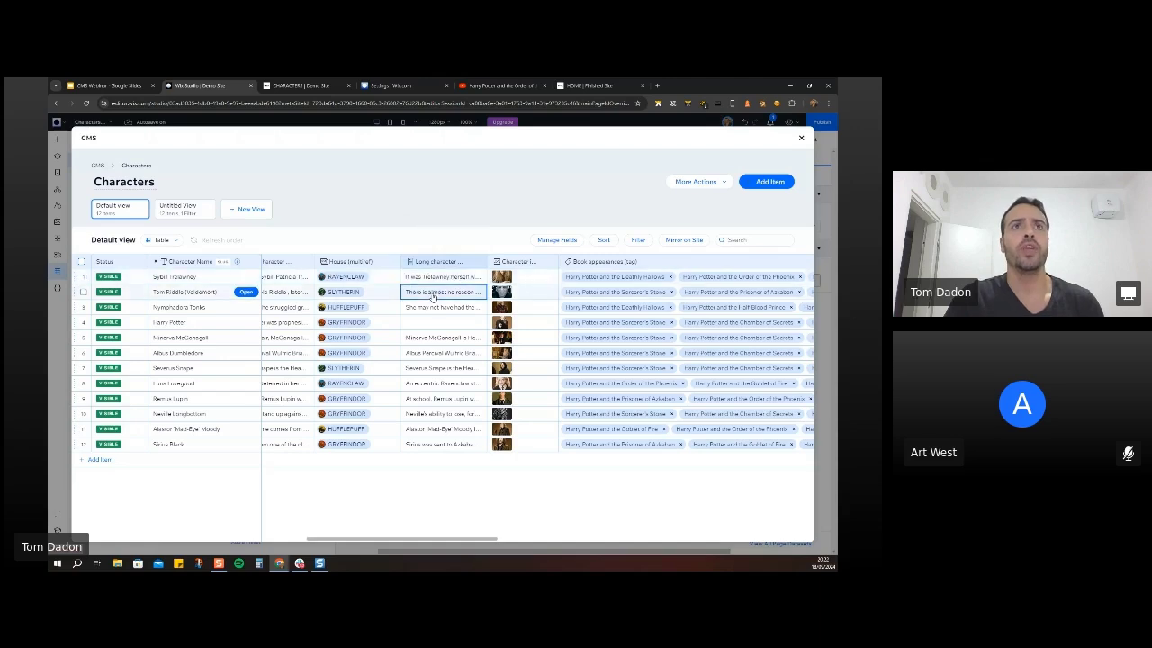
click(439, 295)
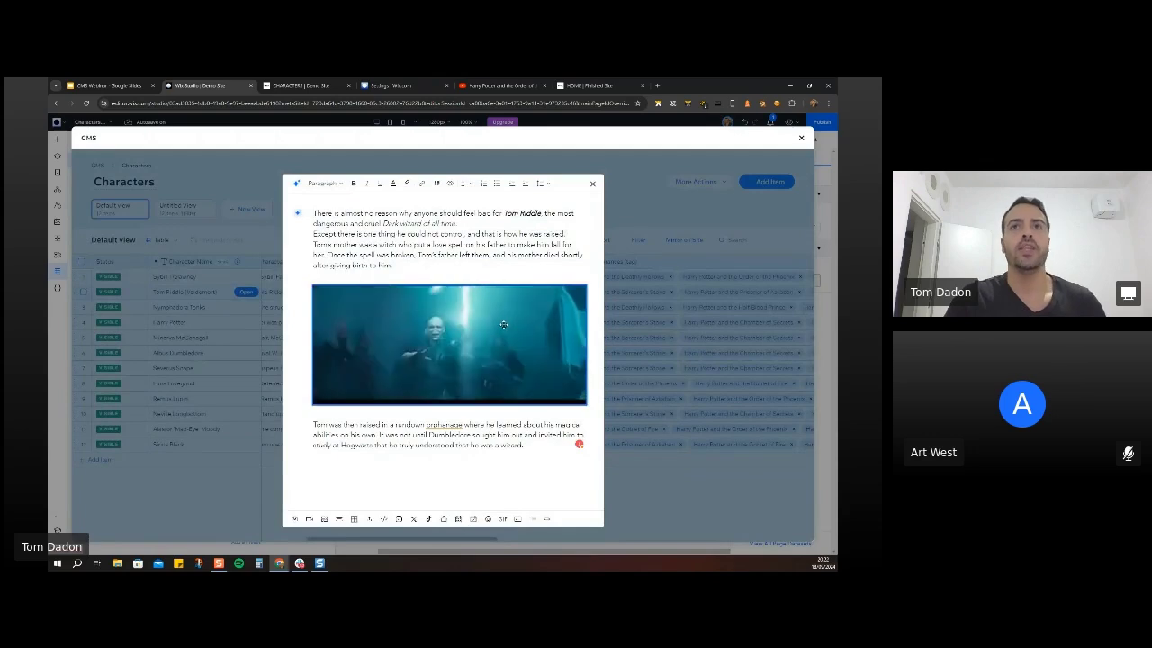
click(593, 186)
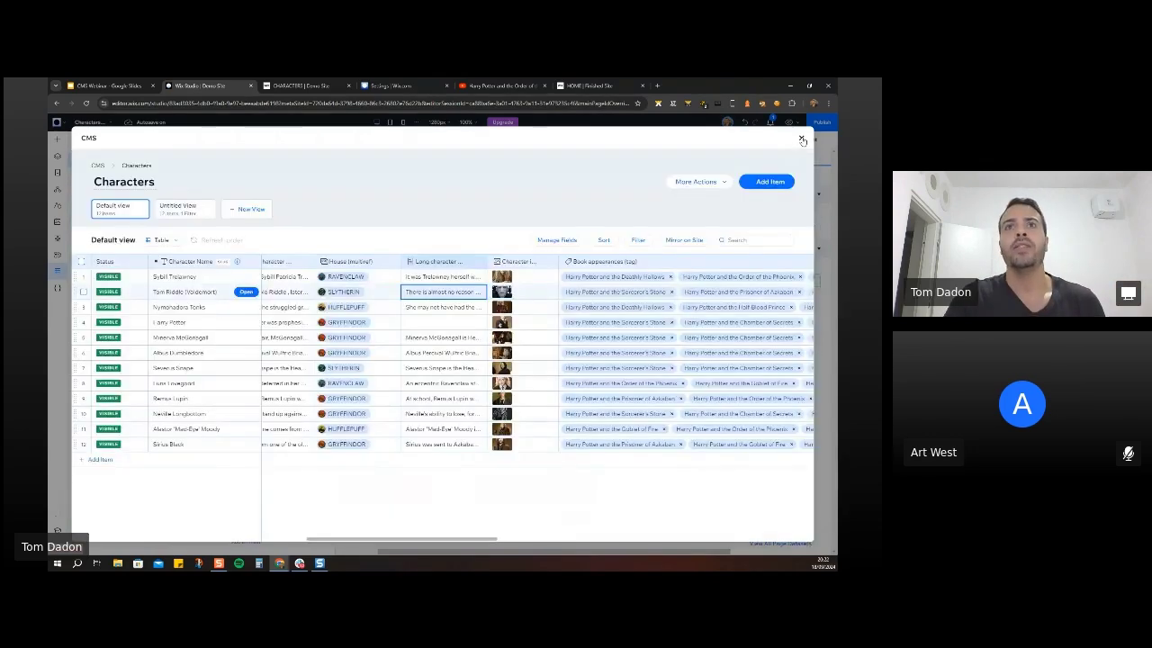
click(801, 141)
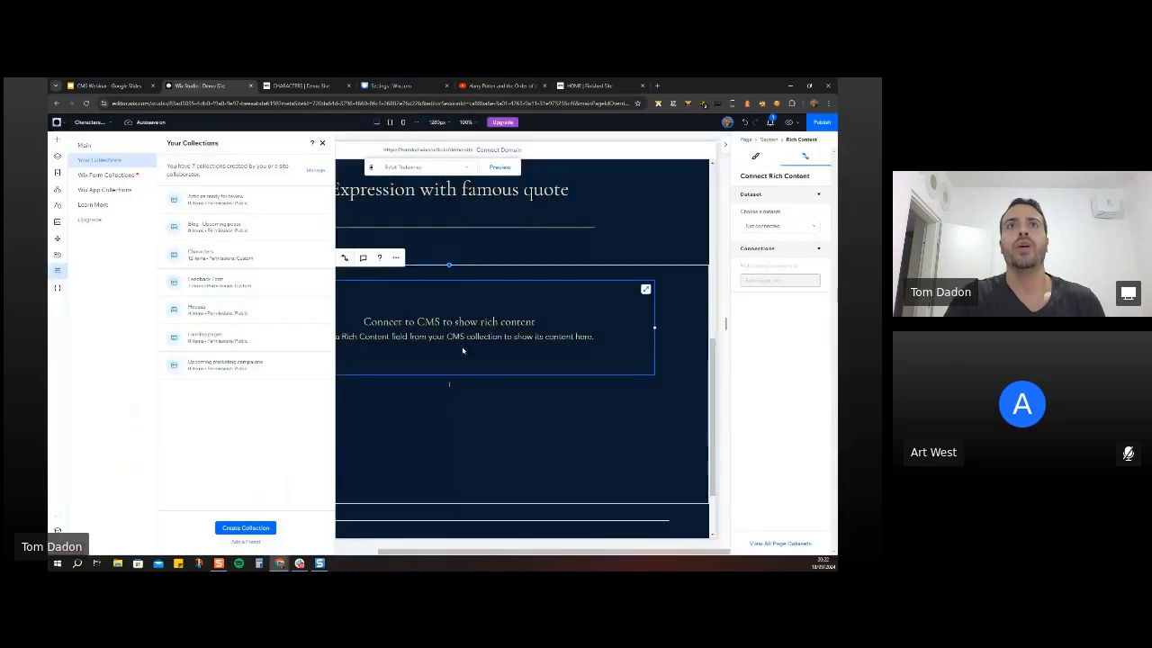
Connect the rich content element to the Characters item dataset and its Long character paragraph (Rich Content) field.
click(462, 350)
click(779, 226)
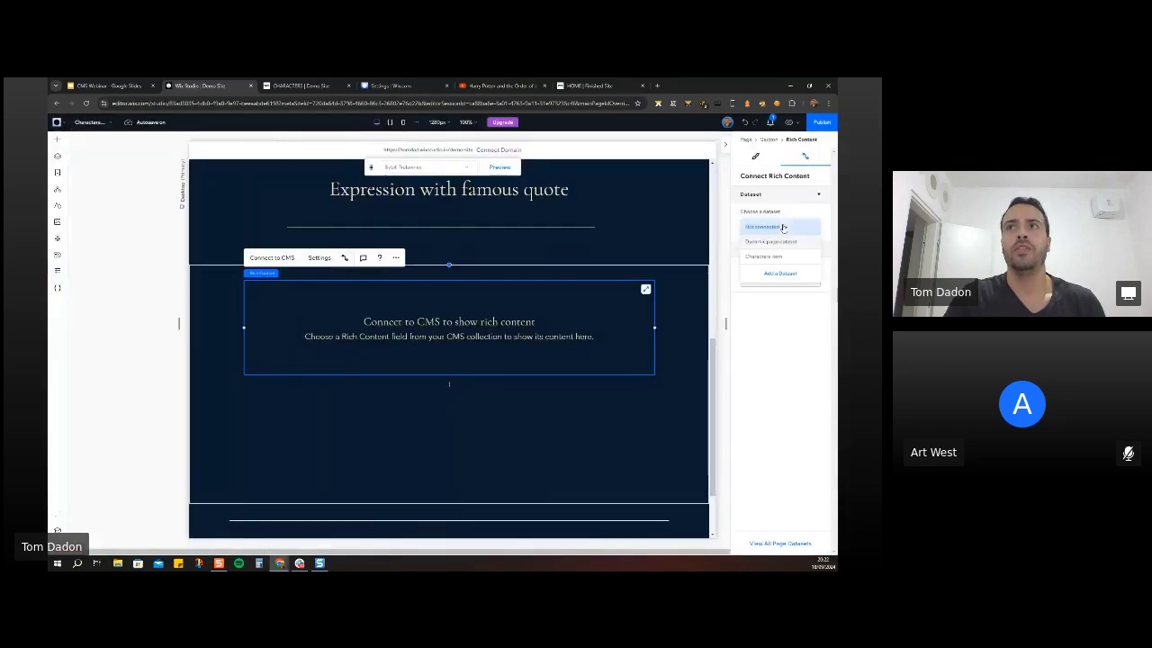
click(772, 256)
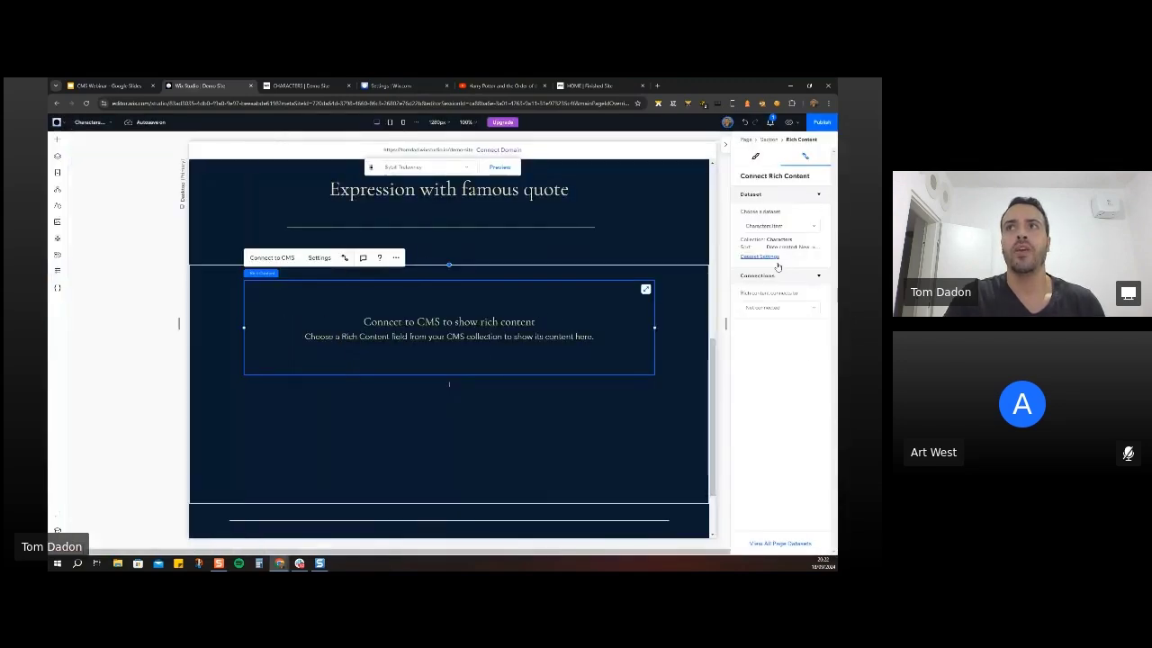
click(774, 310)
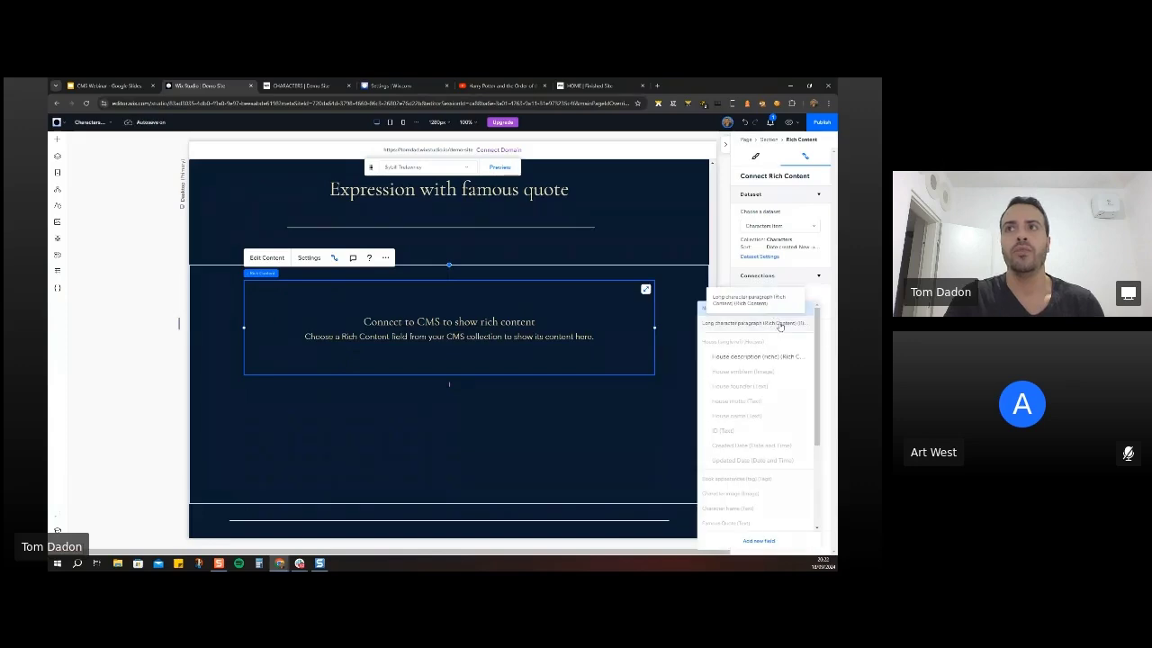
click(766, 324)
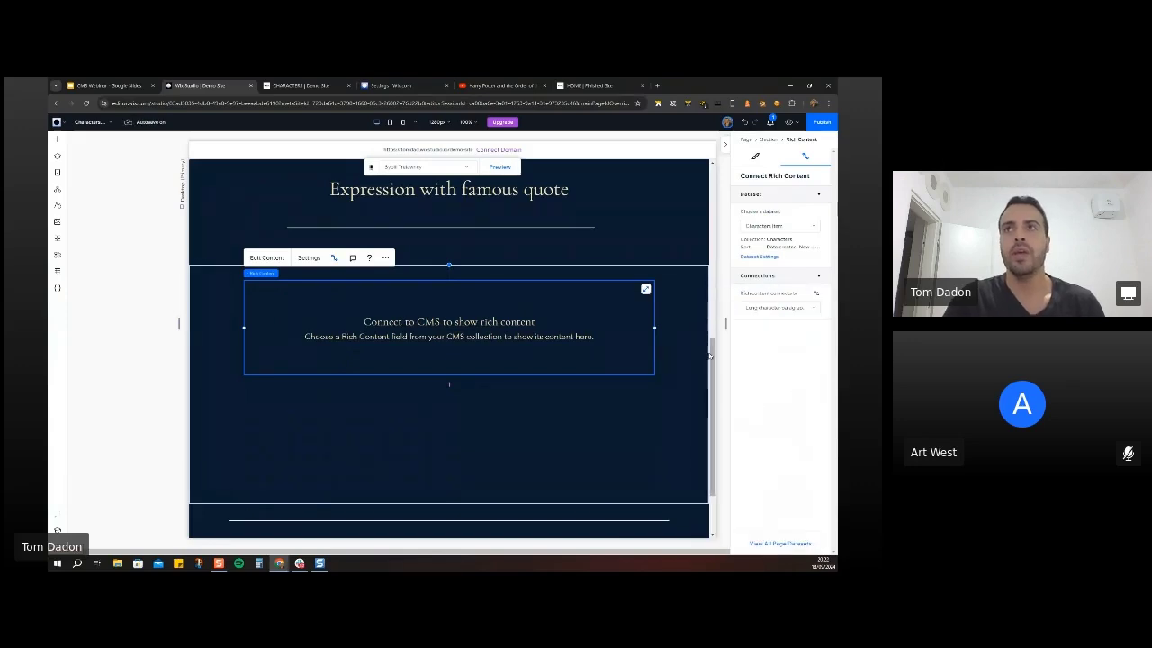
Switch the dynamic page to the Luna Lovegood item and examine its rich content below the famous quote.
scroll(712, 365, up, 1)
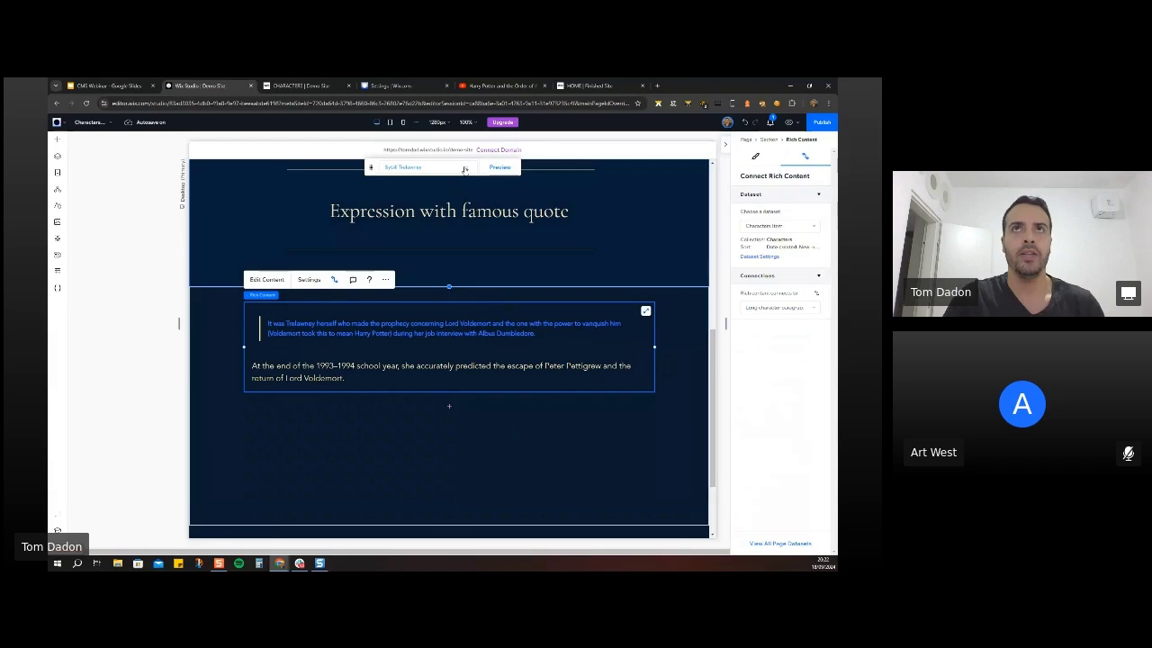
click(464, 169)
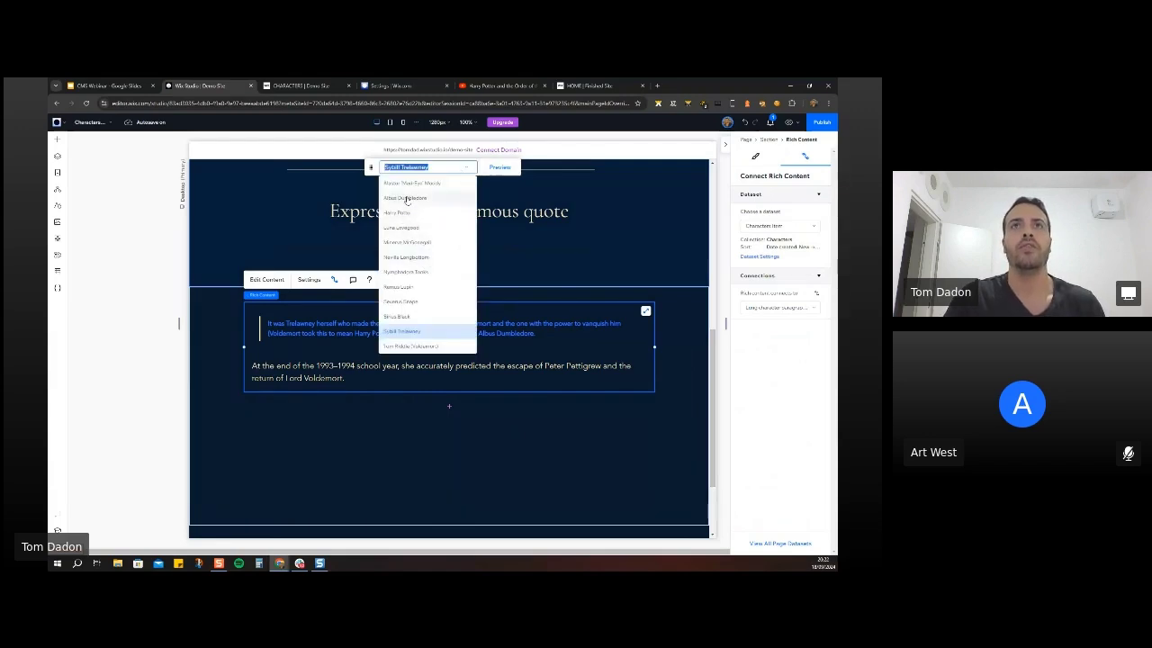
click(403, 228)
scroll(618, 352, up, 10)
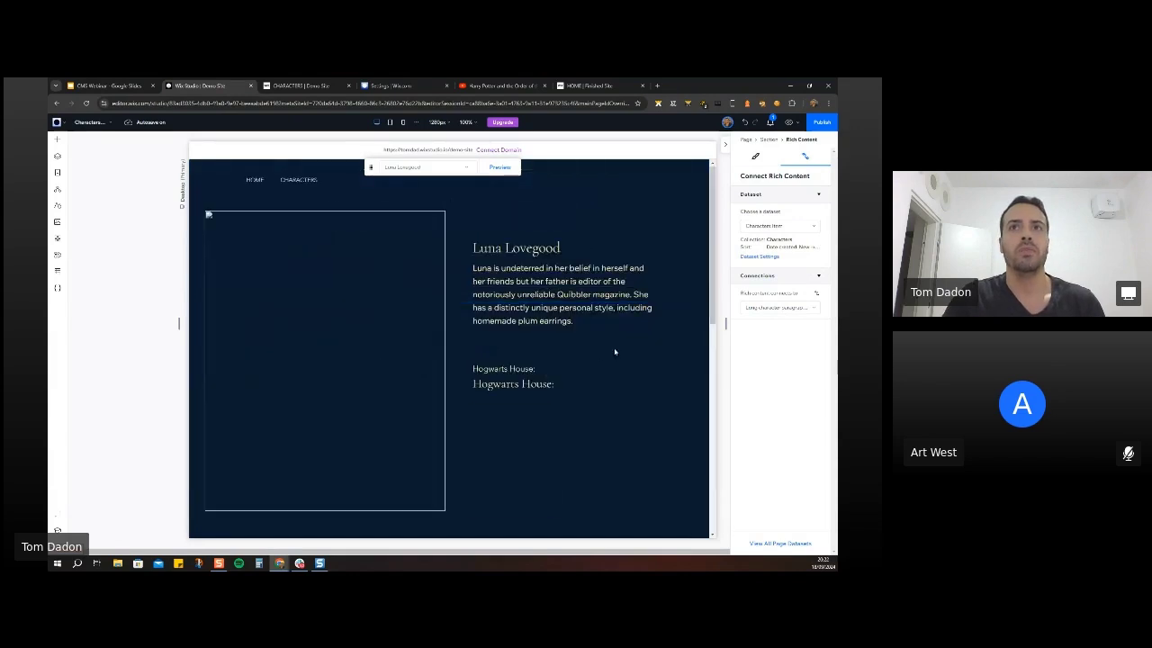
scroll(601, 342, down, 7)
scroll(605, 351, down, 3)
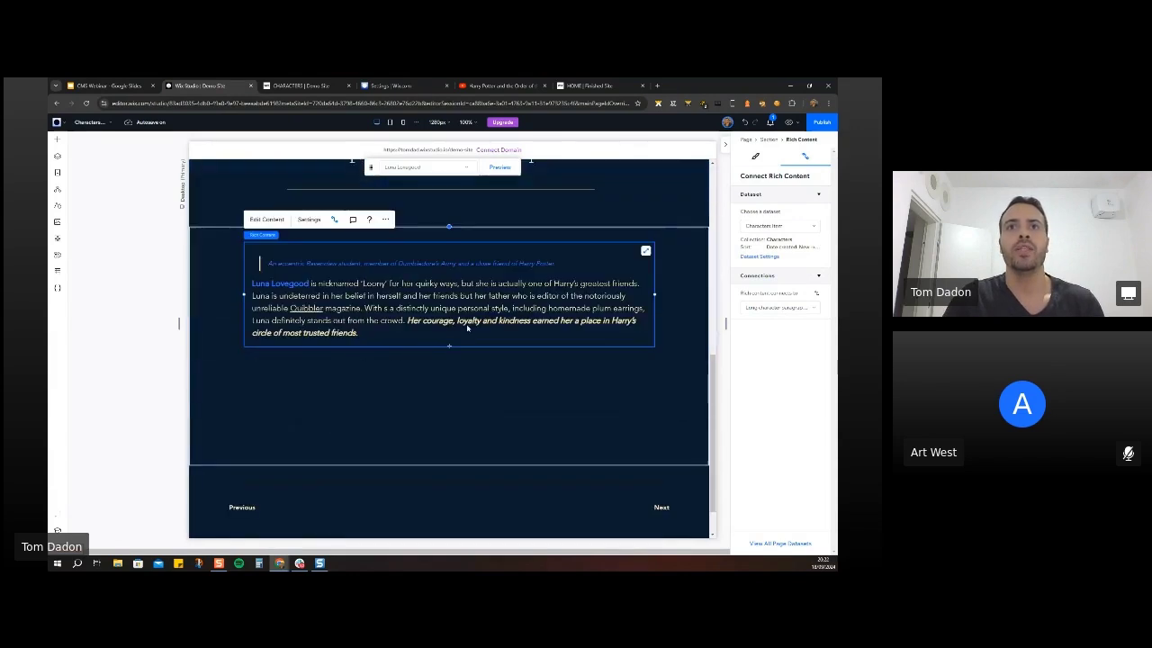
Switch the dynamic page to the Tom Riddle (Voldemort) item and examine its rich content with the embedded image.
click(456, 176)
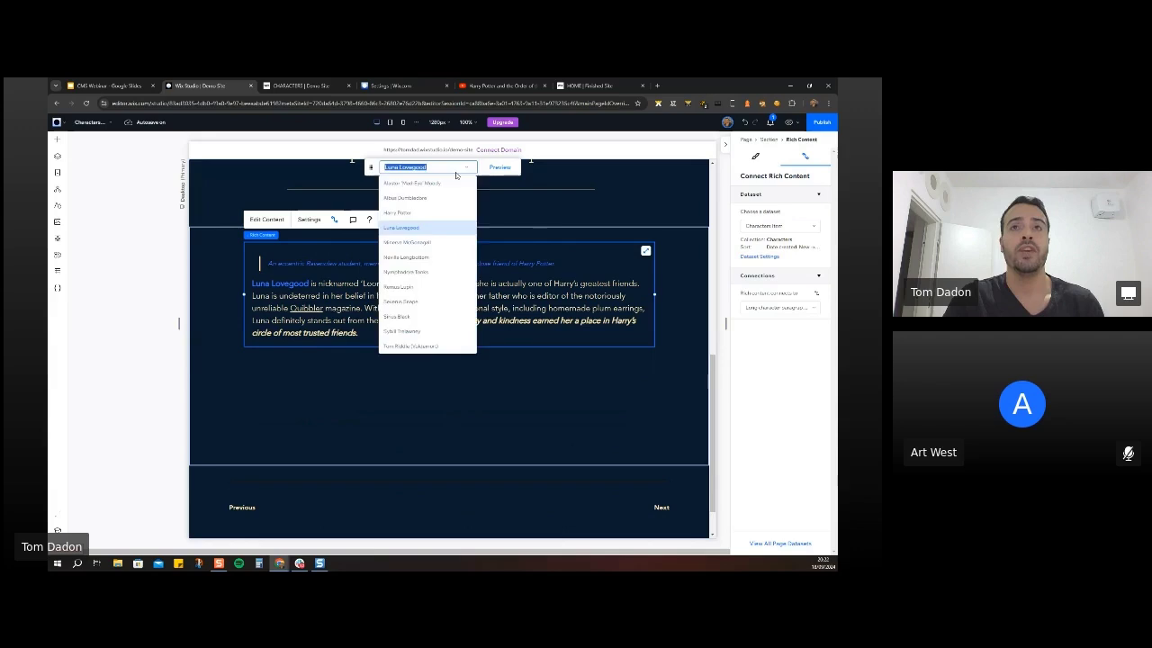
click(410, 346)
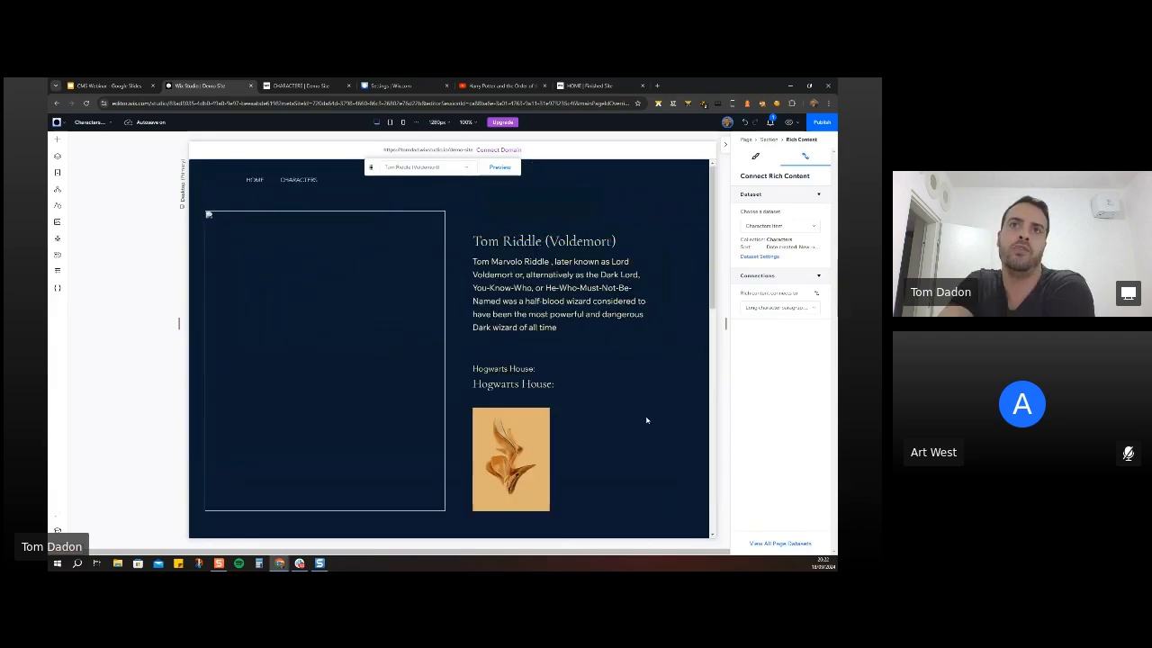
scroll(619, 324, down, 3)
scroll(615, 315, down, 10)
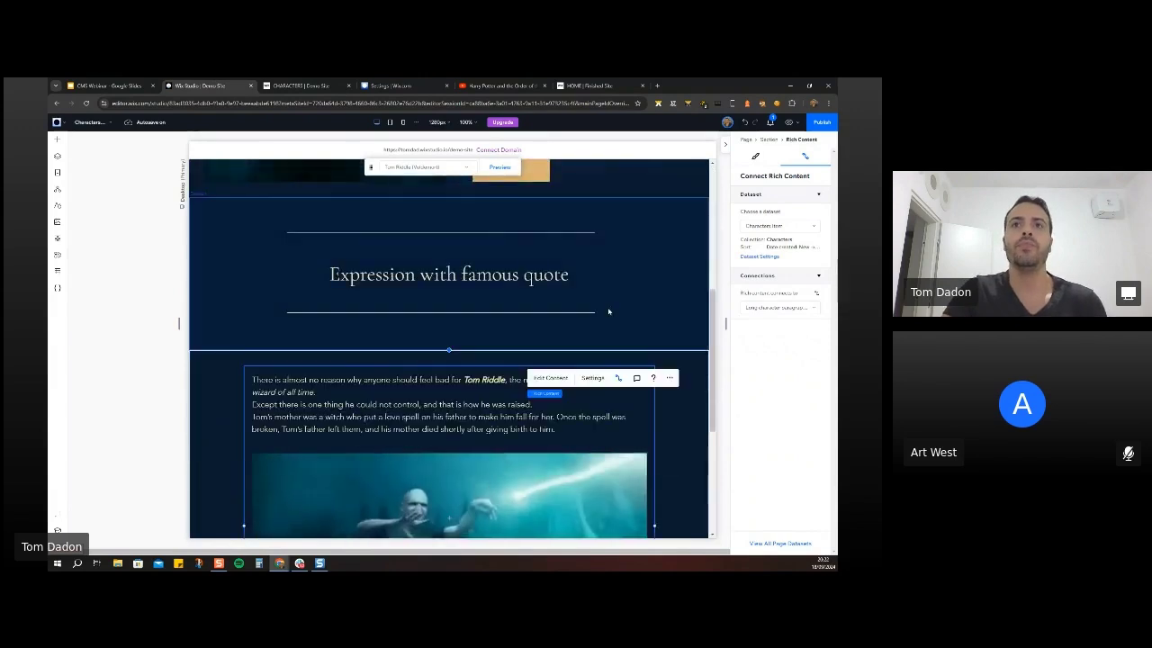
scroll(571, 380, up, 3)
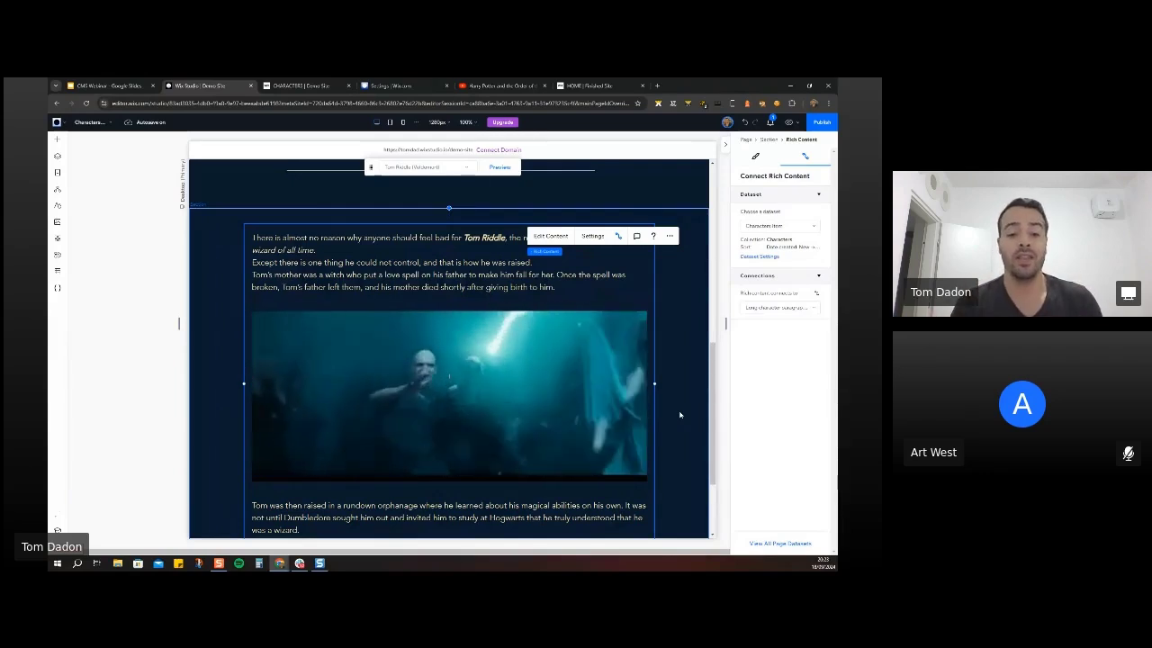
scroll(589, 381, up, 3)
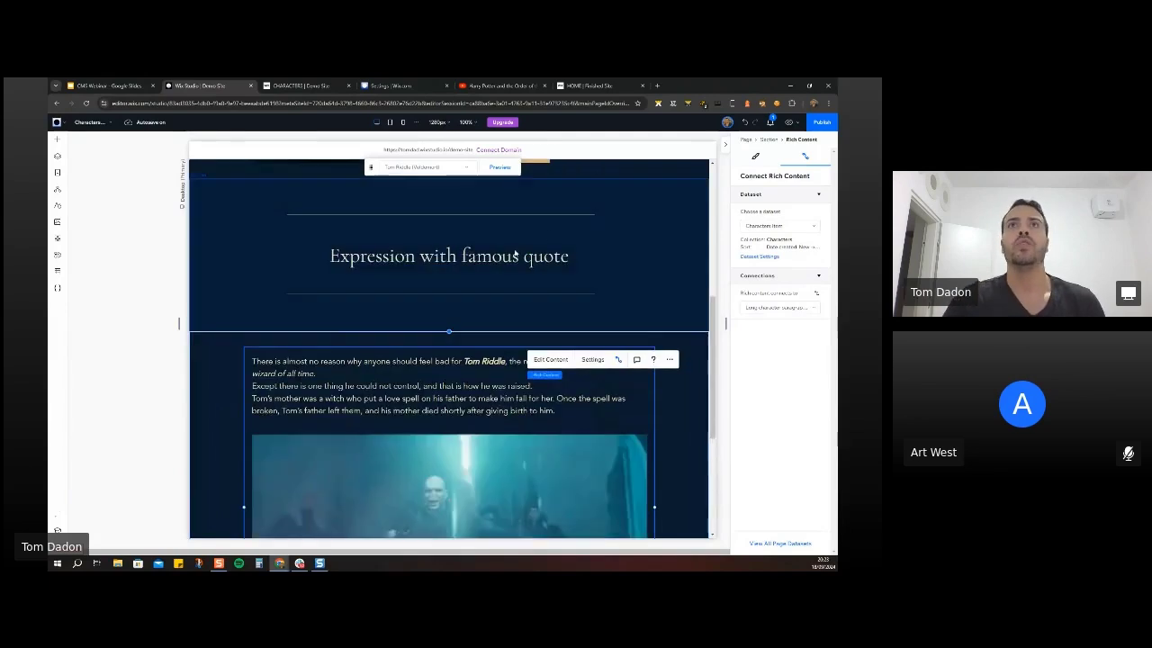
Switch the dynamic page to the Harry Potter item and open its content for editing from the rich content element.
click(57, 174)
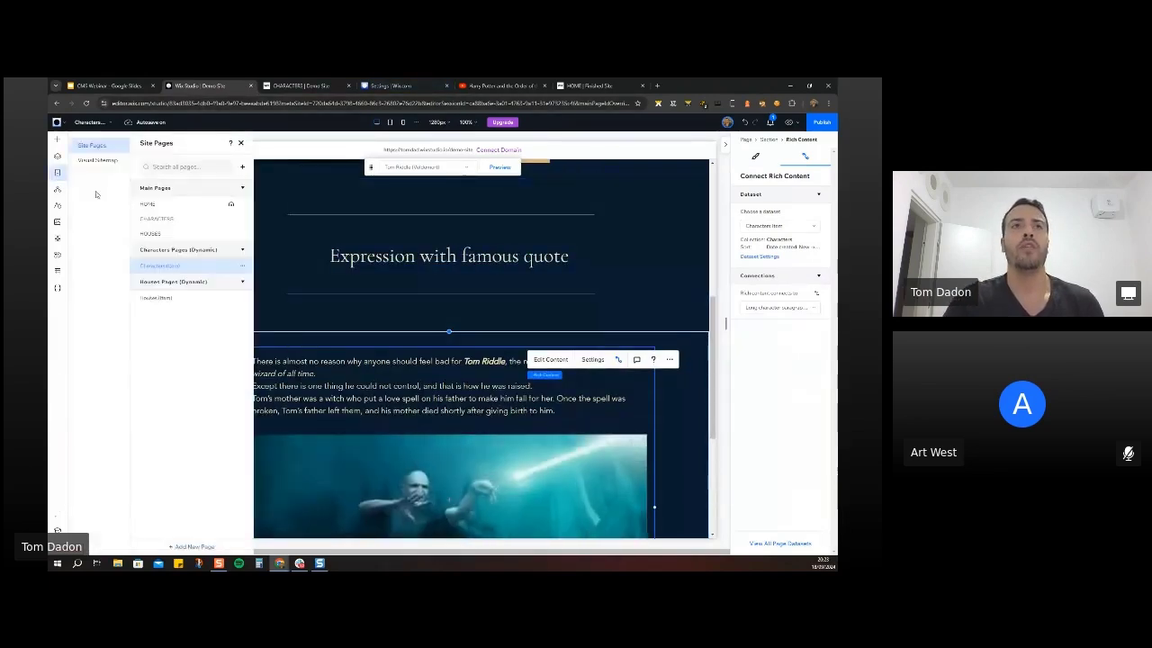
click(443, 166)
click(420, 216)
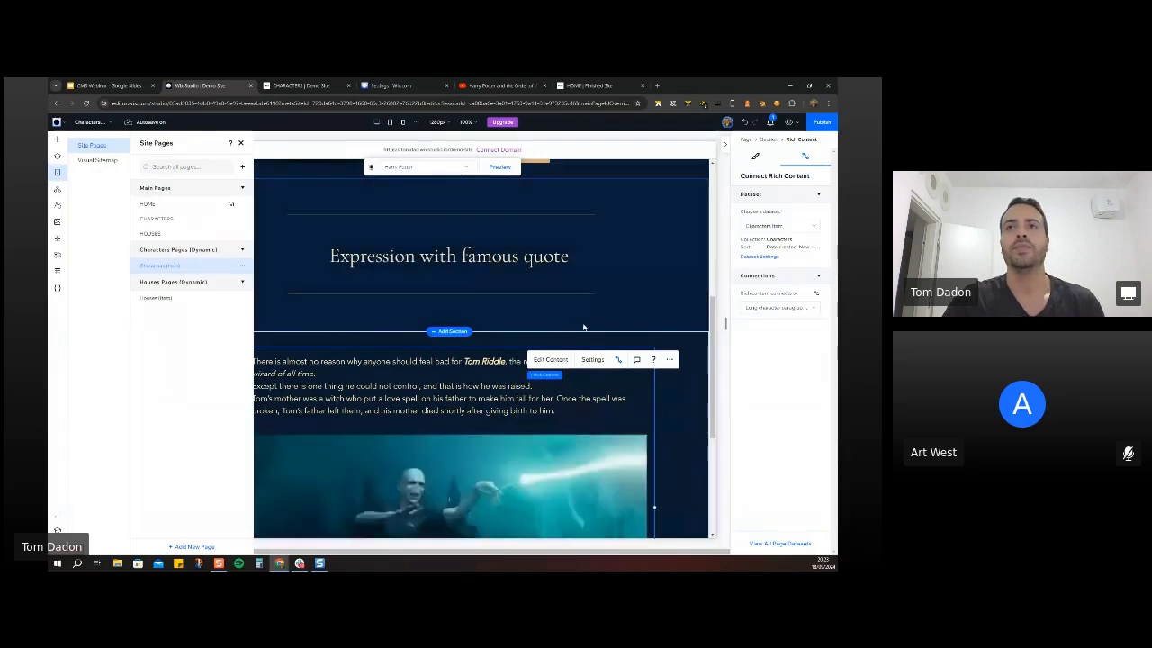
scroll(667, 338, down, 1)
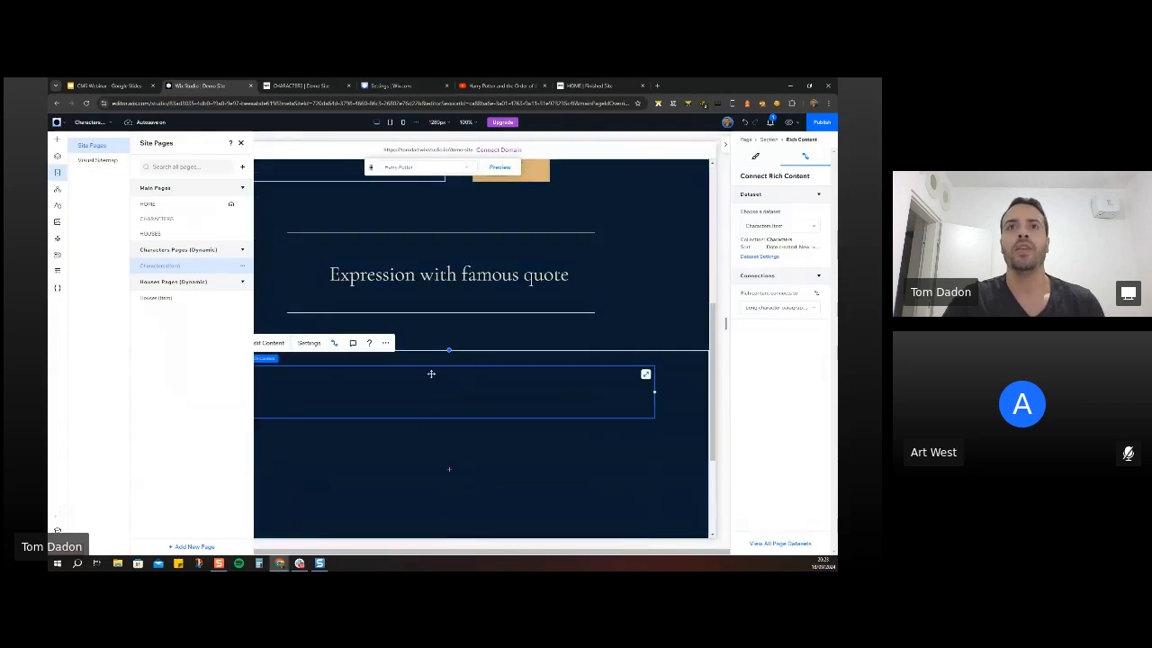
click(503, 402)
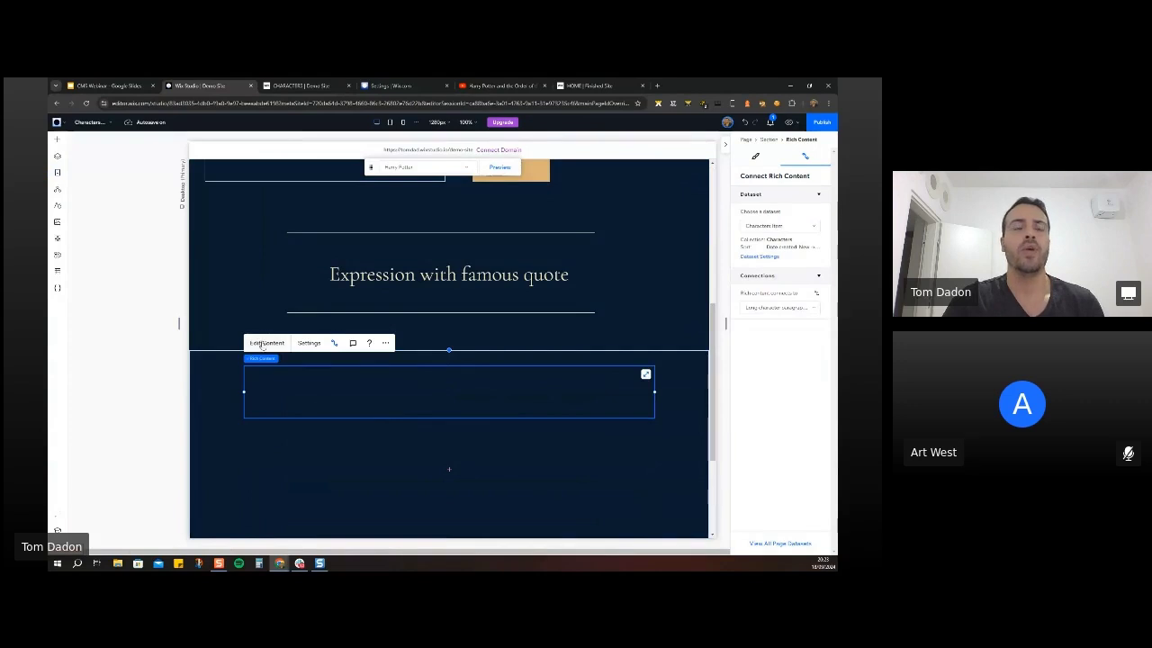
double_click(314, 416)
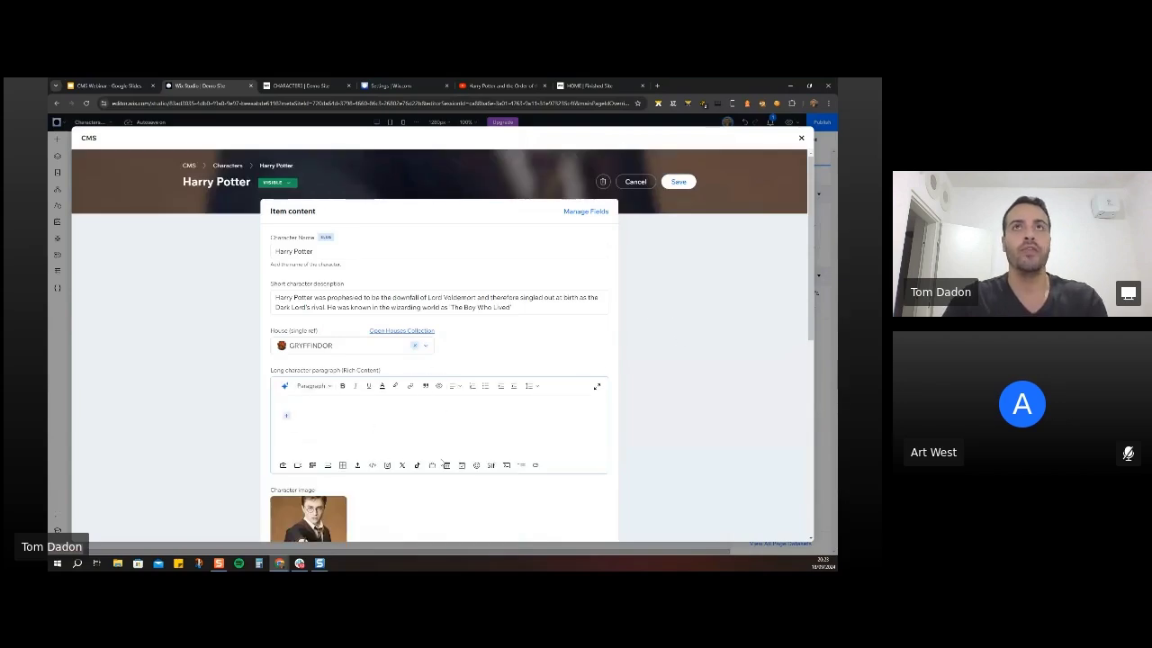
Switch to YouTube and copy the URL of the Harry Potter and the Order of the Phoenix official trailer.
click(499, 85)
click(384, 103)
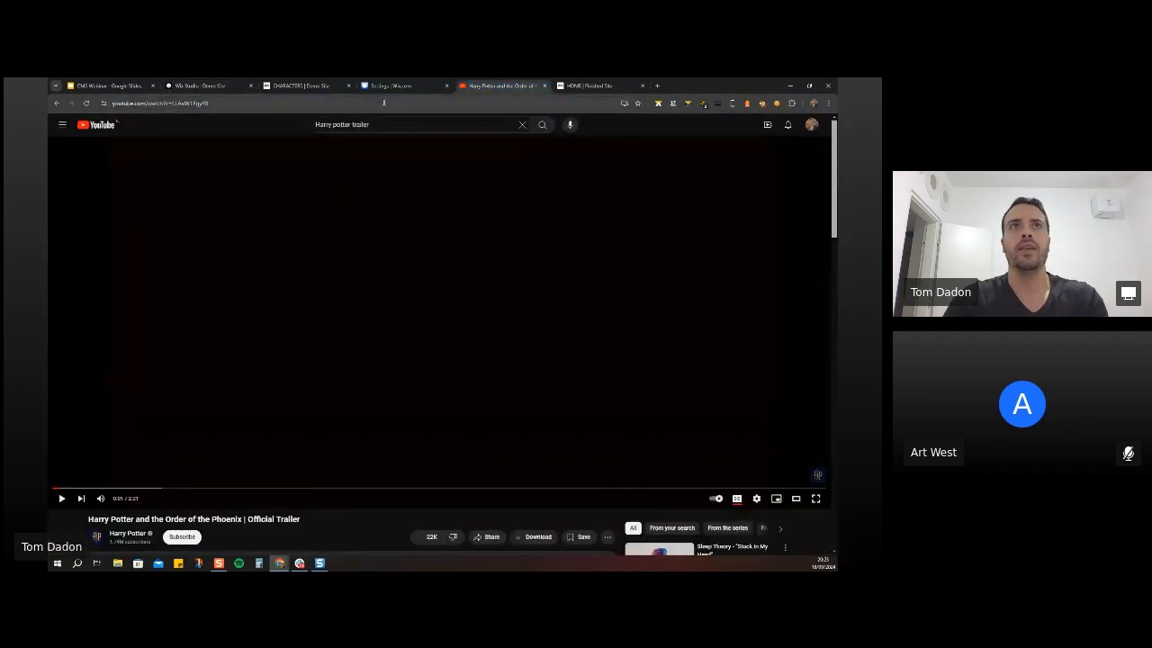
right_click(383, 104)
click(412, 178)
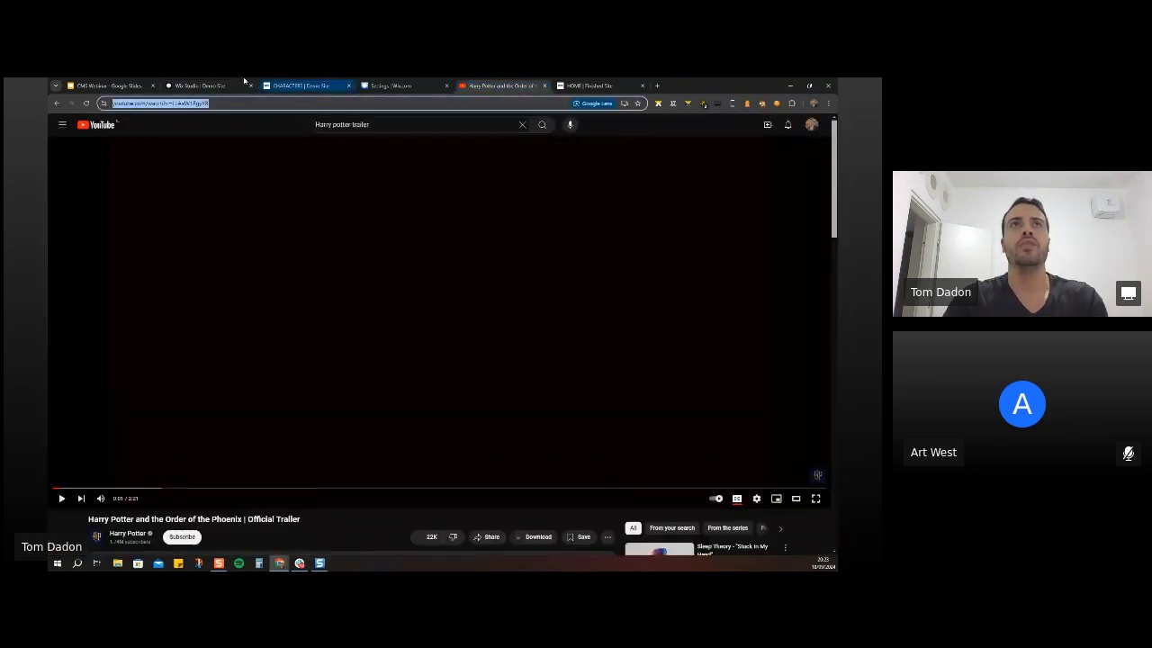
Return to the Wix Studio editor and embed the copied YouTube video in Harry Potter's long character paragraph.
click(213, 85)
click(334, 411)
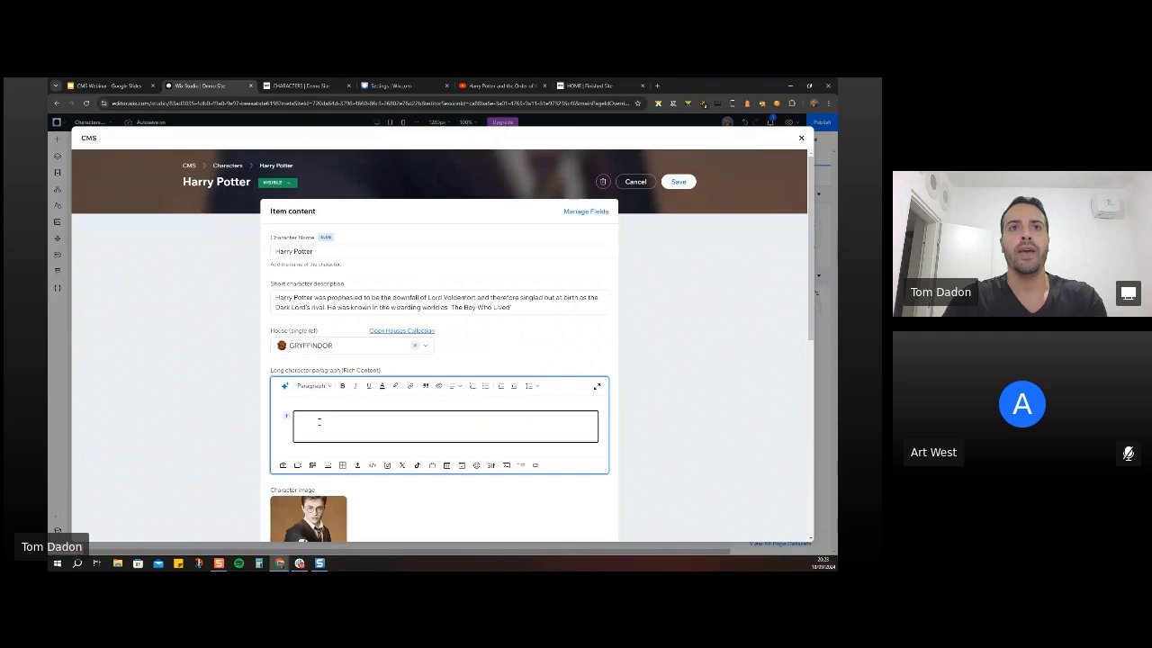
click(297, 465)
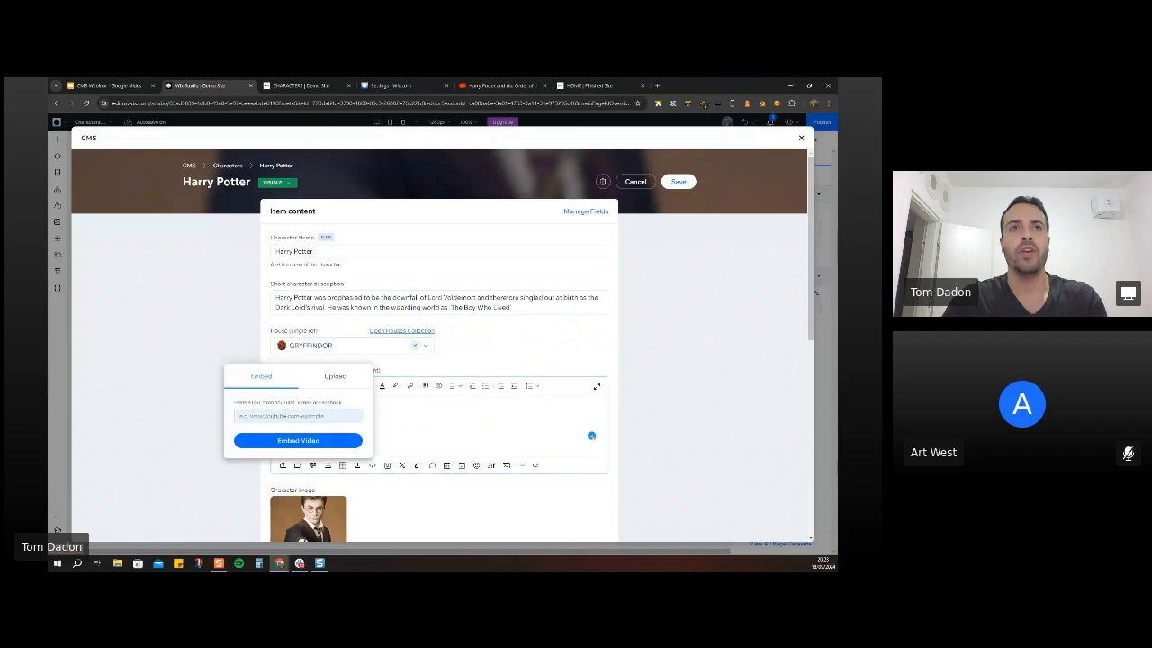
click(278, 413)
key(ctrl+v)
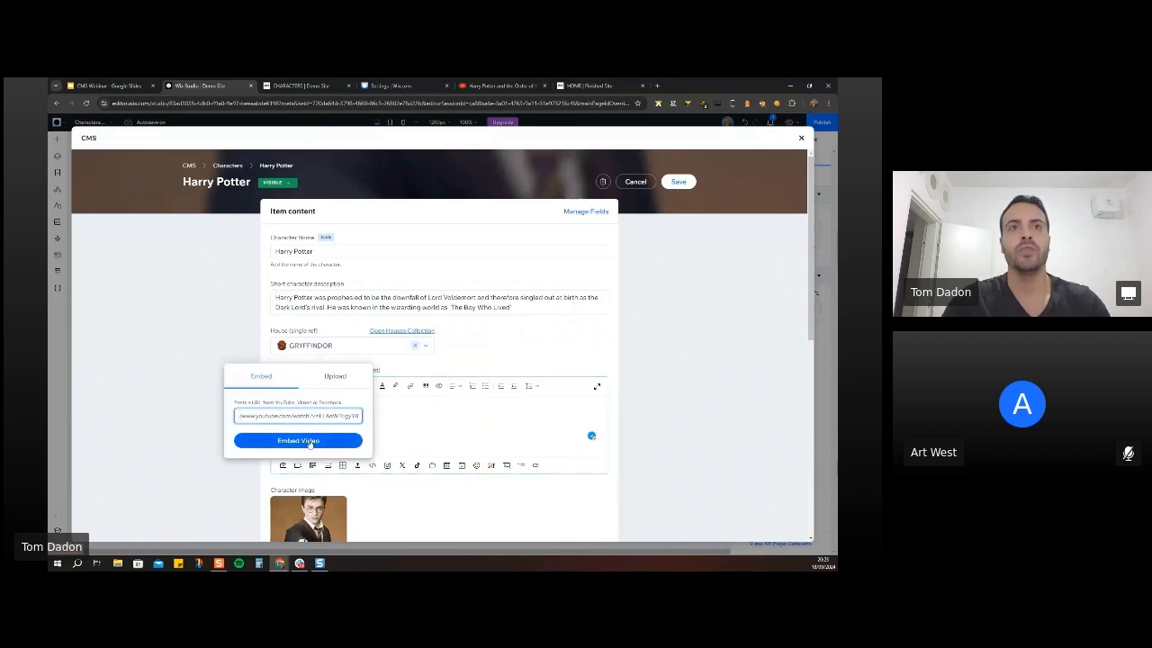
click(310, 442)
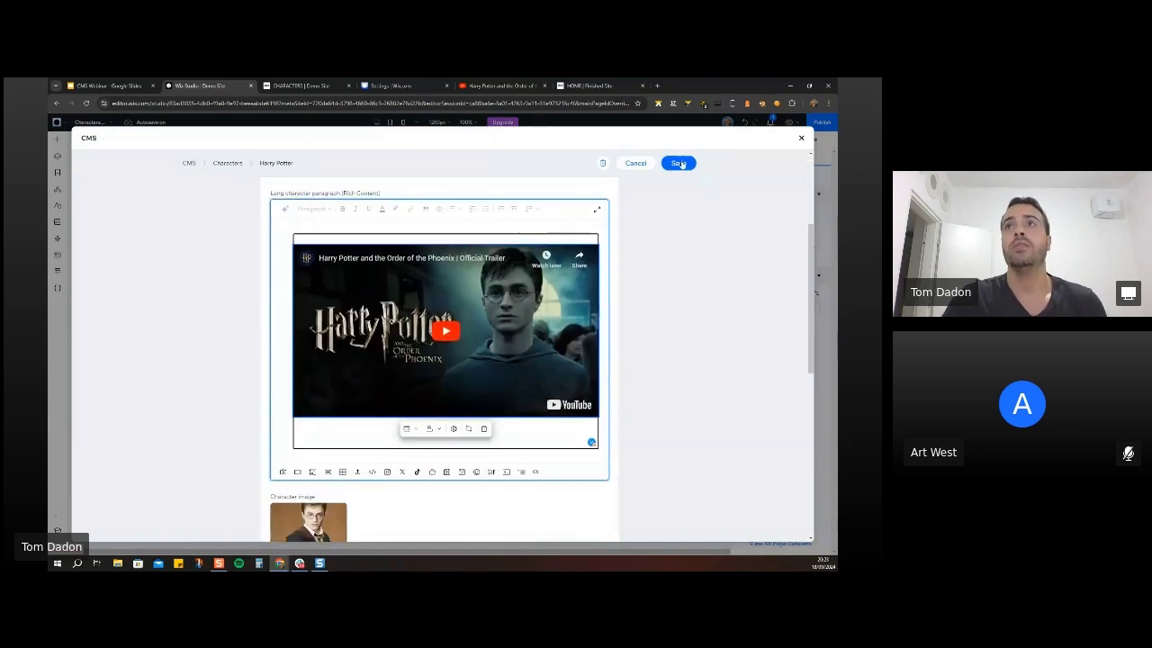
Try marking the embedded trailer as a spoiler in its video settings, and revert the option.
click(453, 428)
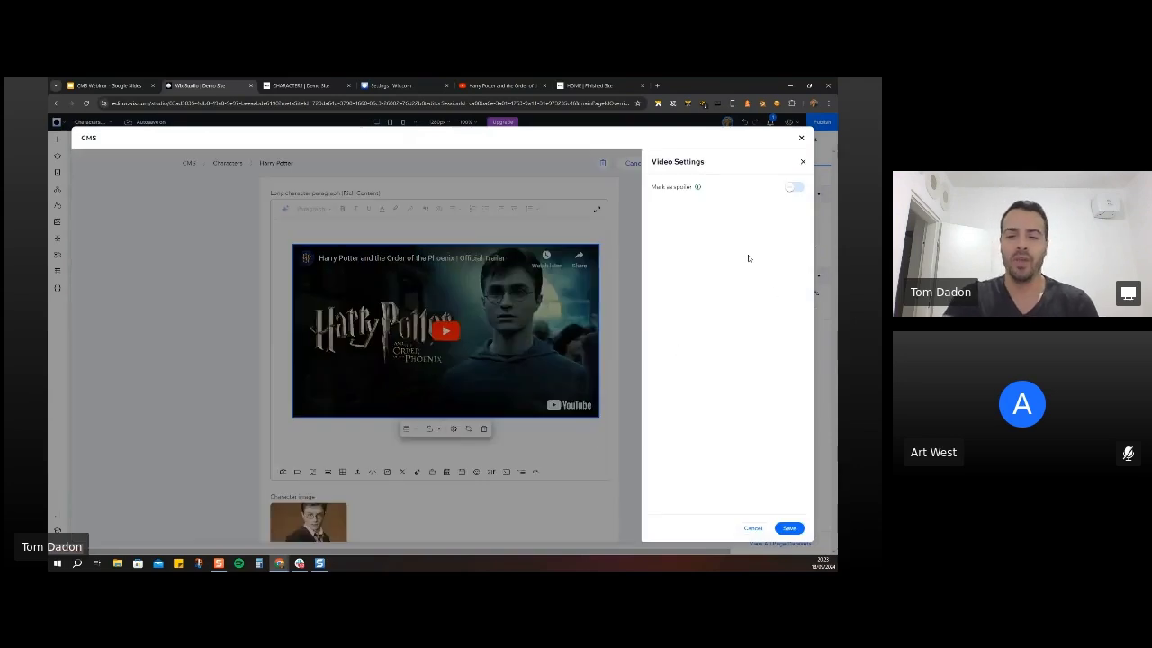
click(793, 187)
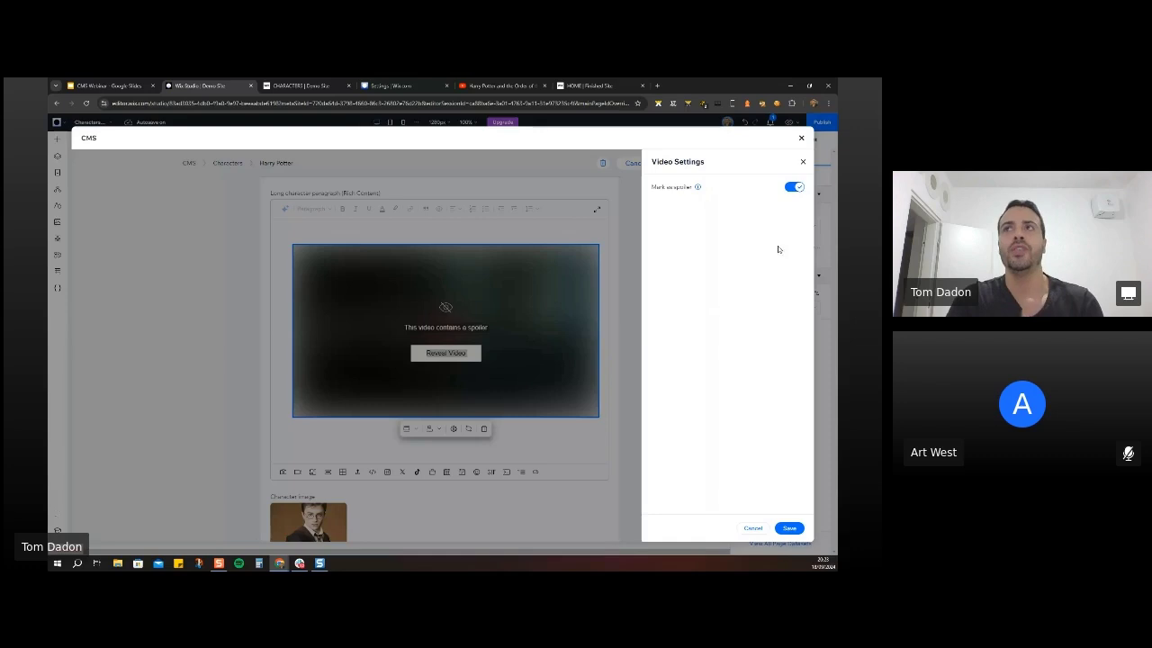
click(798, 190)
click(802, 163)
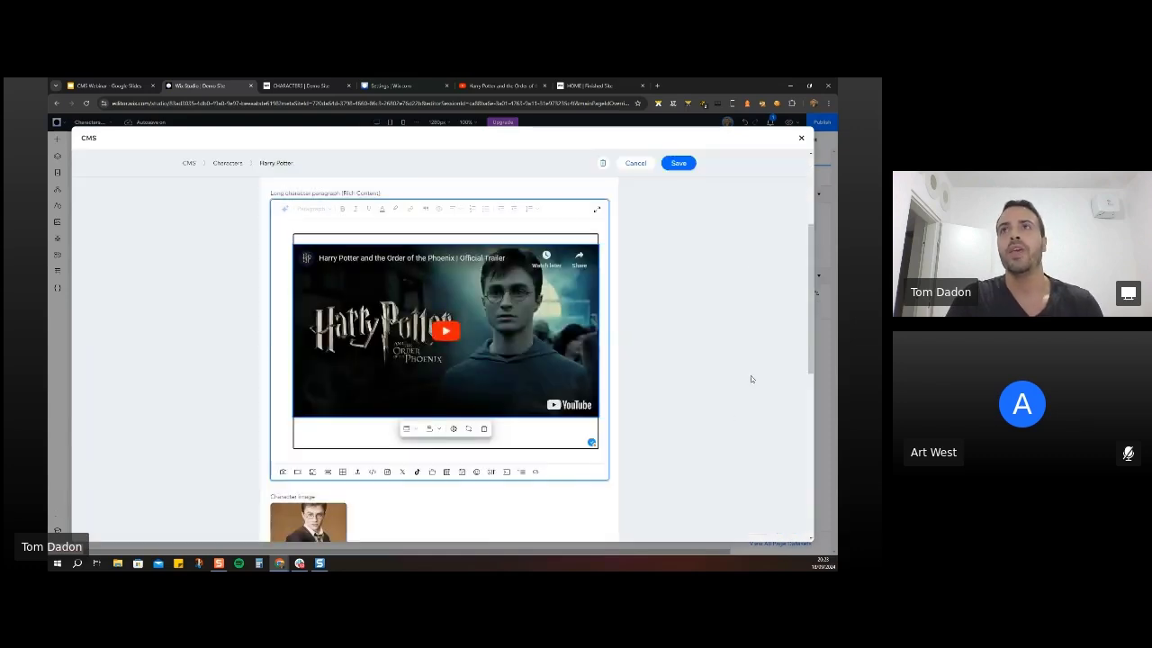
Save the Harry Potter item and examine the embedded trailer within the dynamic page layout.
click(685, 165)
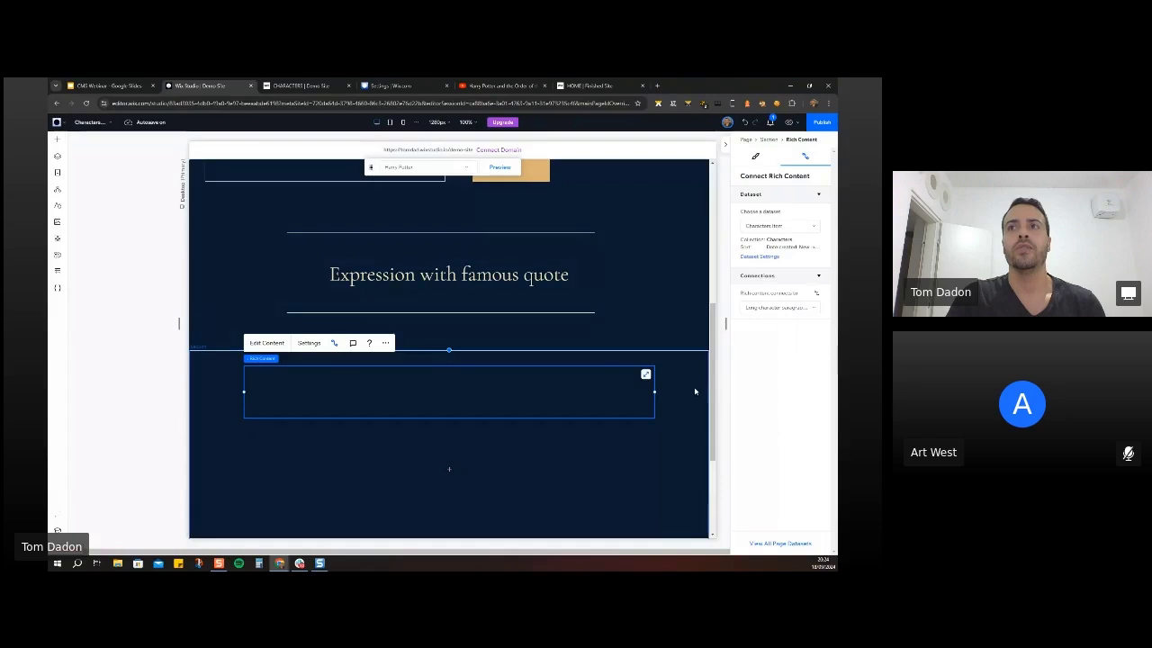
scroll(443, 395, down, 5)
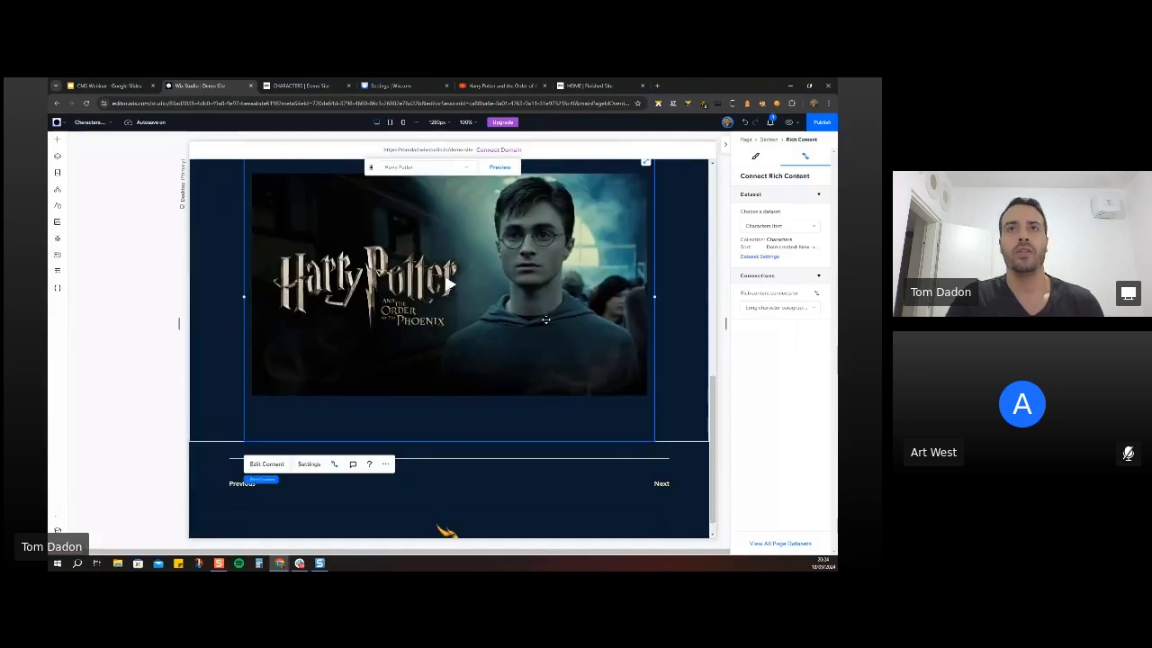
scroll(546, 319, up, 3)
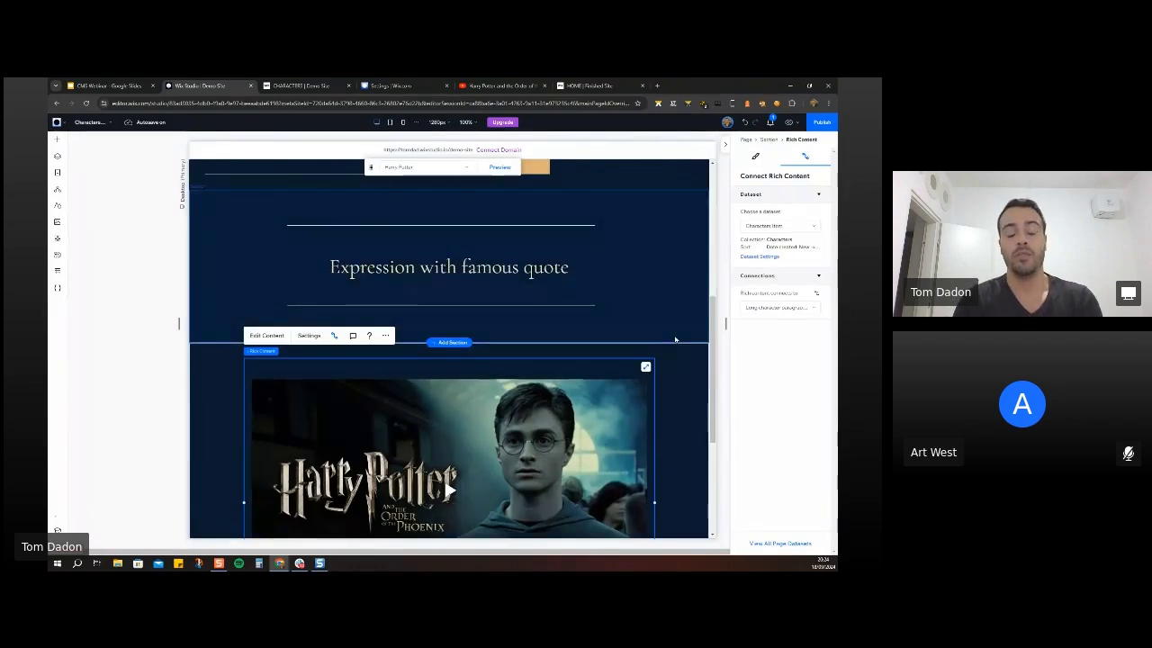
scroll(499, 422, down, 2)
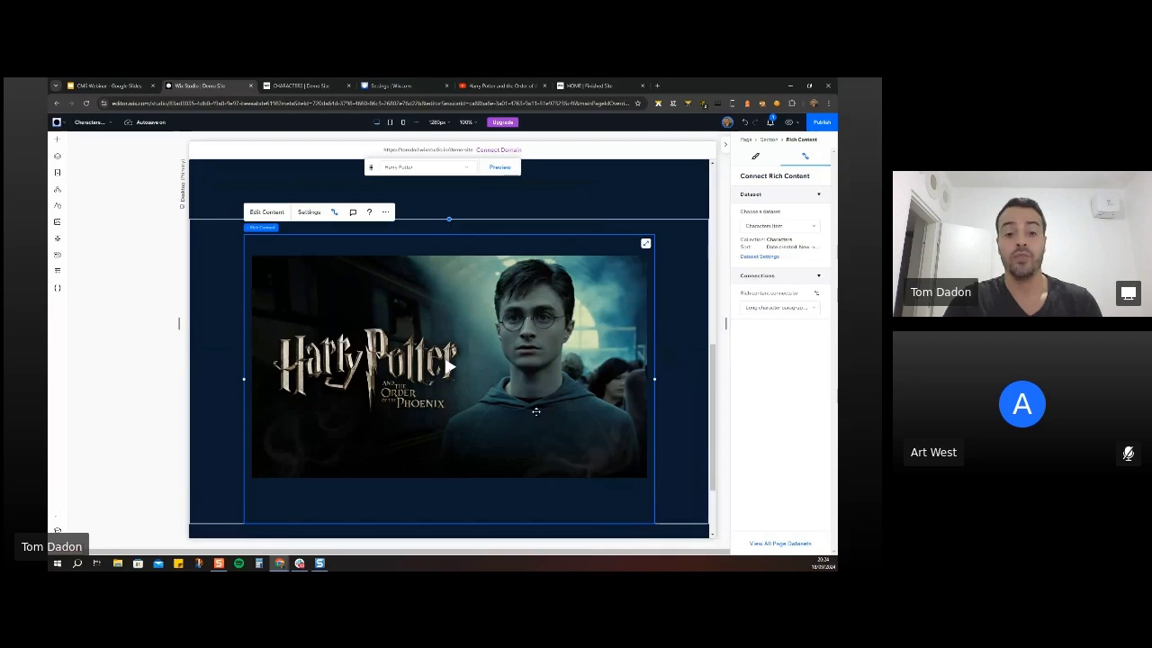
scroll(659, 355, up, 5)
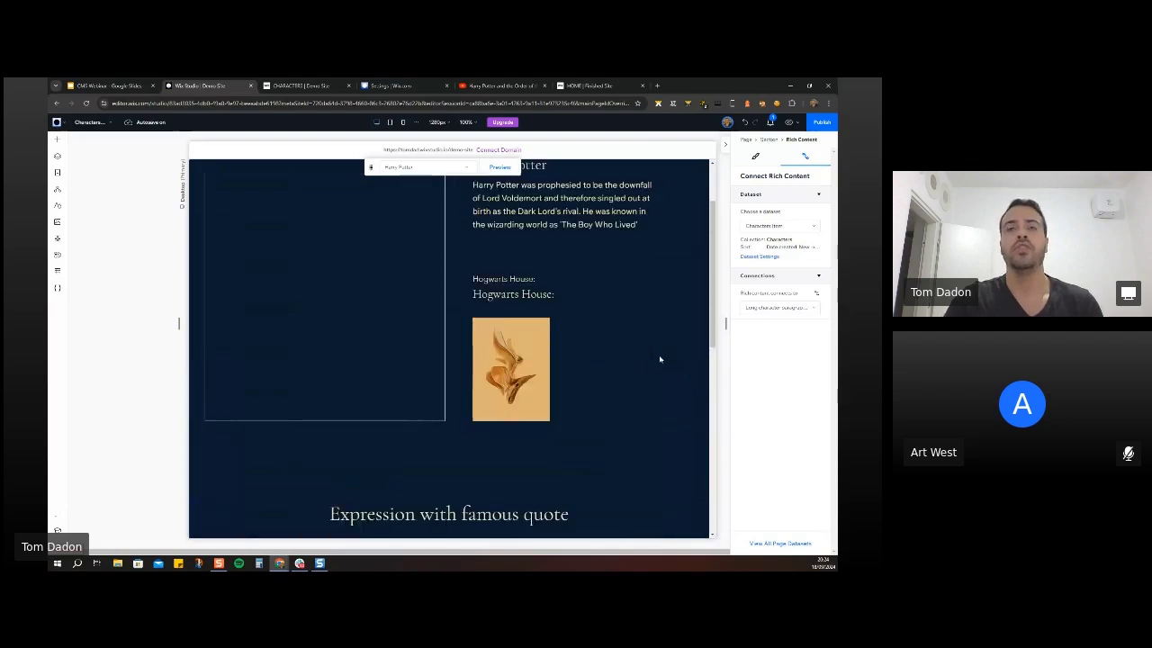
scroll(645, 369, up, 2)
scroll(635, 368, down, 5)
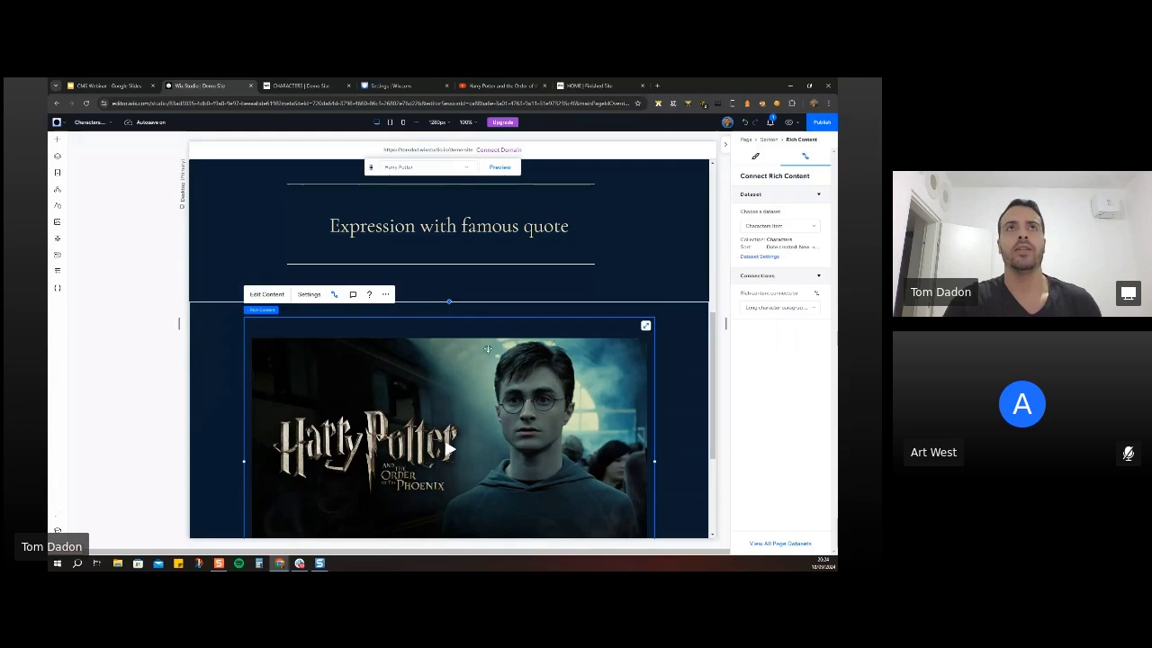
Switch to the Google Slides presentation, advance to the Expressions slide, and return to the Wix Studio editor.
click(103, 85)
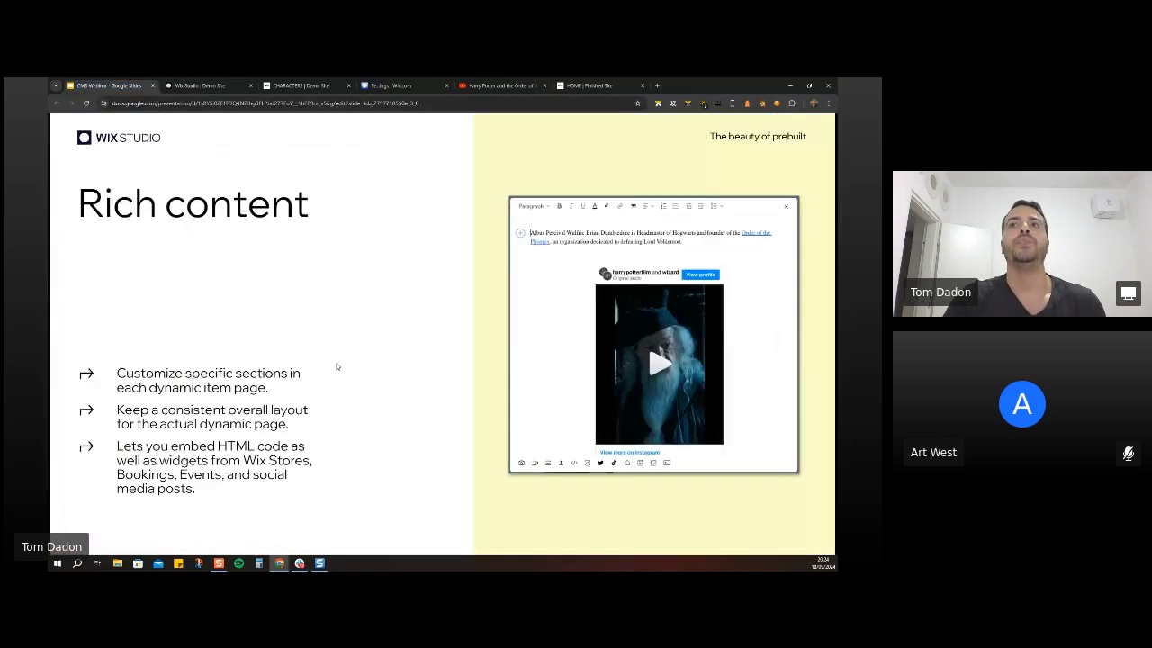
click(337, 366)
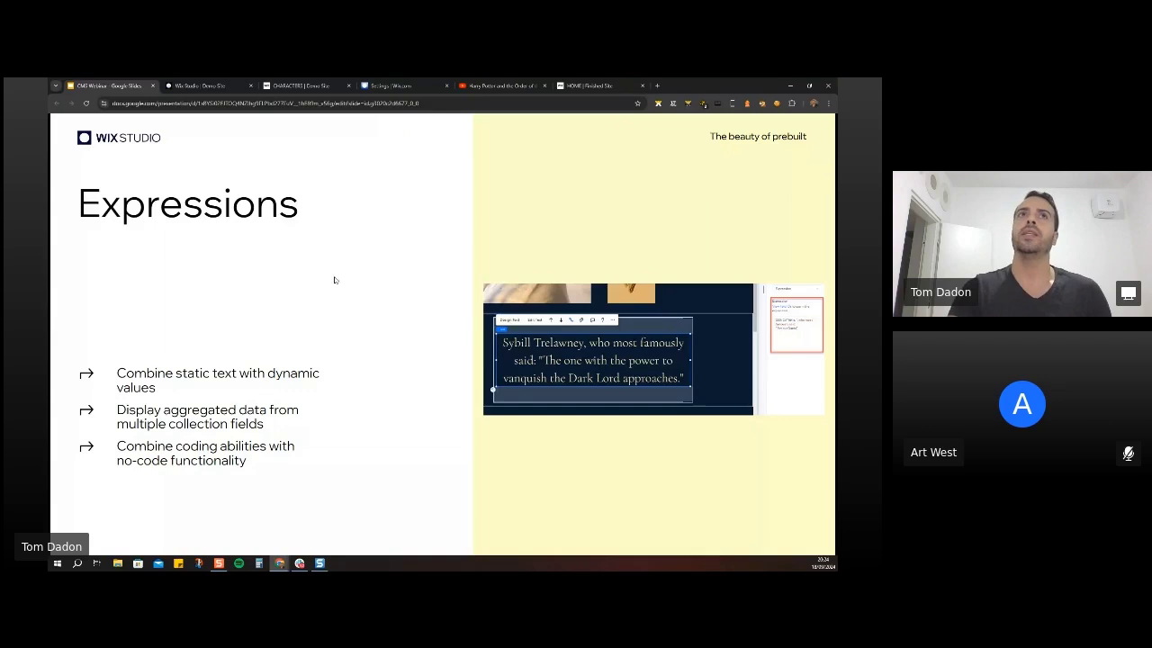
click(198, 86)
scroll(436, 323, up, 2)
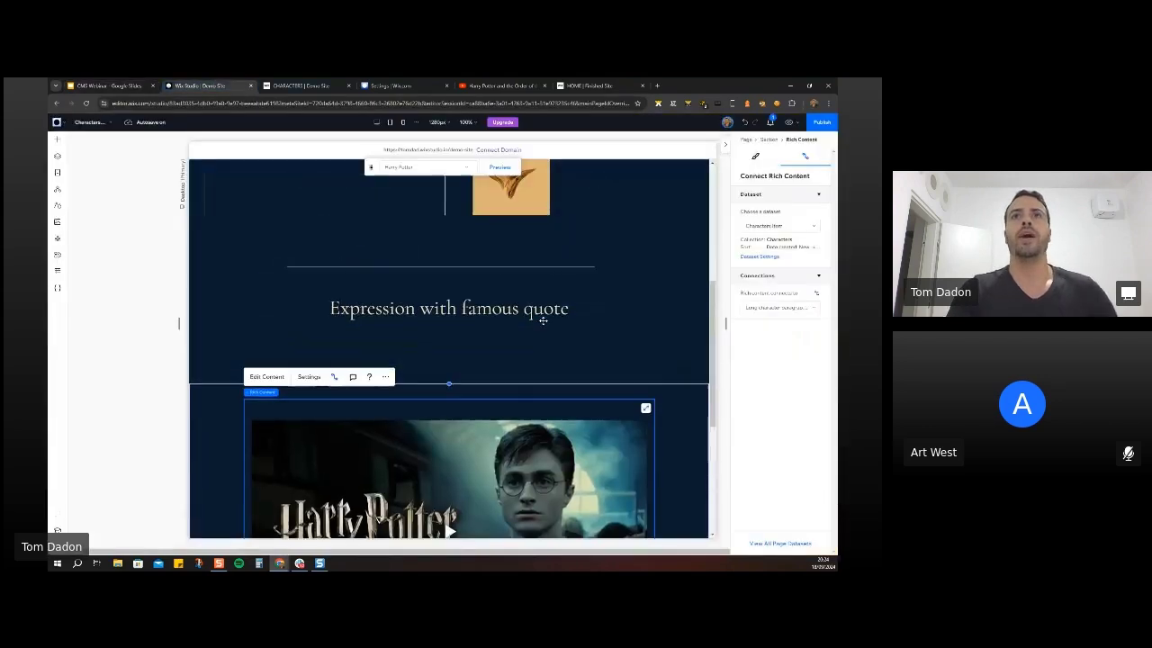
Select the "Expression with famous quote" text and examine the character name and famous quote fields in the Characters collection.
click(436, 322)
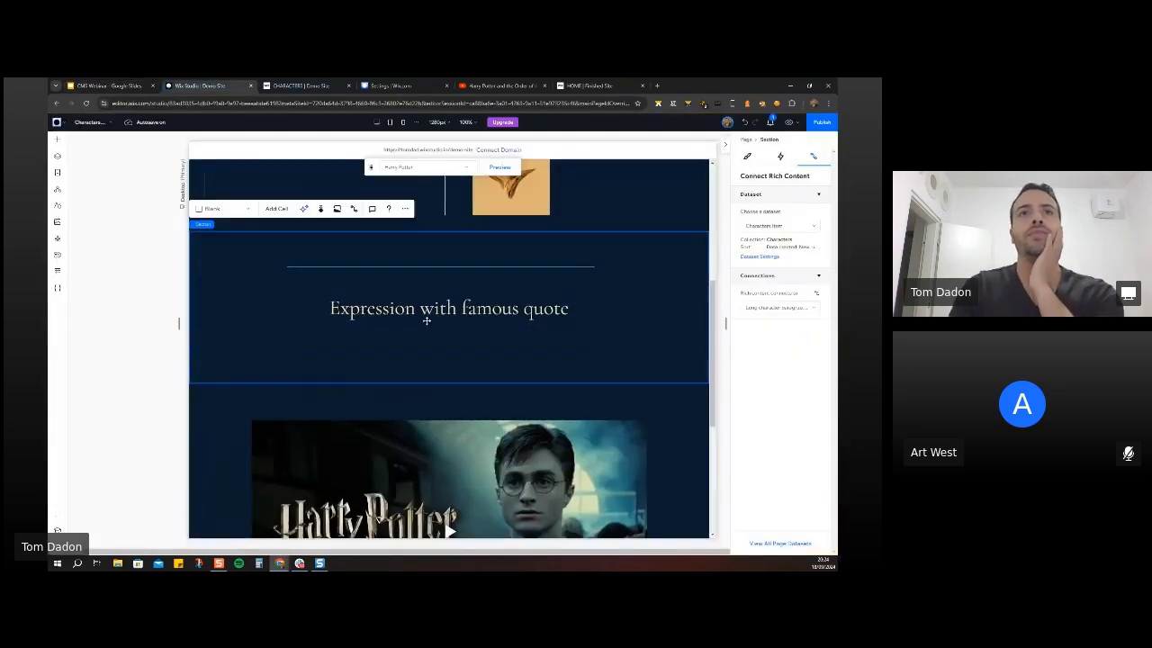
click(474, 328)
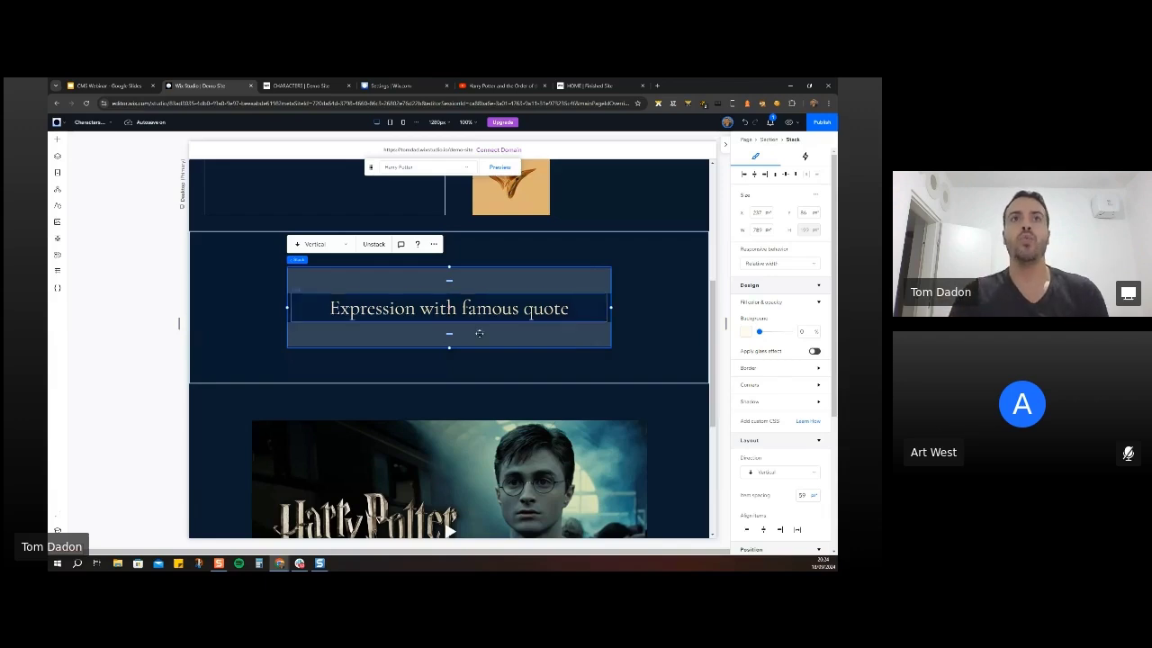
click(448, 306)
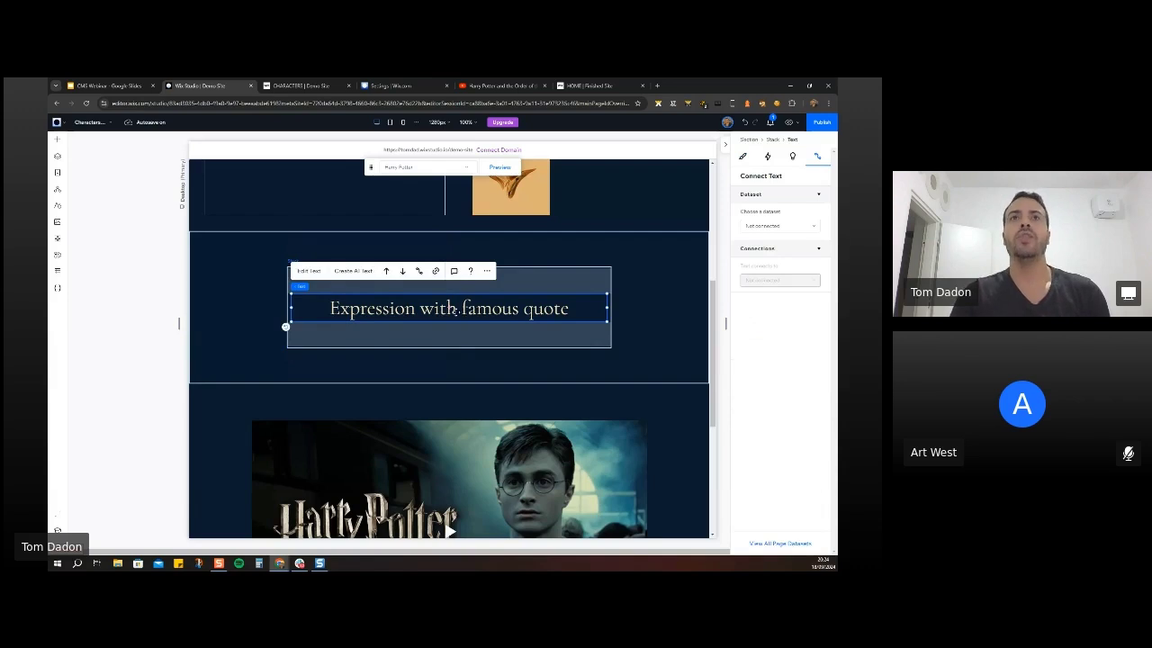
click(59, 272)
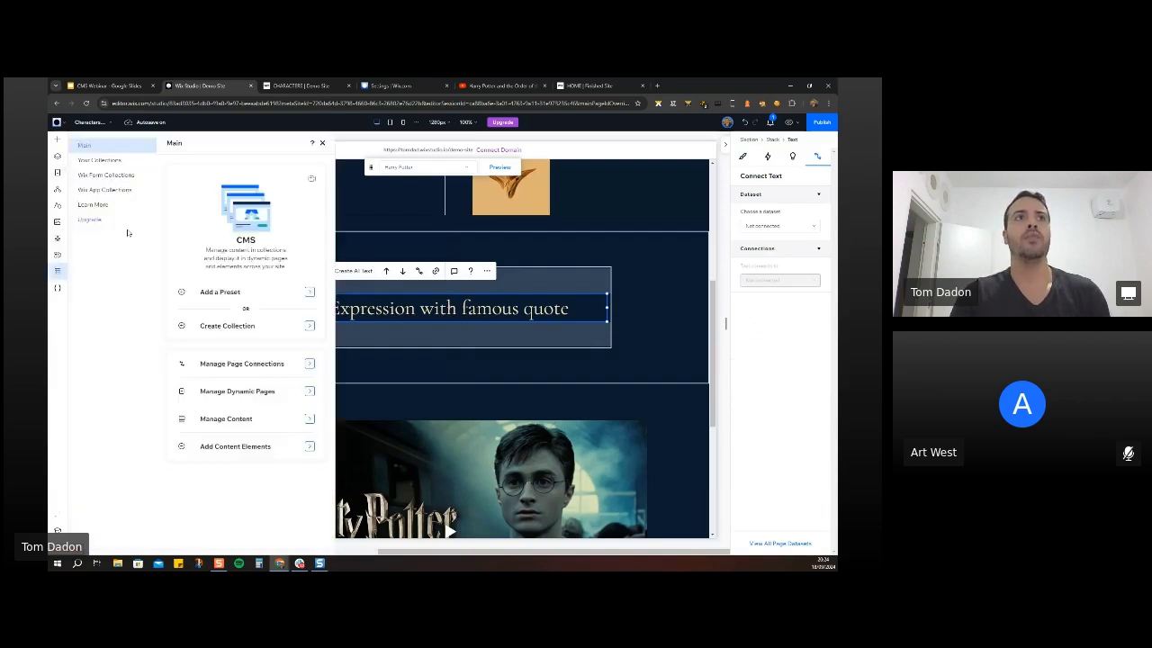
click(99, 161)
click(214, 259)
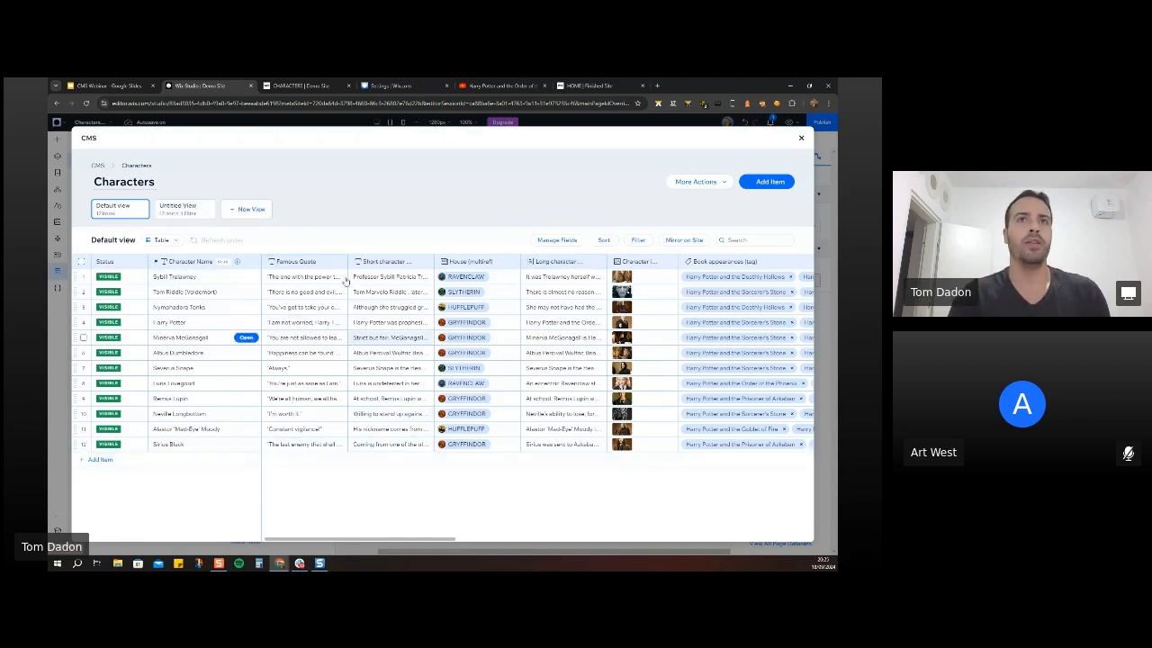
key(Escape)
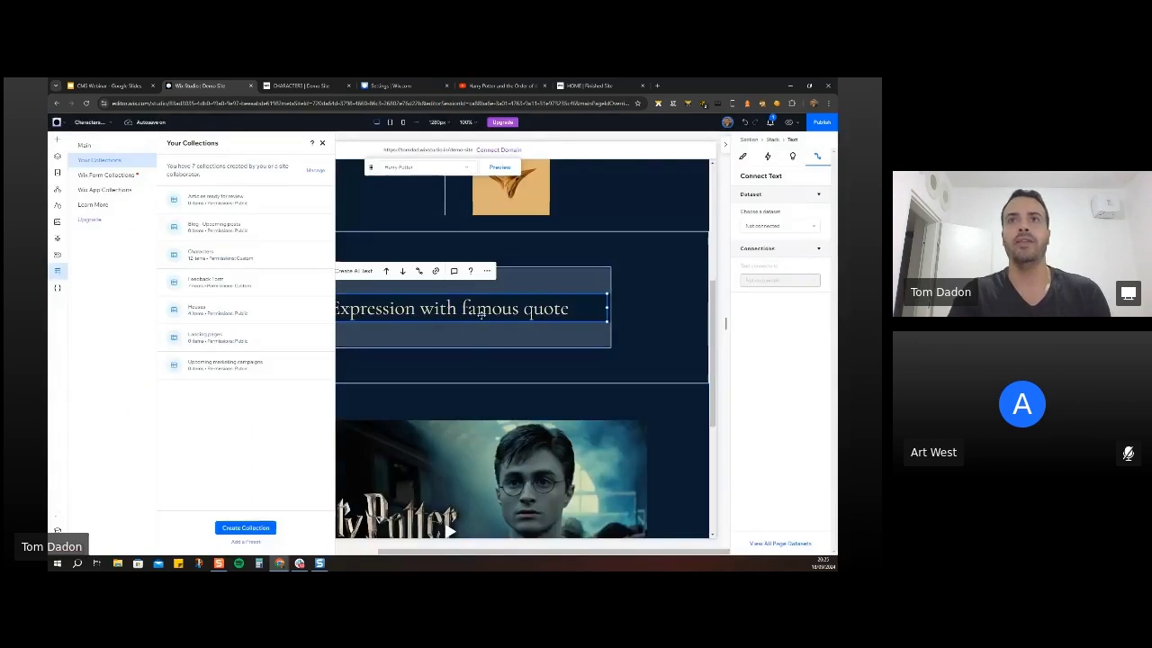
Connect the "Expression with famous quote" text to the Characters item dataset using an Expression.
click(511, 312)
click(782, 226)
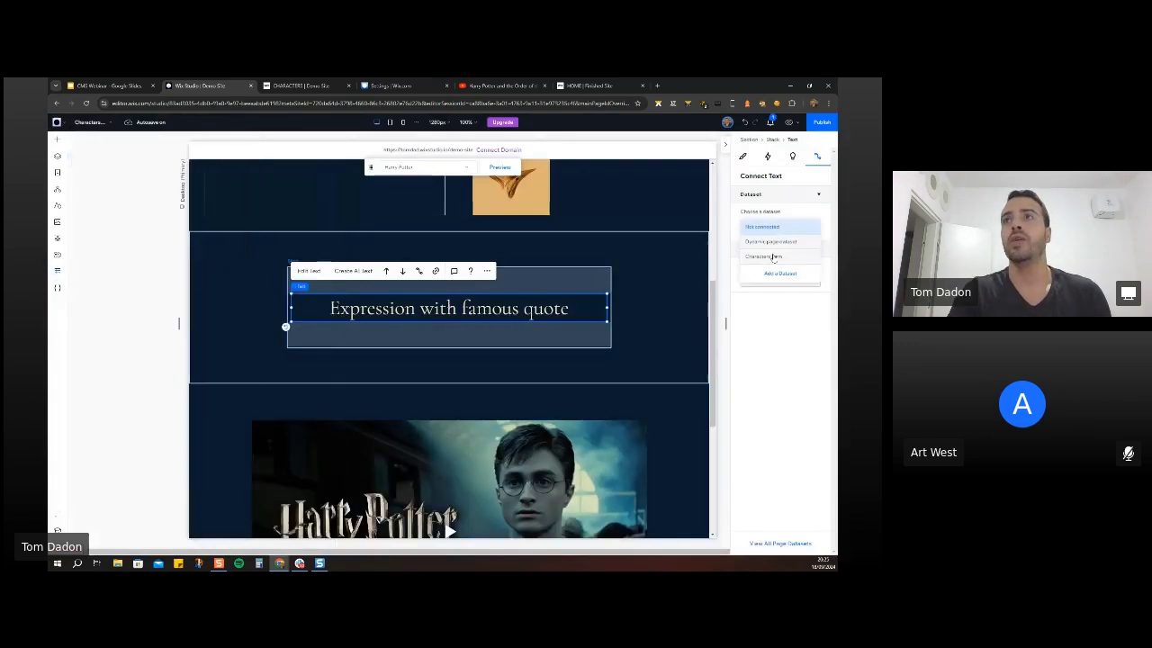
click(770, 257)
click(773, 309)
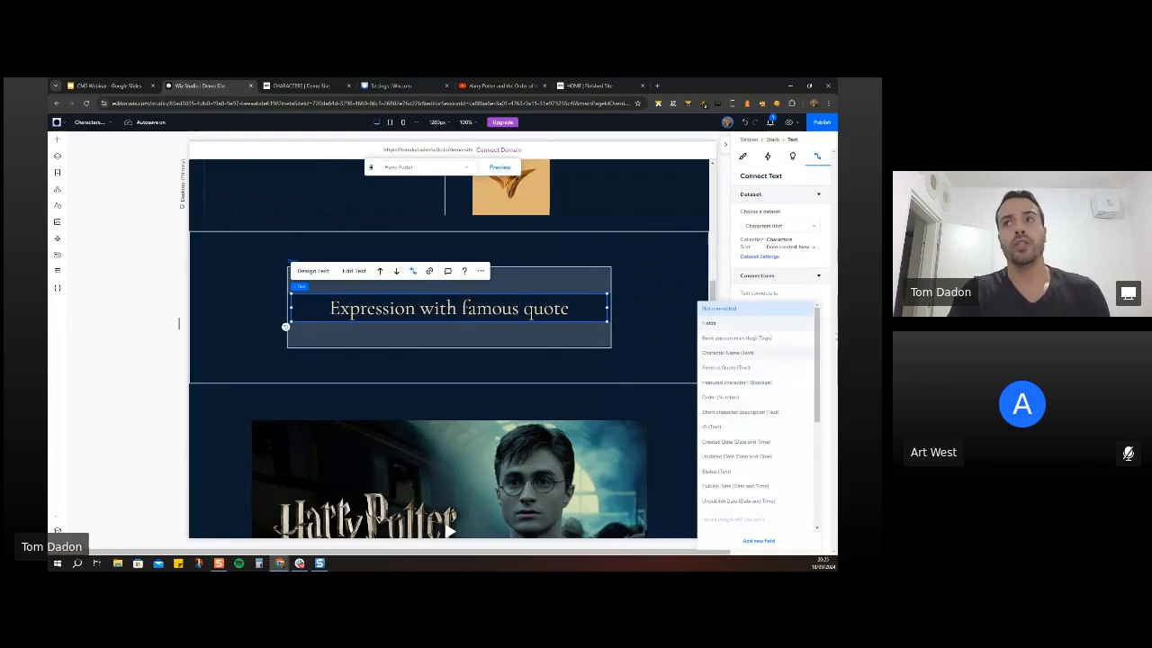
click(829, 330)
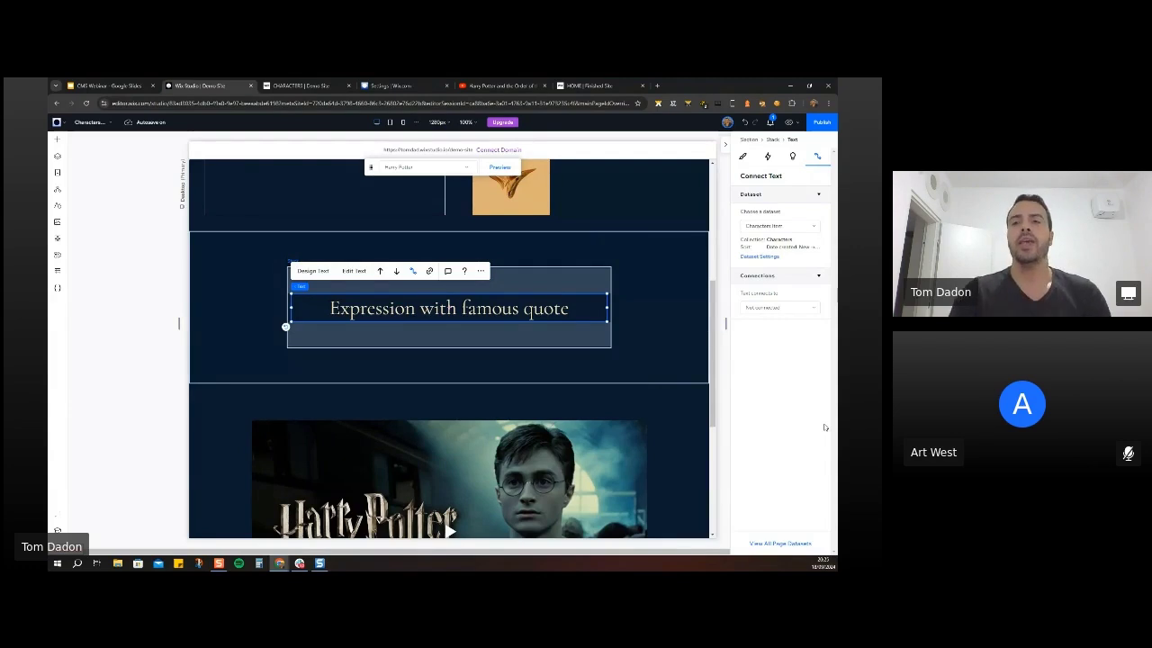
click(783, 310)
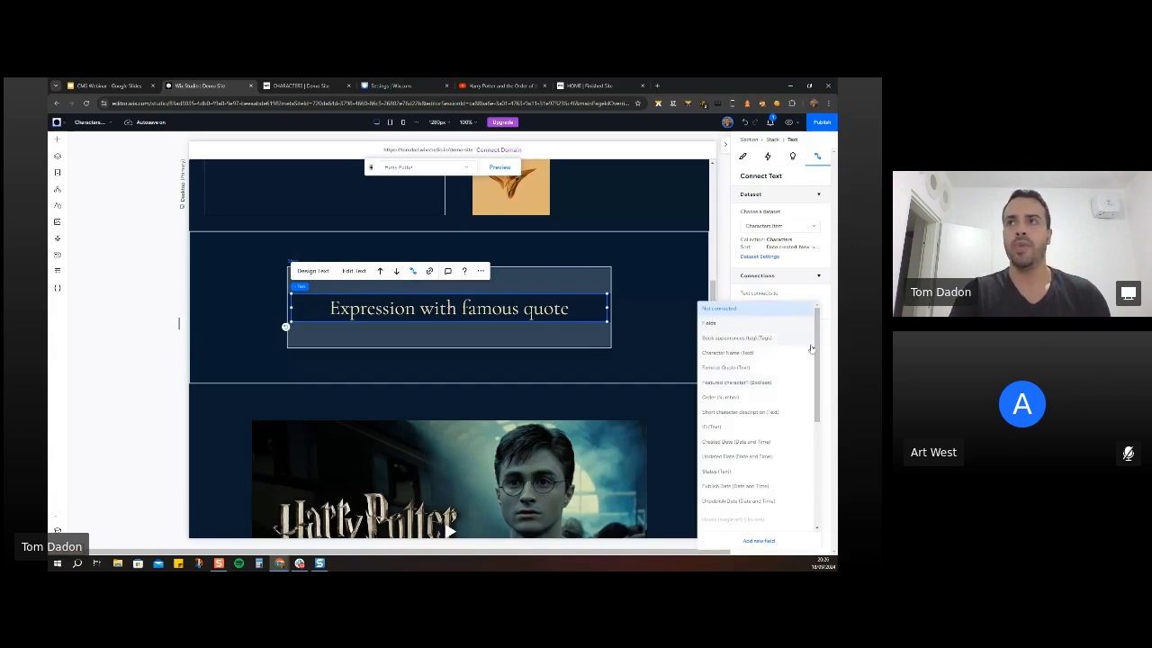
drag(811, 348, 823, 459)
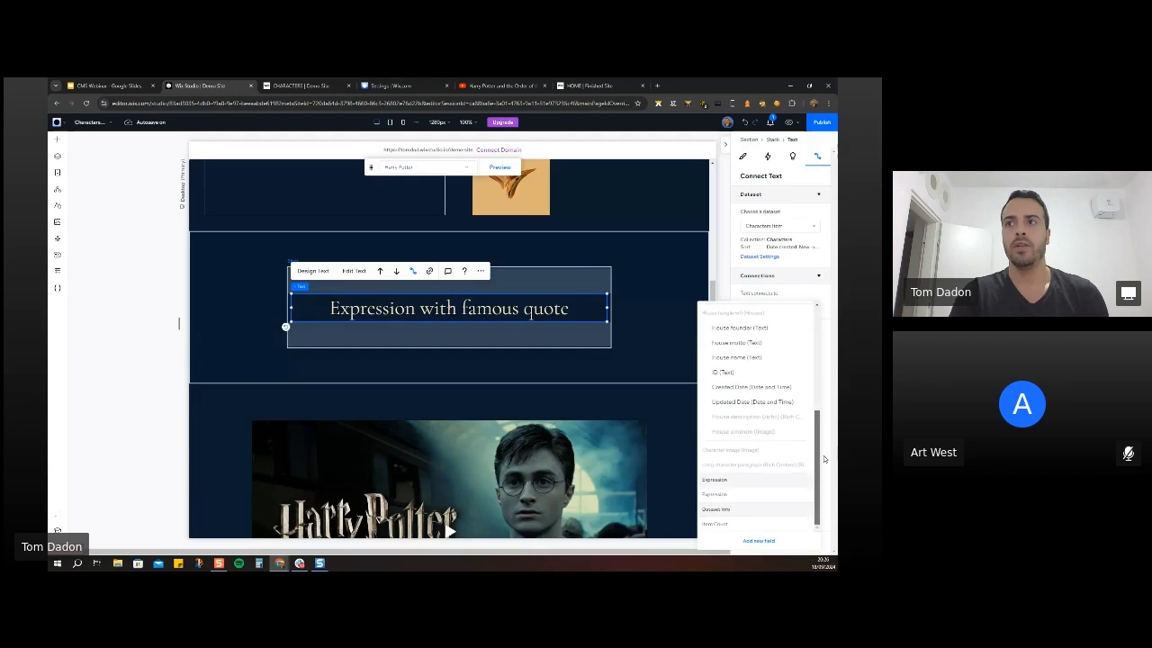
click(717, 495)
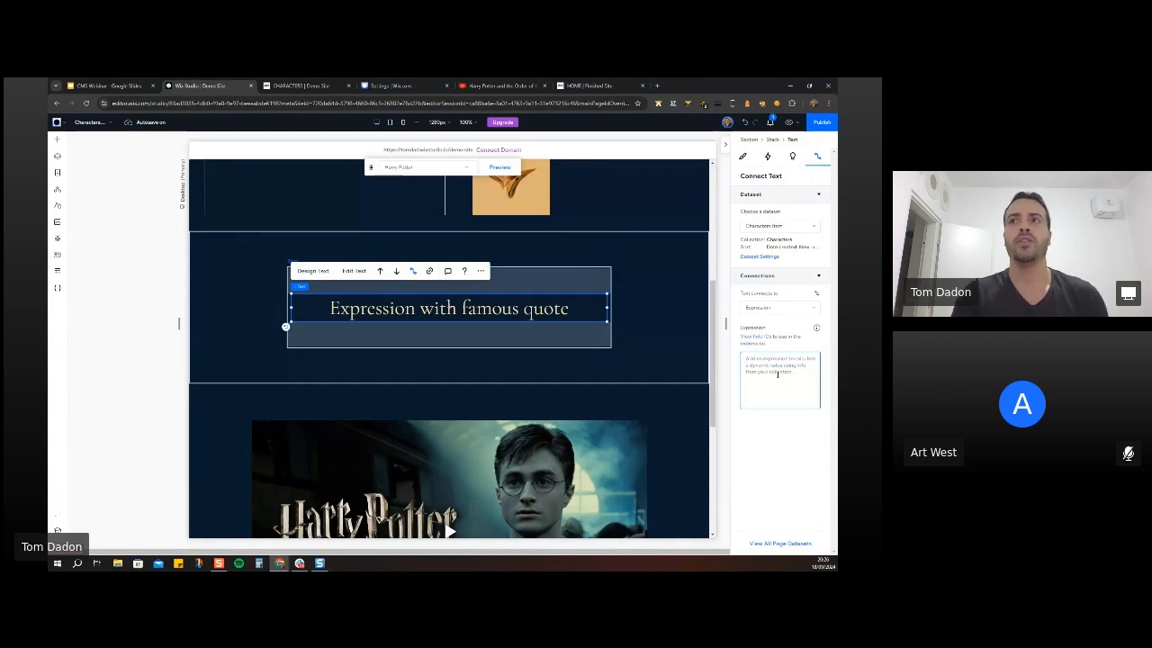
Look up the Characters collection's field IDs and start the expression with the CONCAT function.
click(754, 336)
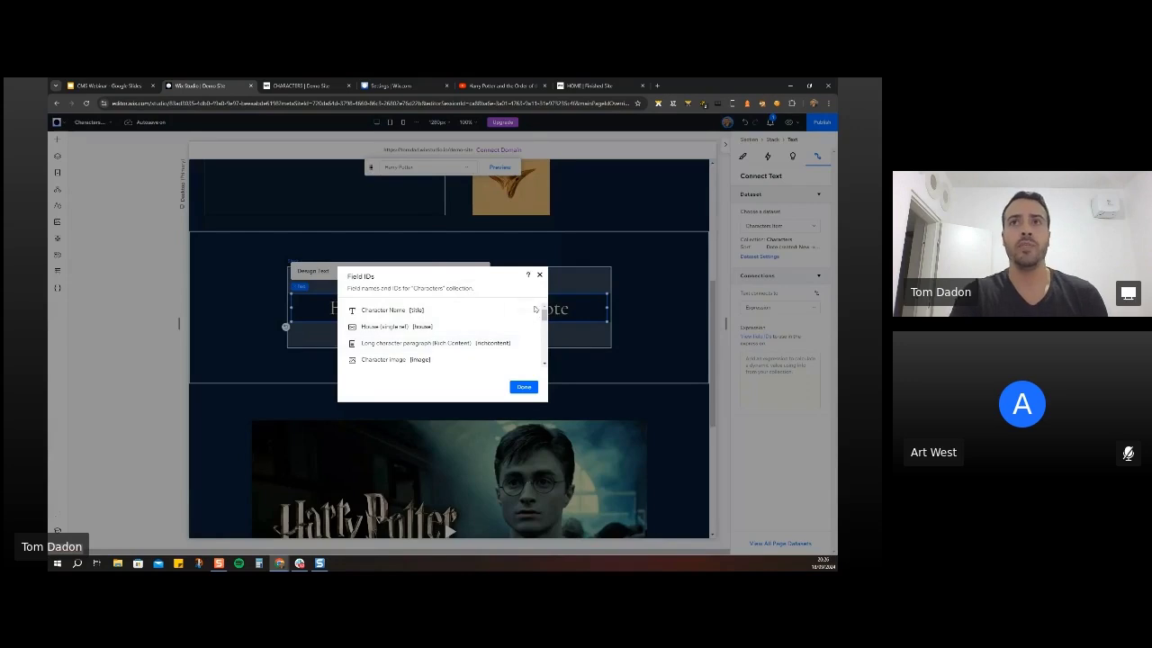
click(772, 366)
text(Con)
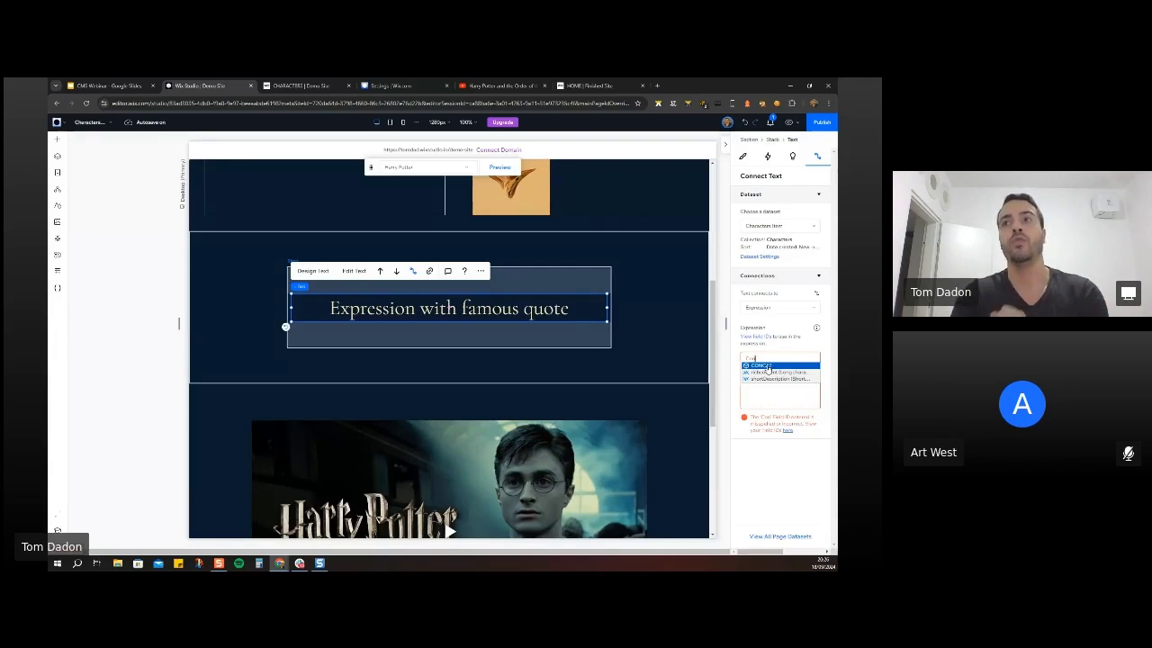
click(767, 369)
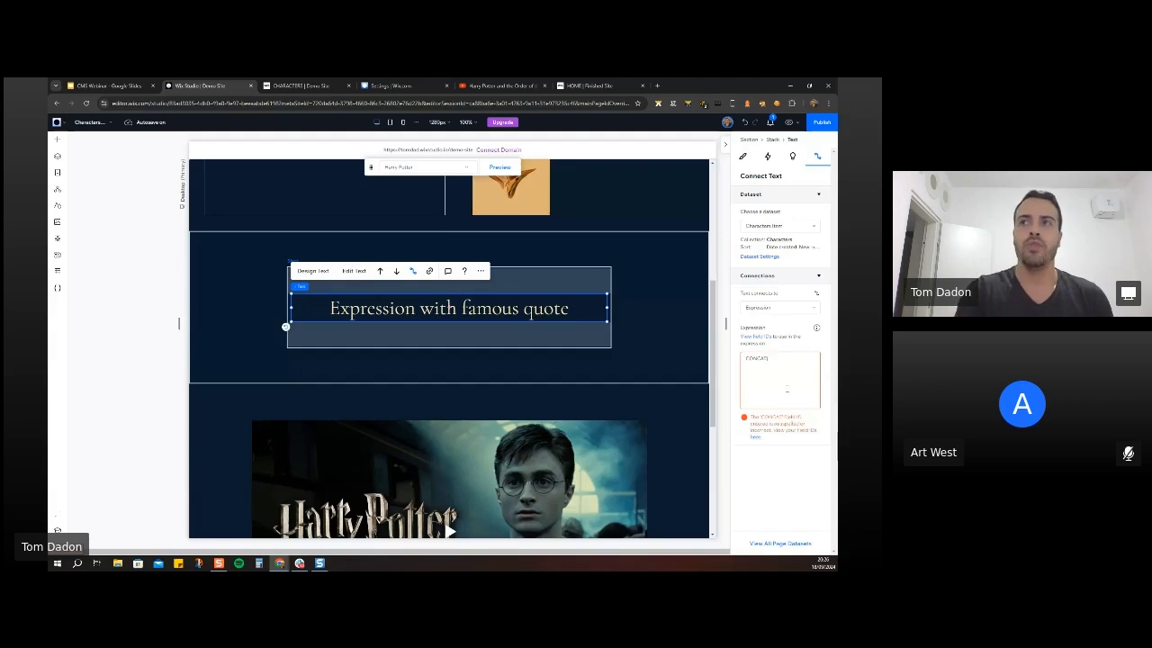
text(()
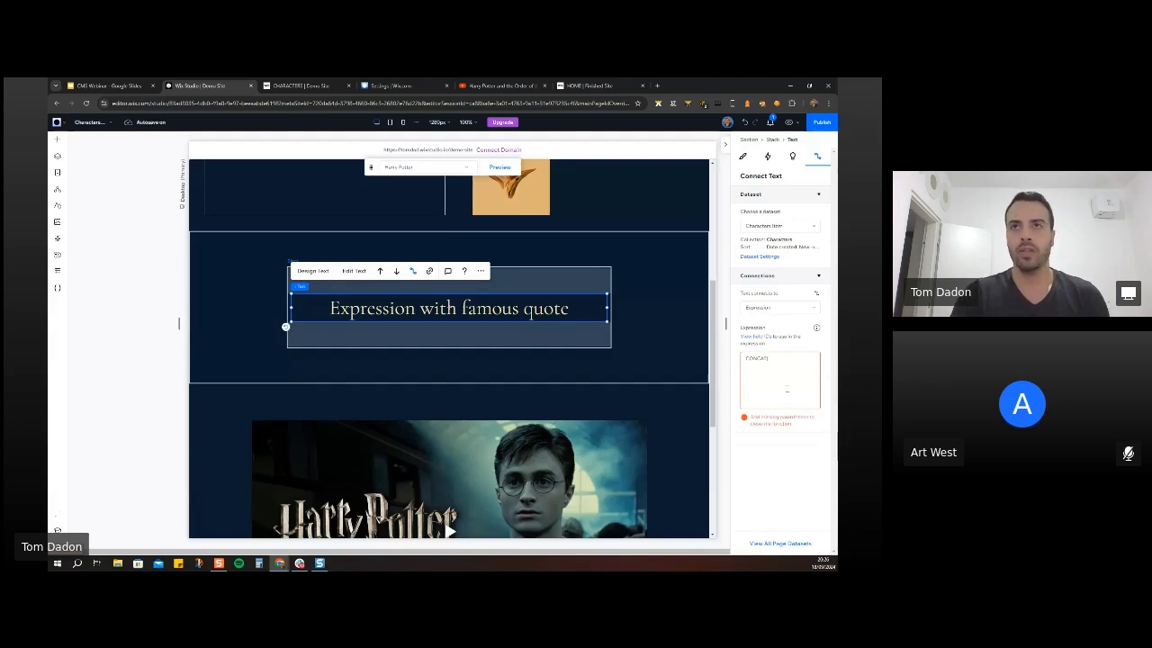
Replace the expression with CONCAT(title,", who most famously said: ",famousQuote) from the clipboard history.
key(ctrl+a)
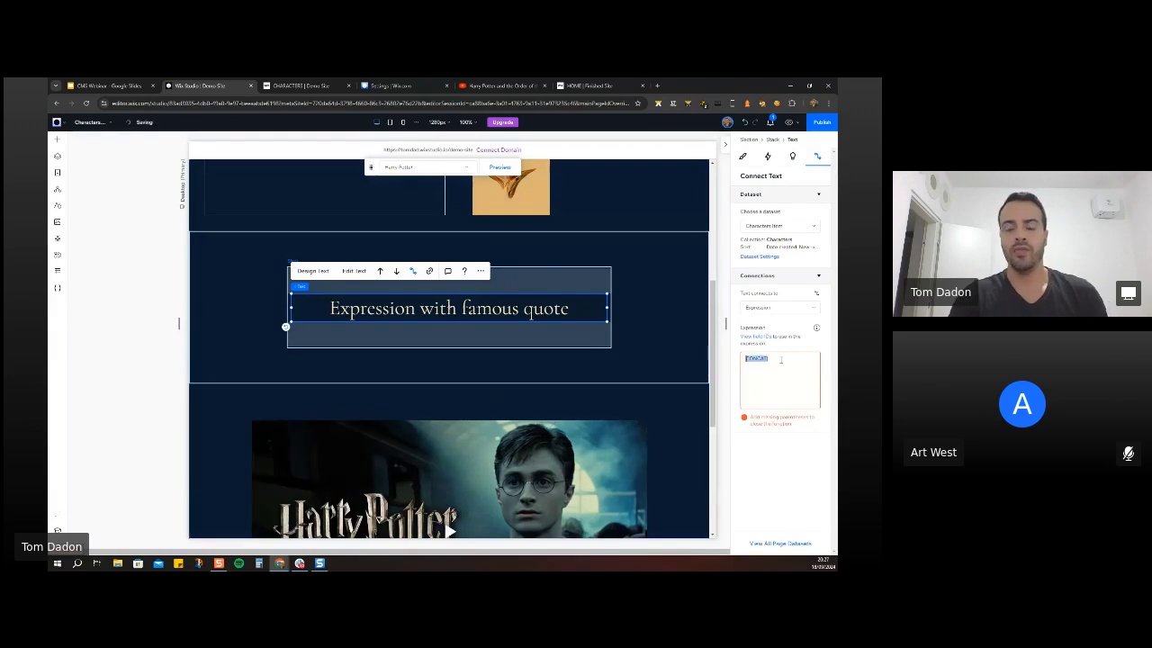
key(BackSpace)
key(super+v)
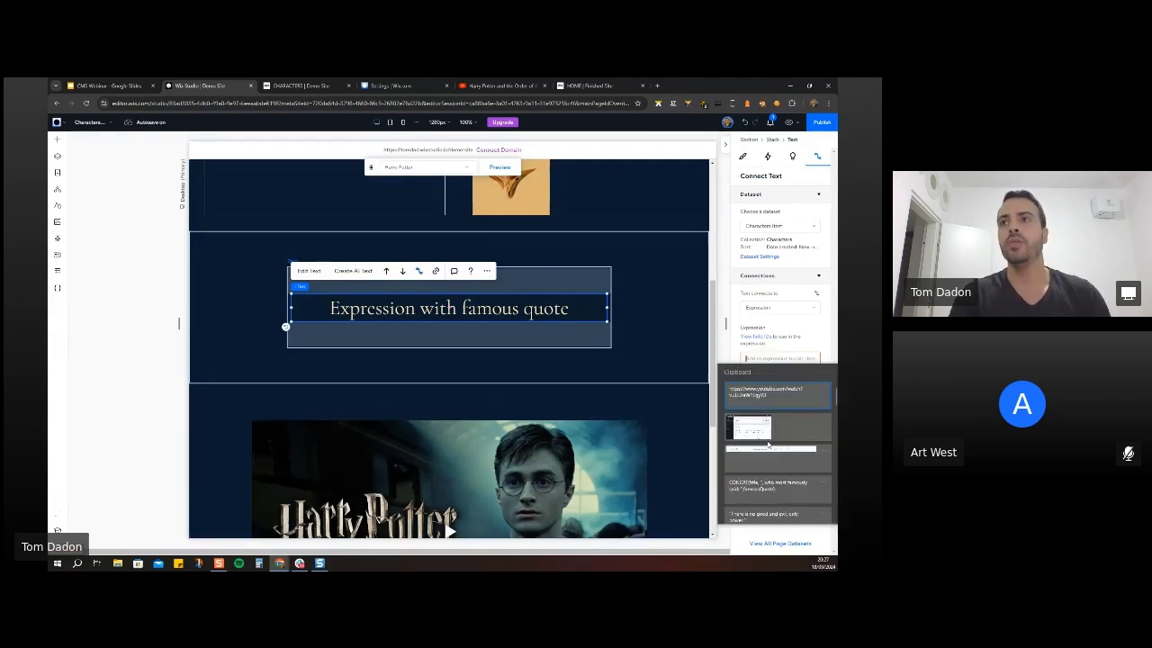
click(766, 485)
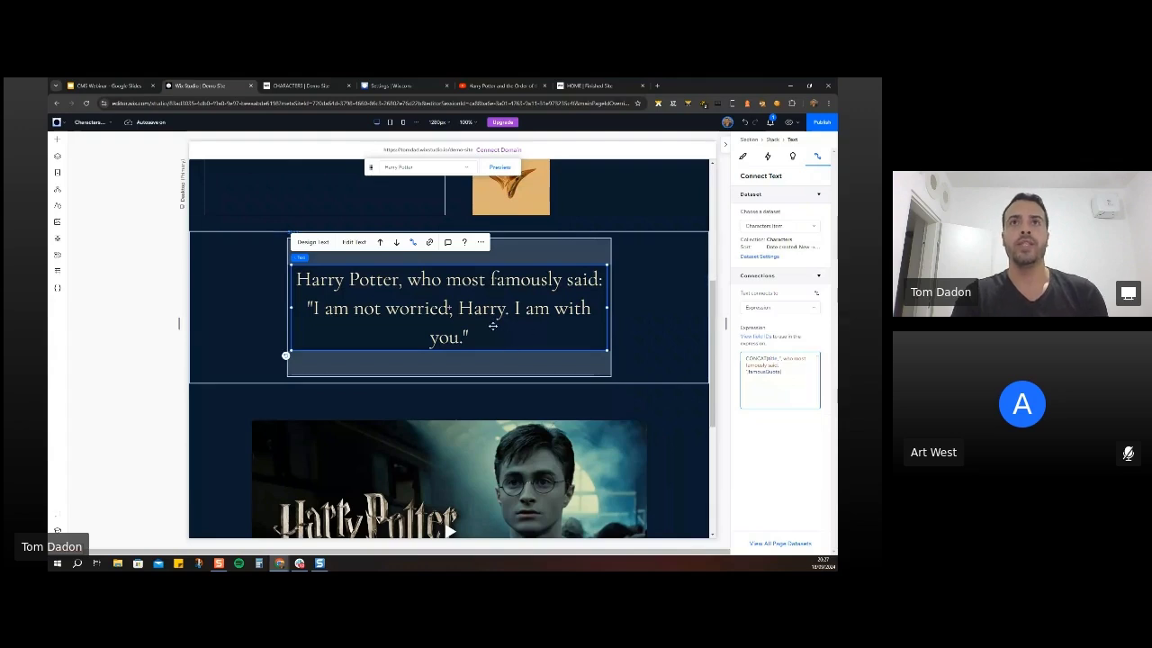
click(659, 299)
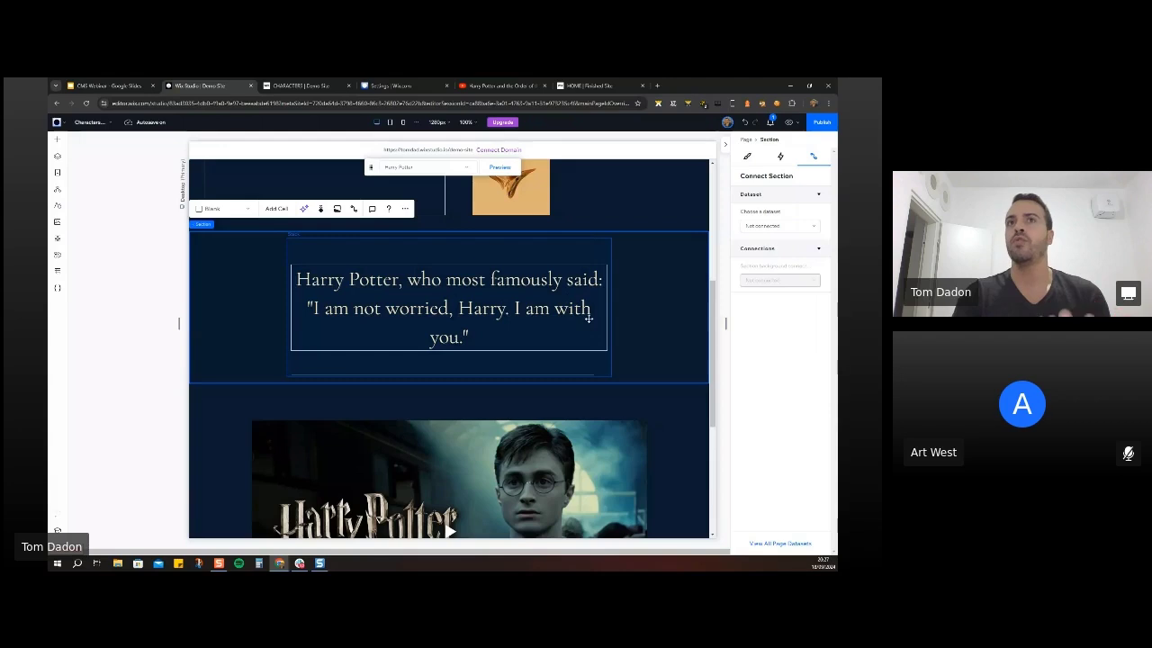
Switch the dynamic page to the Luna Lovegood item and check its famous quote text.
click(458, 169)
click(467, 275)
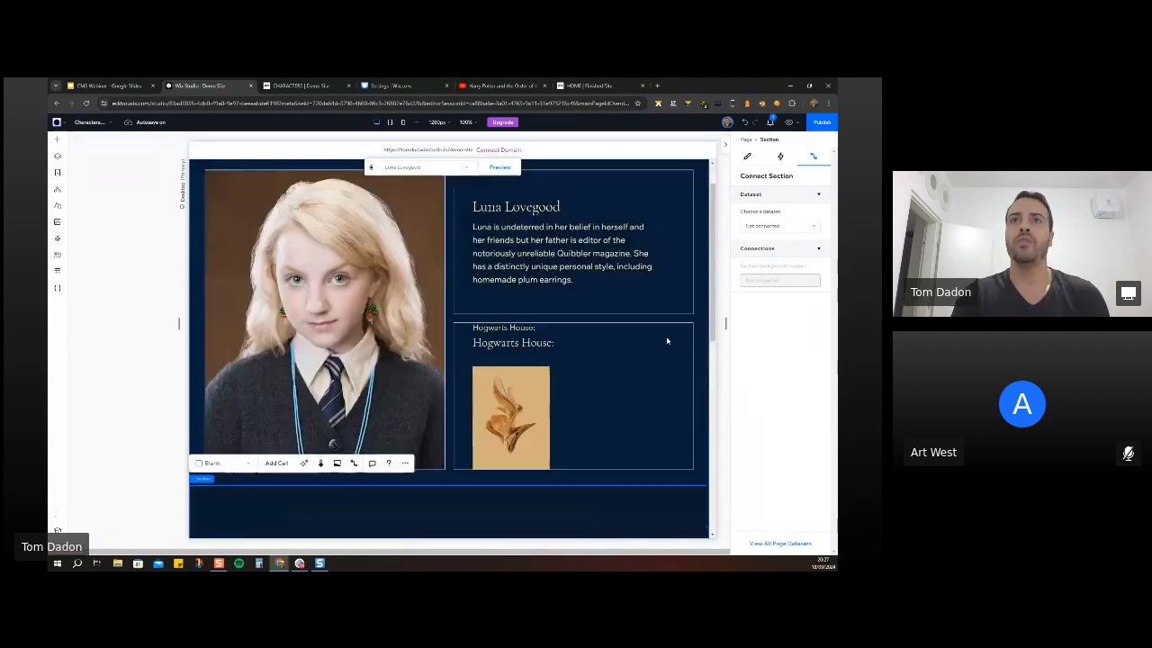
click(380, 396)
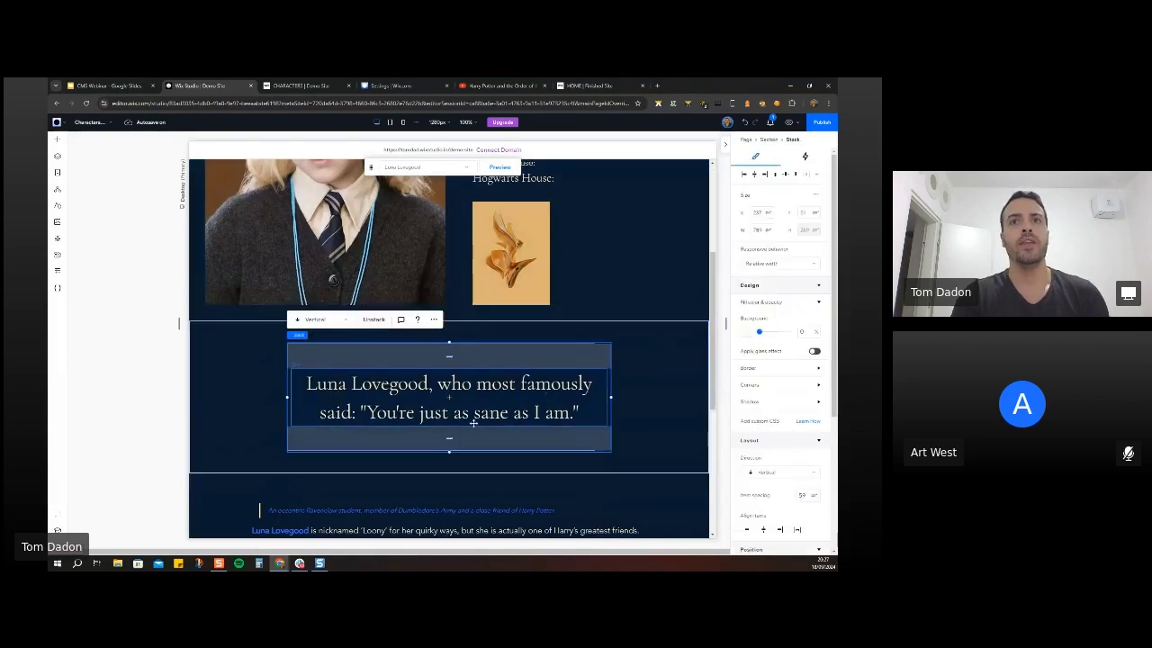
Switch to the Google Slides presentation and advance it to the slide on references between collections.
click(682, 414)
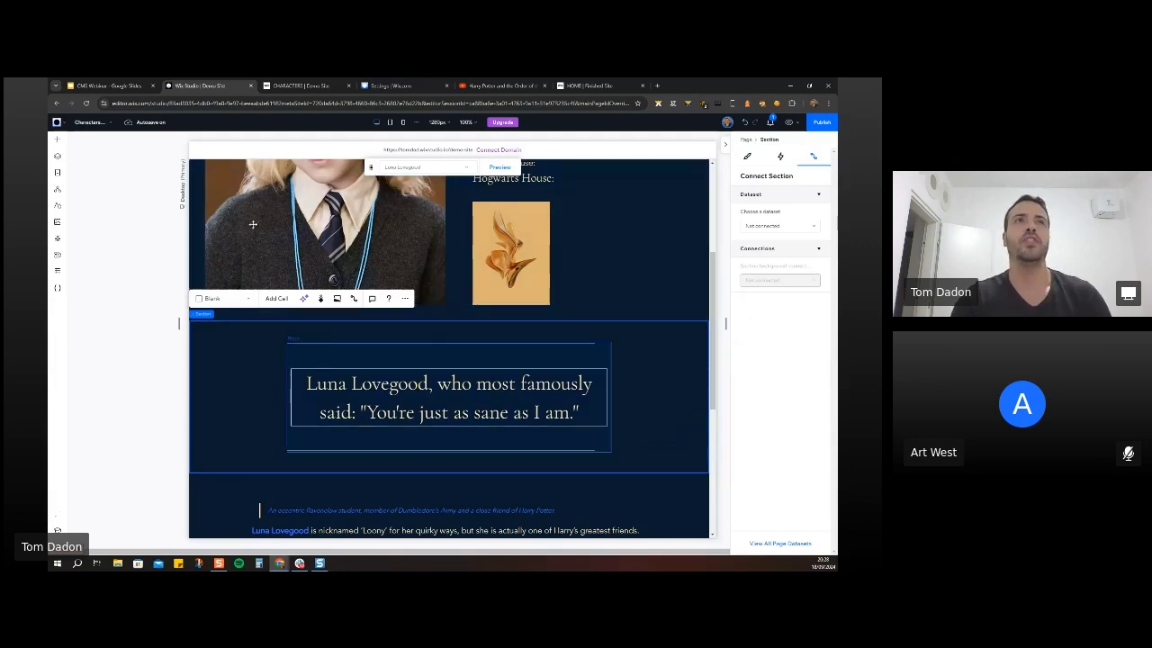
click(128, 87)
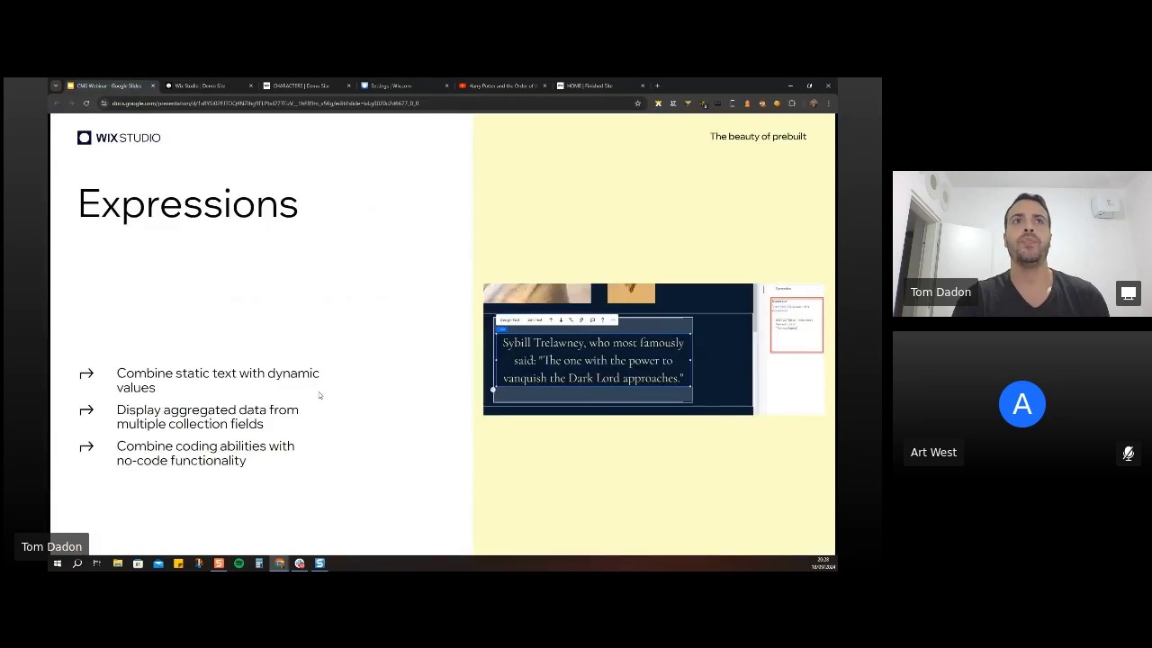
key(Right)
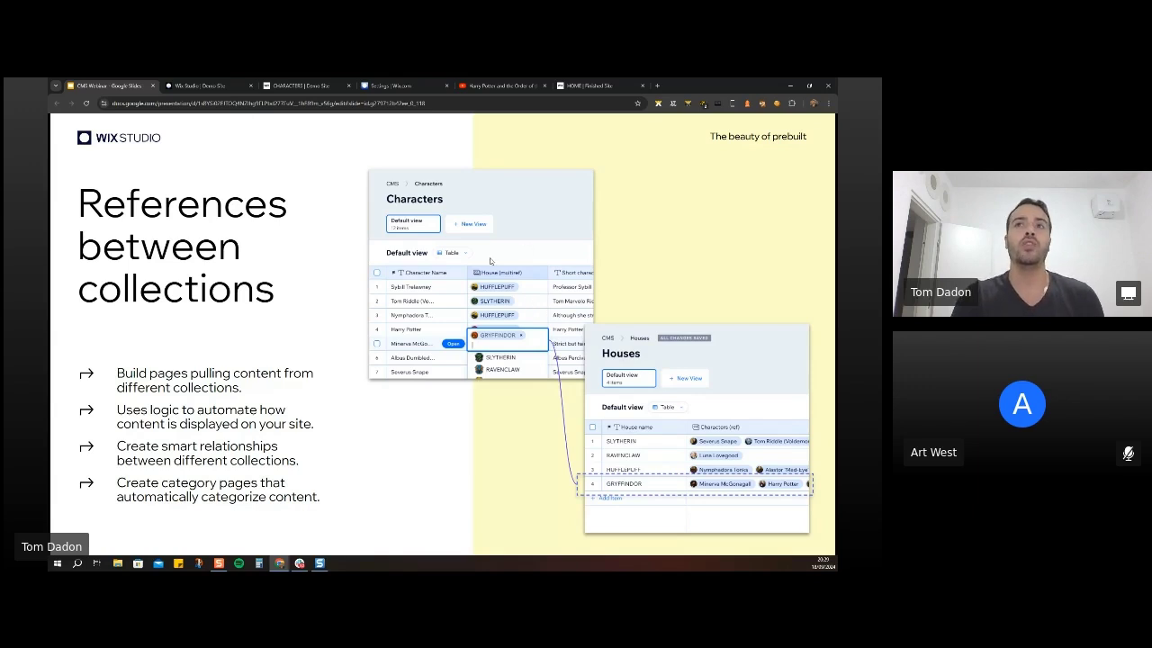
Switch back to Wix Studio and open the Characters collection in the CMS to view its House (multiref) field.
click(202, 85)
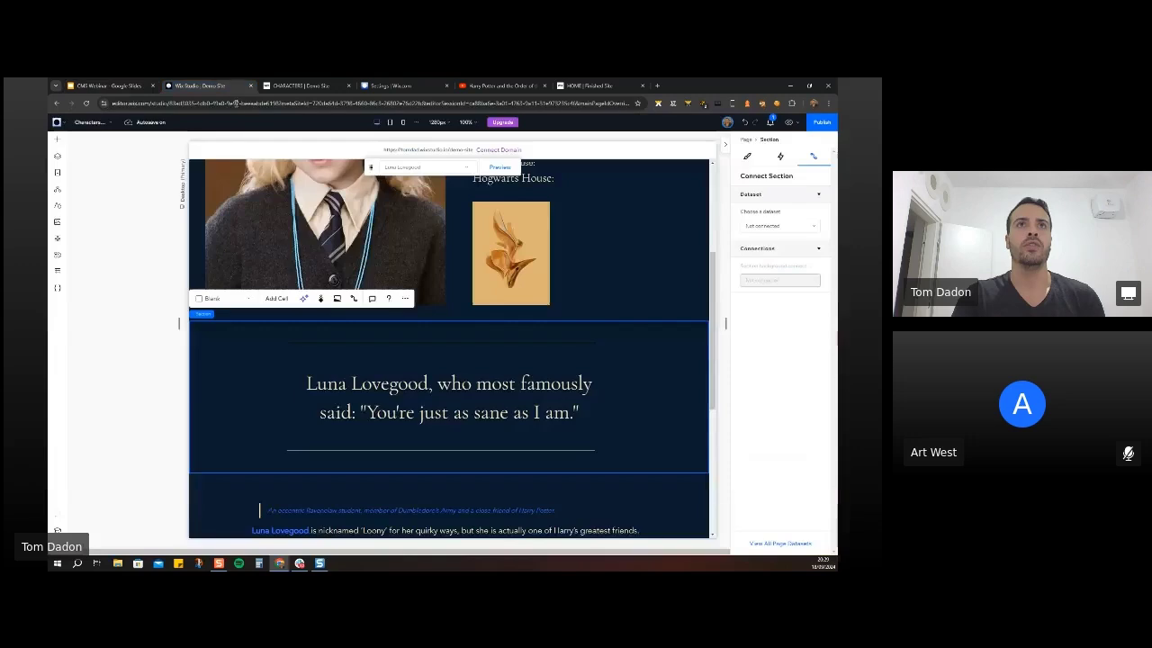
click(59, 268)
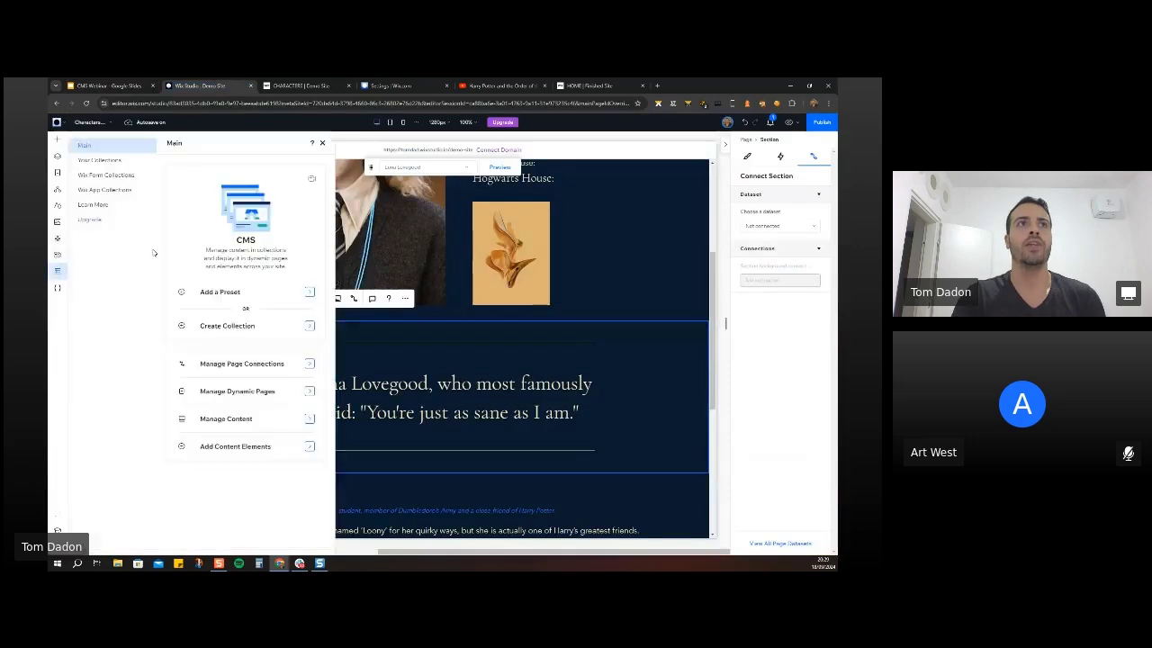
click(117, 162)
click(213, 256)
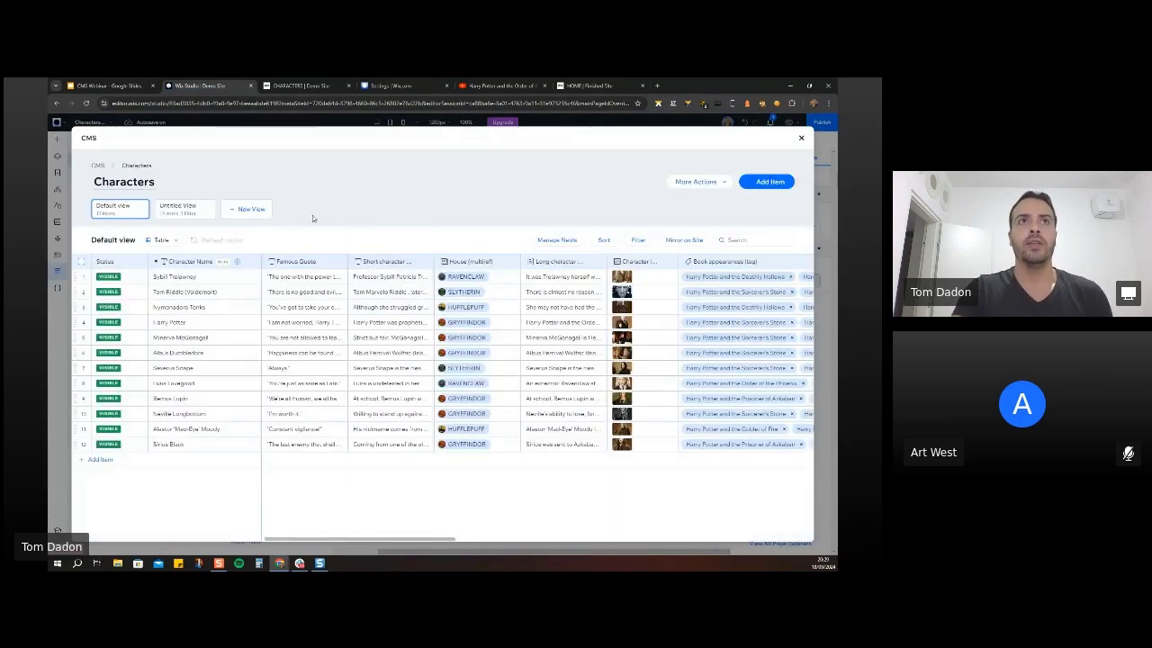
scroll(431, 544, right, 2)
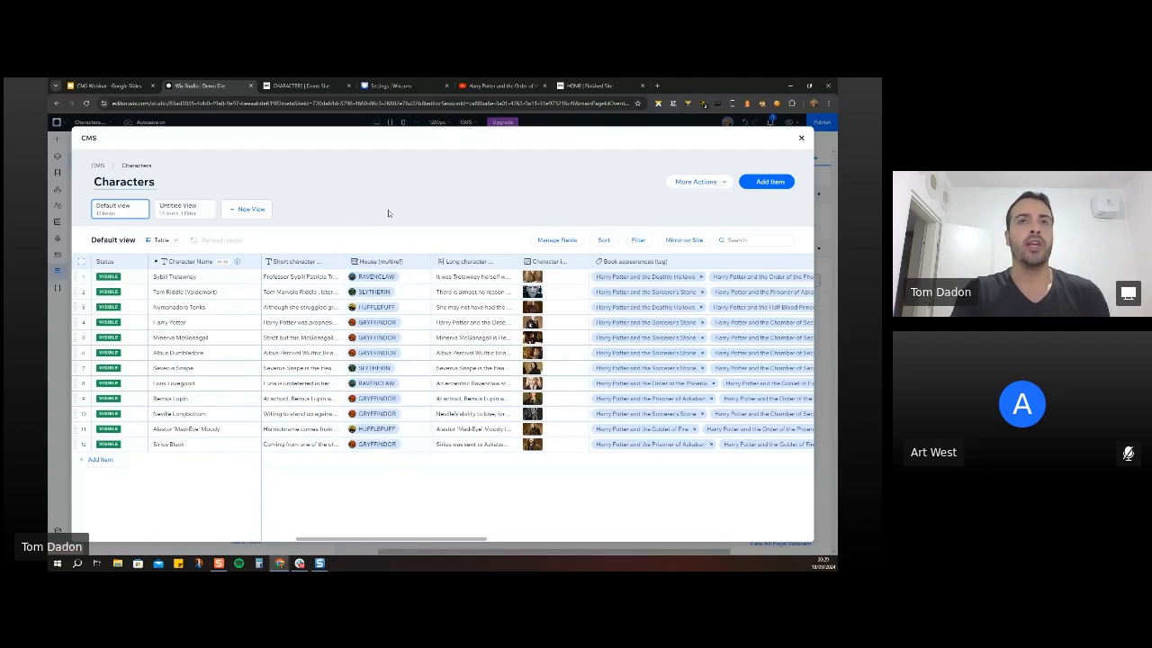
Examine the field type and referenced collection in the House (multiref) field's settings, leaving them as they are.
click(381, 265)
click(385, 287)
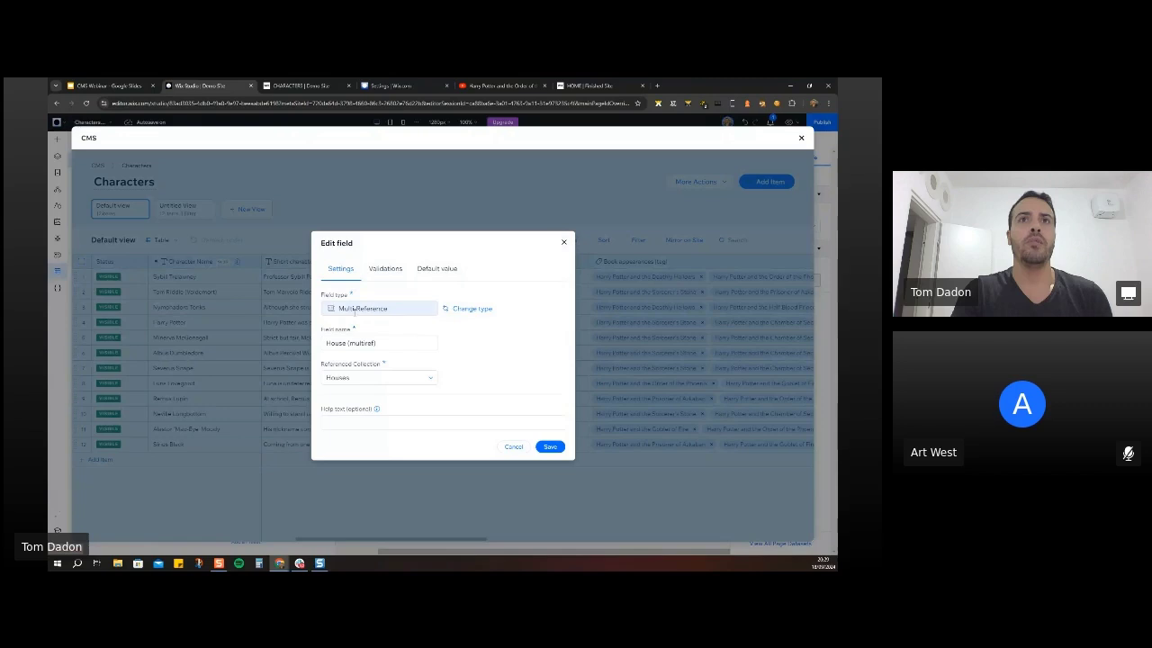
click(387, 378)
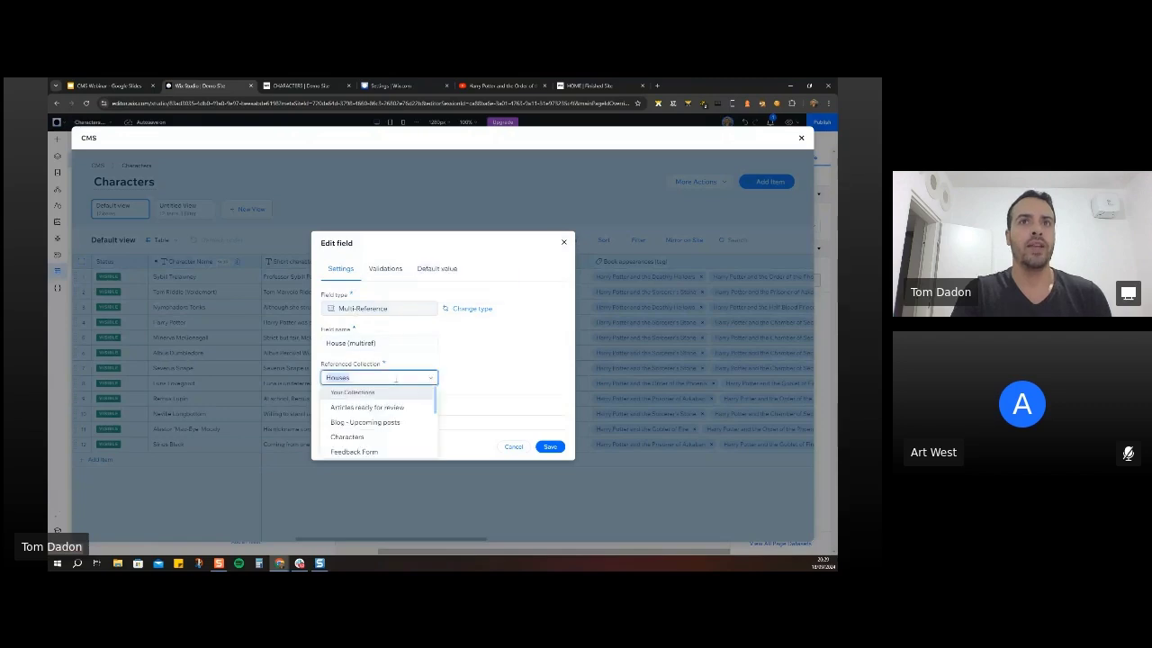
click(484, 378)
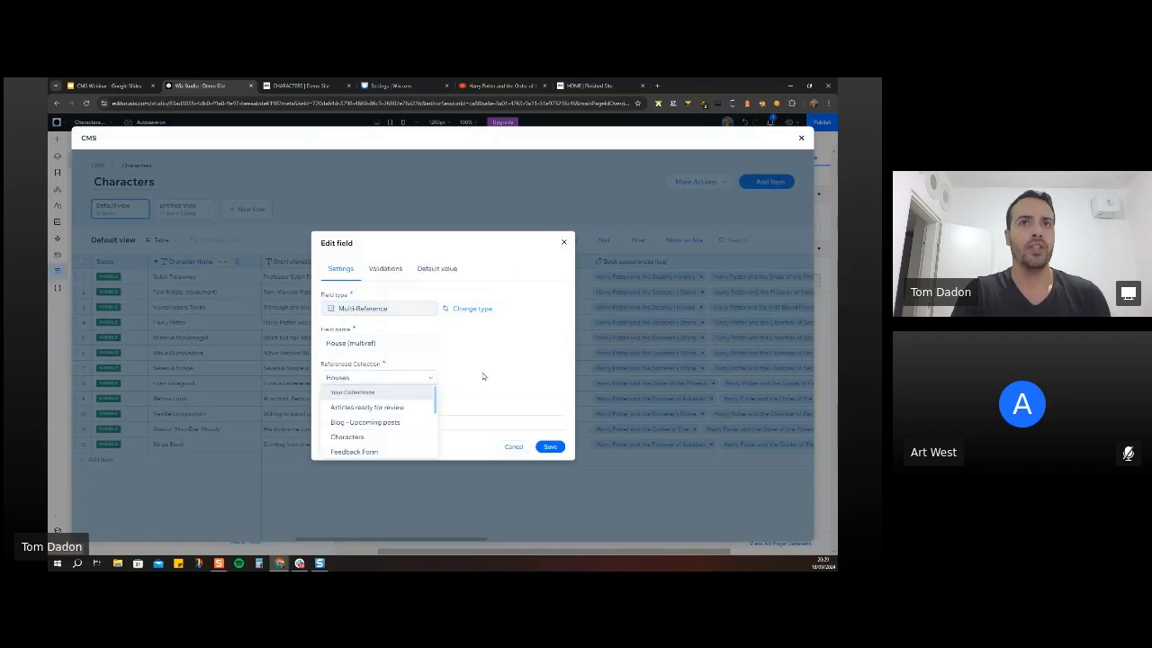
click(565, 243)
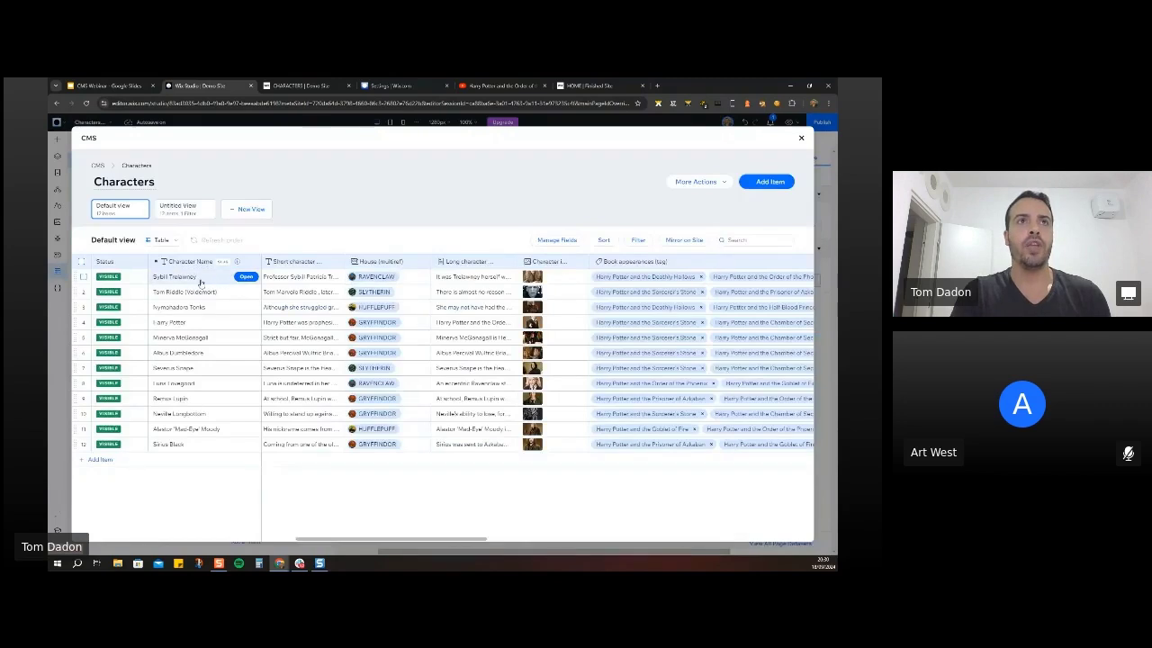
Open the Houses collection and examine the Characters (ref) field's referenced collection, then close the CMS.
click(98, 168)
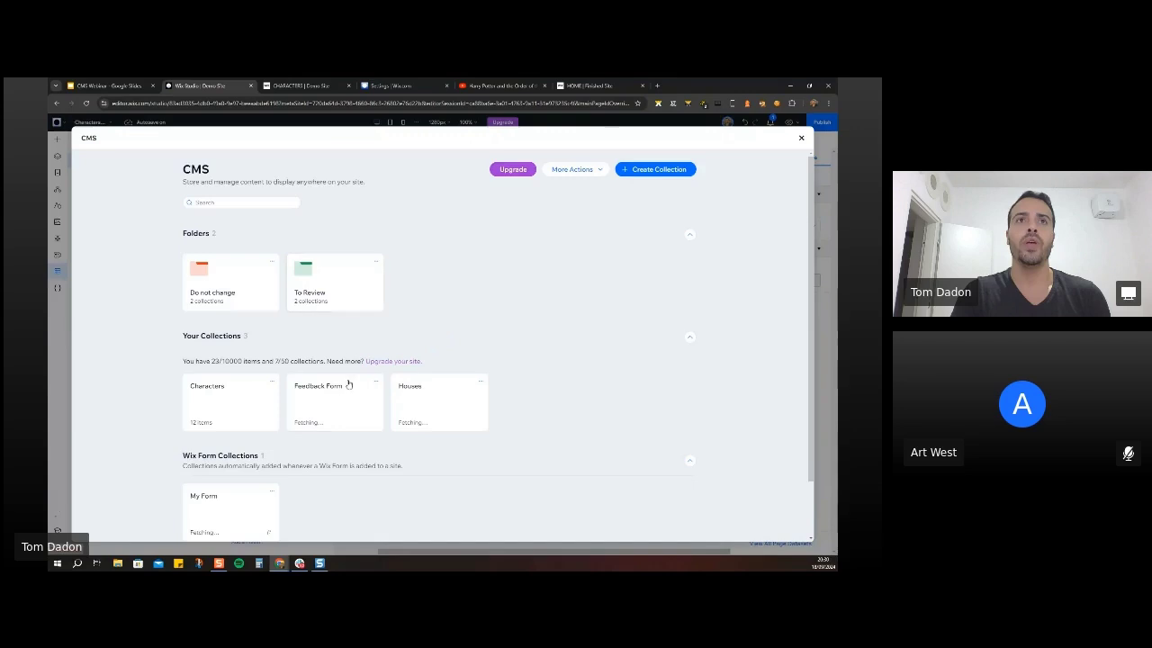
click(433, 364)
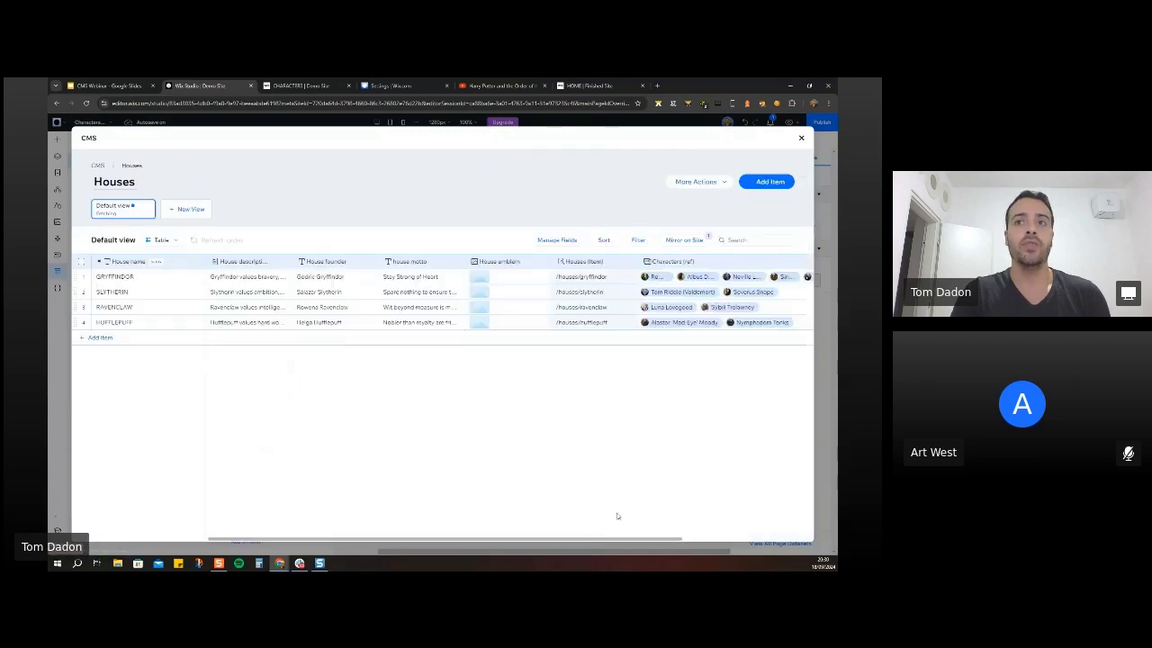
drag(618, 542, 701, 542)
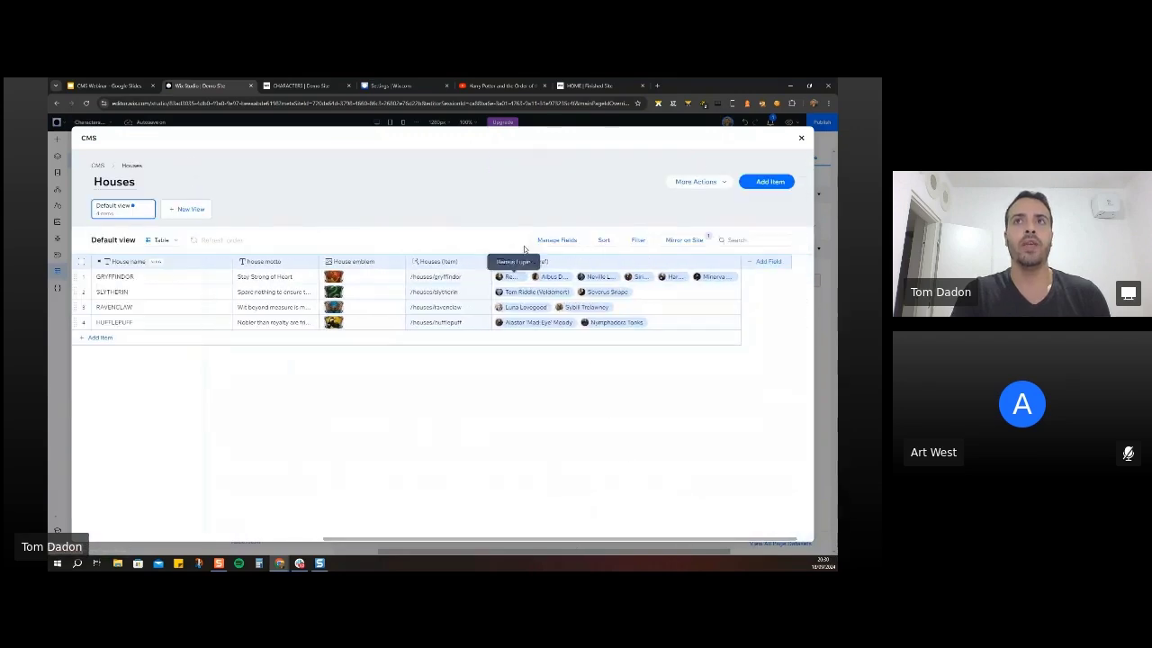
click(549, 265)
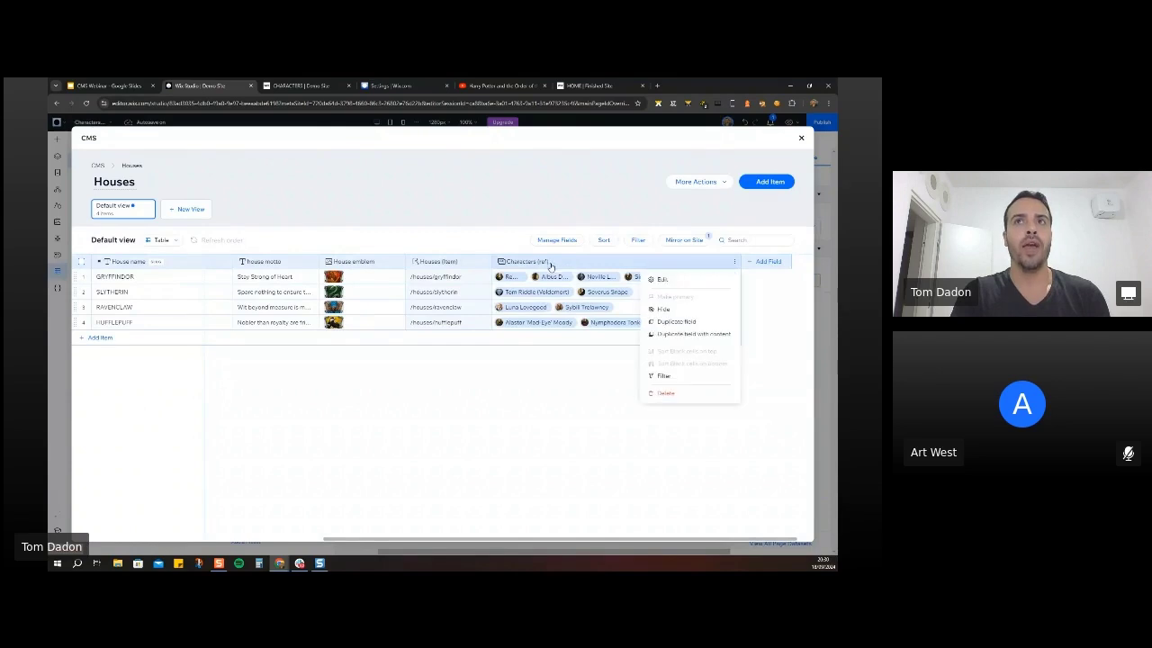
click(661, 281)
click(423, 377)
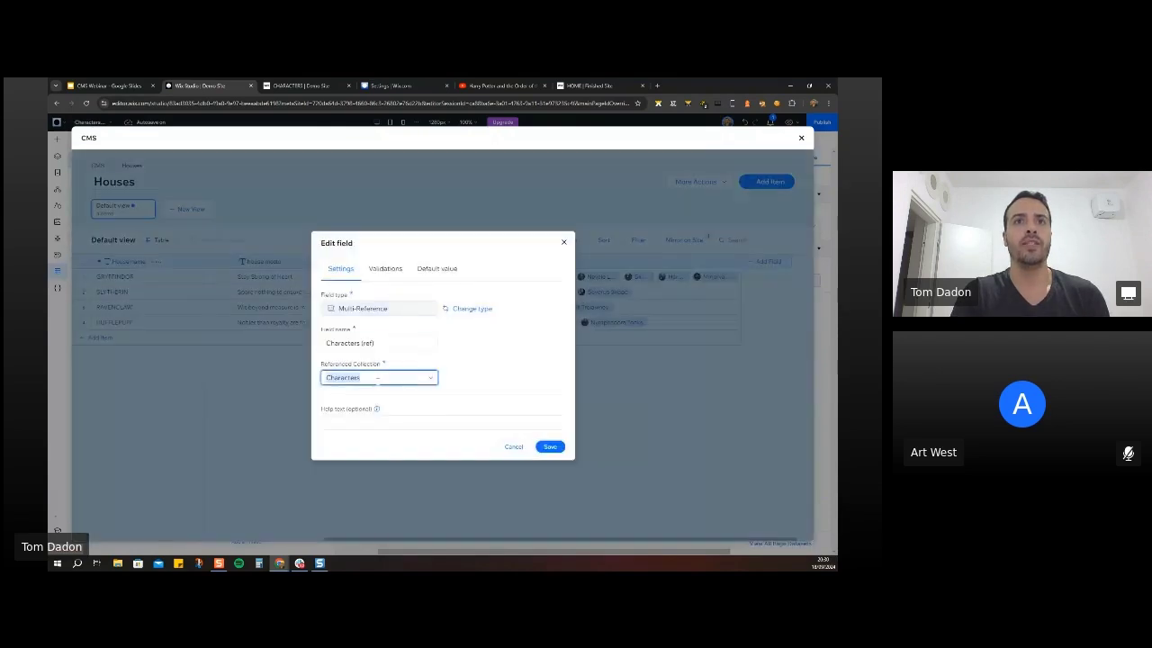
click(563, 243)
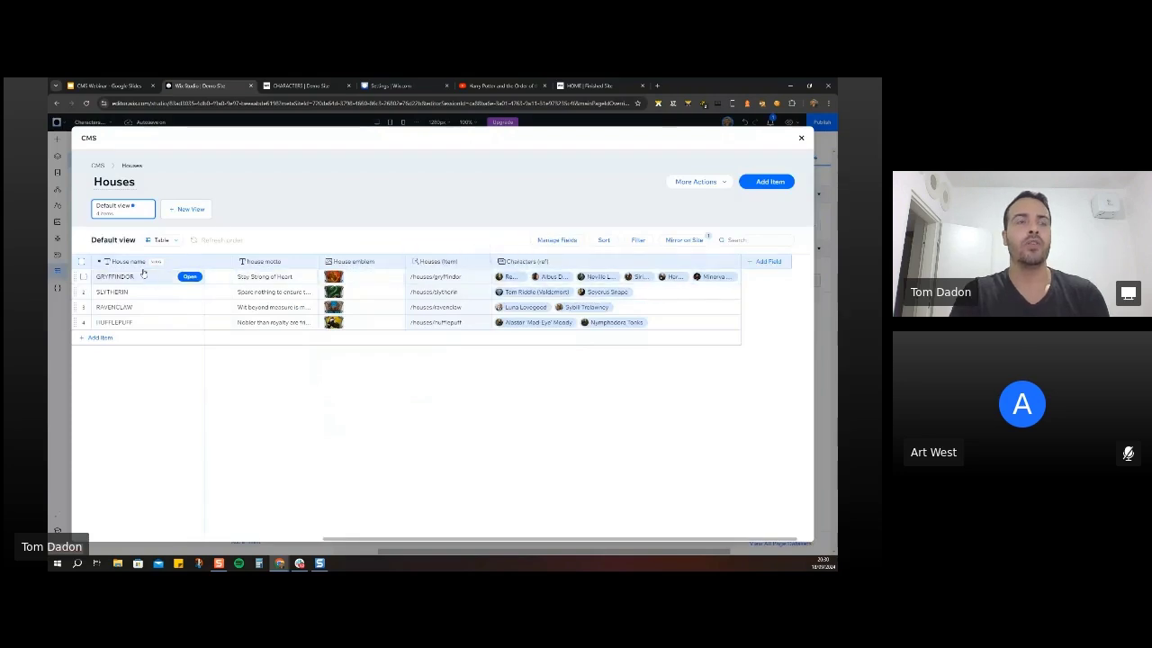
click(801, 138)
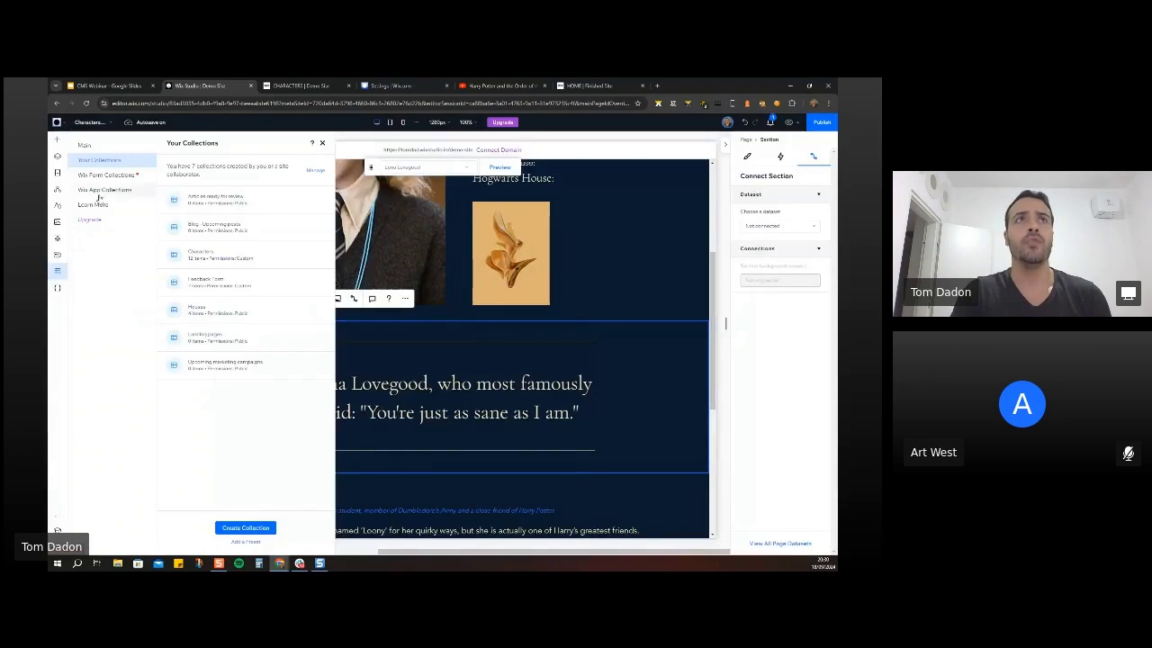
Connect the larger "Hogwarts House:" text to the House name field through a new dataset for the Houses collection.
click(530, 269)
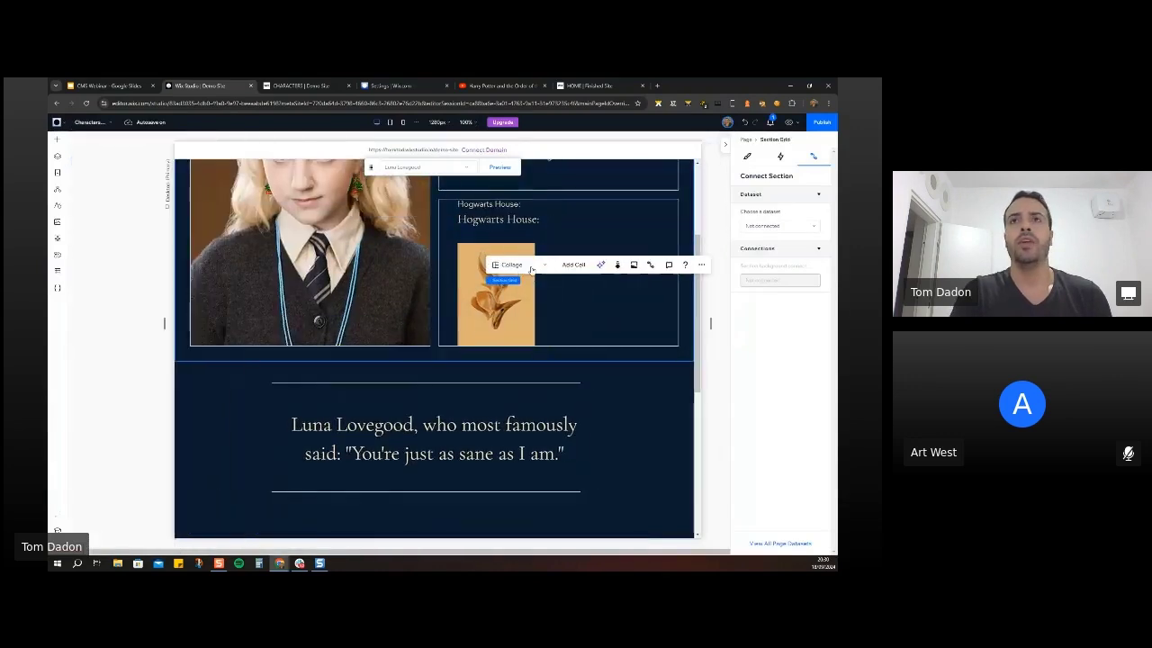
scroll(531, 270, up, 2)
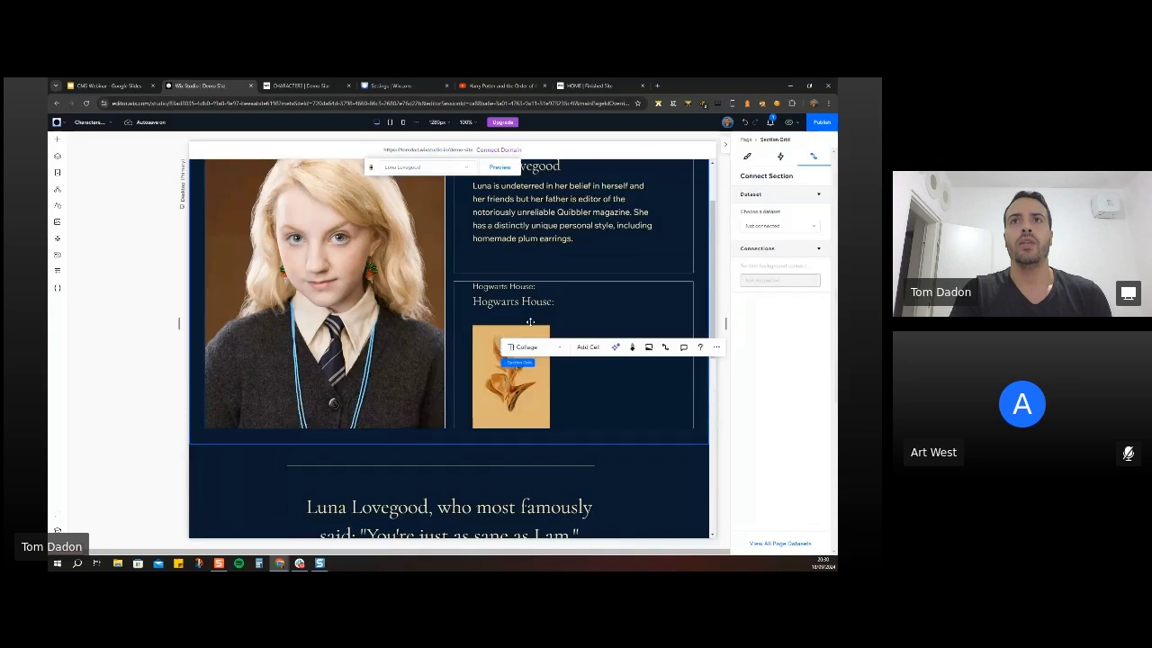
scroll(530, 321, up, 1)
click(520, 340)
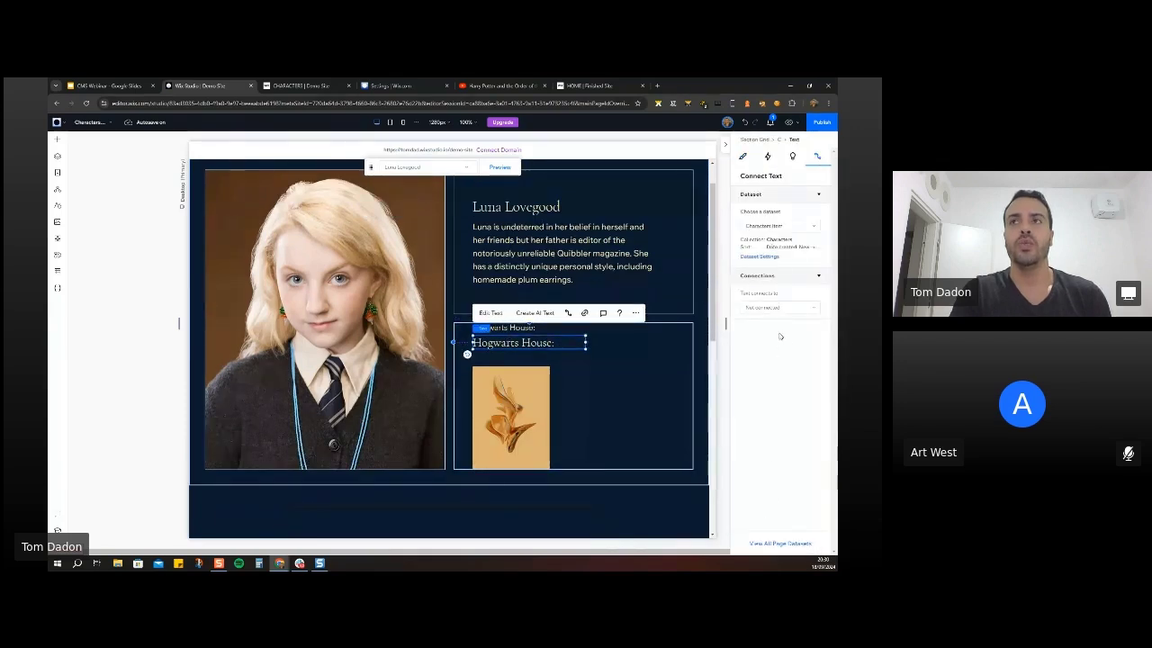
click(779, 306)
click(780, 227)
click(779, 227)
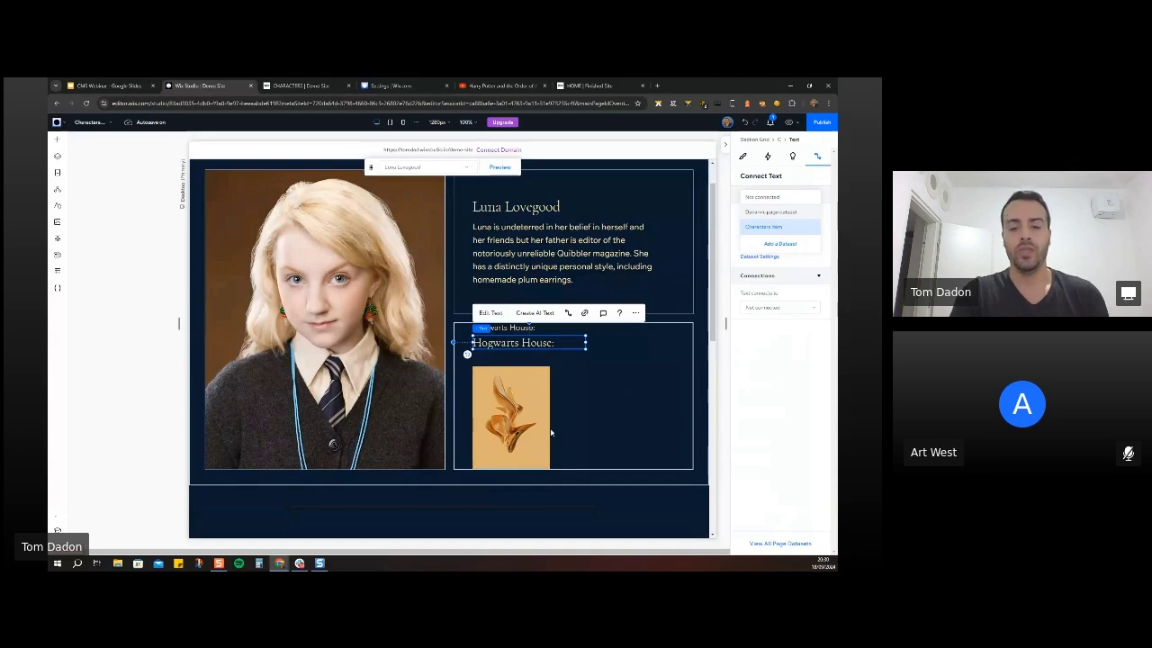
click(780, 246)
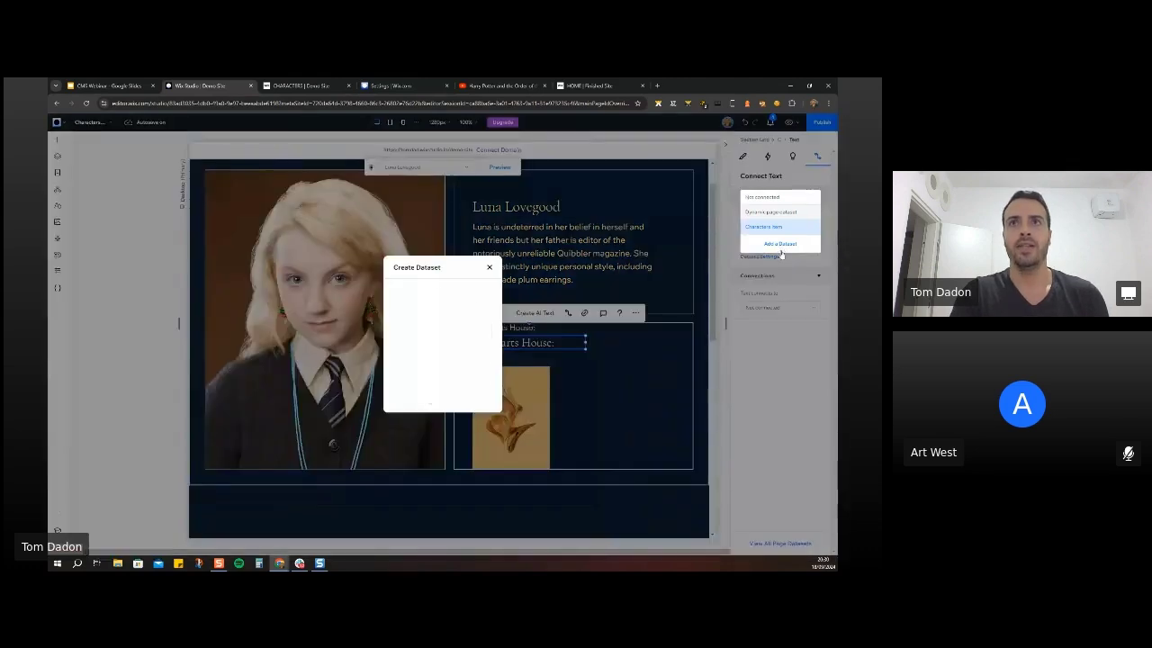
click(451, 337)
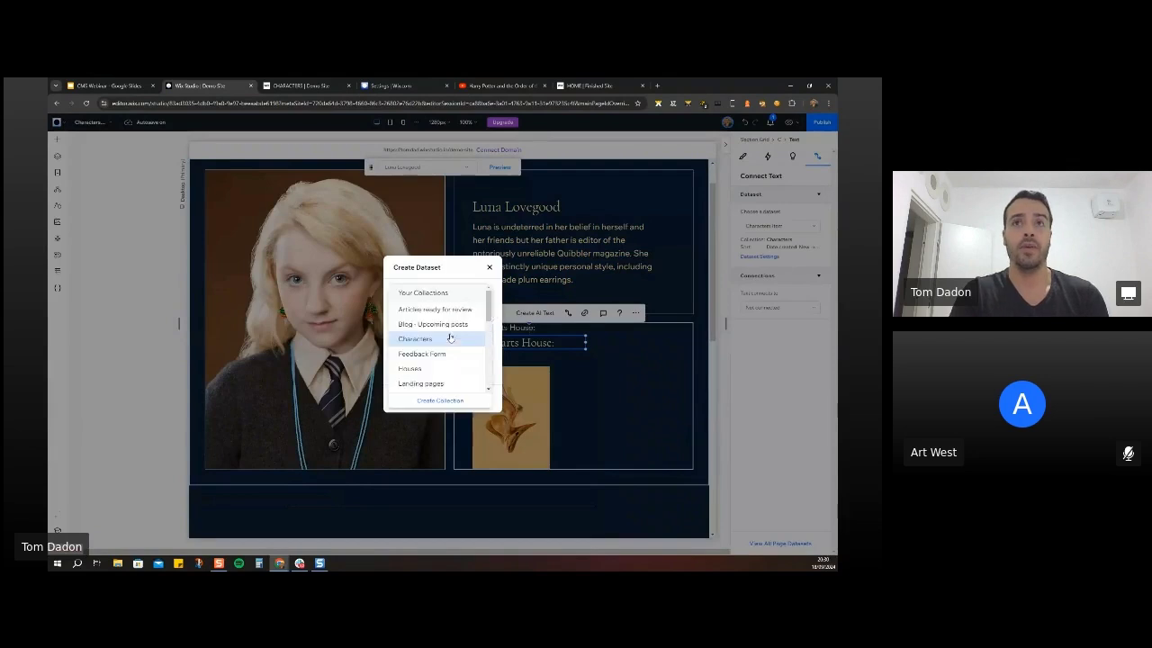
click(419, 322)
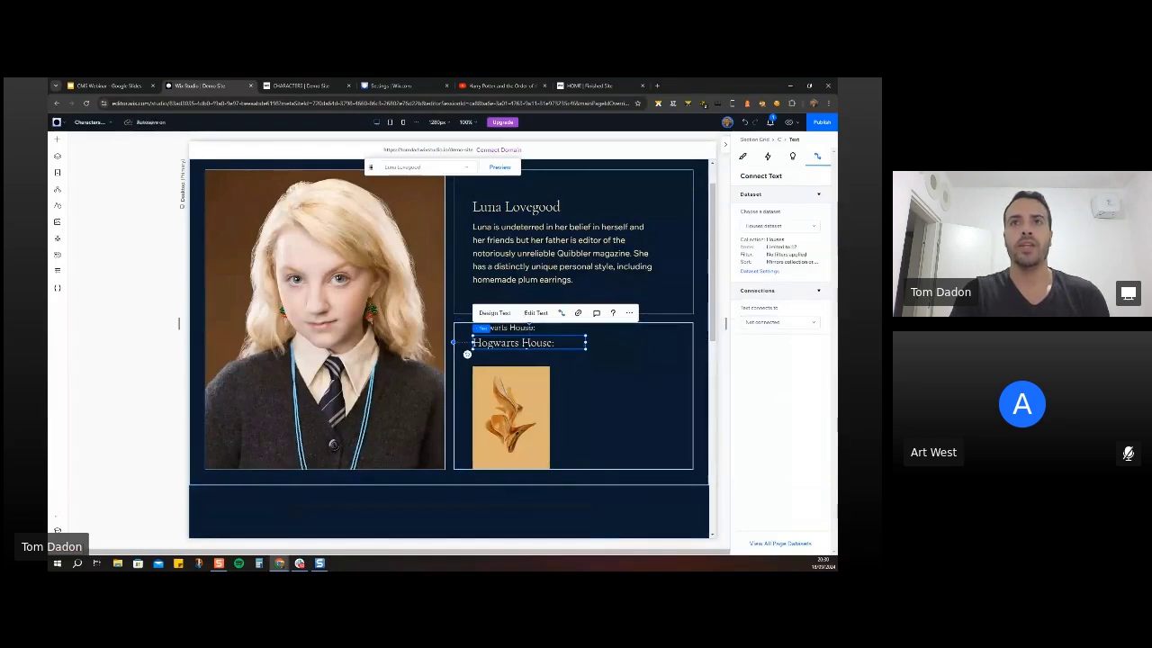
click(779, 321)
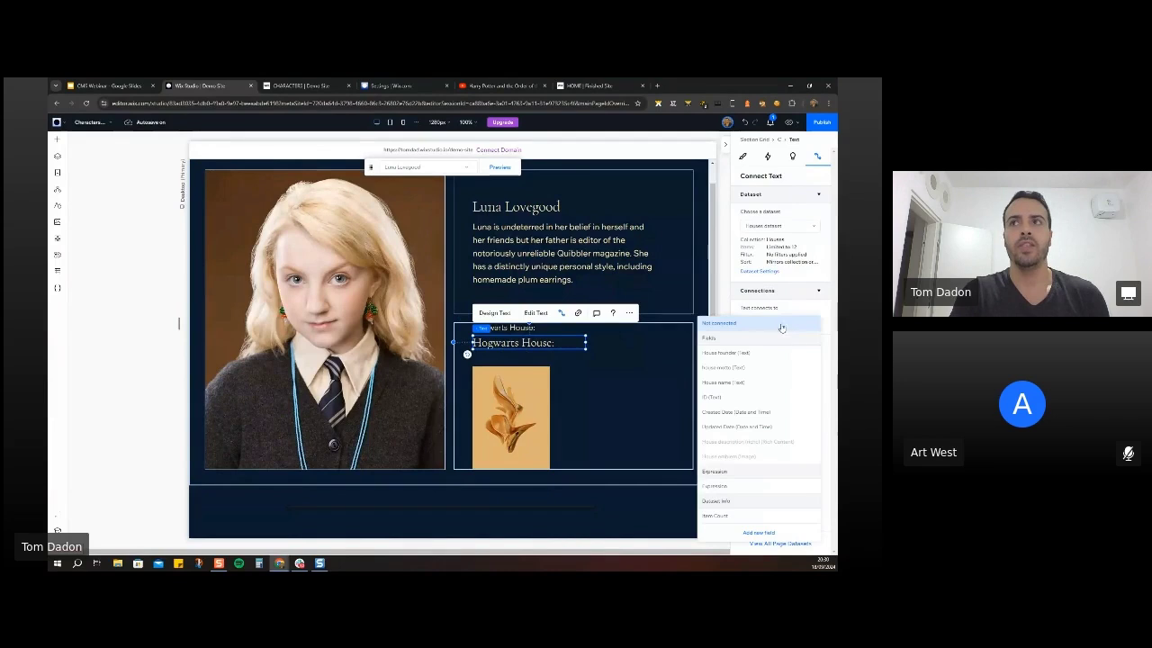
click(733, 382)
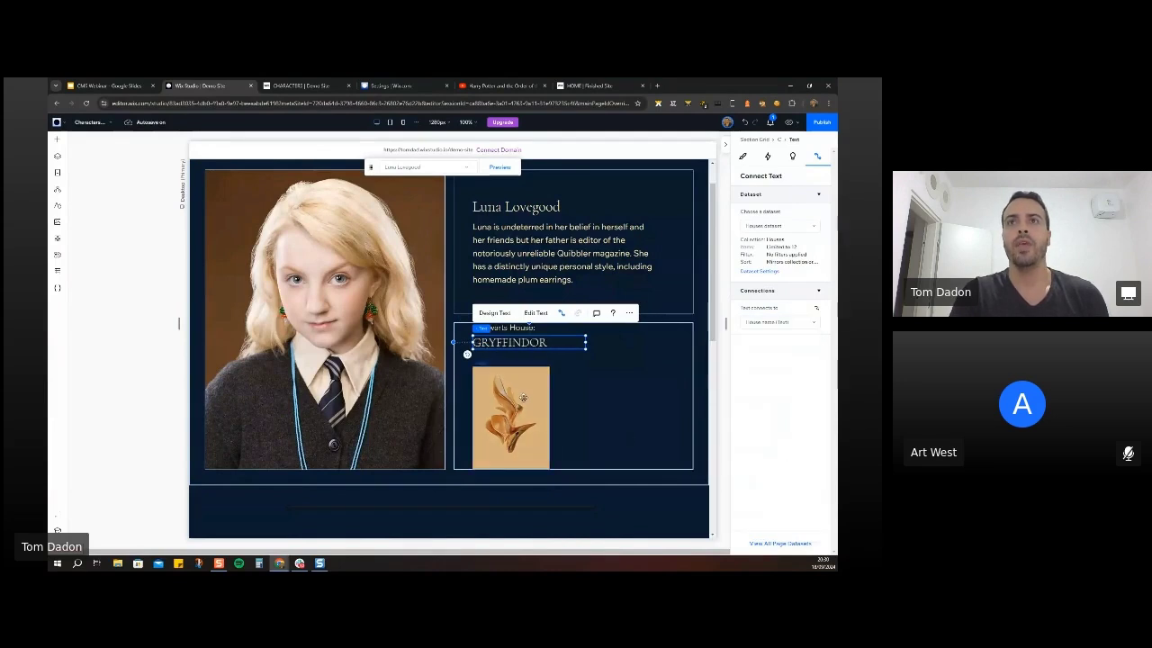
Connect the image below the house name to the Houses dataset, with House emblem as its image source.
click(542, 416)
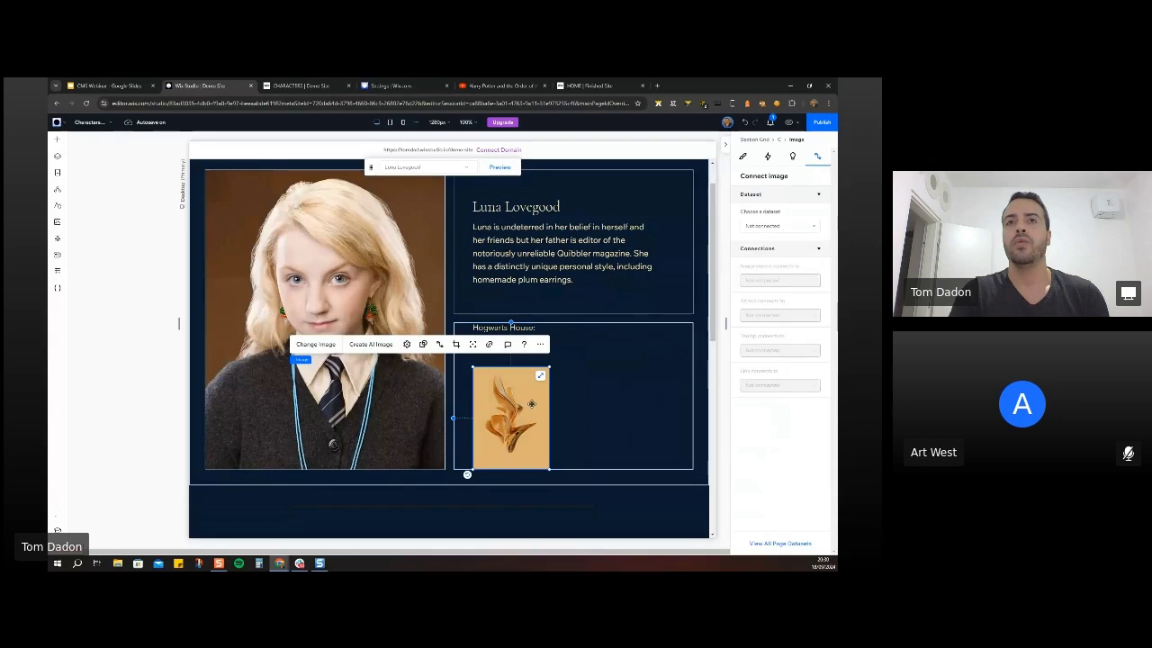
click(770, 226)
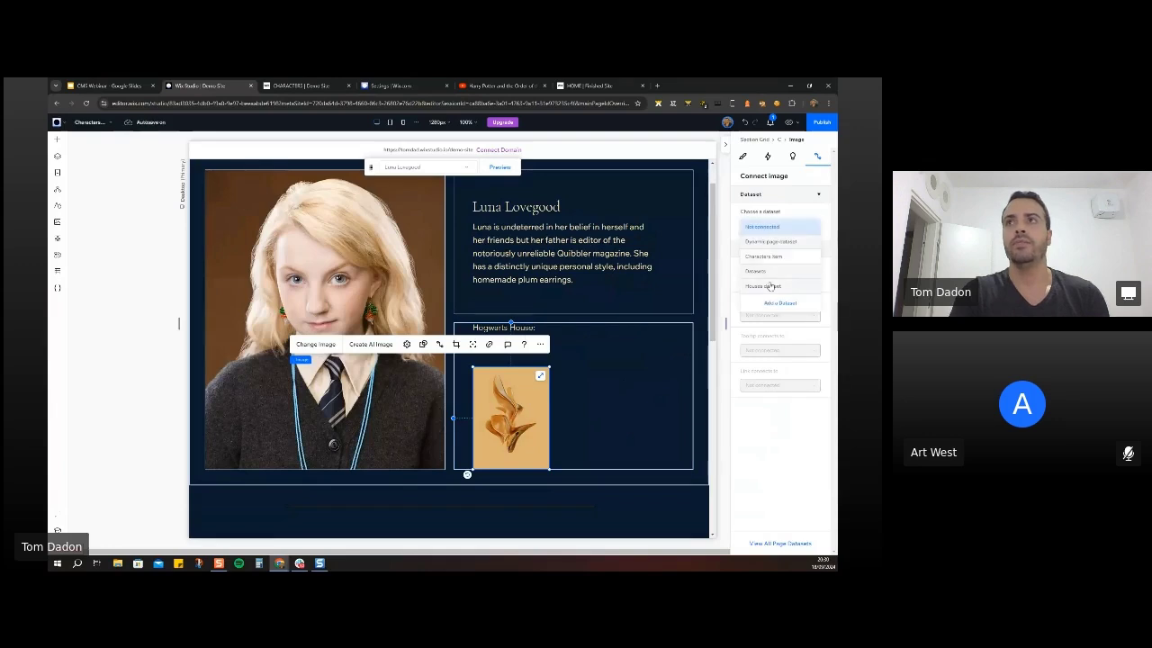
click(767, 285)
click(766, 322)
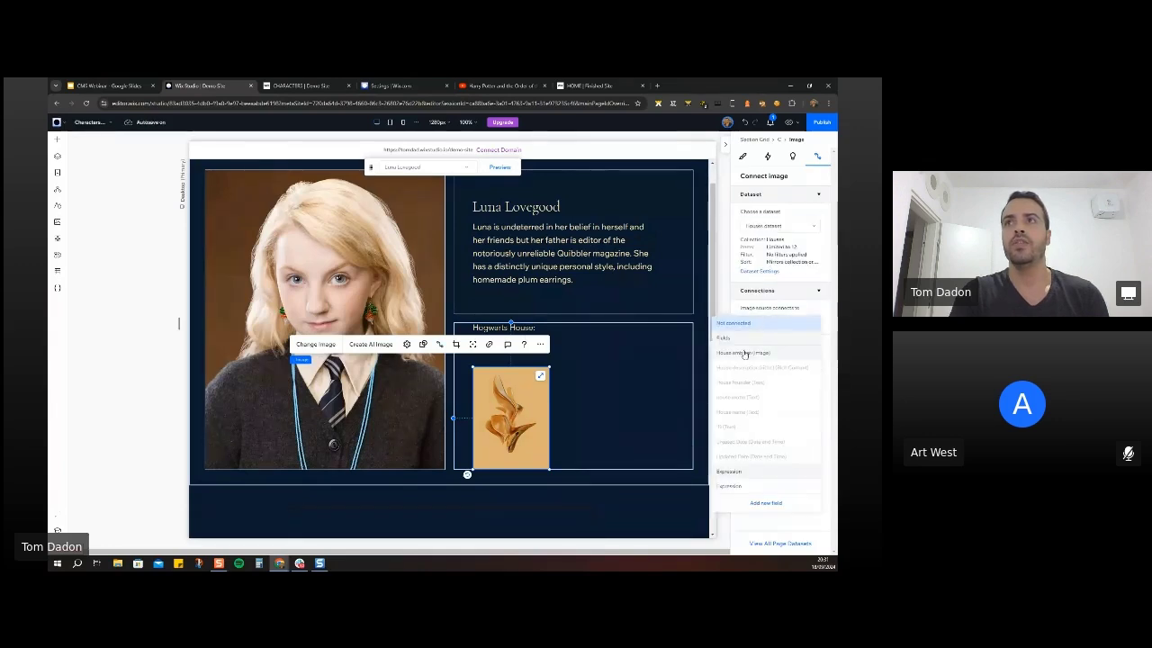
click(760, 352)
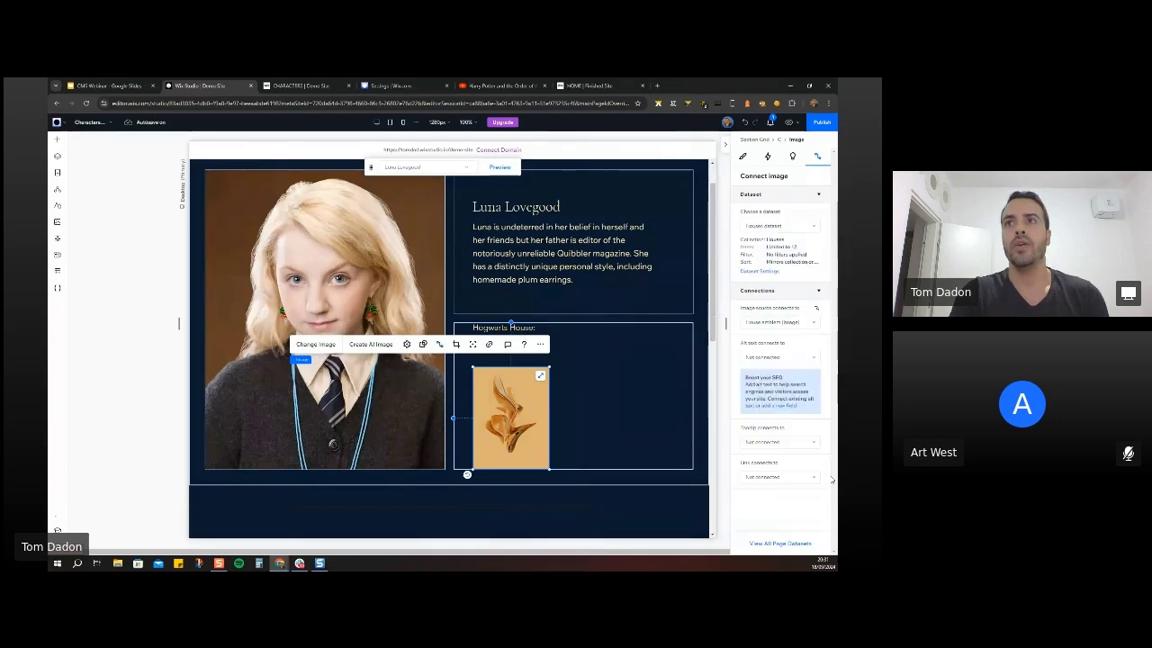
click(600, 366)
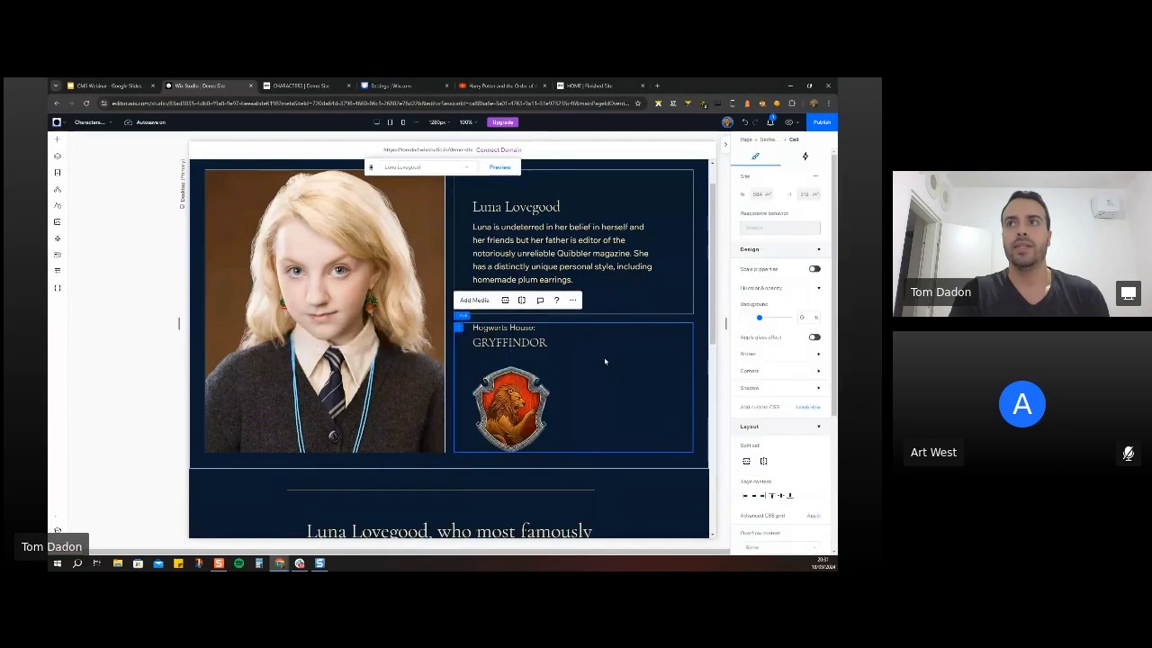
Switch the dynamic page among Alastor 'Mad-Eye' Moody, Tom Riddle (Voldemort) and Severus Snape to compare their house details, and check the emblem's dataset connection.
click(452, 170)
click(426, 188)
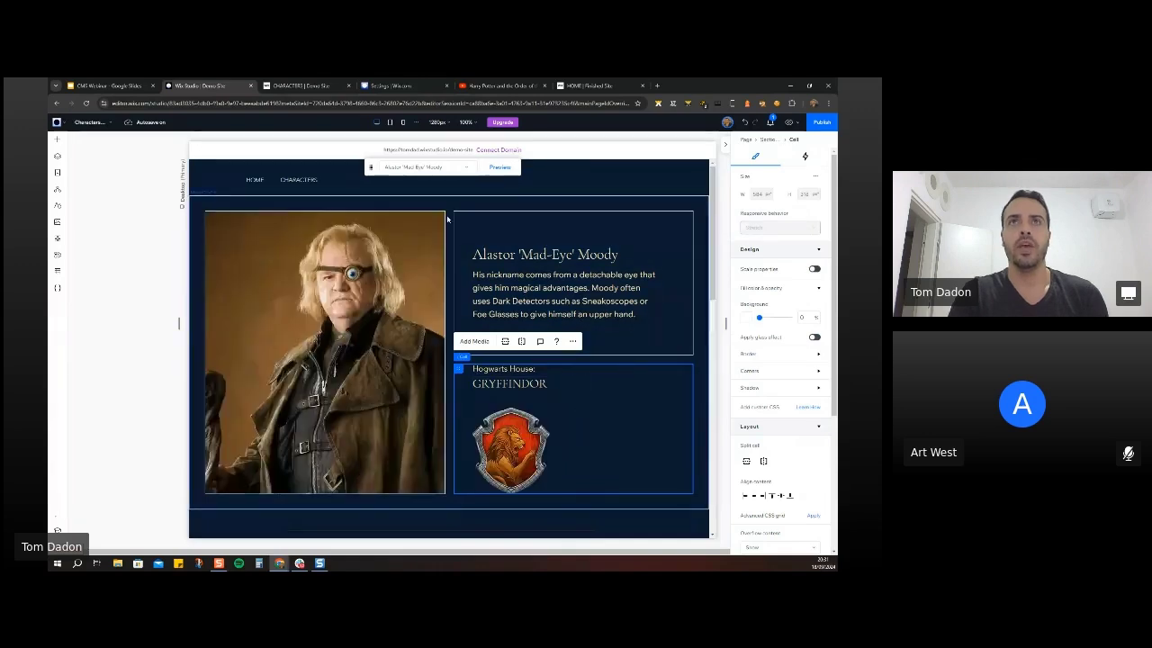
click(435, 167)
click(415, 346)
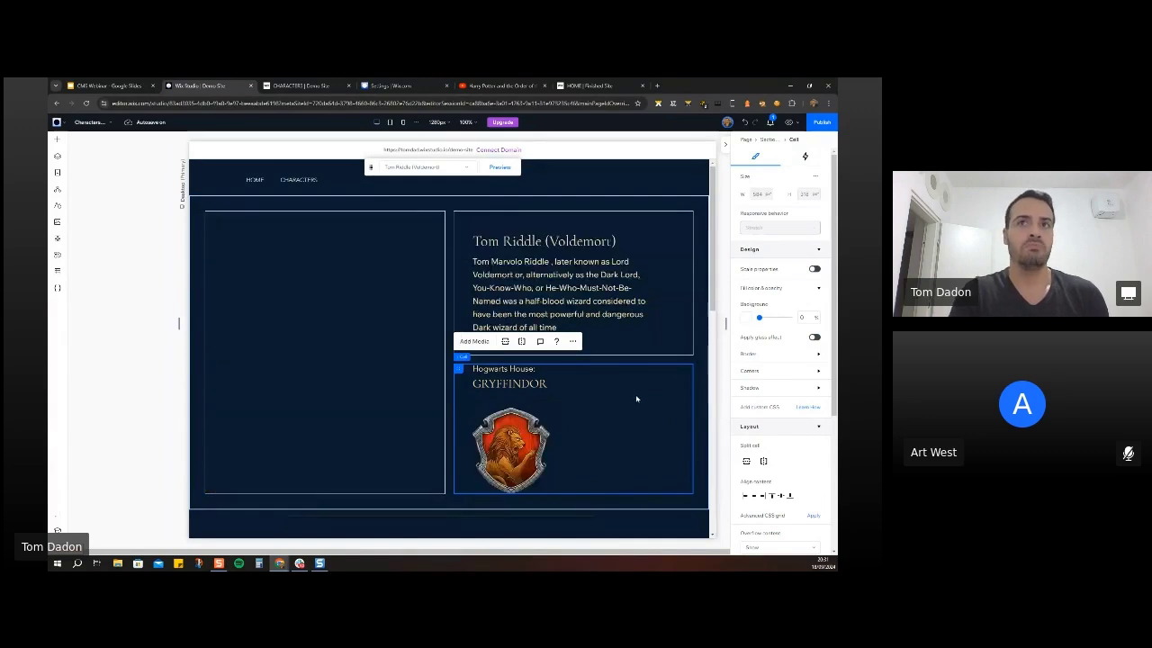
click(434, 168)
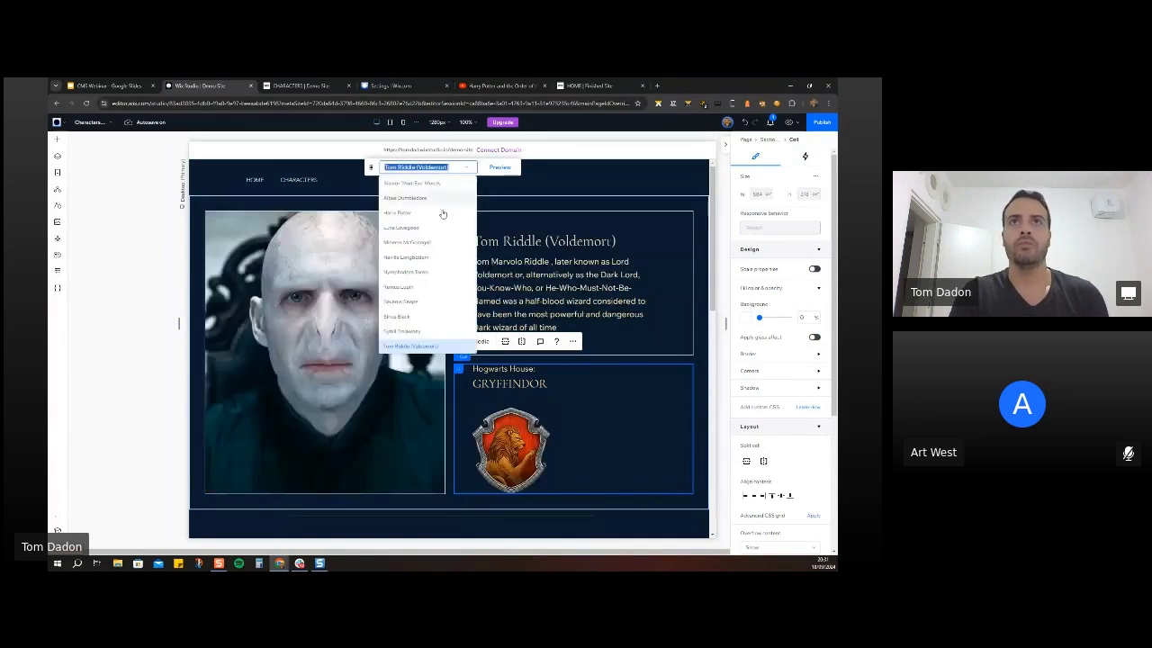
click(431, 298)
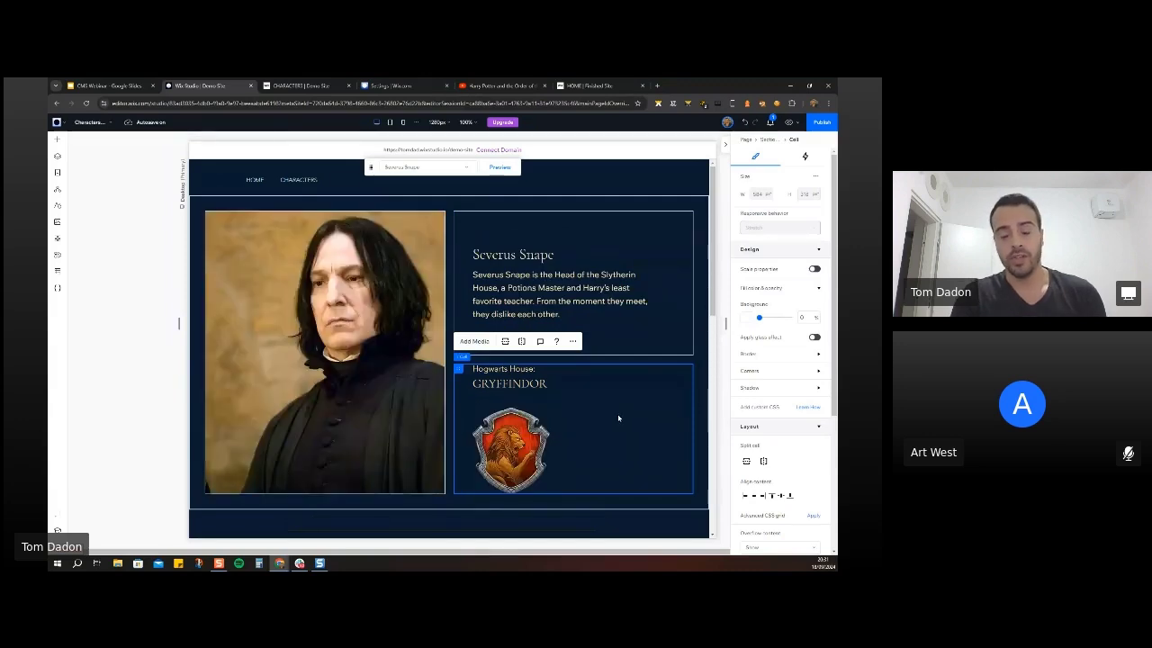
click(530, 444)
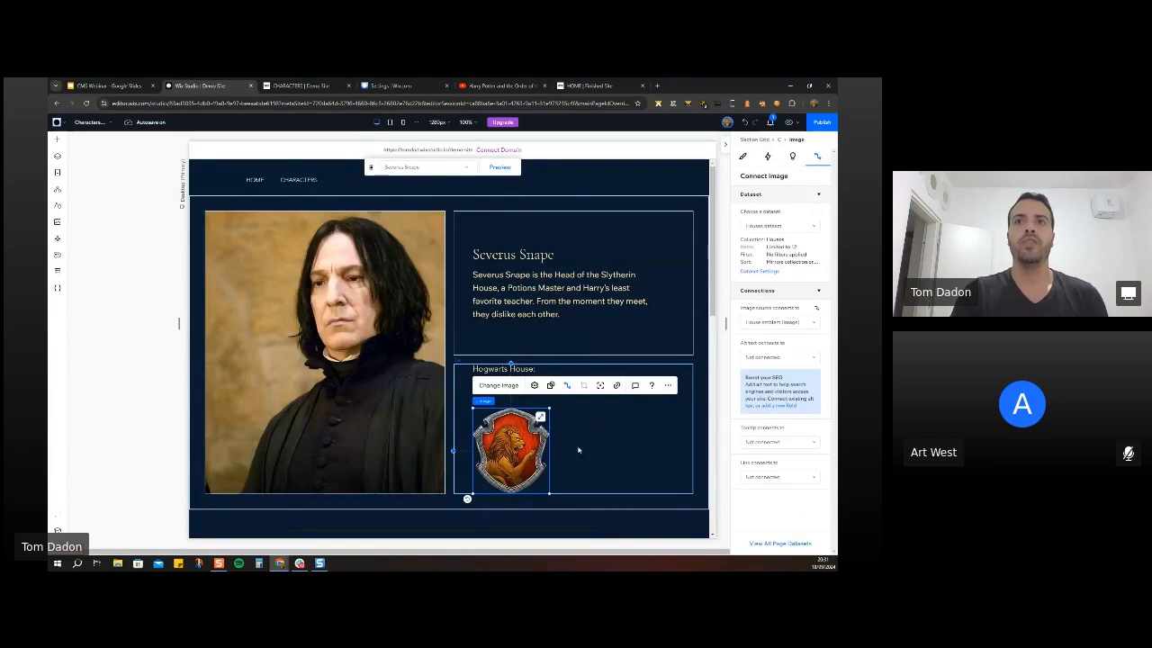
click(593, 452)
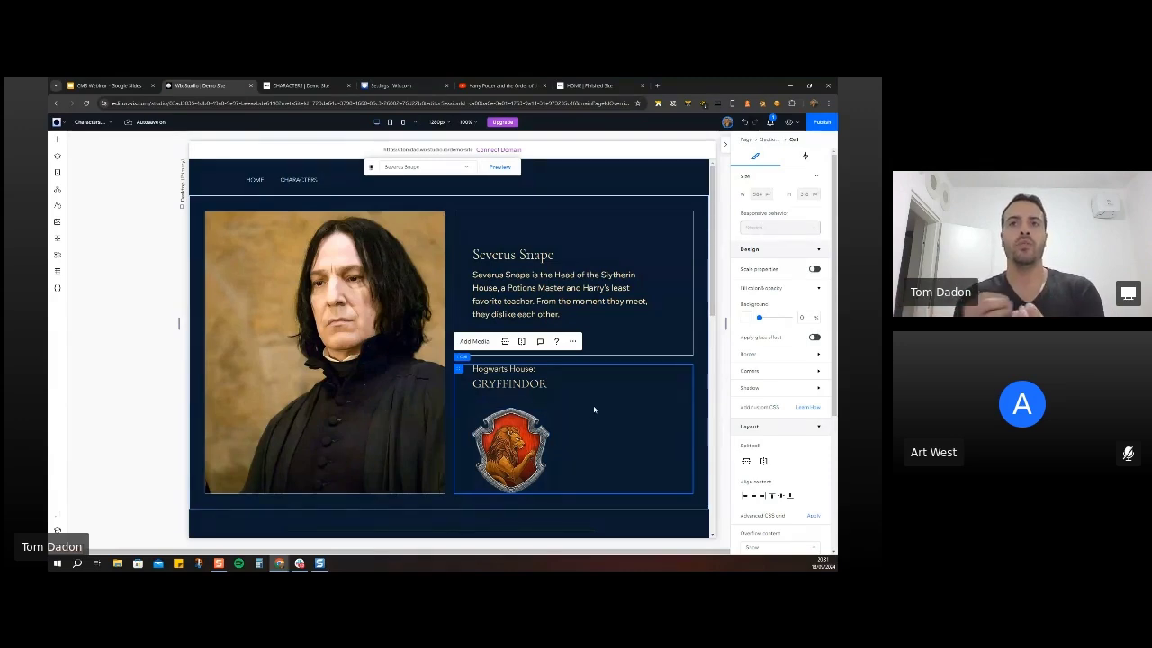
Add a filter to the Houses dataset where the Characters (ref) field includes the current item of the Characters Item dataset.
click(533, 374)
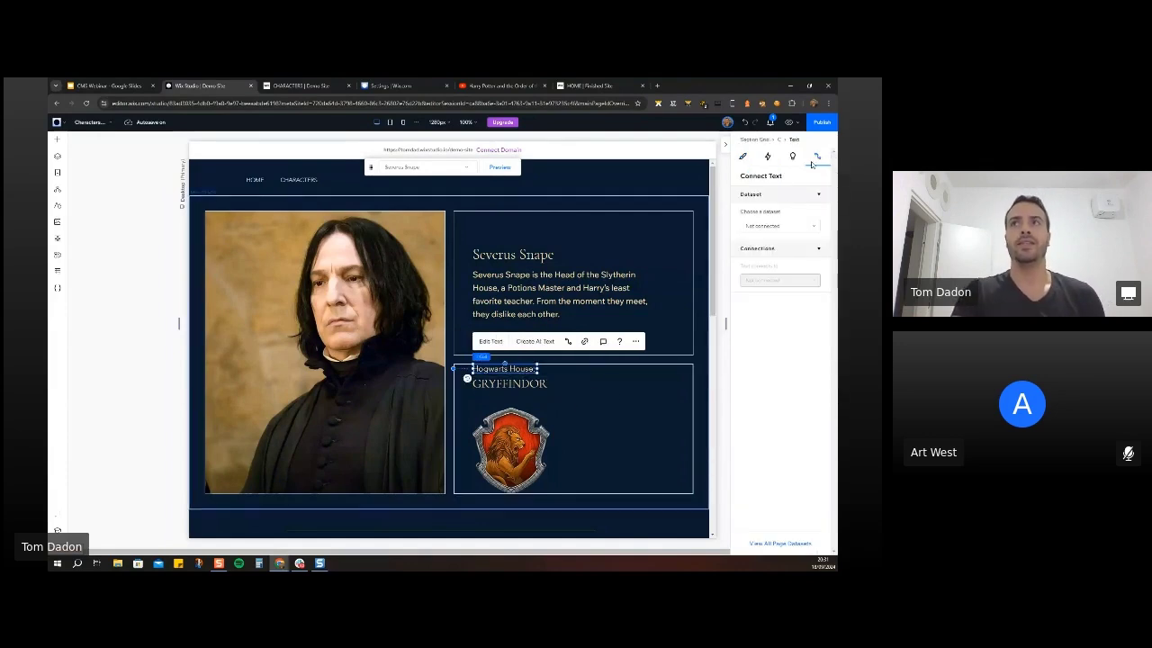
click(780, 543)
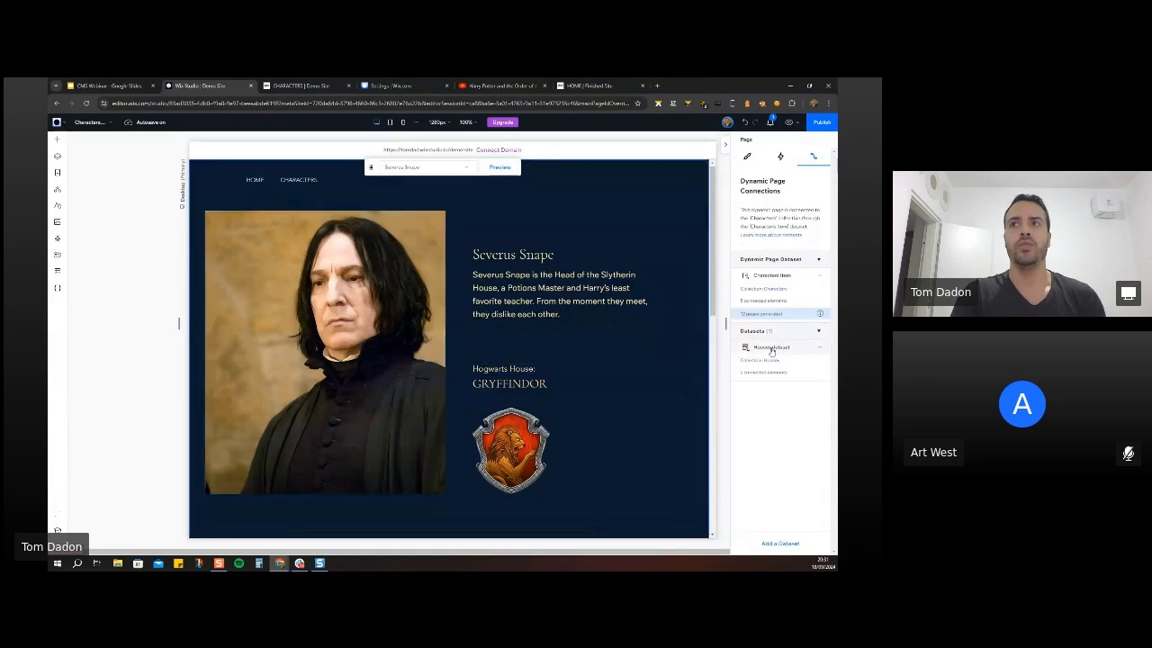
click(821, 350)
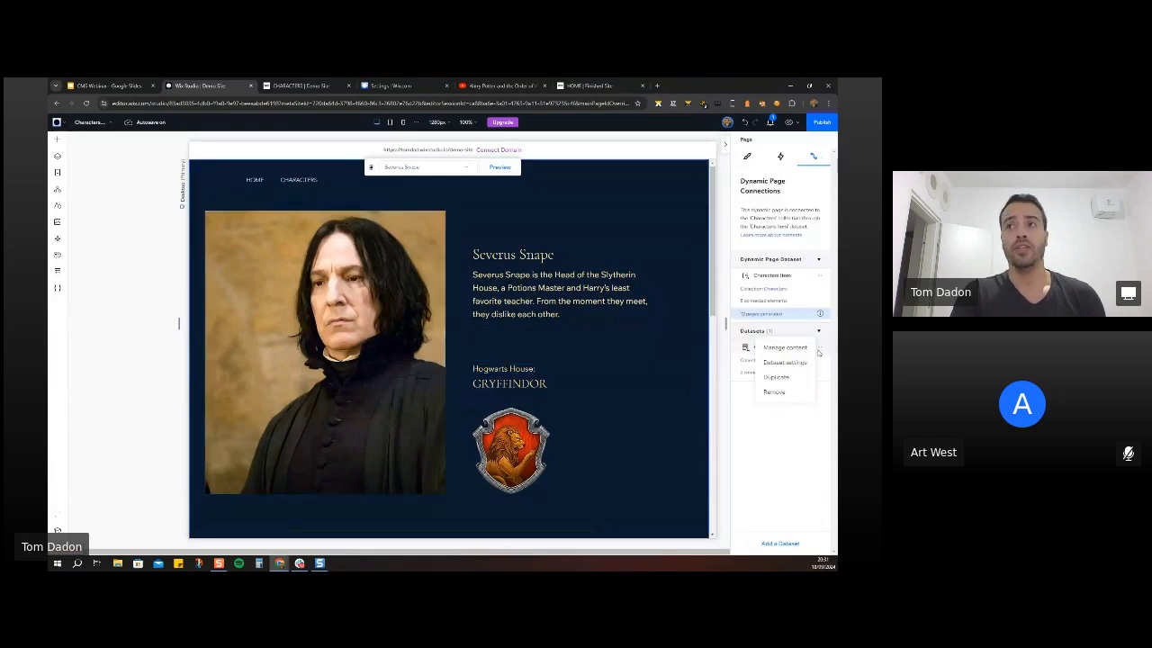
click(786, 363)
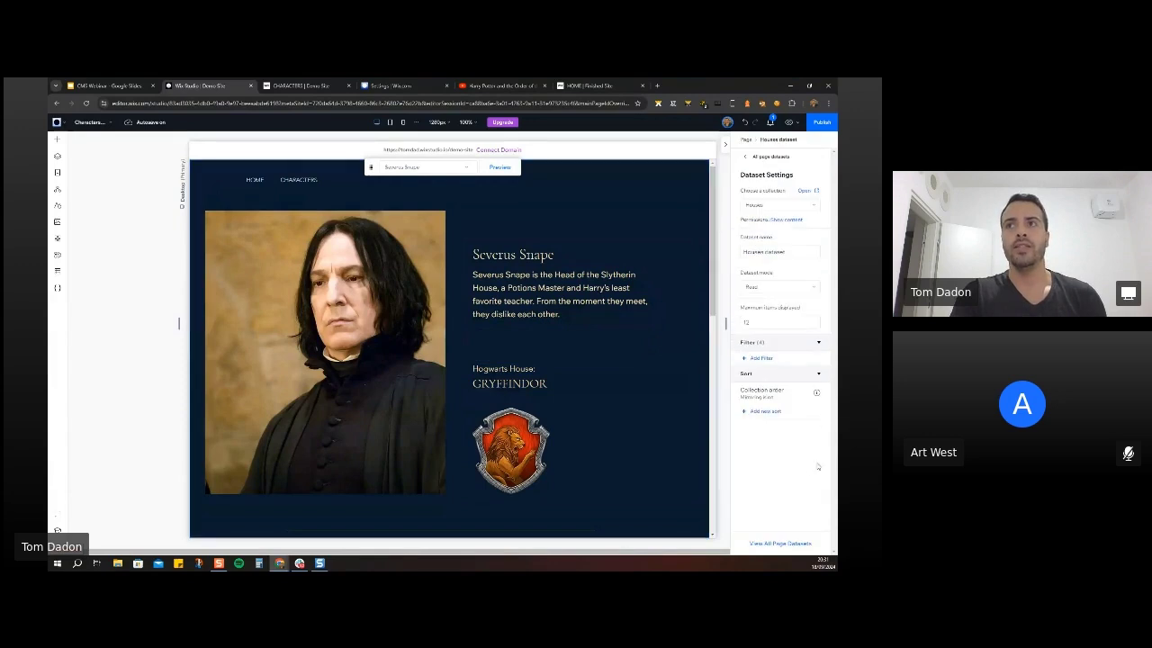
click(779, 359)
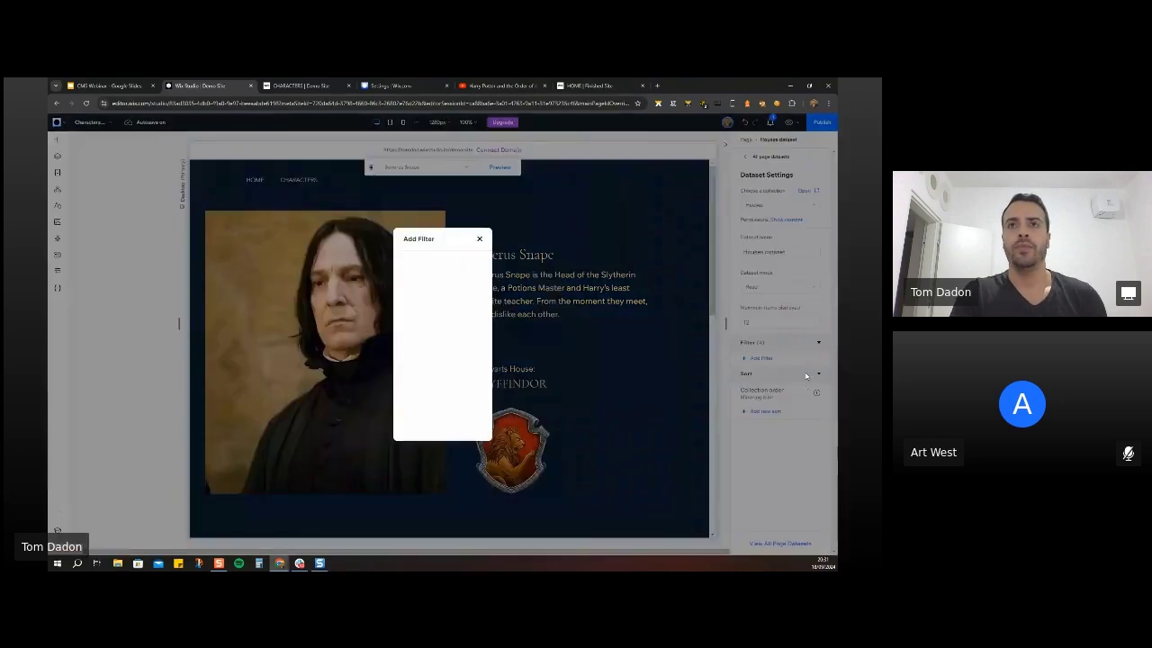
click(452, 275)
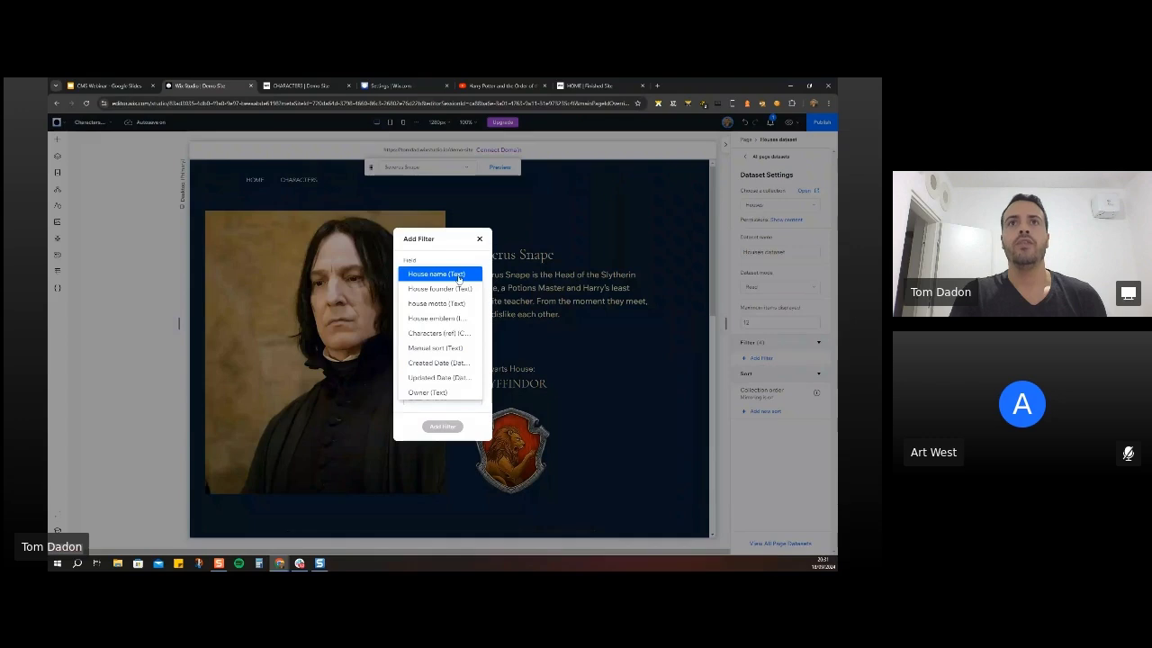
click(439, 334)
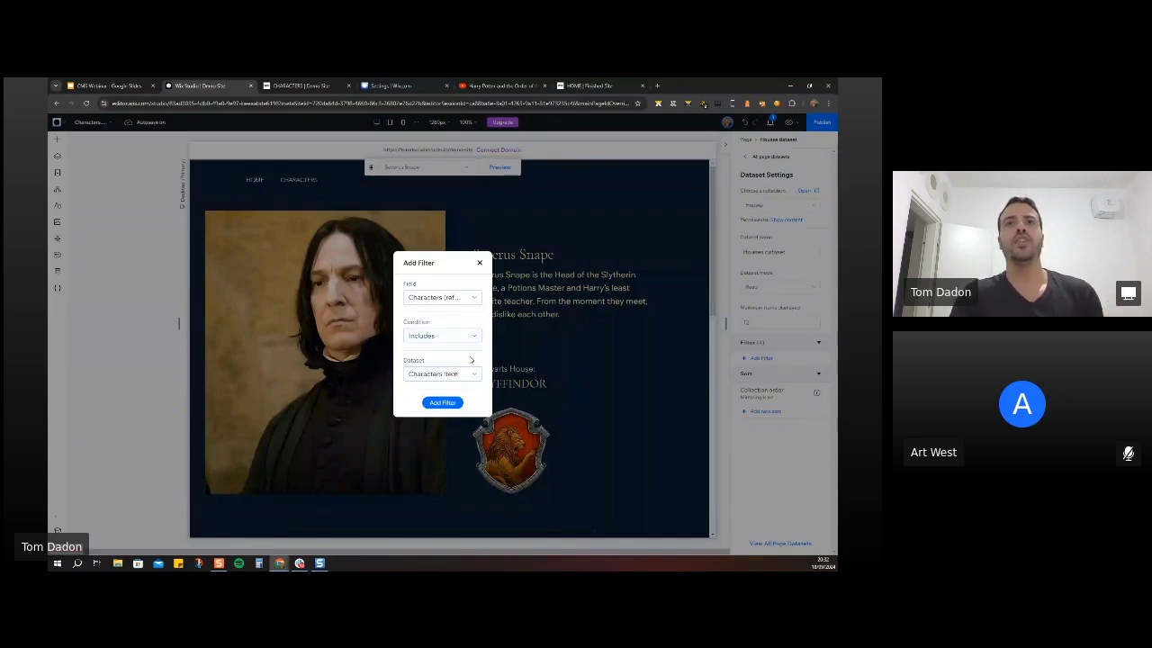
click(448, 301)
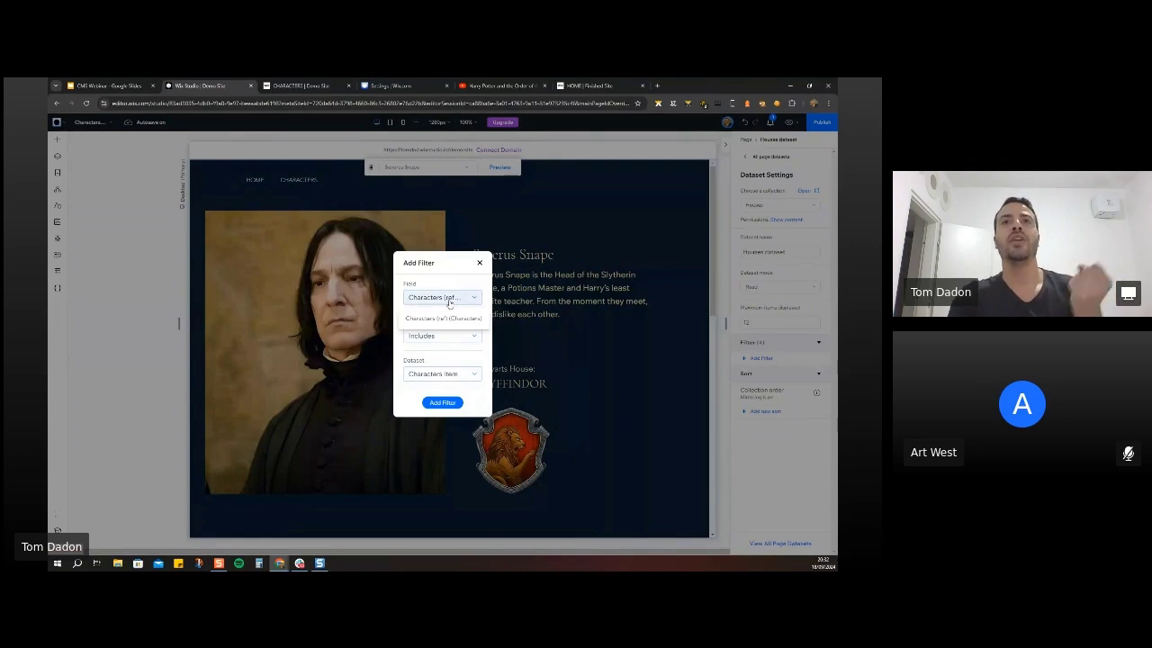
click(446, 317)
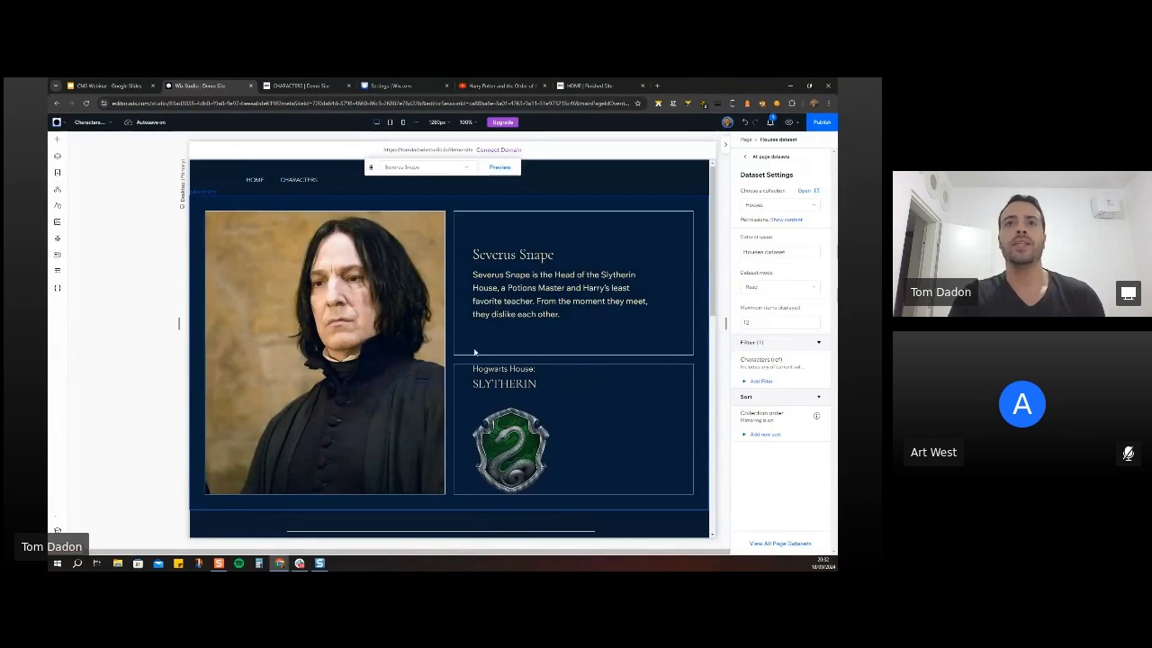
Check the filtered house name and emblem on the dynamic page for Luna Lovegood and Alastor 'Mad-Eye' Moody.
click(454, 169)
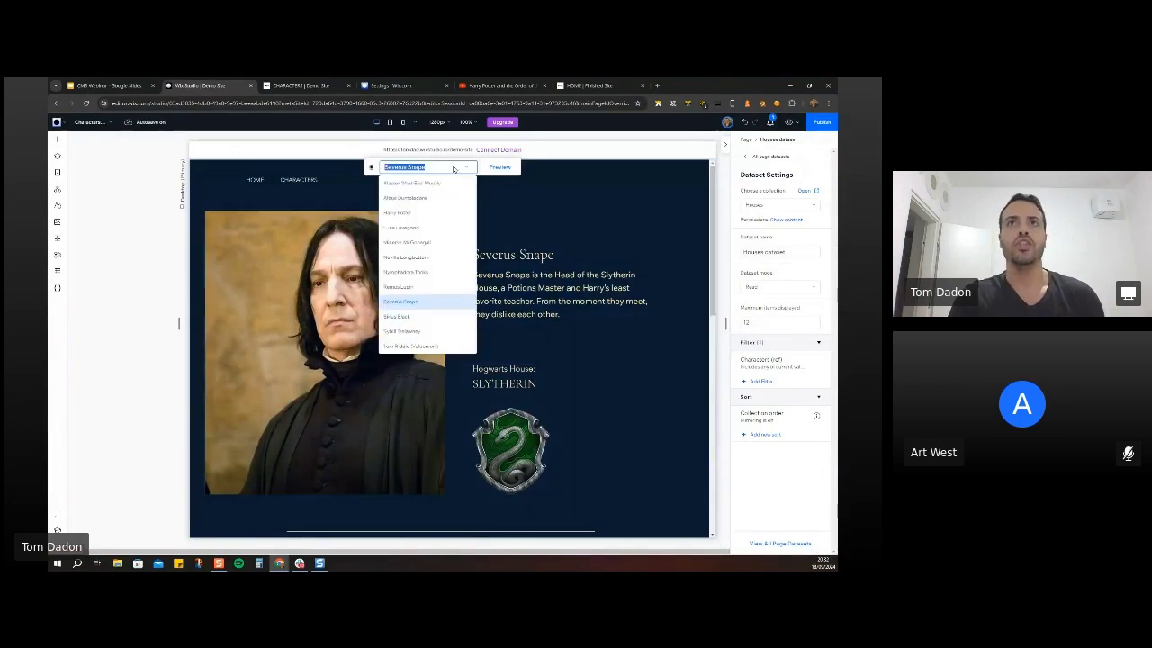
click(418, 228)
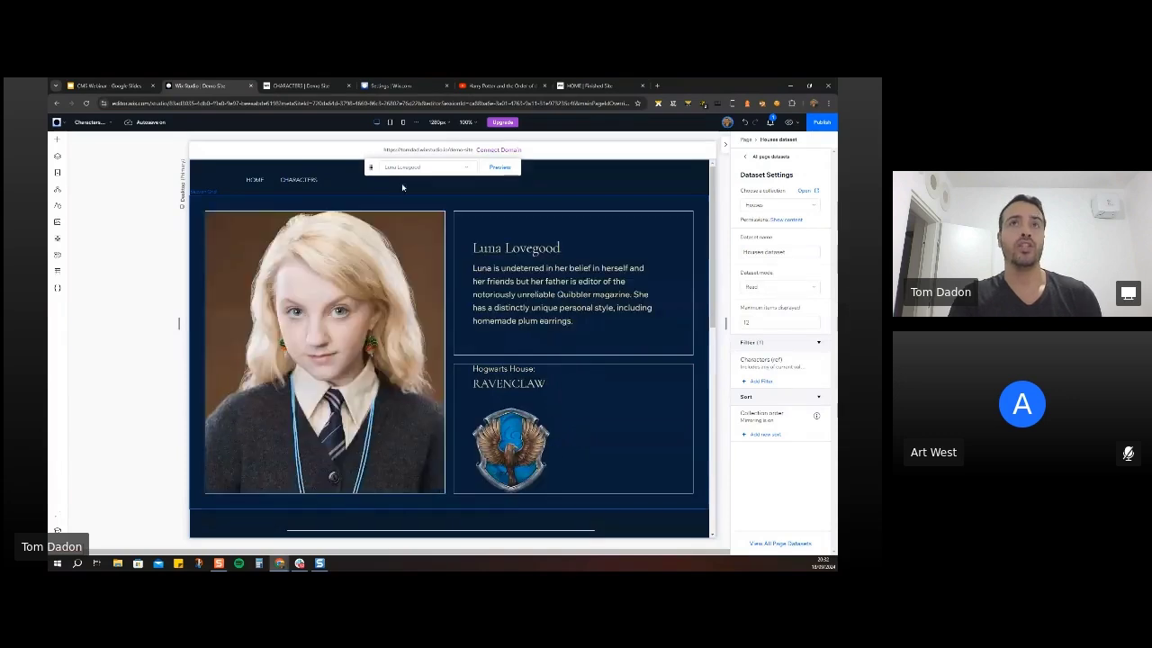
click(414, 167)
click(420, 184)
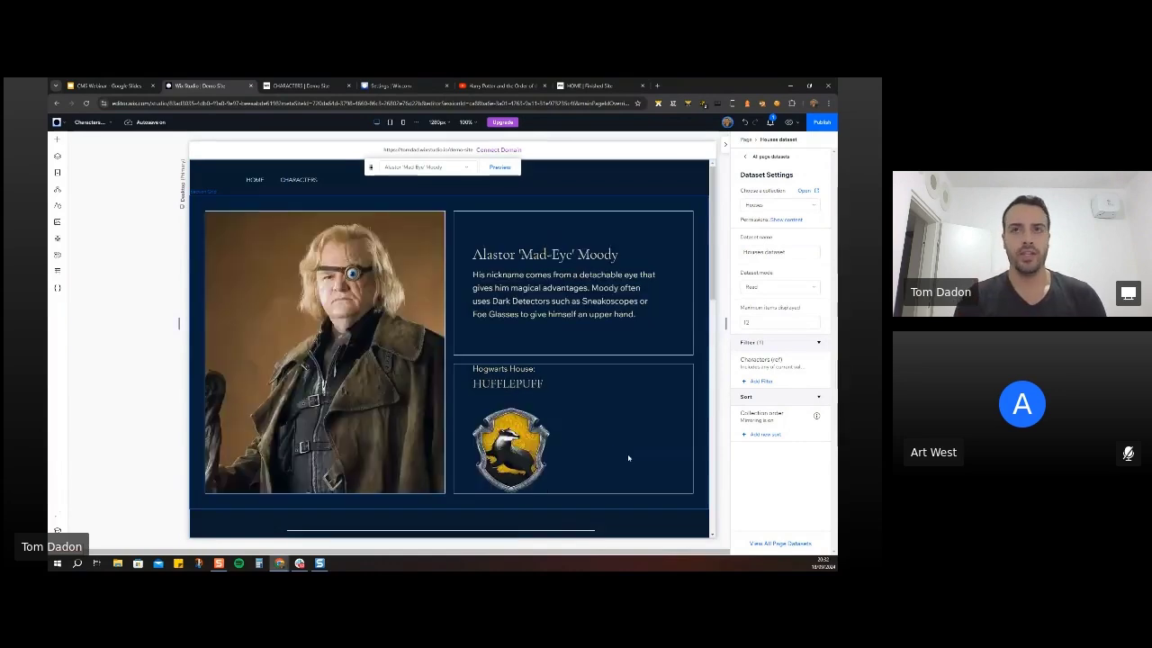
Connect the house emblem image's link to the Houses (Item) dynamic page.
click(630, 418)
scroll(627, 403, down, 3)
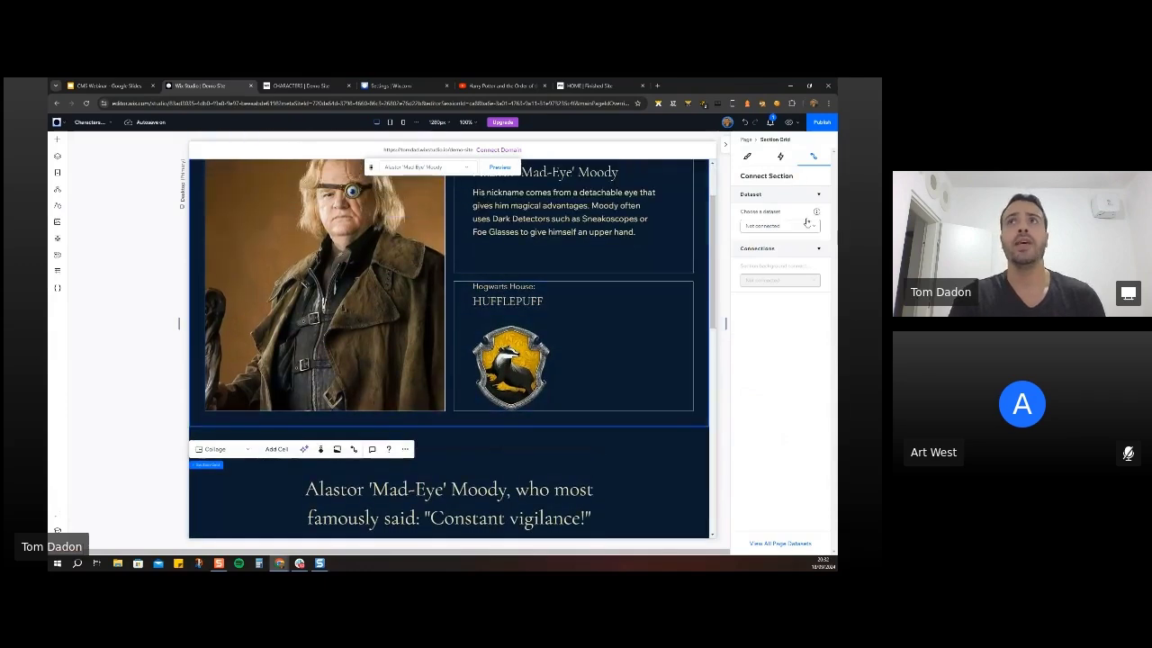
click(377, 286)
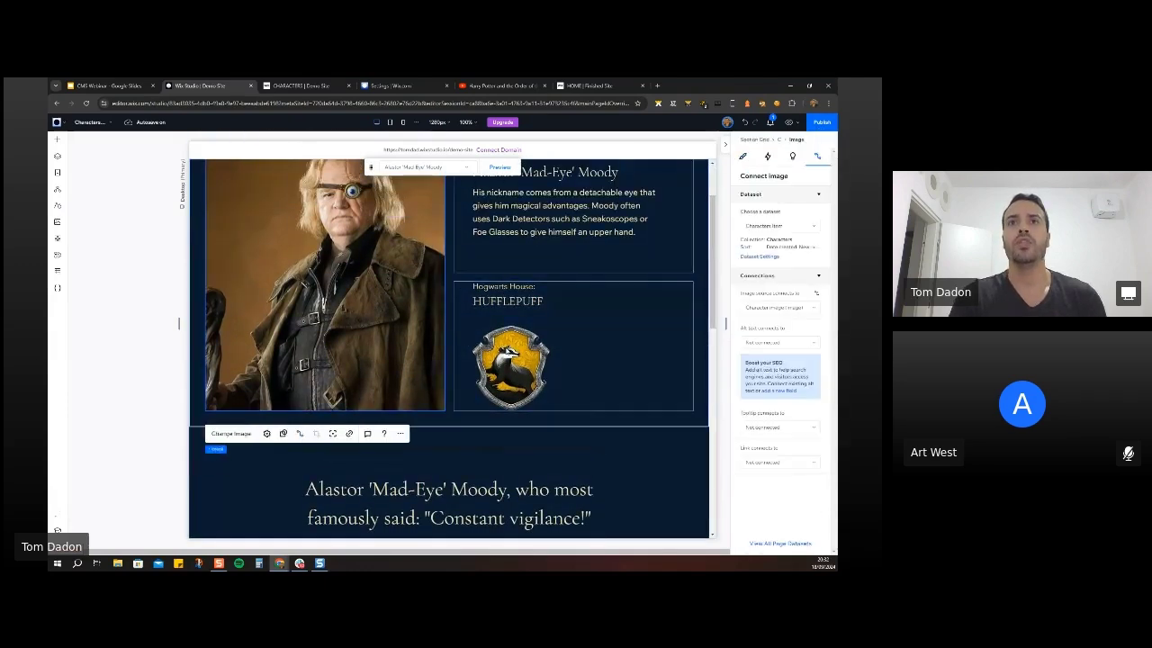
click(516, 359)
click(523, 359)
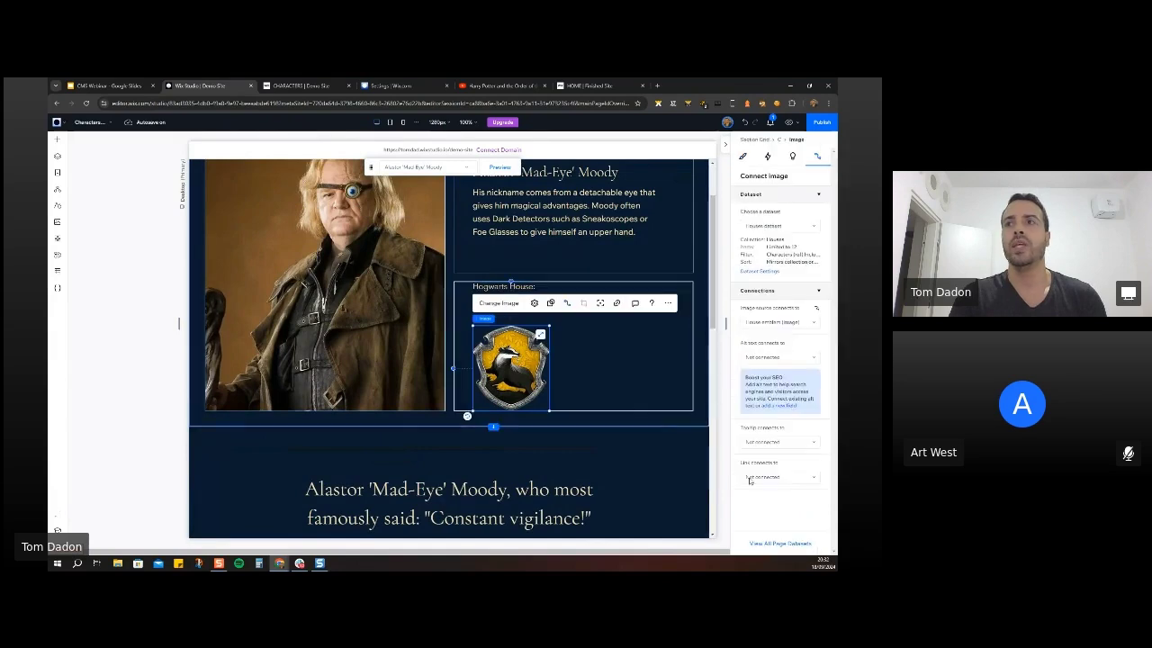
click(779, 477)
scroll(794, 507, down, 5)
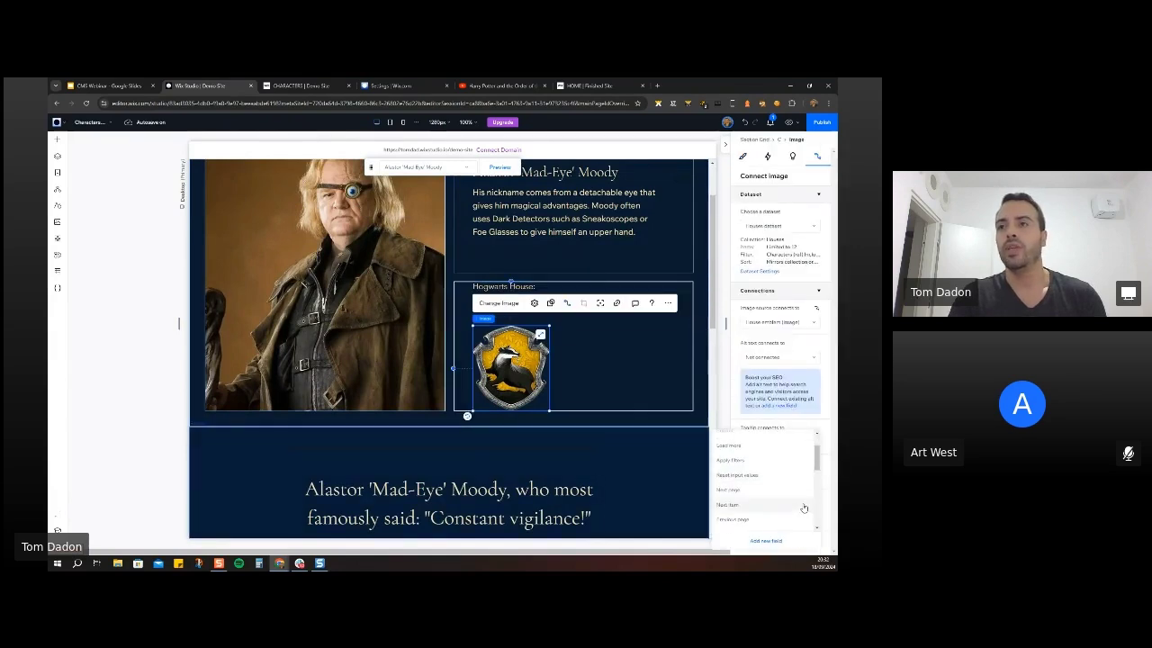
drag(823, 486, 824, 494)
click(756, 478)
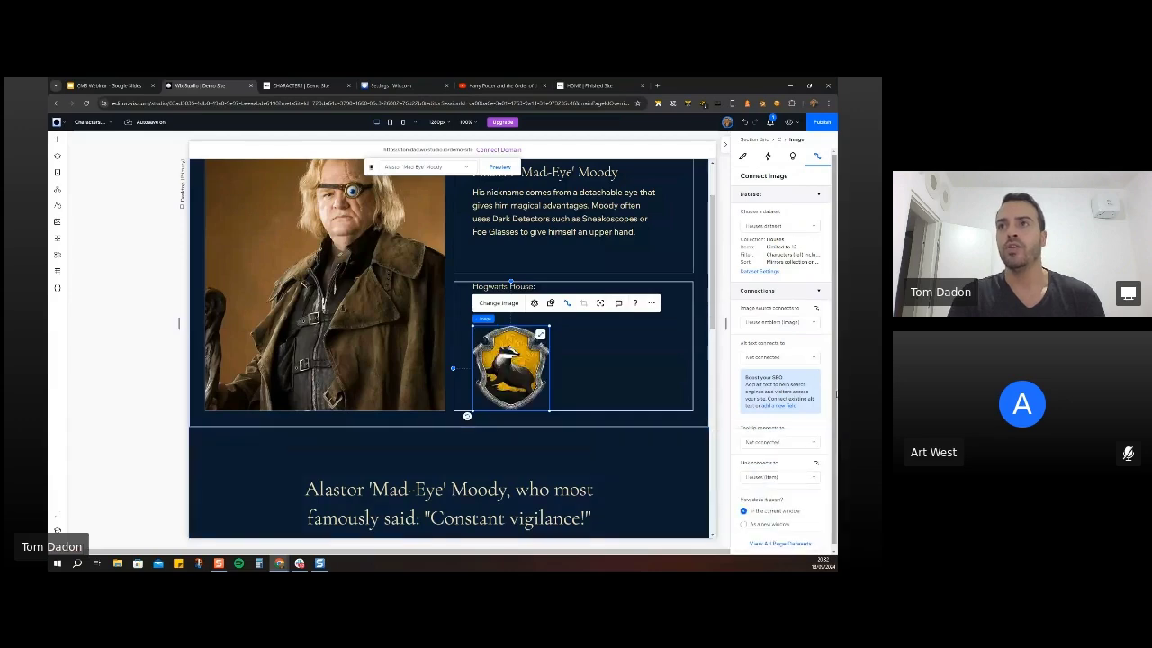
Publish the site and reload the live Characters page.
click(654, 393)
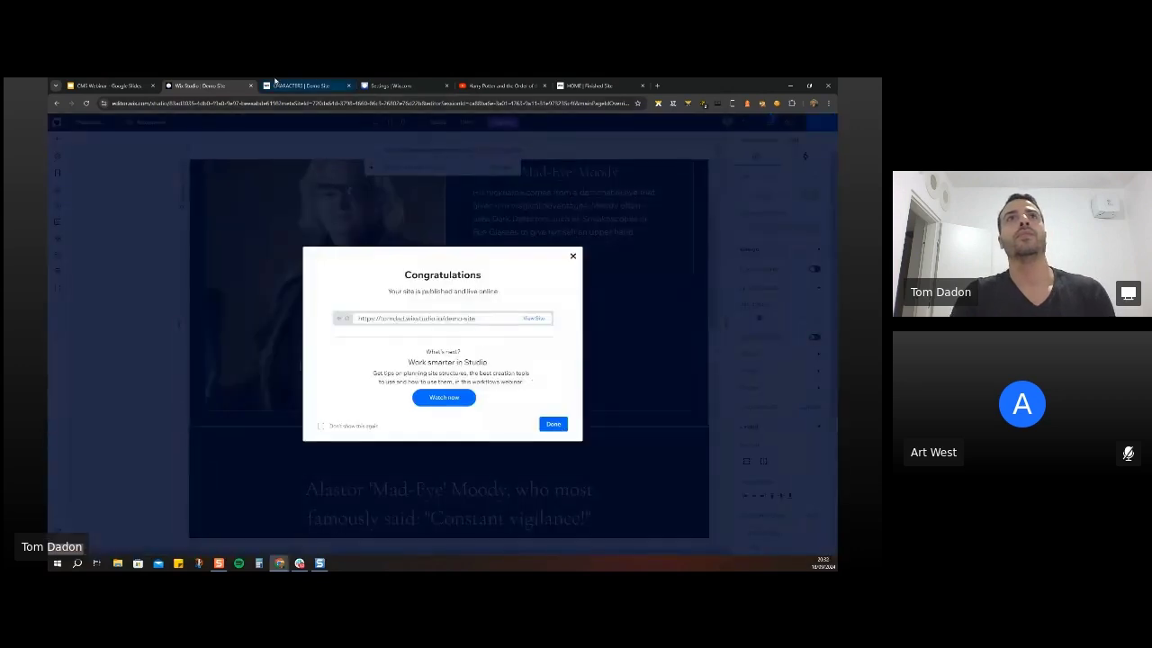
click(293, 86)
right_click(293, 88)
click(328, 151)
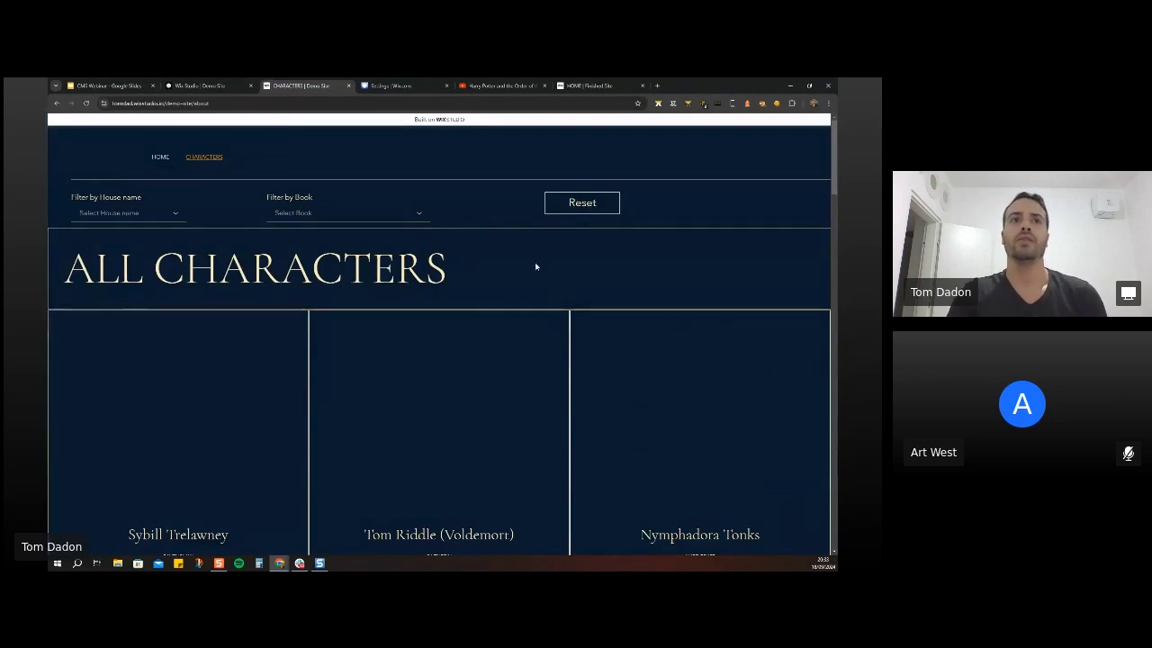
Open Luna Lovegood's page from the live character list and check the house name and emblem.
scroll(481, 280, down, 5)
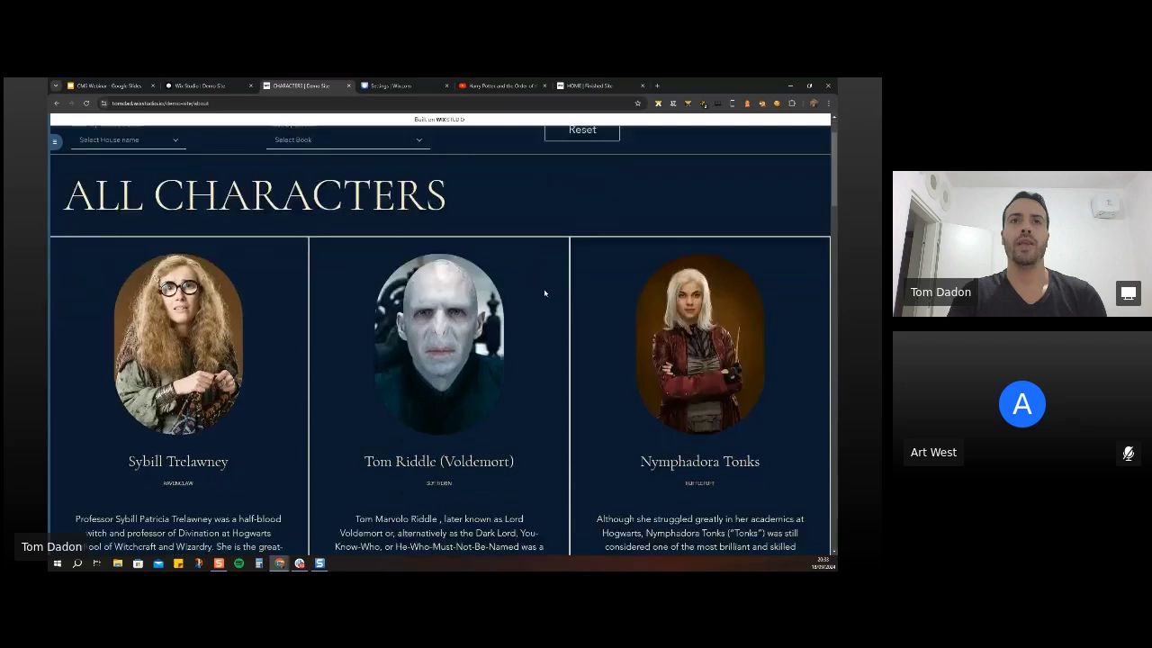
scroll(512, 298, down, 10)
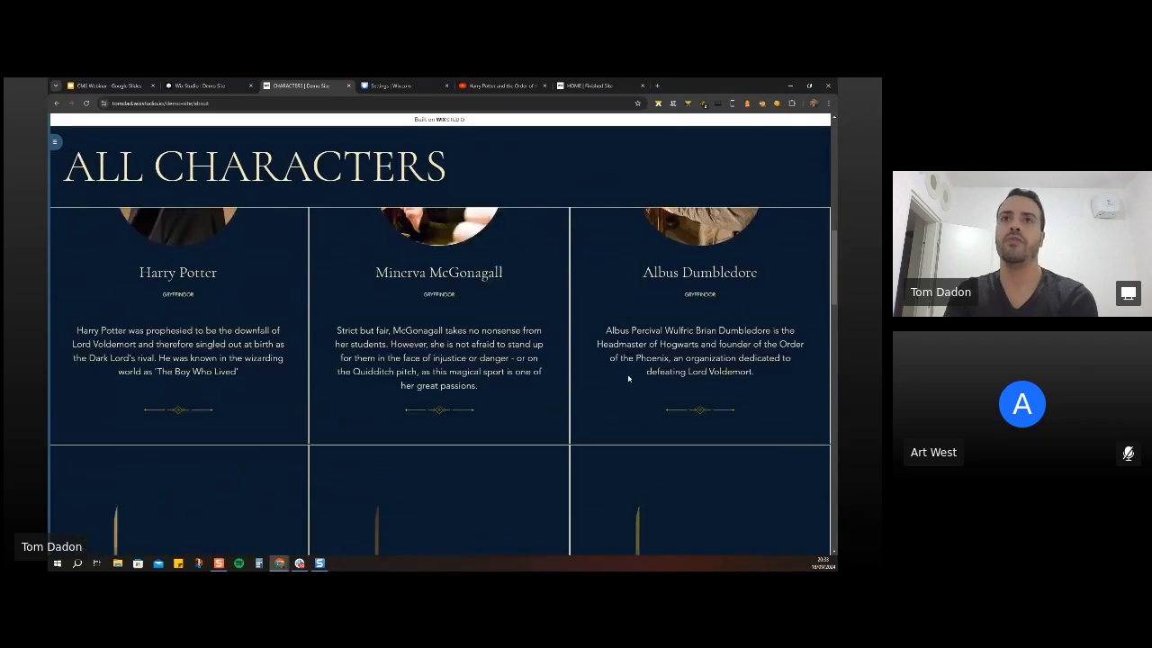
scroll(497, 443, down, 2)
click(447, 349)
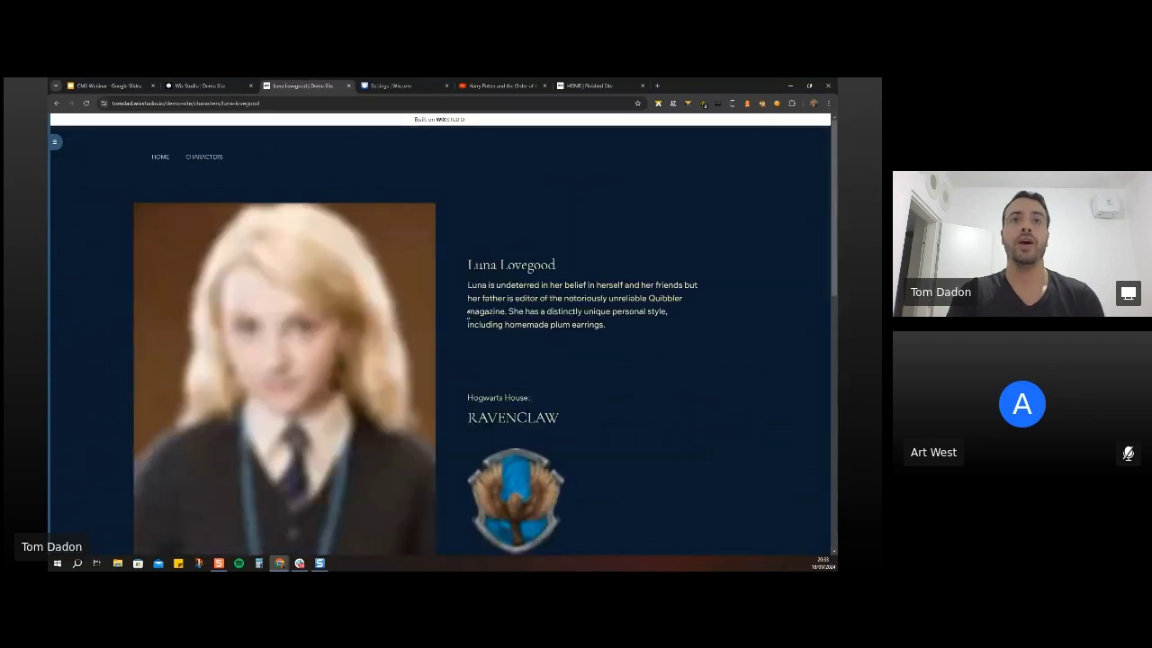
scroll(541, 215, down, 2)
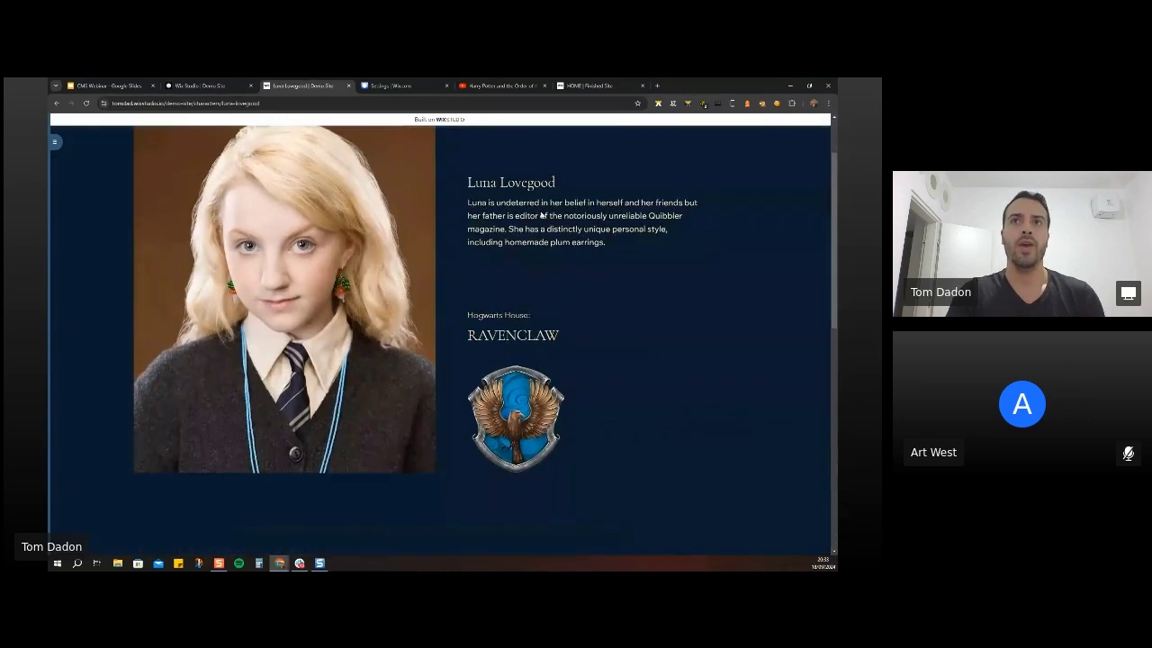
Follow the emblem link to the Ravenclaw house page and review its description, motto and listed characters.
click(521, 427)
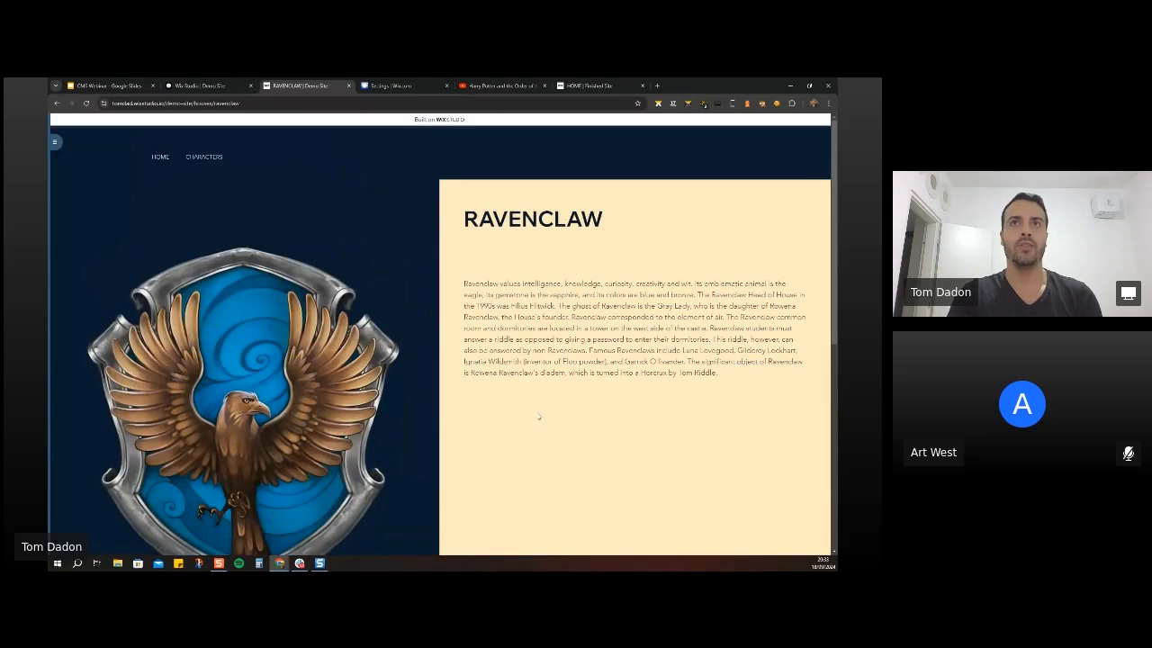
scroll(611, 335, down, 5)
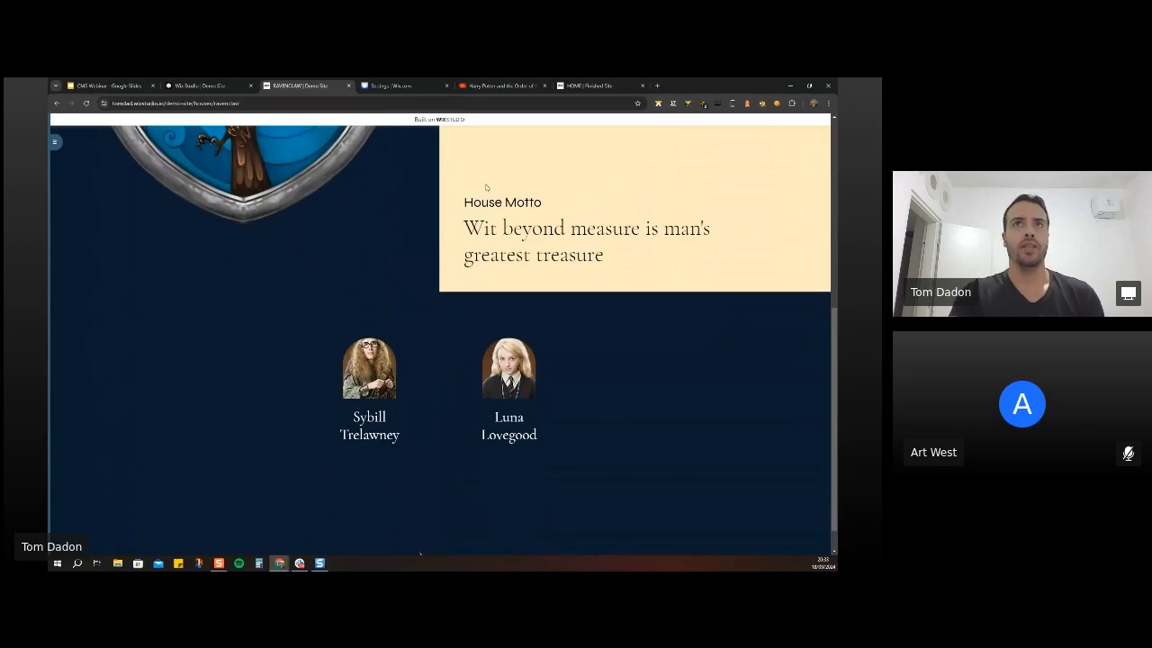
scroll(436, 288, up, 1)
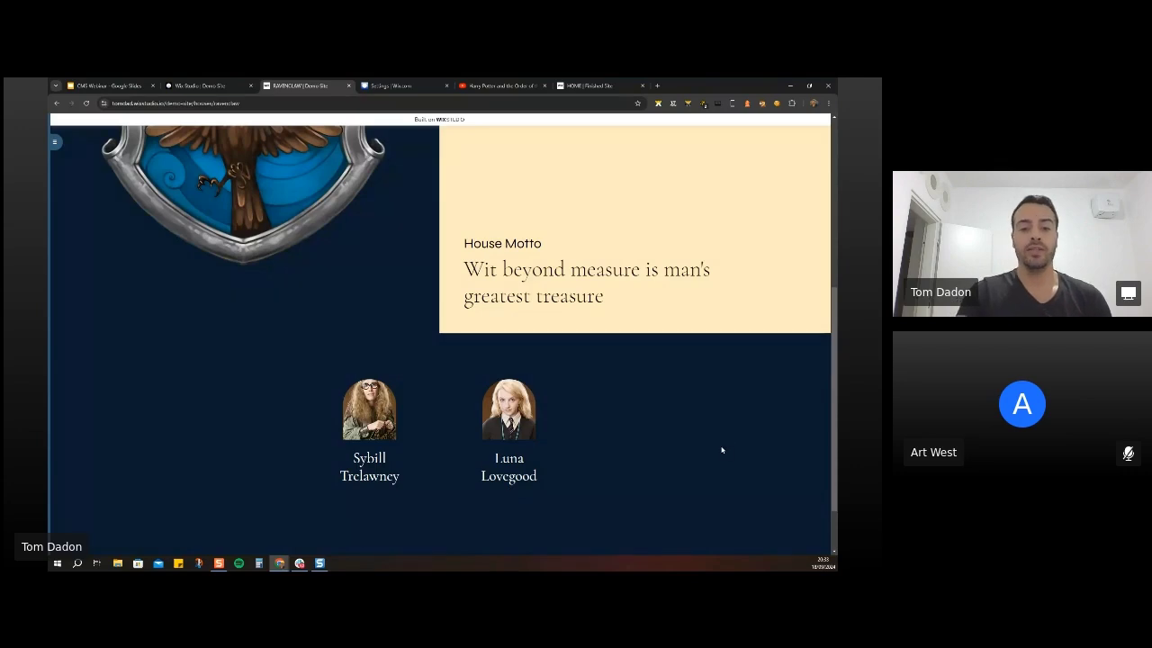
scroll(690, 461, up, 1)
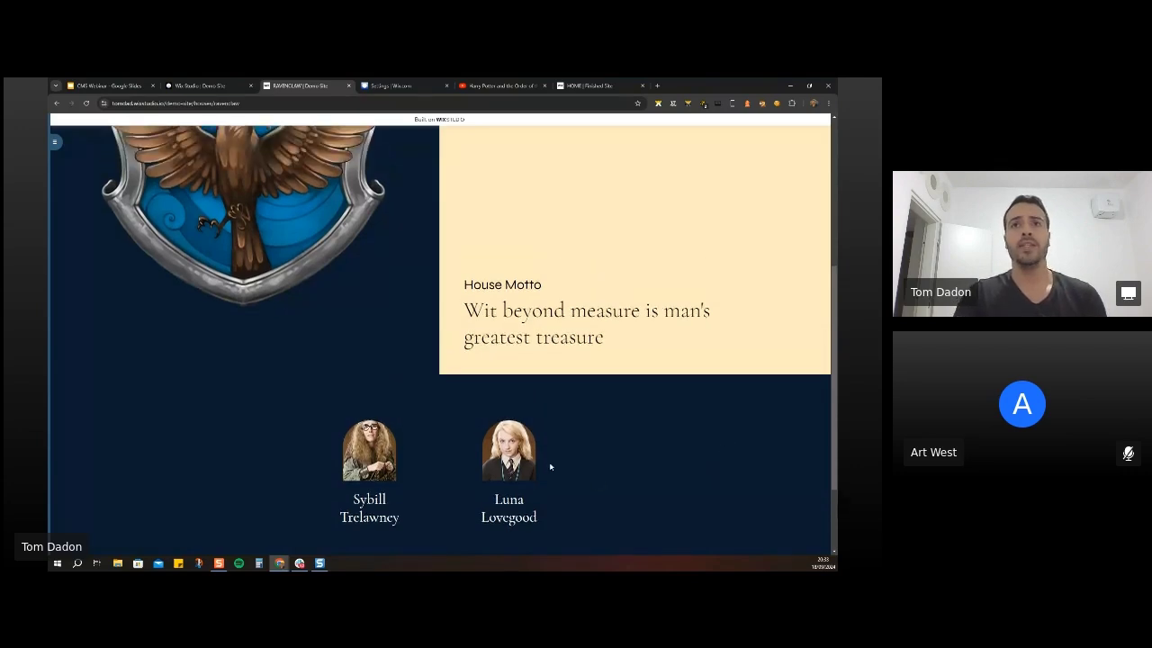
scroll(563, 471, up, 1)
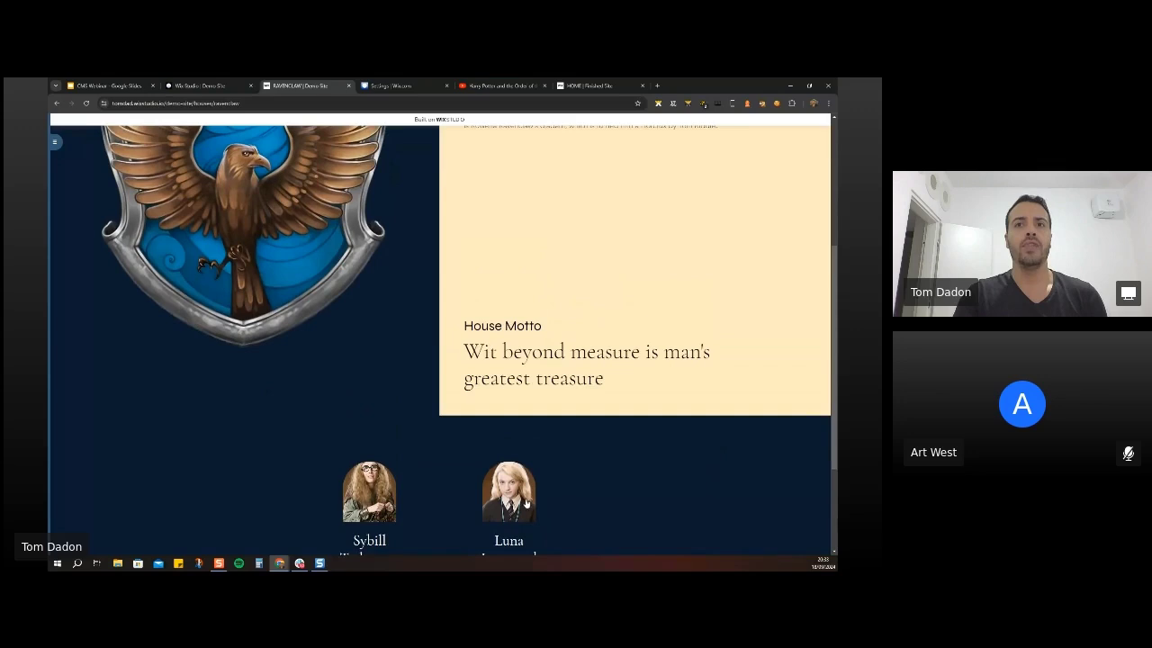
scroll(452, 356, up, 5)
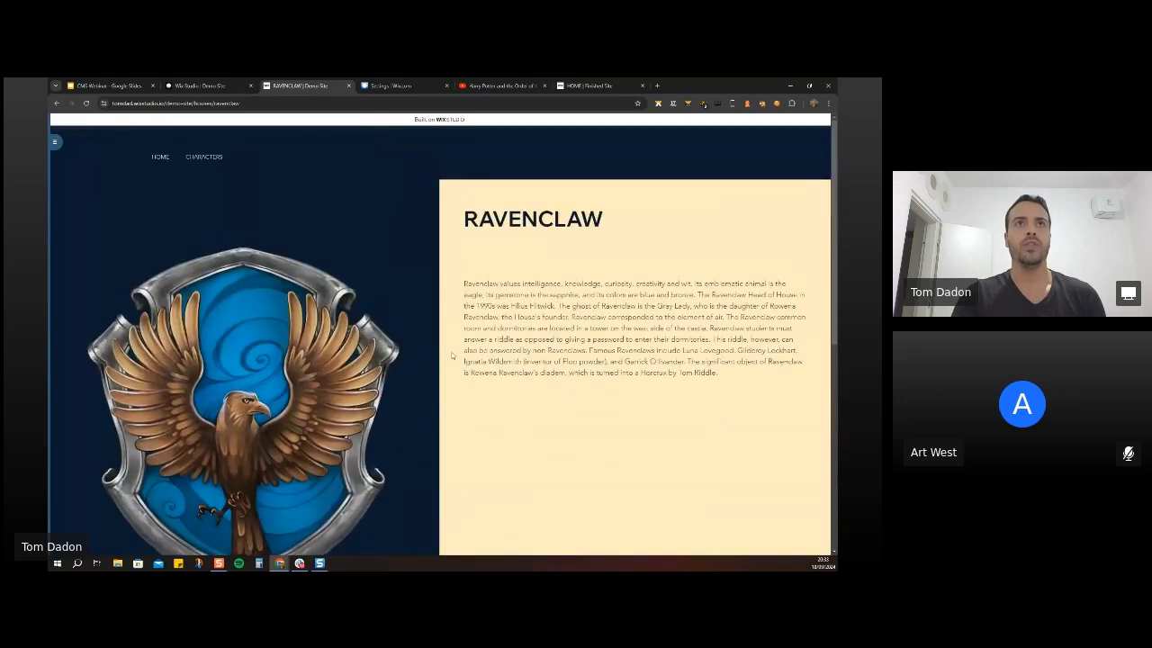
Load the live Slytherin house page by changing the URL slug to slytherin, and review its description, motto and listed characters.
click(244, 103)
drag(260, 103, 234, 103)
text(slytherin)
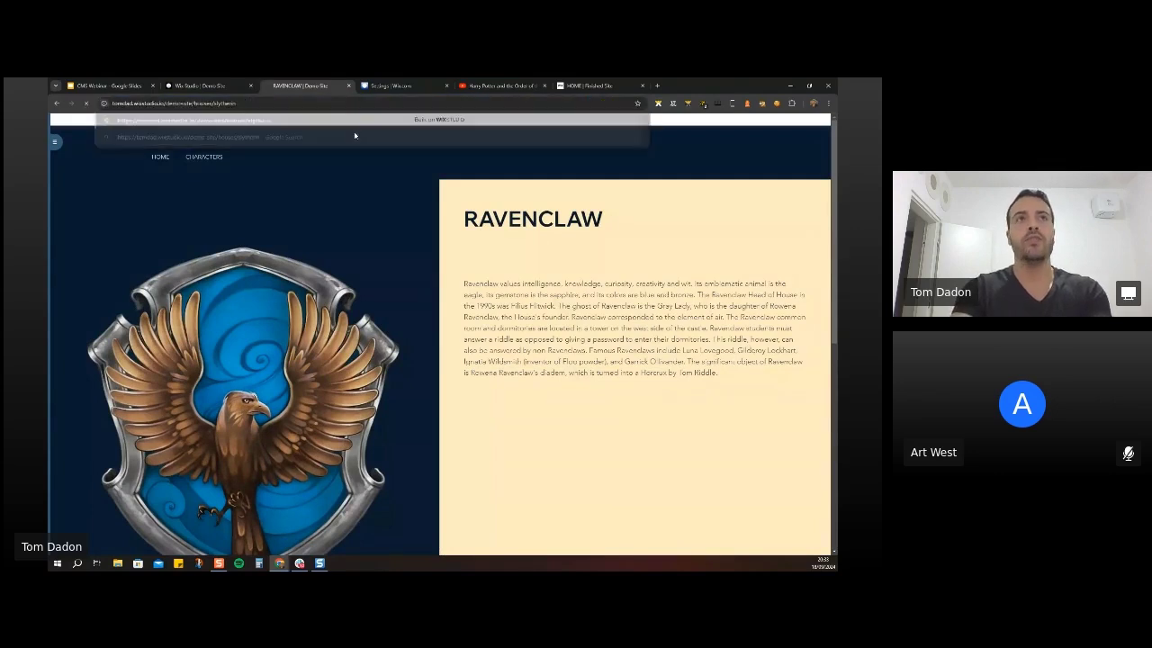
key(Return)
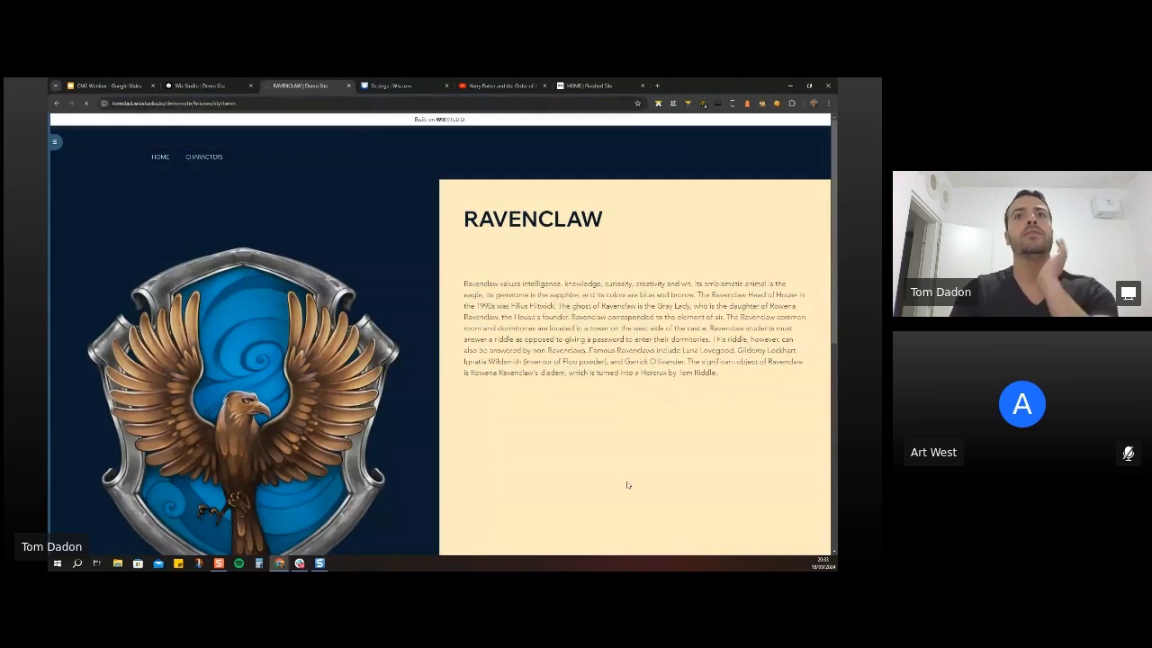
scroll(609, 457, down, 3)
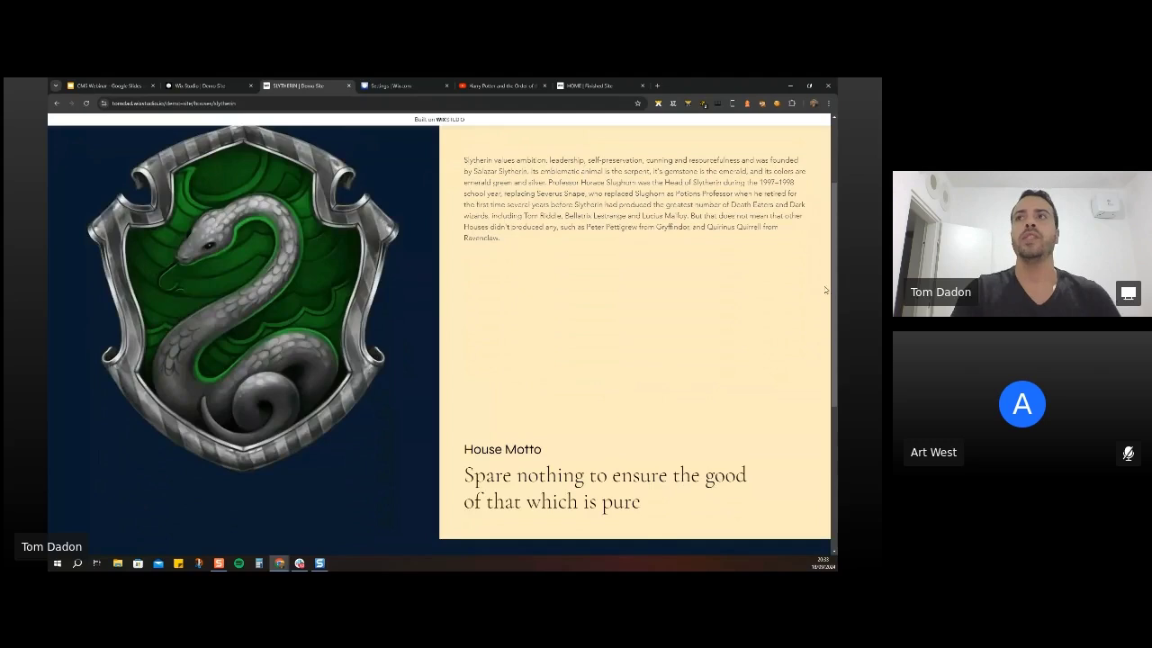
scroll(532, 513, down, 3)
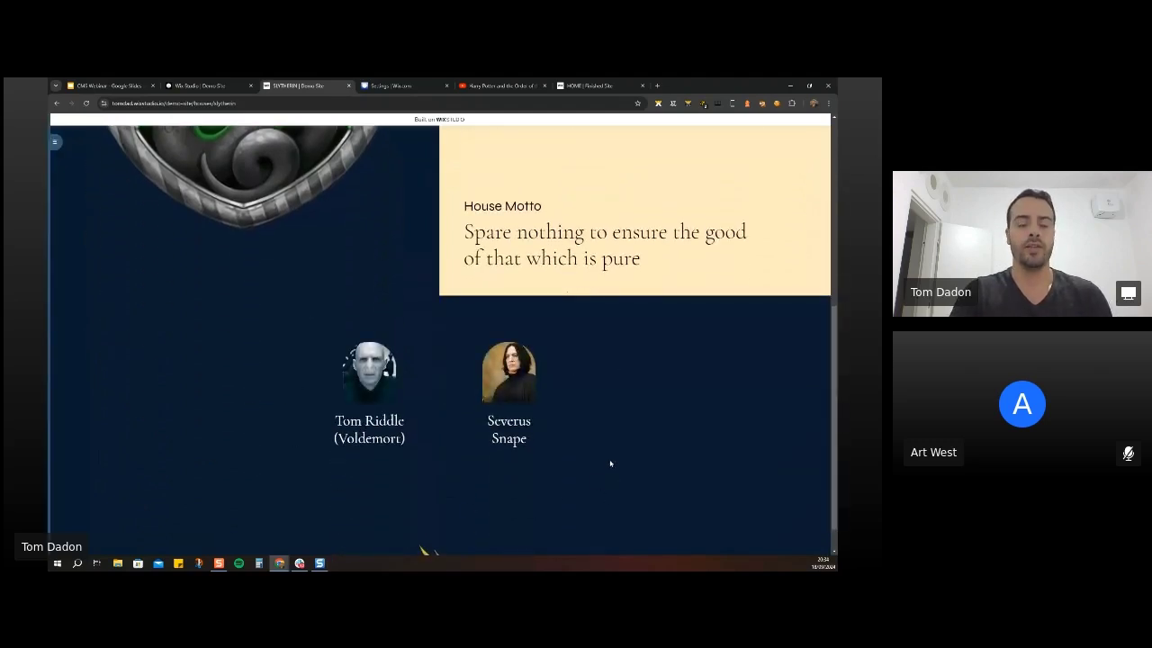
scroll(634, 463, up, 5)
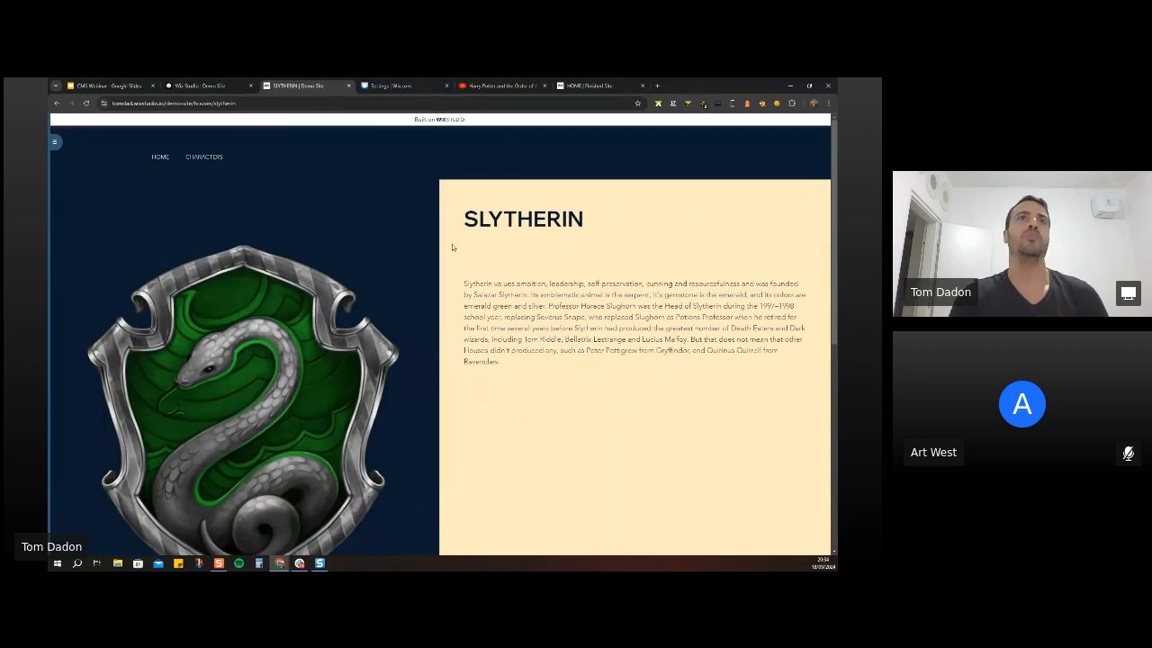
Switch to the Google Slides presentation and advance to the slide on site visitors filters and dataset filters.
key(ctrl+1)
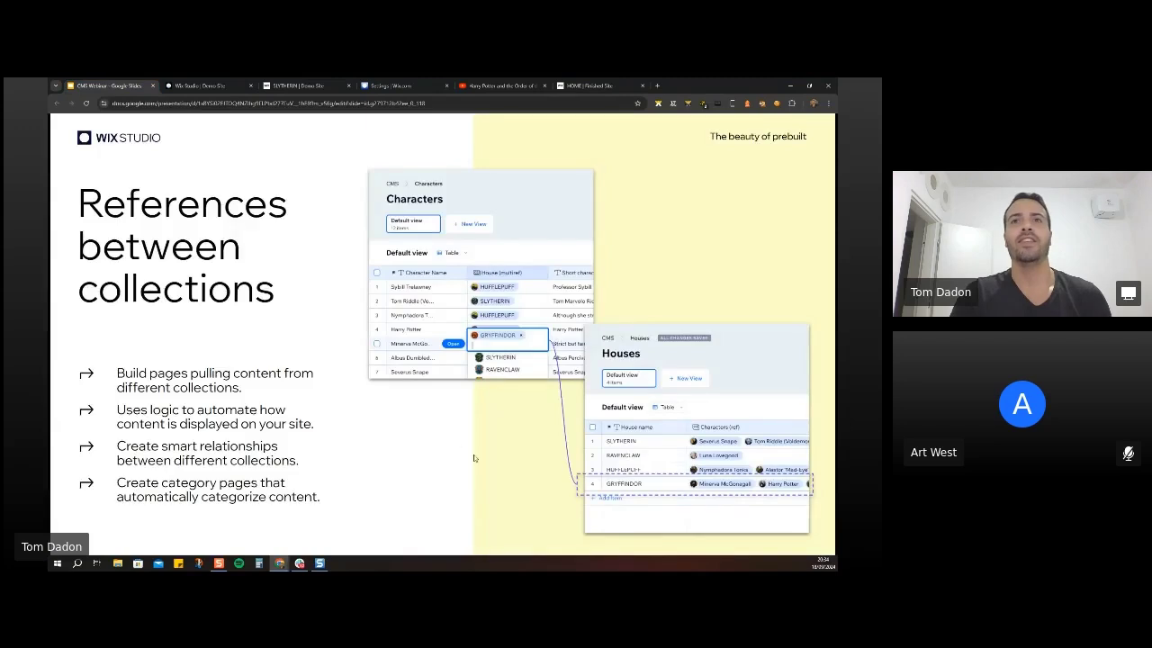
key(Right)
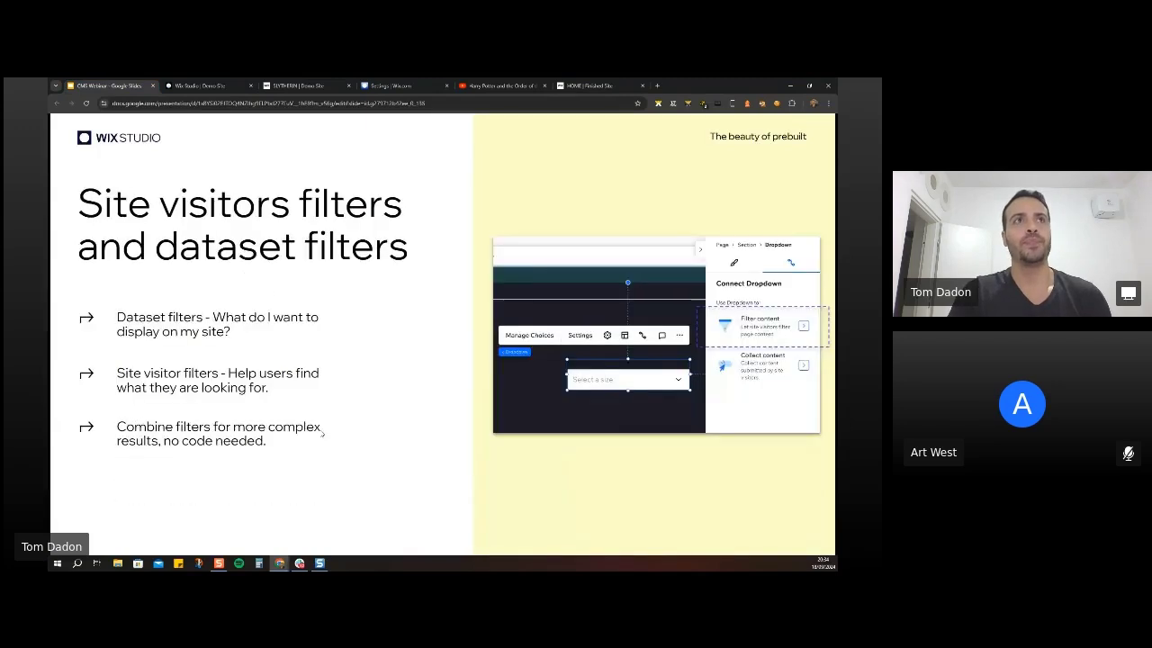
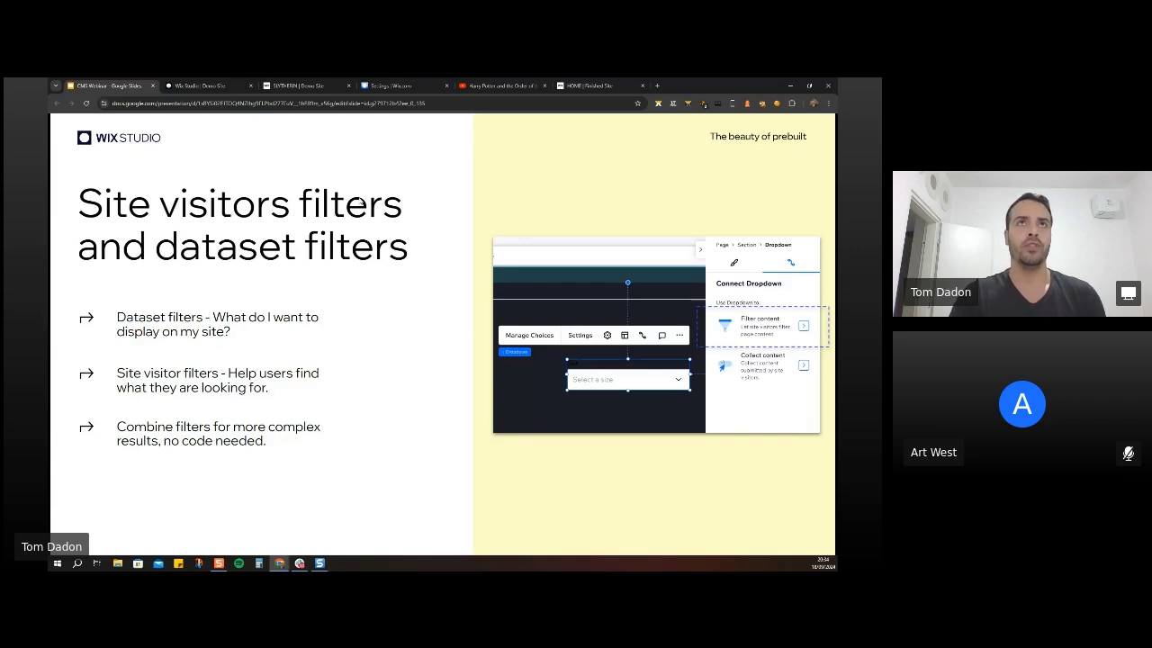
Return to the Wix Studio editor and open the CHARACTERS main page for editing.
click(206, 86)
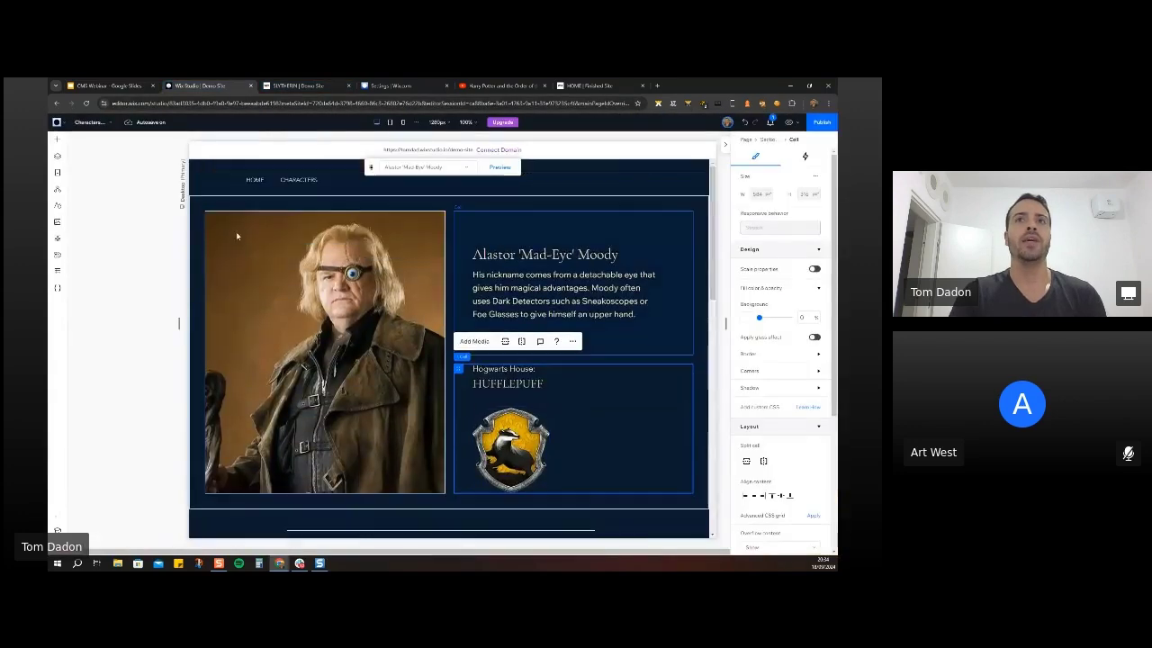
click(58, 172)
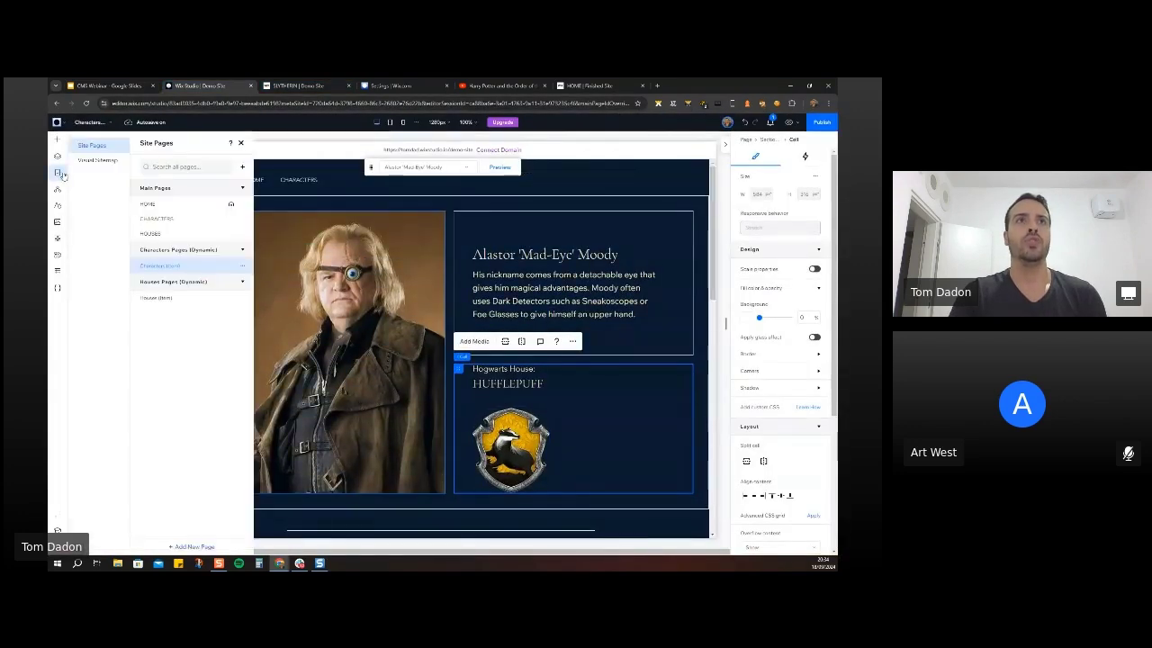
click(190, 217)
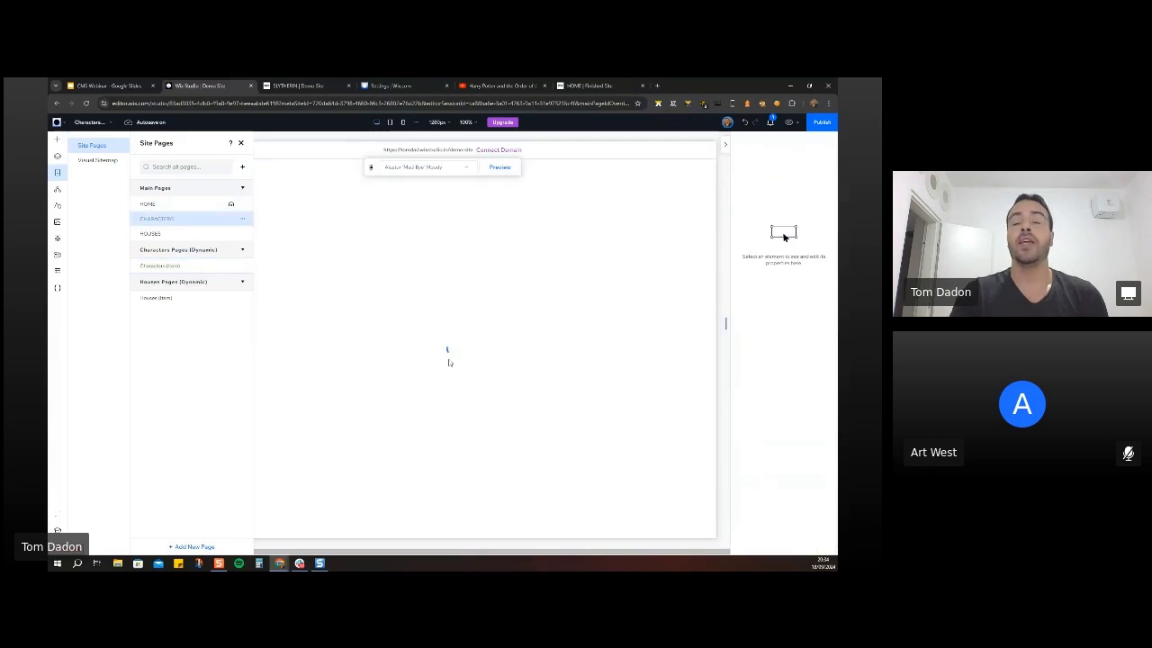
click(242, 144)
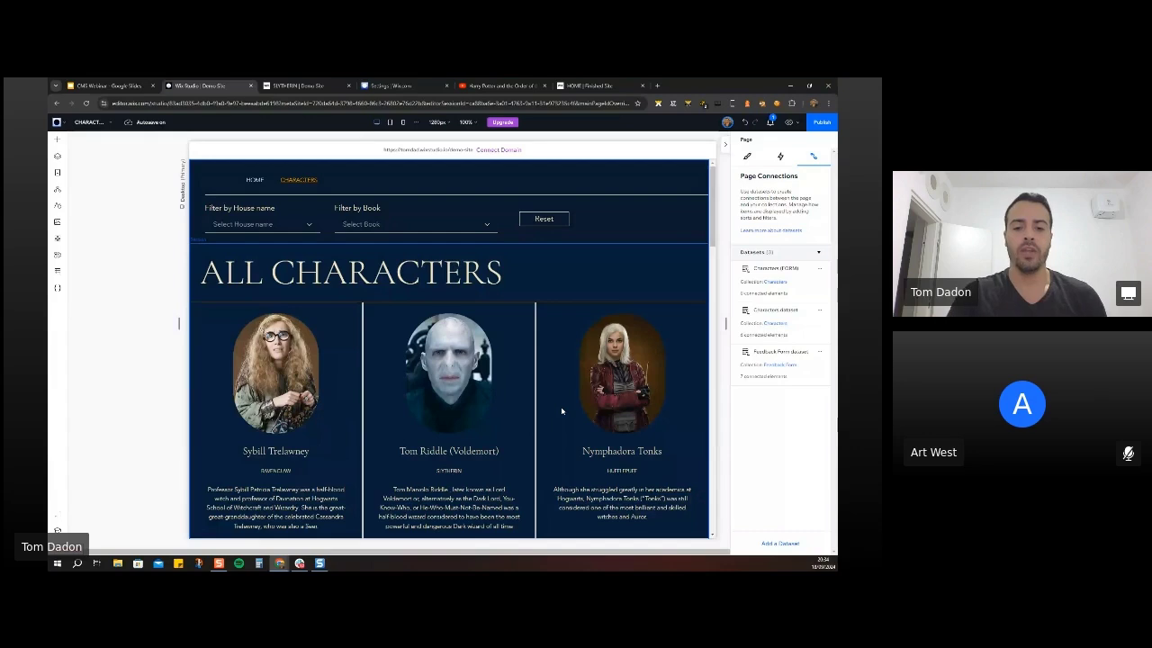
Select the house name filter dropdown above the character list and examine its dataset, field and condition connections.
click(261, 213)
click(270, 225)
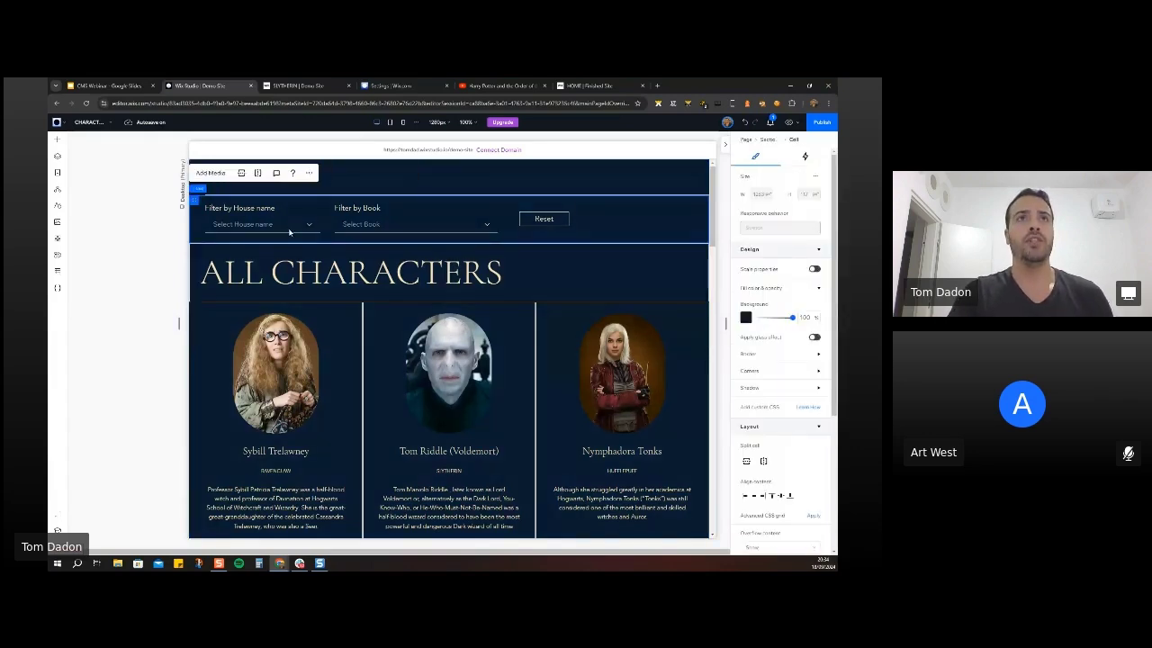
click(274, 231)
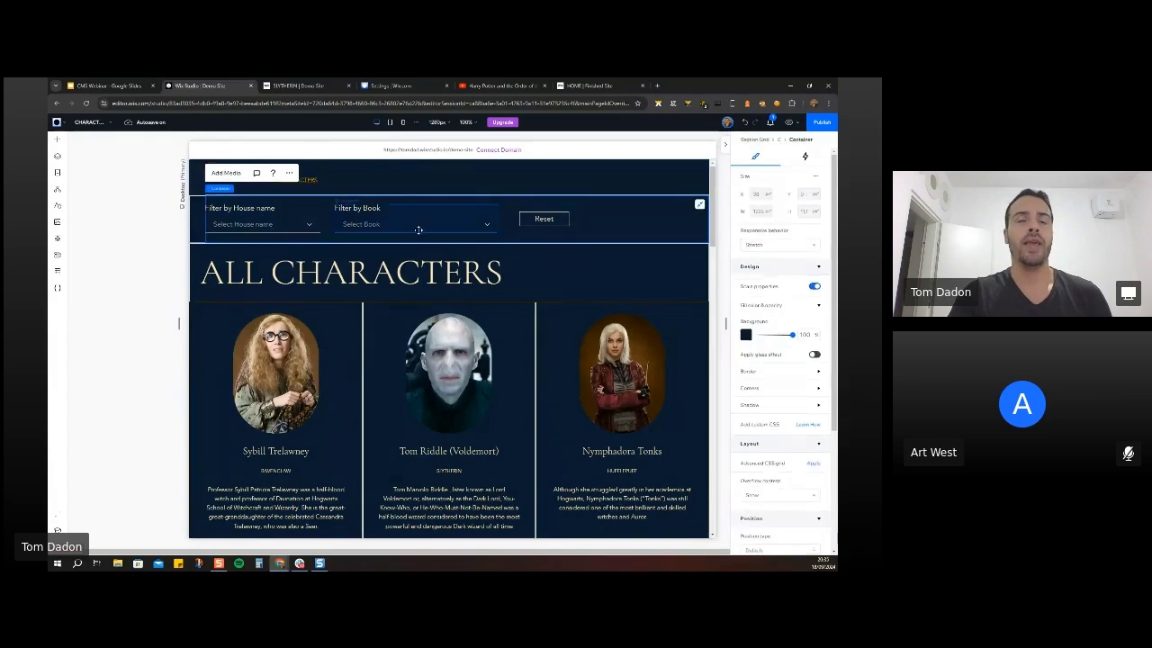
click(269, 225)
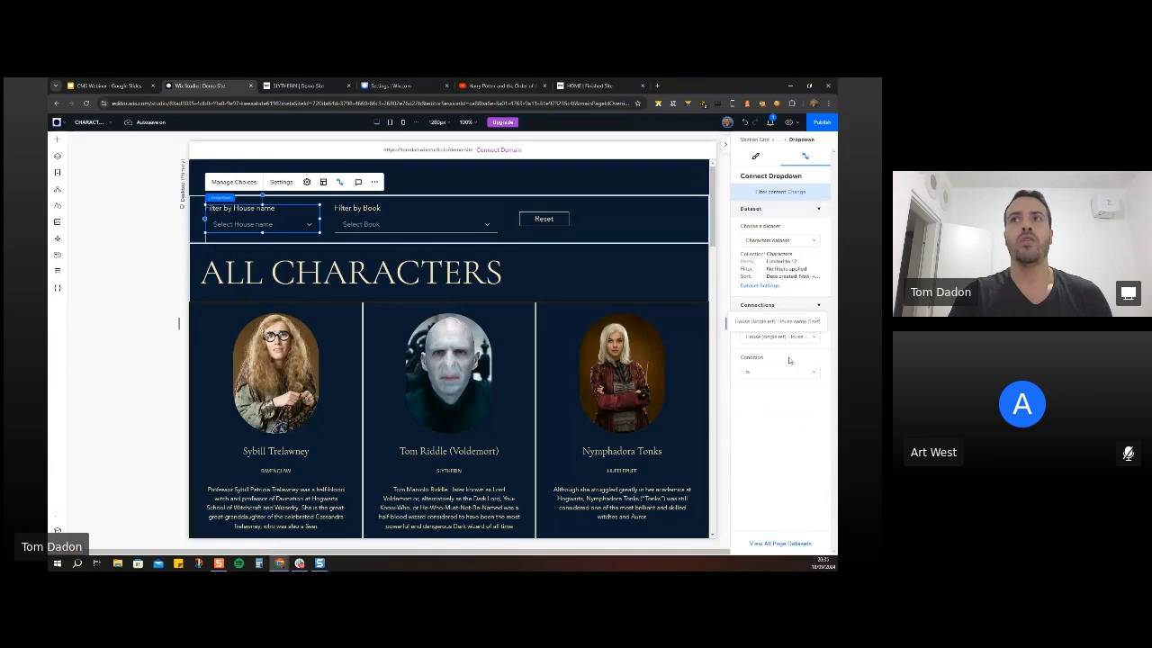
Connect the book dropdown as a content filter on the Characters dataset, filtering by the Book appearances (tag) field.
click(378, 224)
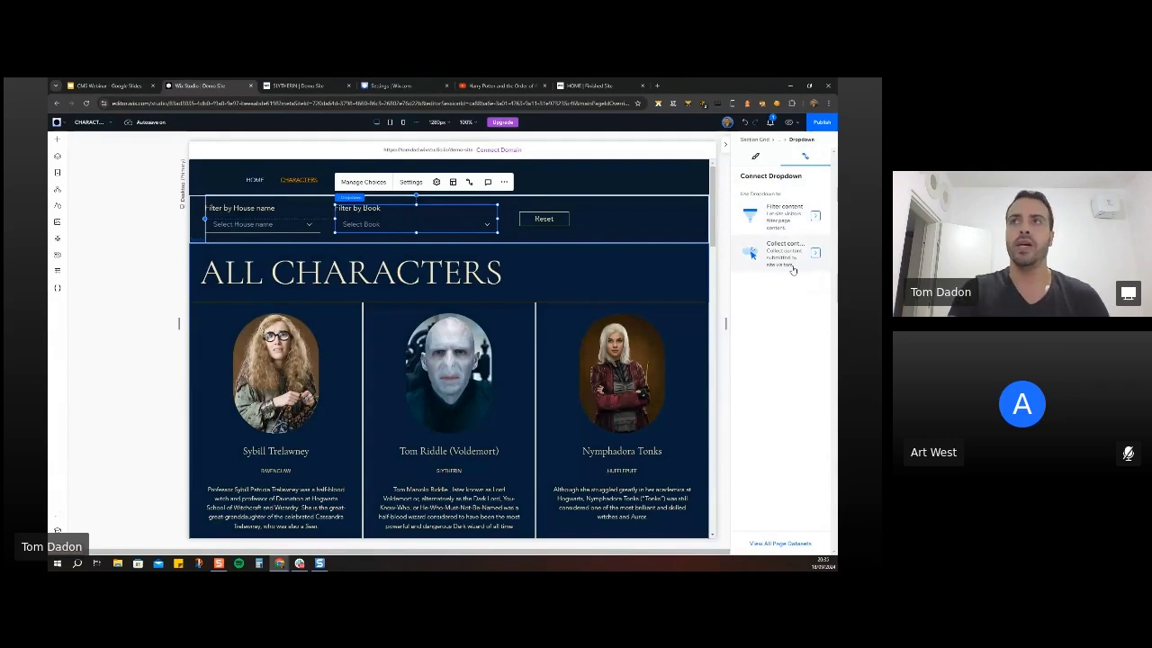
click(795, 218)
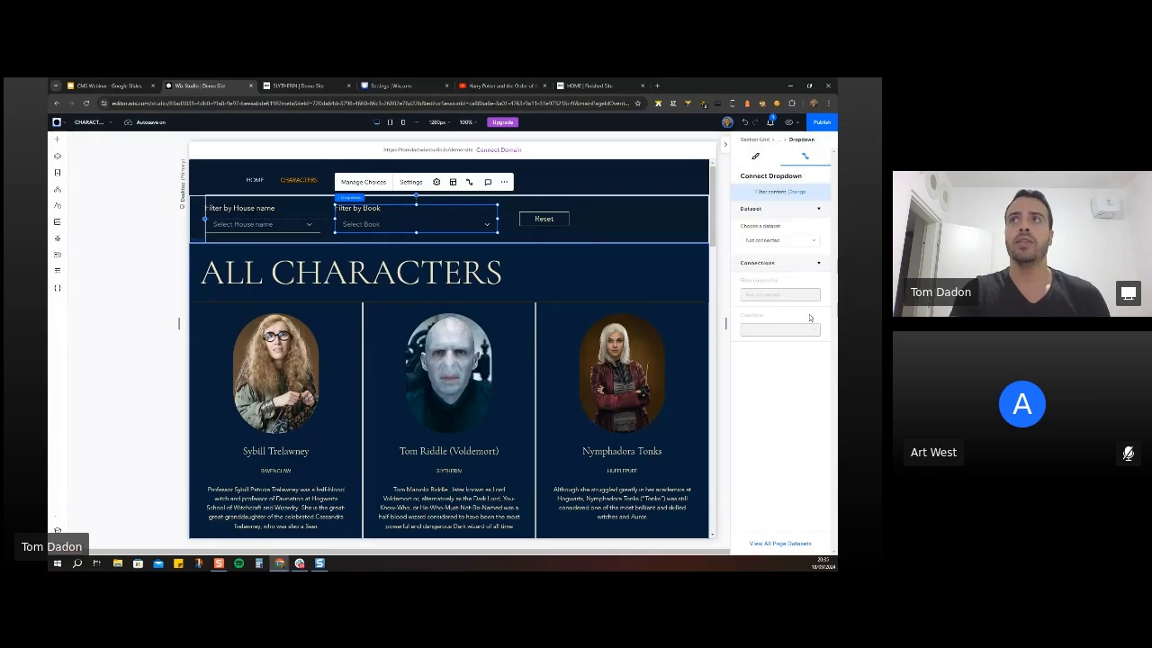
click(779, 240)
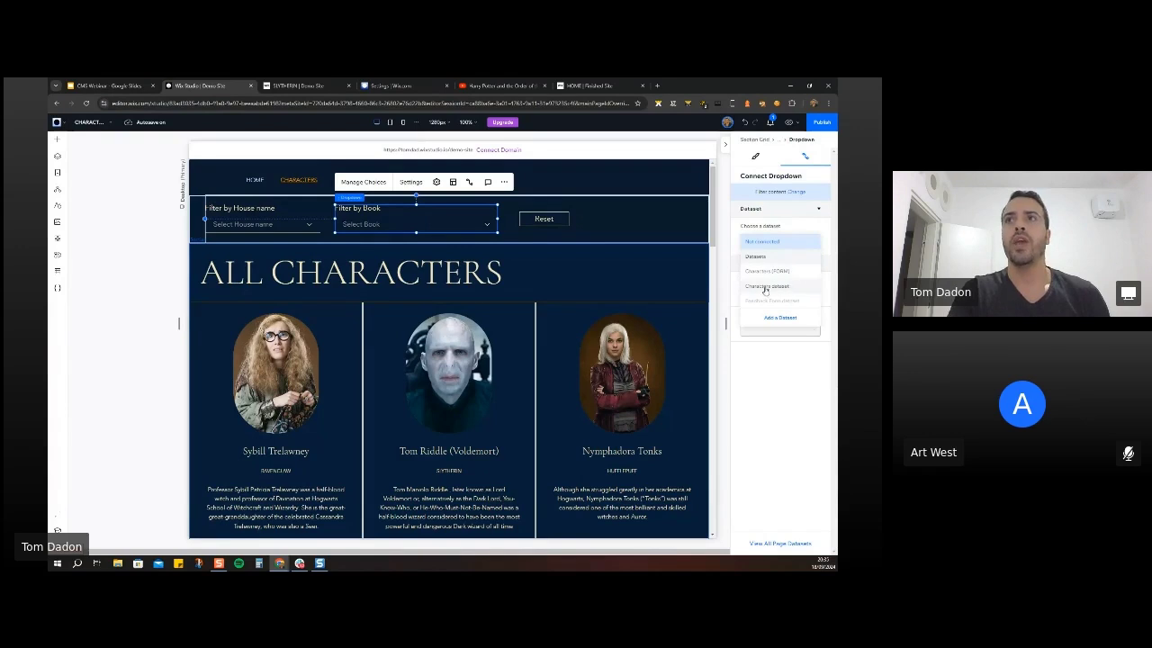
click(778, 287)
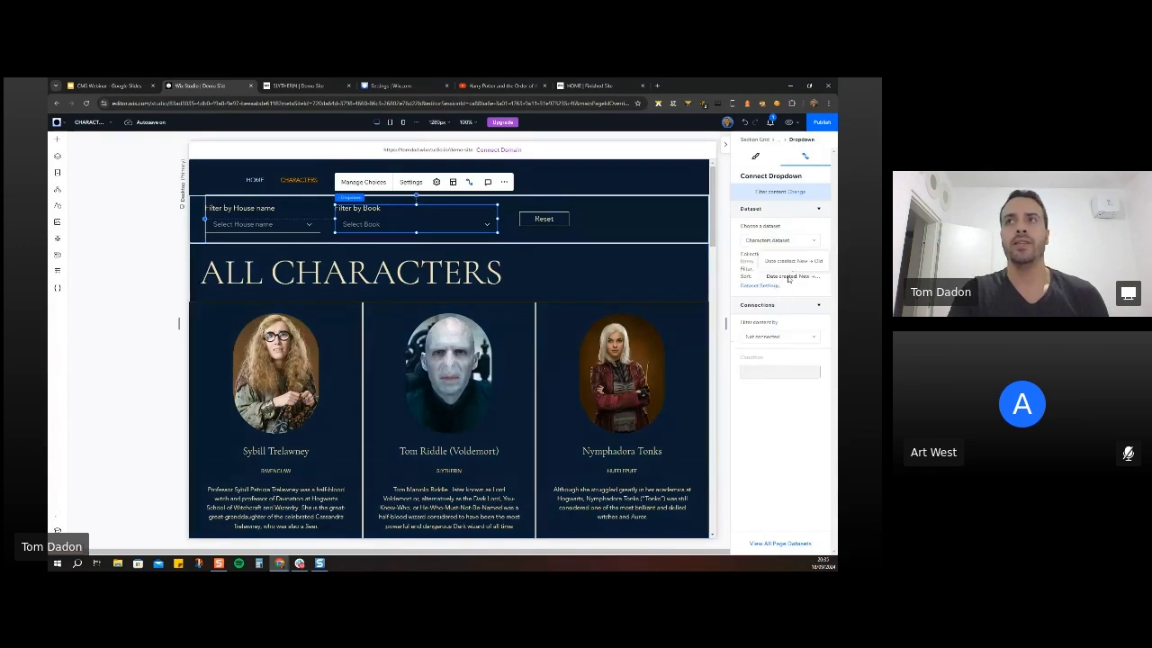
click(777, 340)
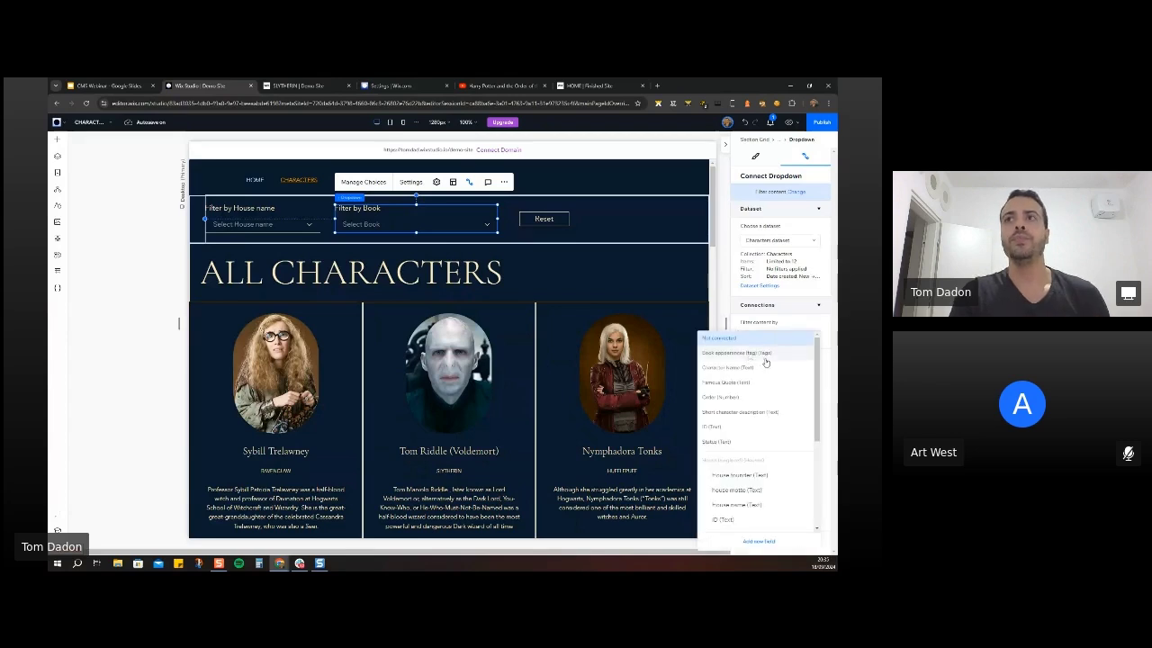
click(767, 363)
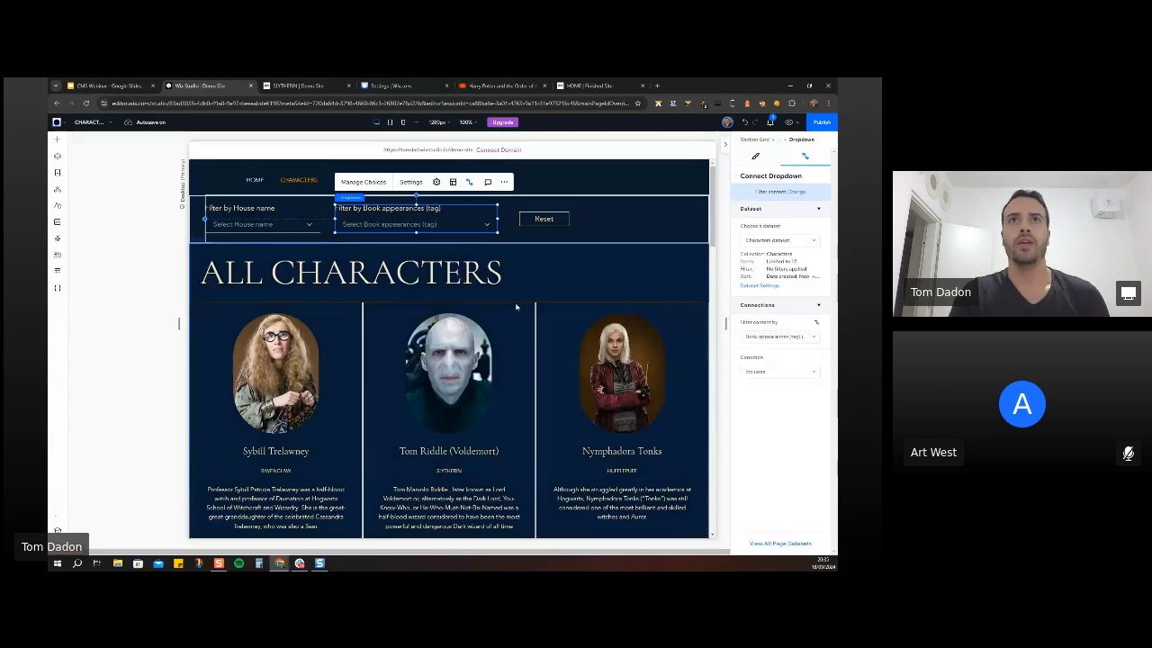
Shorten the book dropdown's field title to "Filter by Book" in its settings.
click(401, 182)
click(800, 140)
click(410, 182)
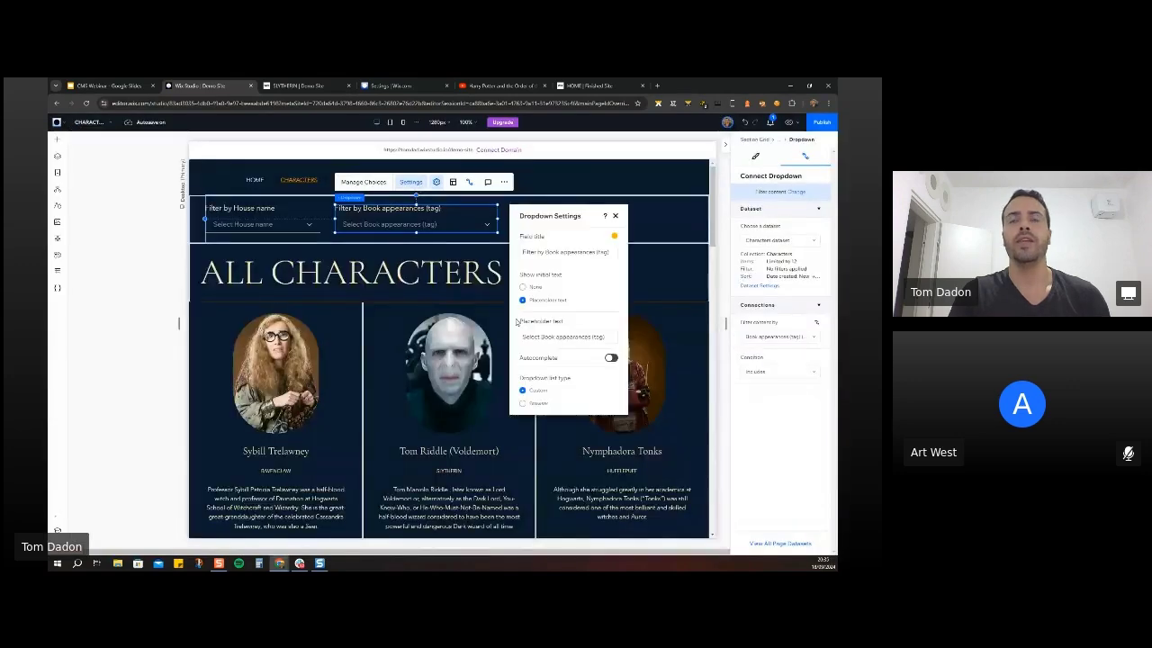
click(613, 254)
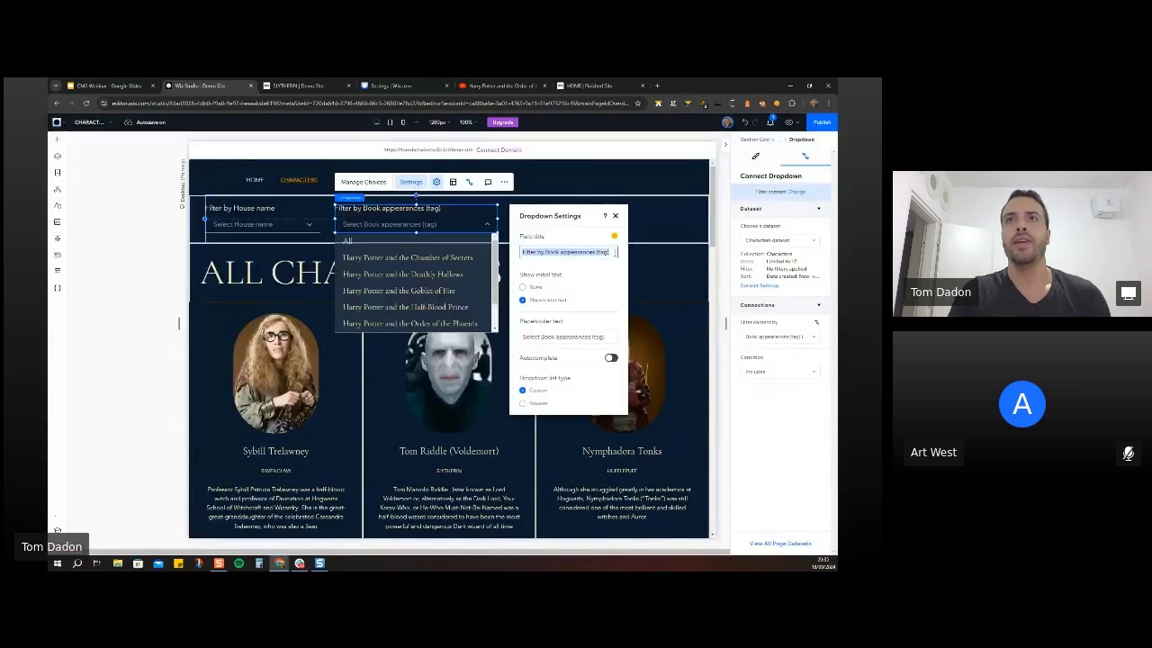
drag(615, 253, 560, 252)
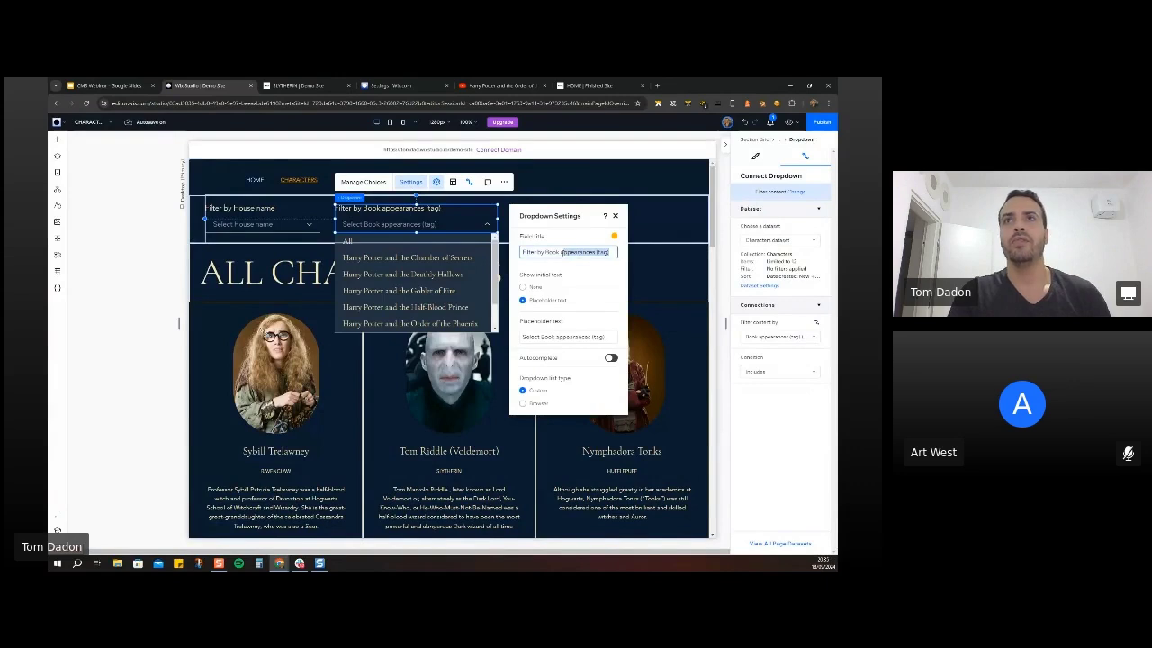
key(BackSpace)
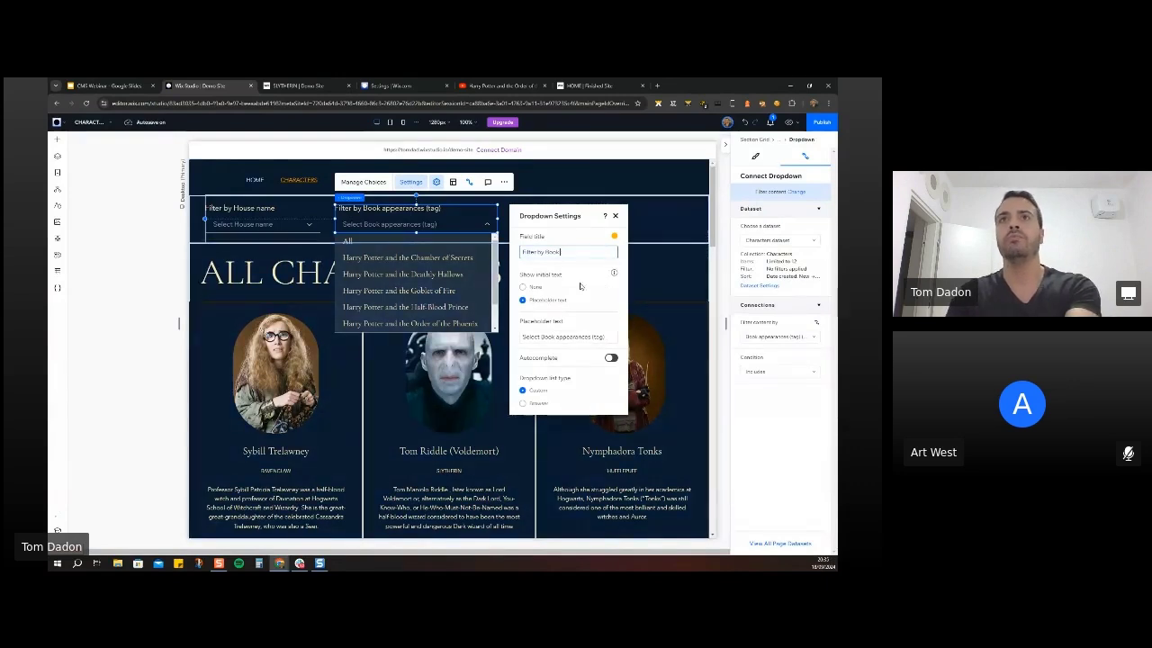
Shorten the book dropdown's placeholder text to "Select Book" and close the dropdown settings.
click(607, 339)
drag(606, 339, 551, 338)
key(BackSpace)
click(611, 299)
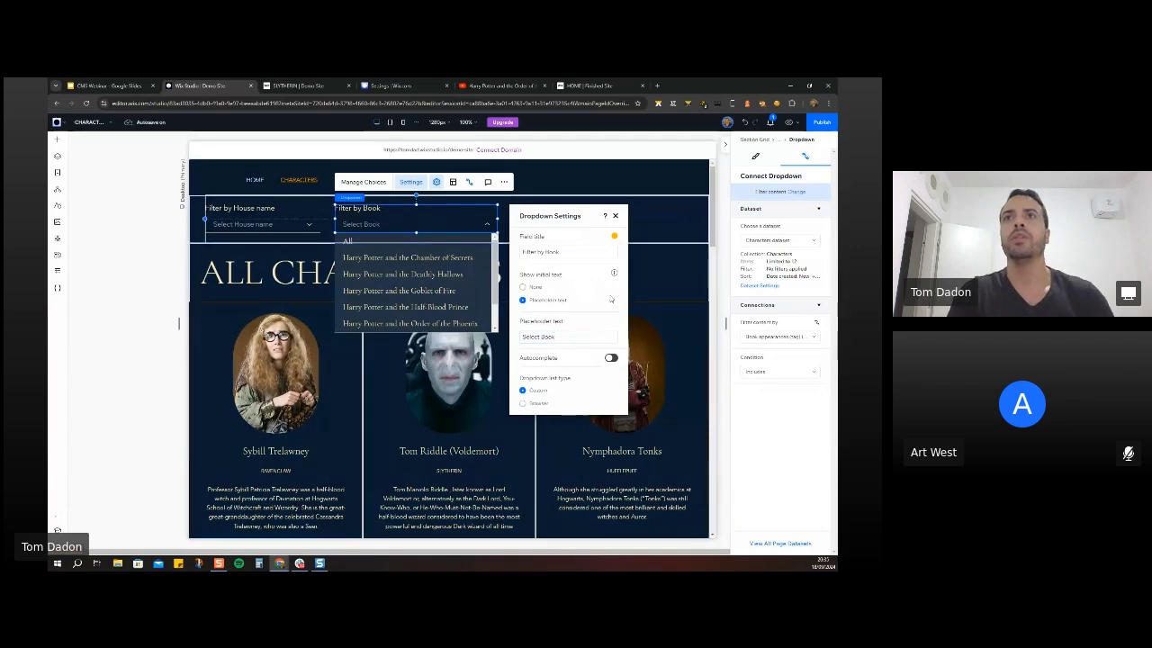
click(616, 217)
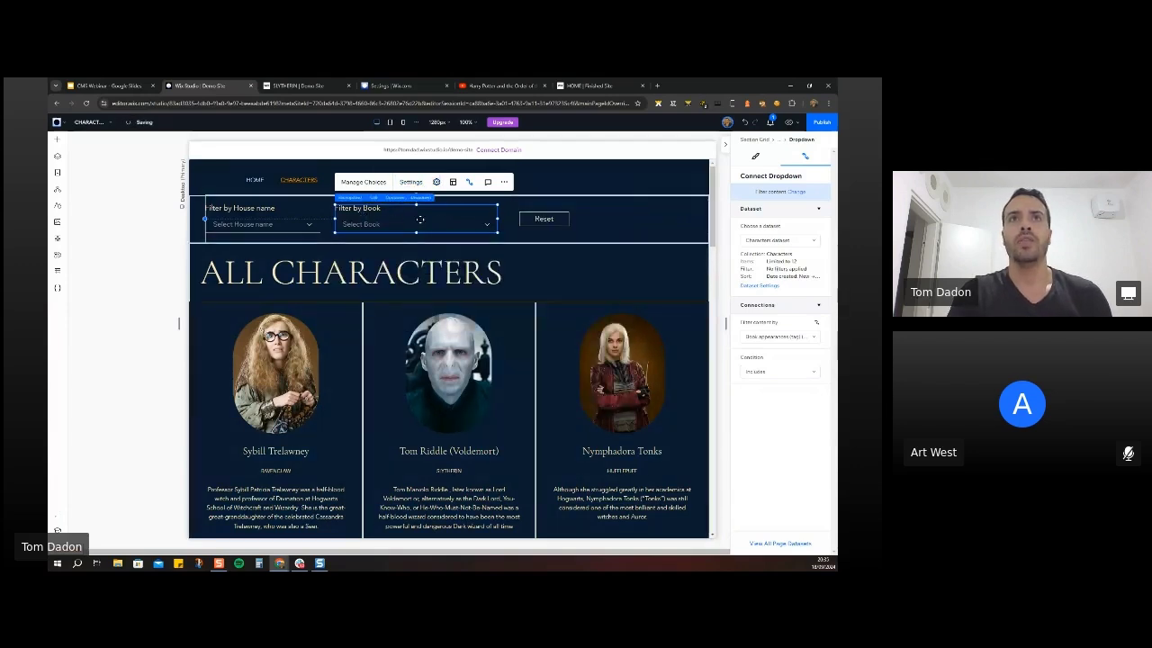
Check the Reset button's dataset connection options, and open the CHARACTERS page in preview.
click(553, 235)
click(545, 219)
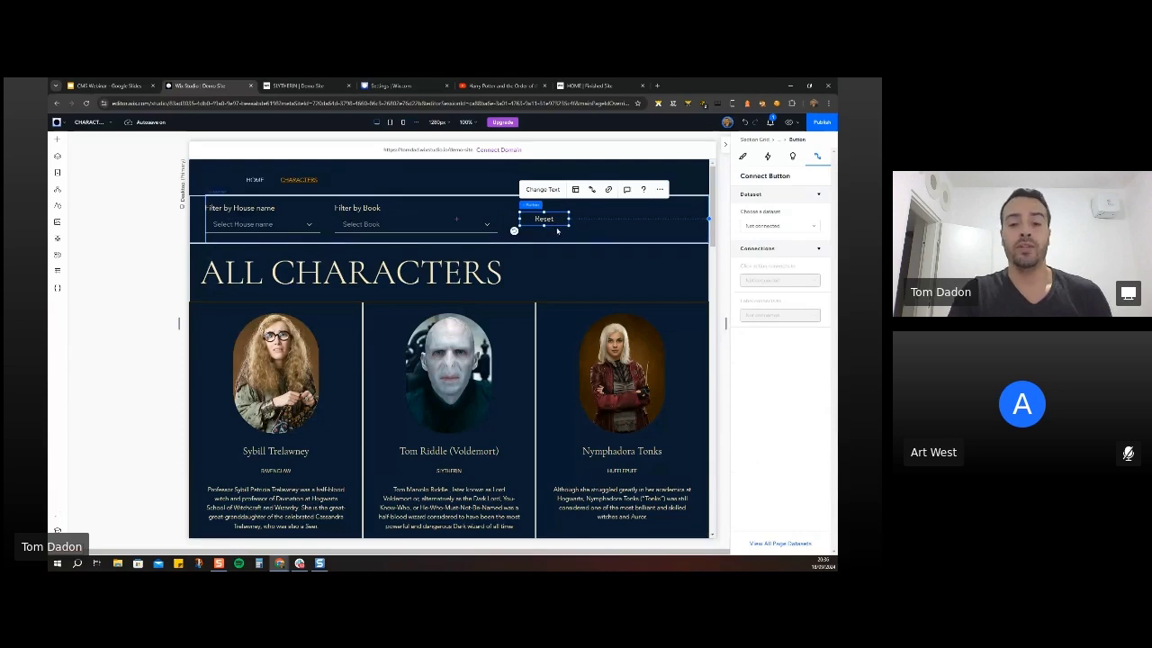
click(557, 231)
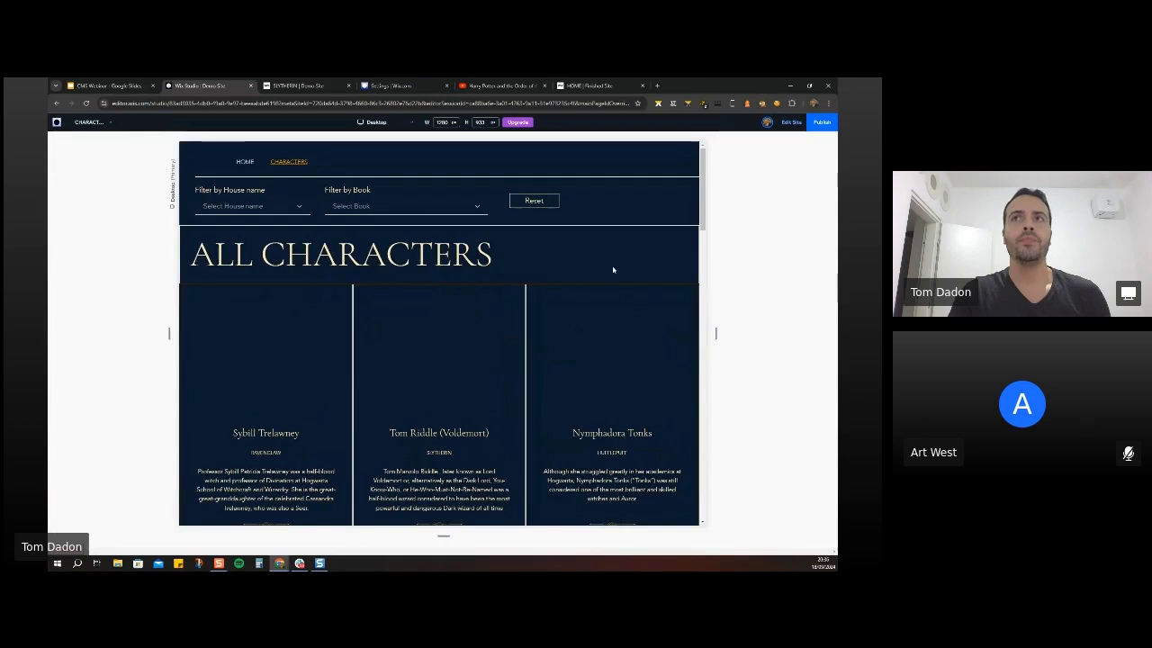
Test the filters in preview by choosing the HUFFLEPUFF house and the book Harry Potter and the Chamber of Secrets.
click(251, 206)
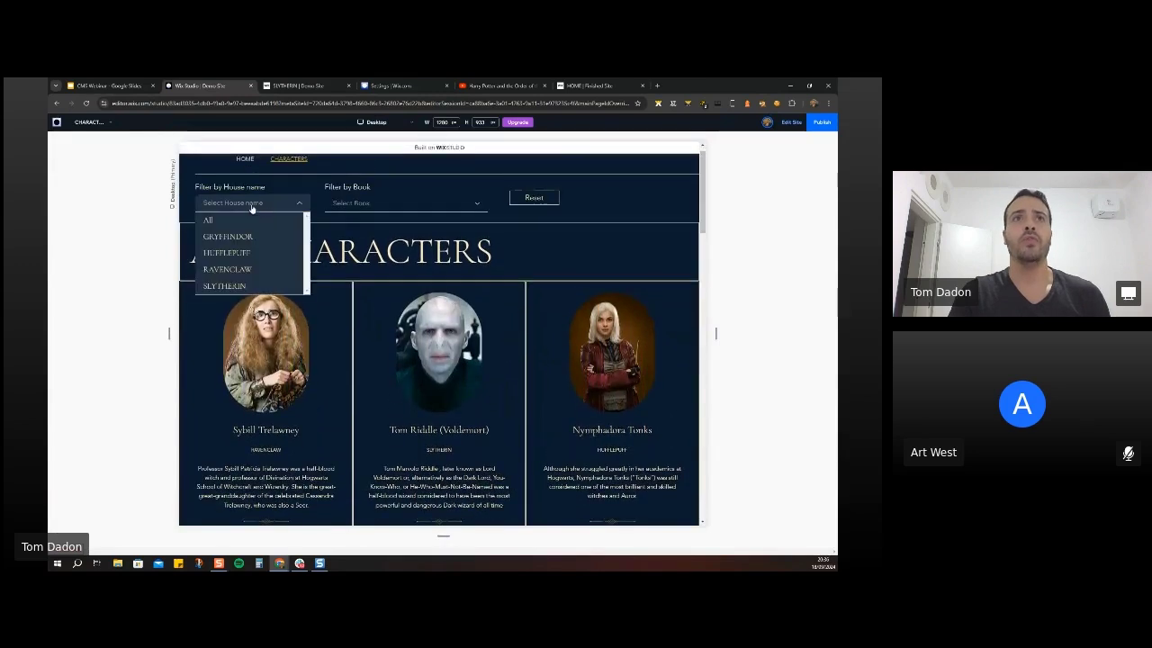
click(234, 255)
click(420, 205)
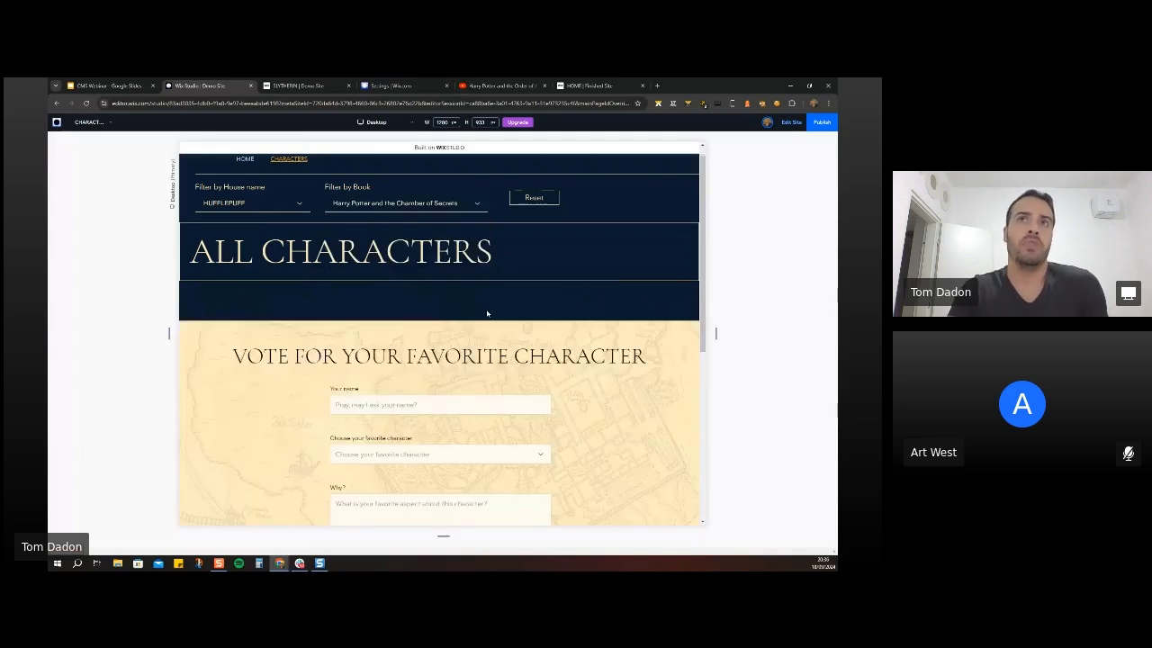
click(407, 209)
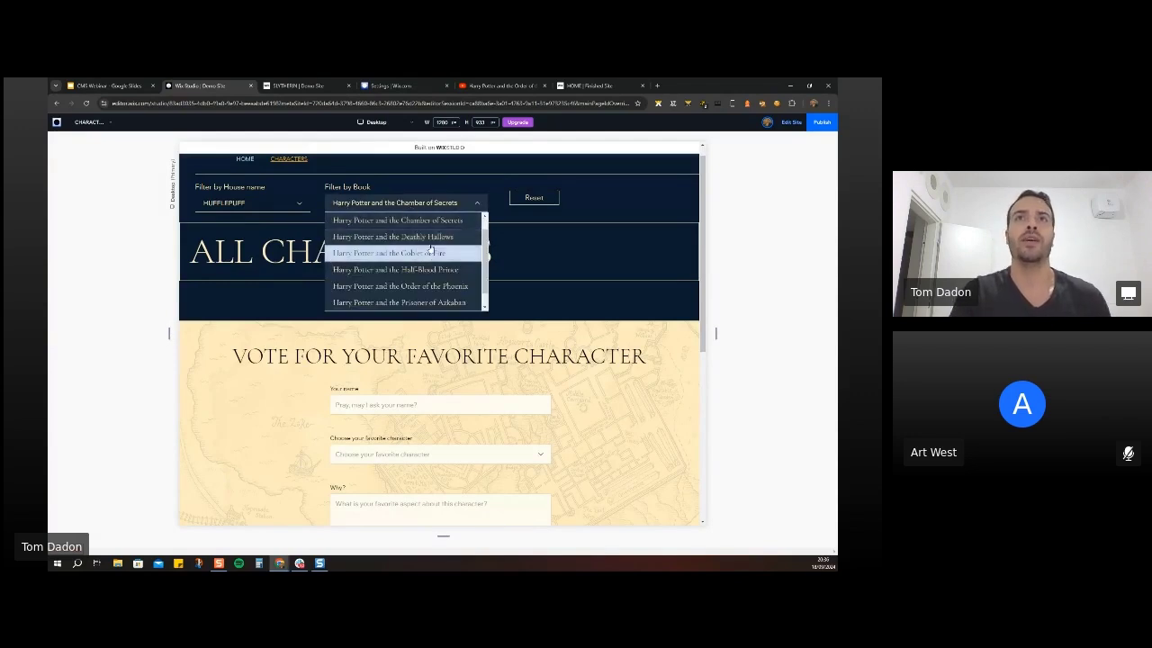
click(385, 223)
Set the previewed book filter to All while keeping the HUFFLEPUFF house filter.
click(409, 207)
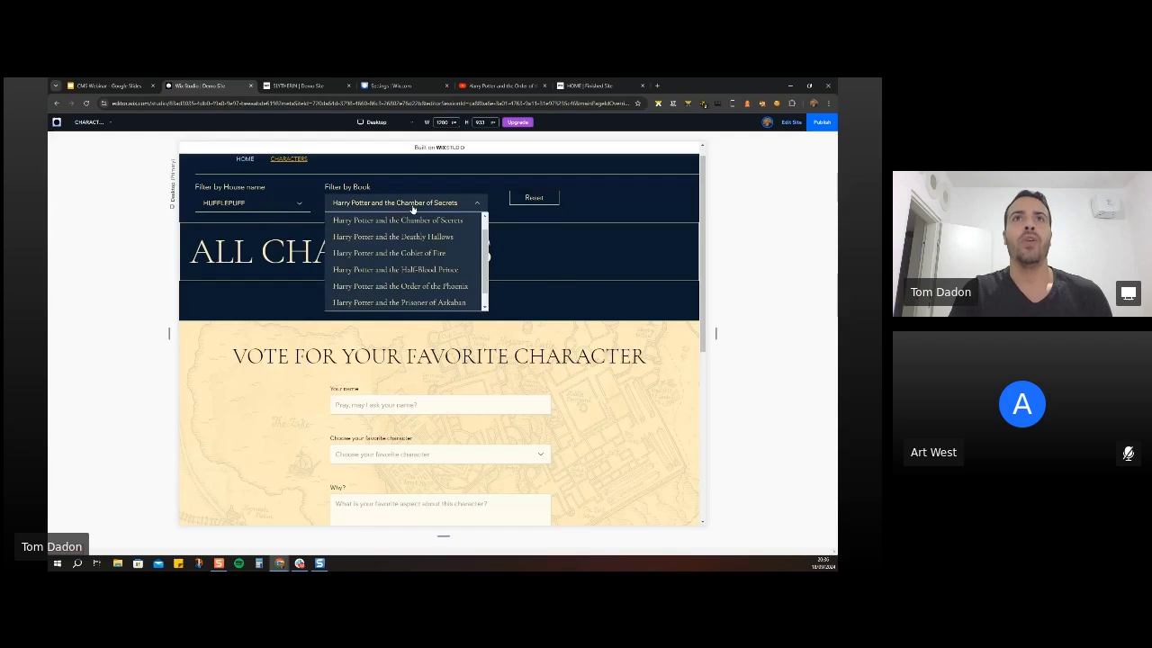
scroll(411, 252, up, 2)
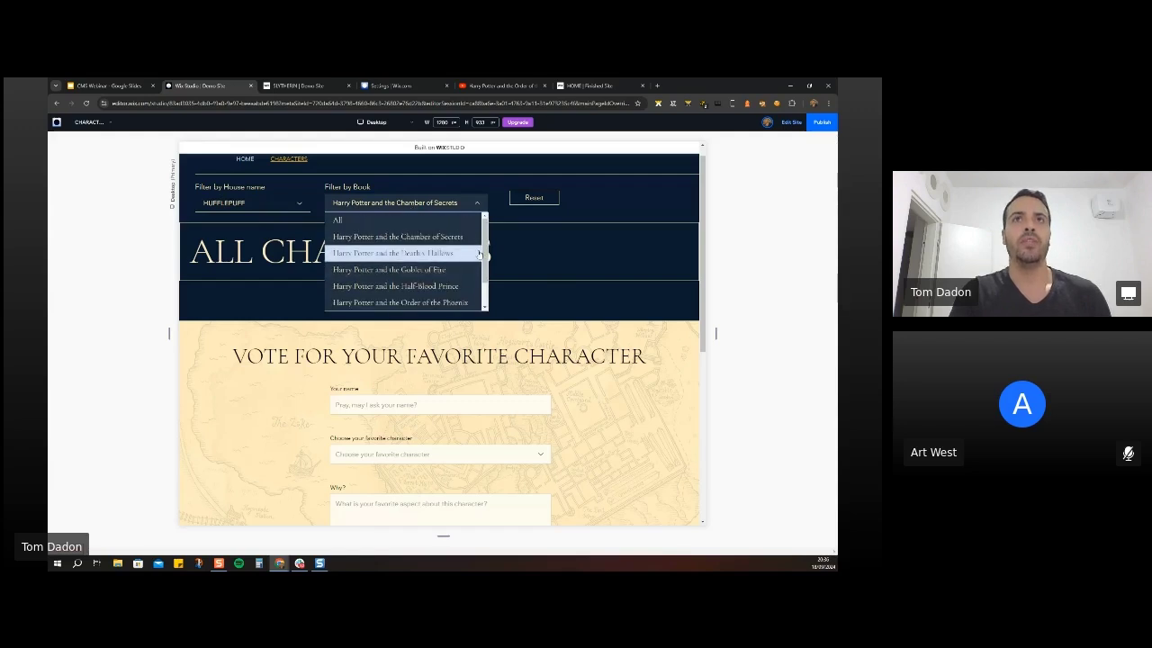
click(333, 220)
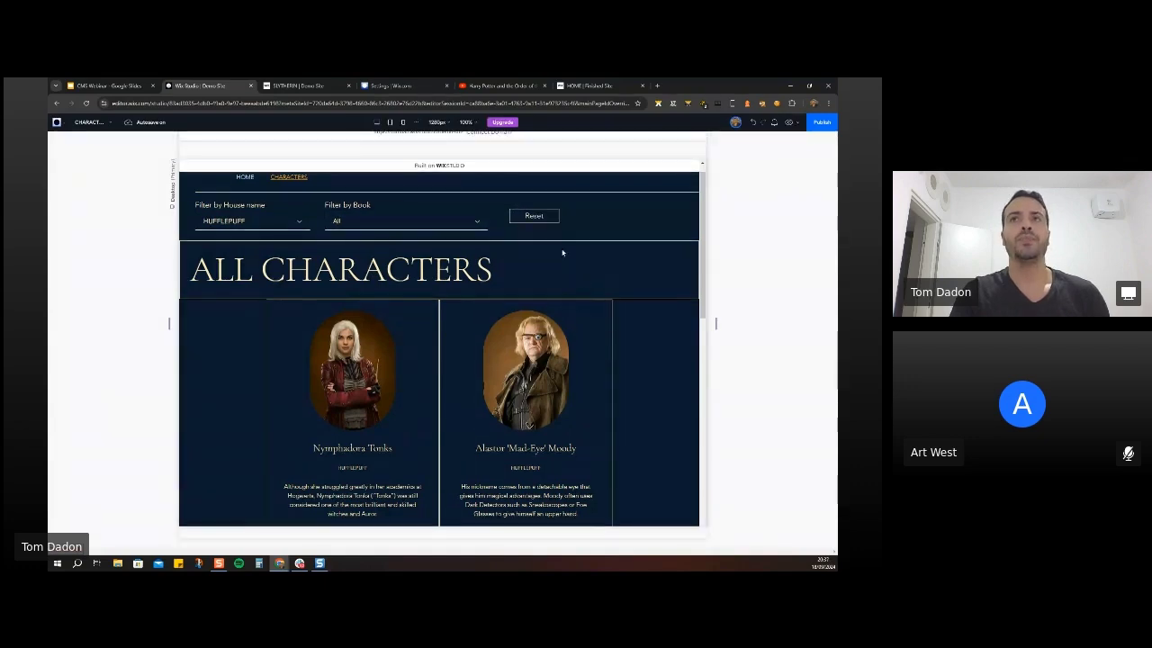
Connect the Reset button to the Characters dataset and set its click action to Reset input values.
click(552, 218)
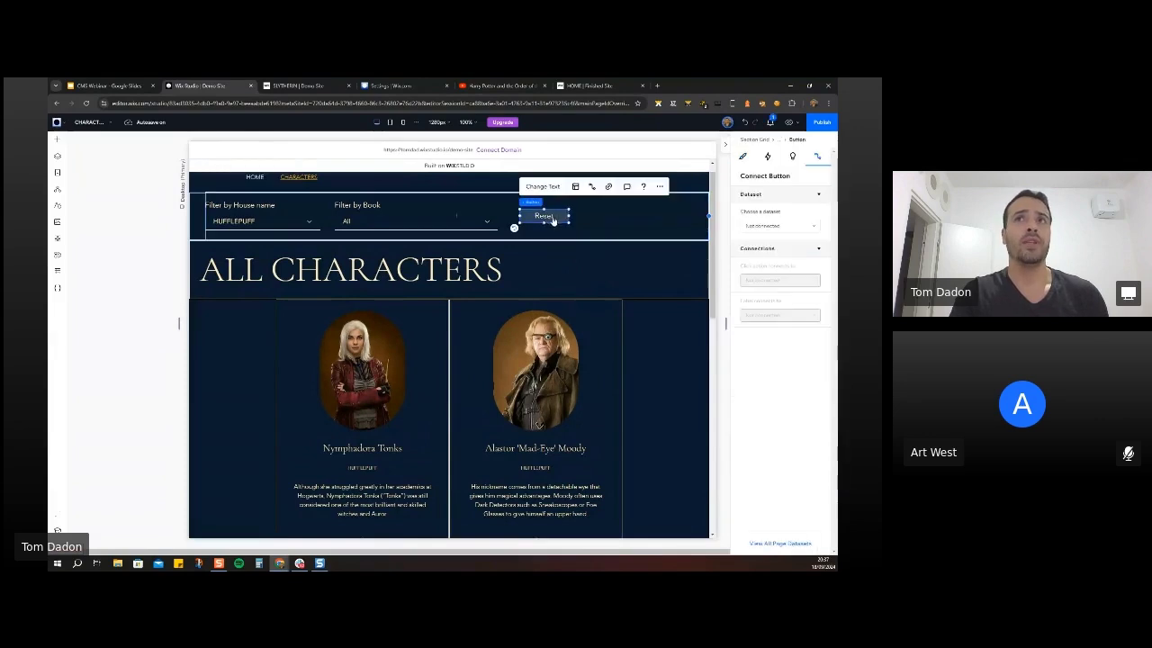
click(767, 226)
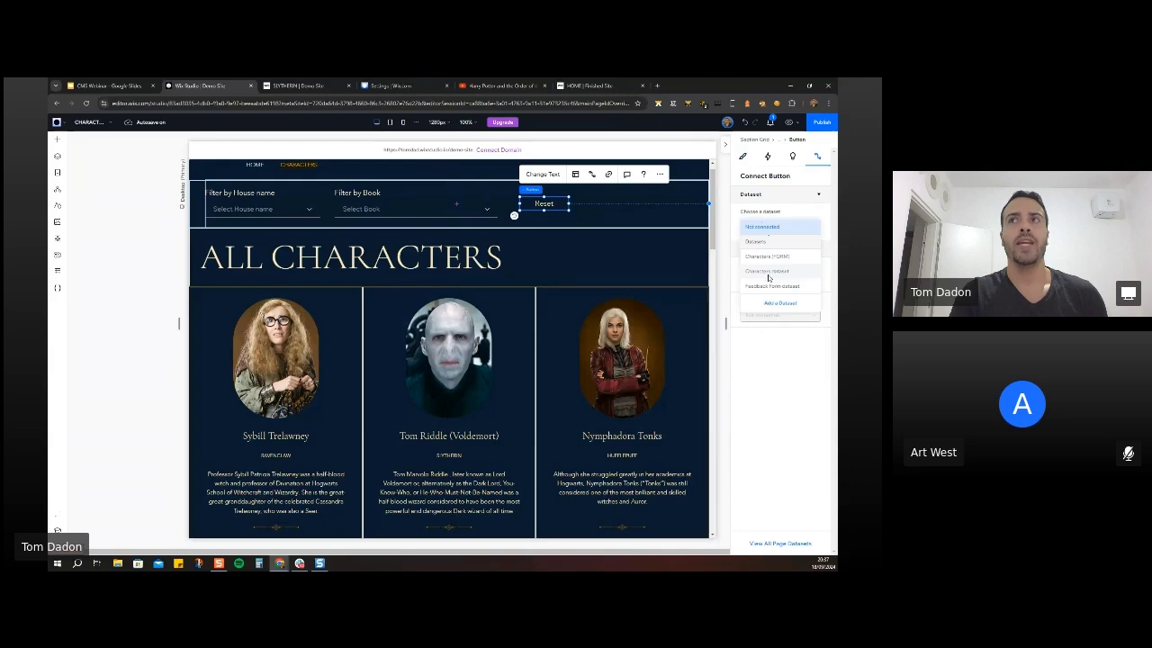
click(770, 272)
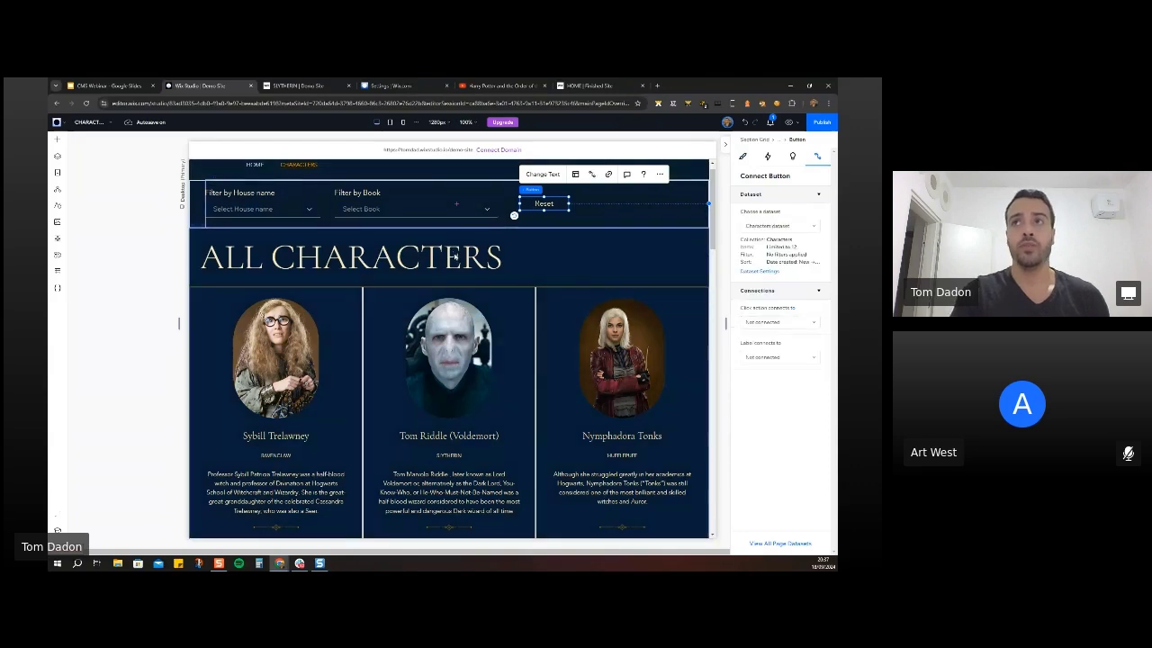
click(767, 322)
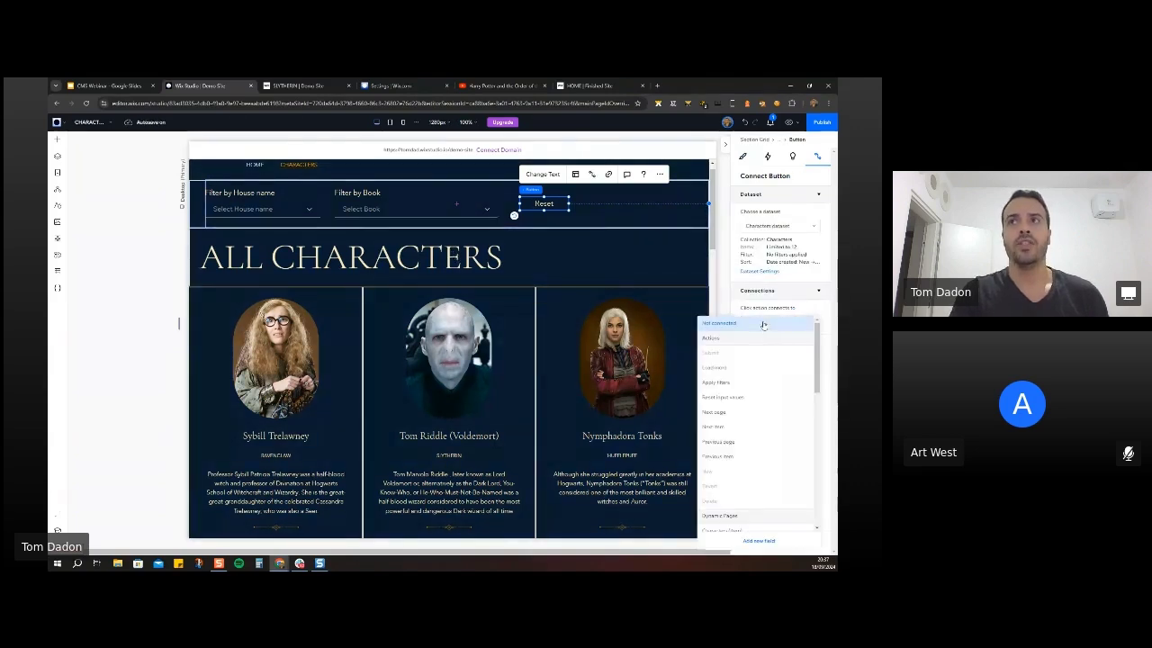
click(709, 397)
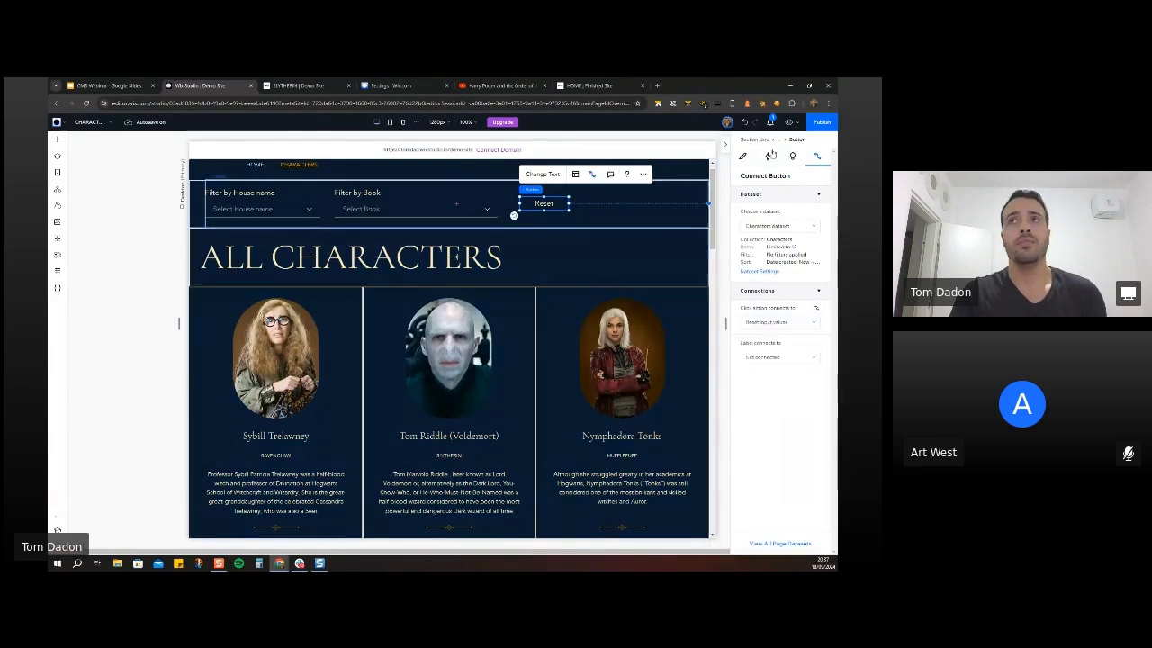
Test the Reset button in preview after filtering by SLYTHERIN and Harry Potter and the Deathly Hallows, and return to the editor.
key(ctrl+shift+p)
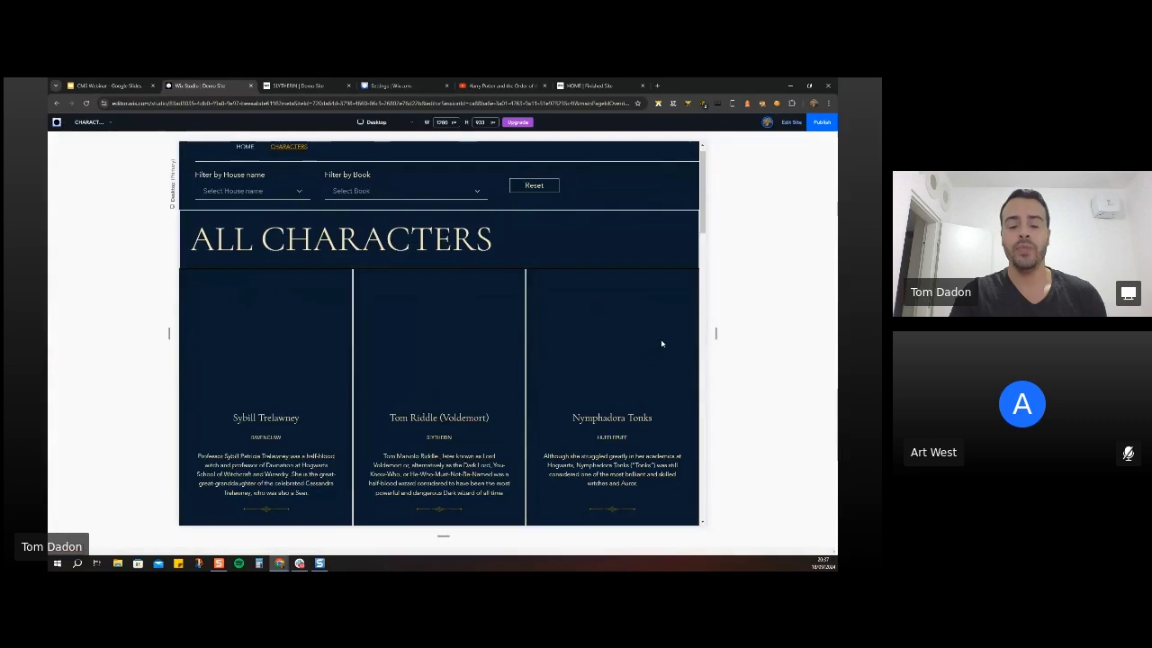
click(279, 202)
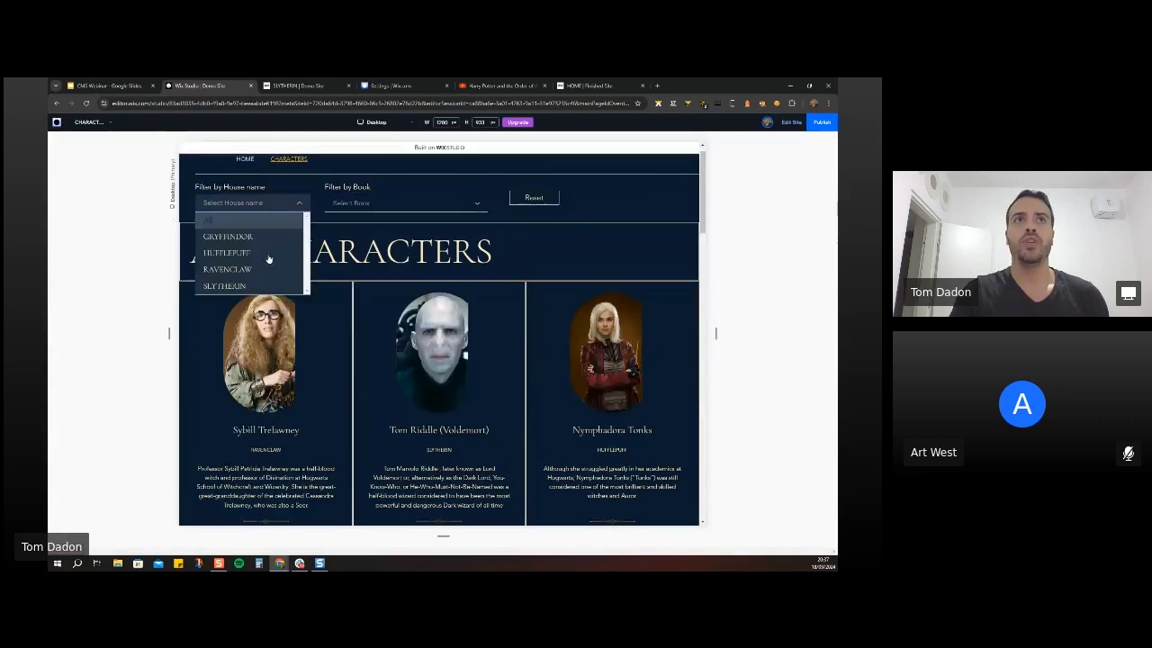
click(232, 266)
click(364, 206)
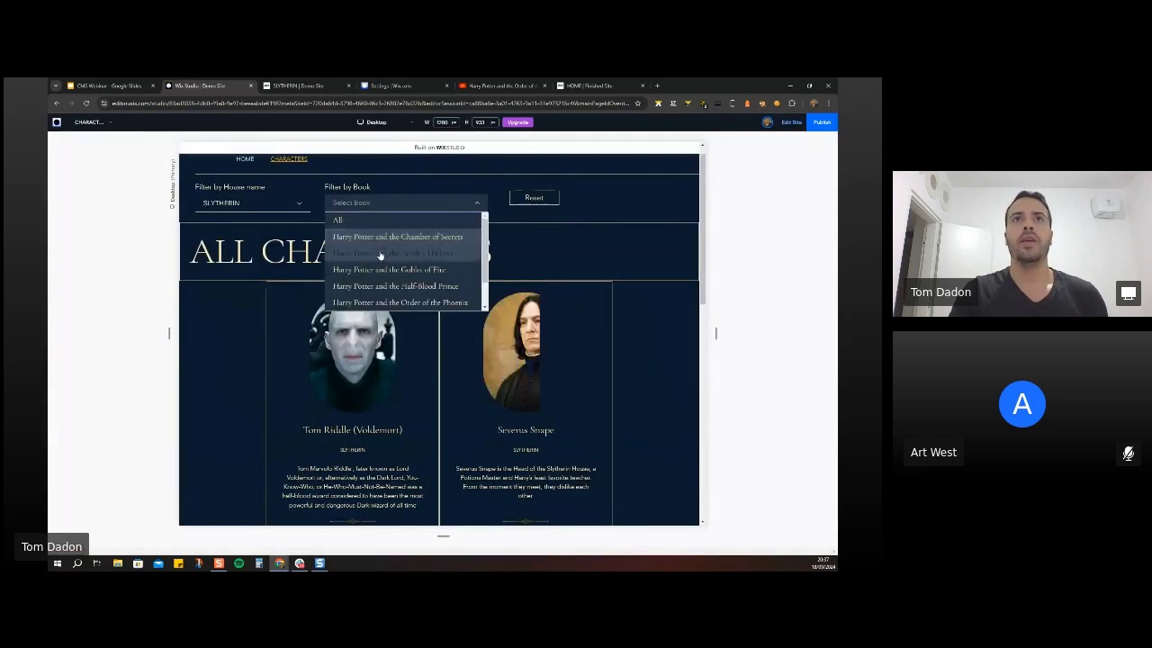
click(450, 292)
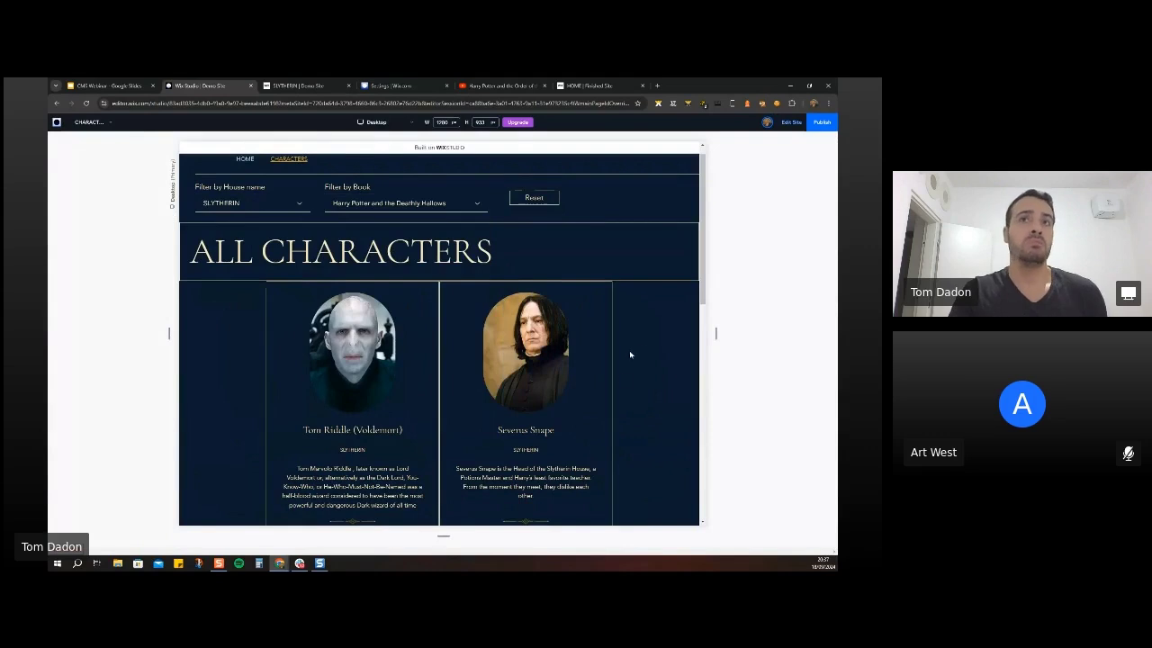
click(526, 200)
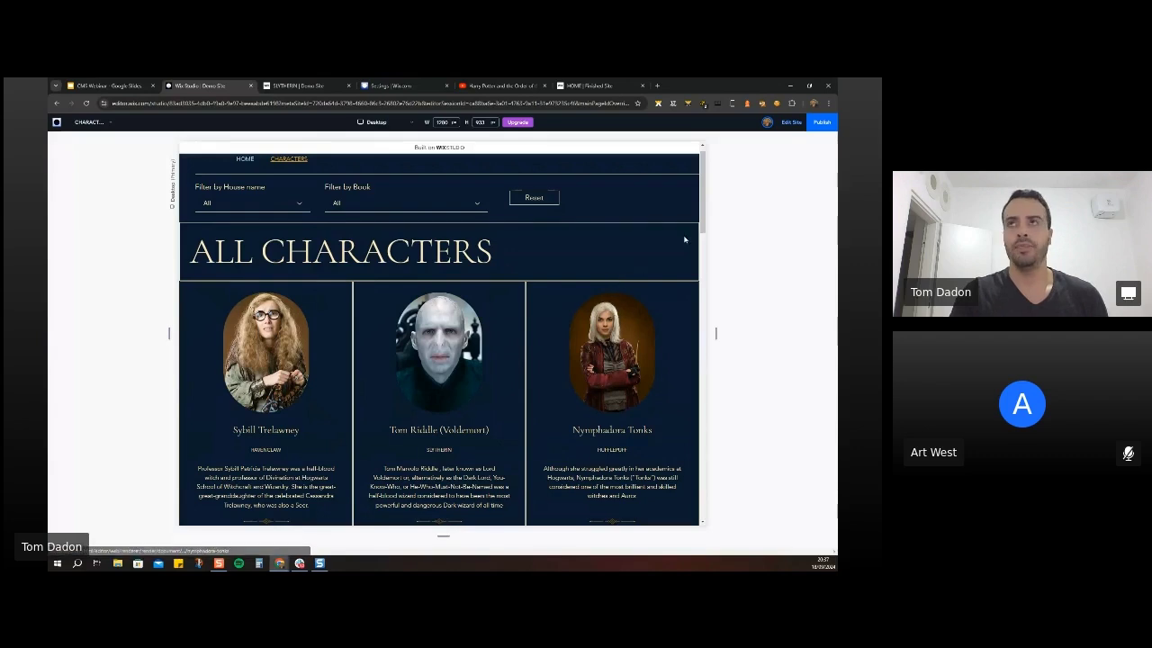
click(791, 122)
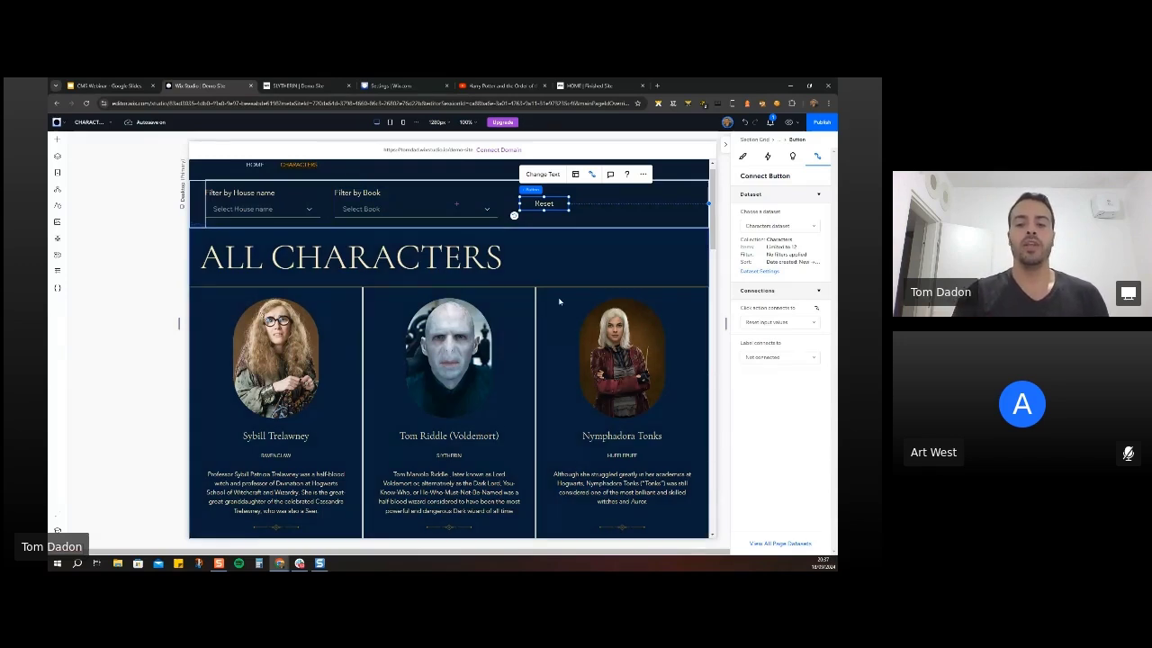
click(115, 87)
click(200, 86)
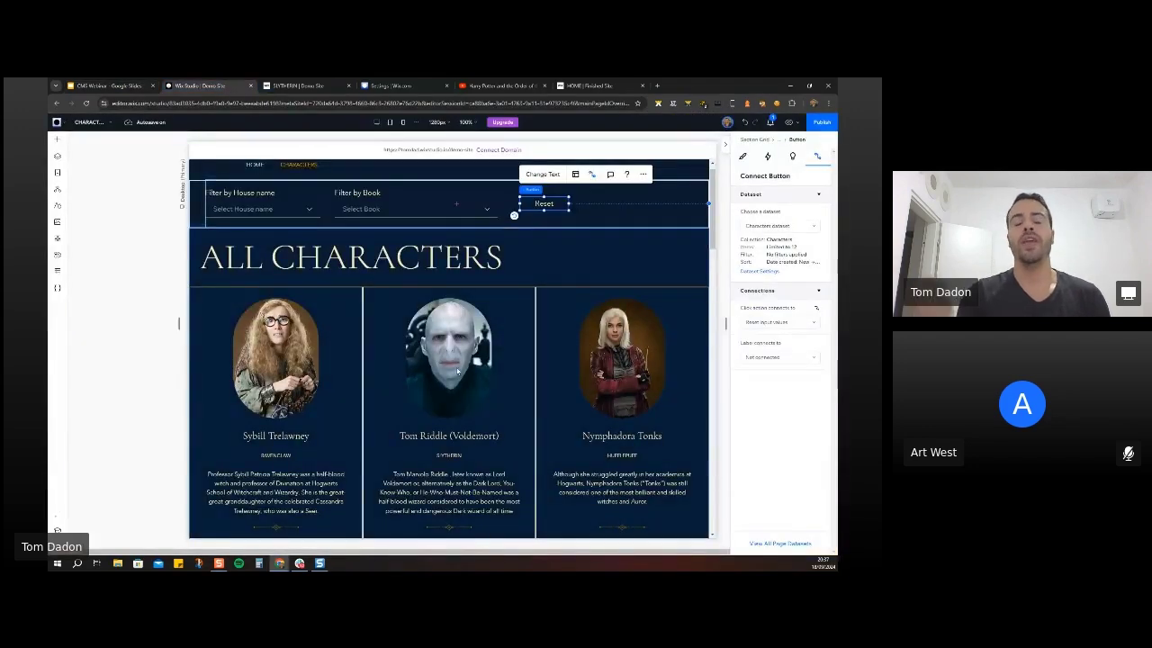
click(58, 173)
Open the Characters collection and check the field settings of the "Featured character?" column.
click(58, 272)
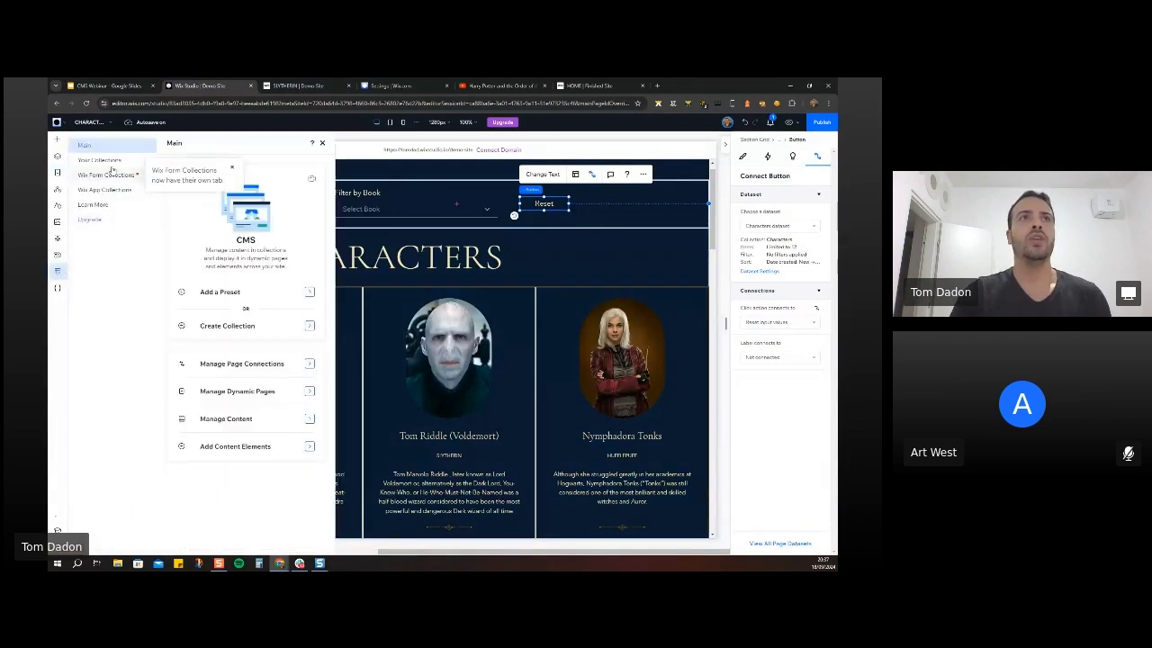
click(144, 162)
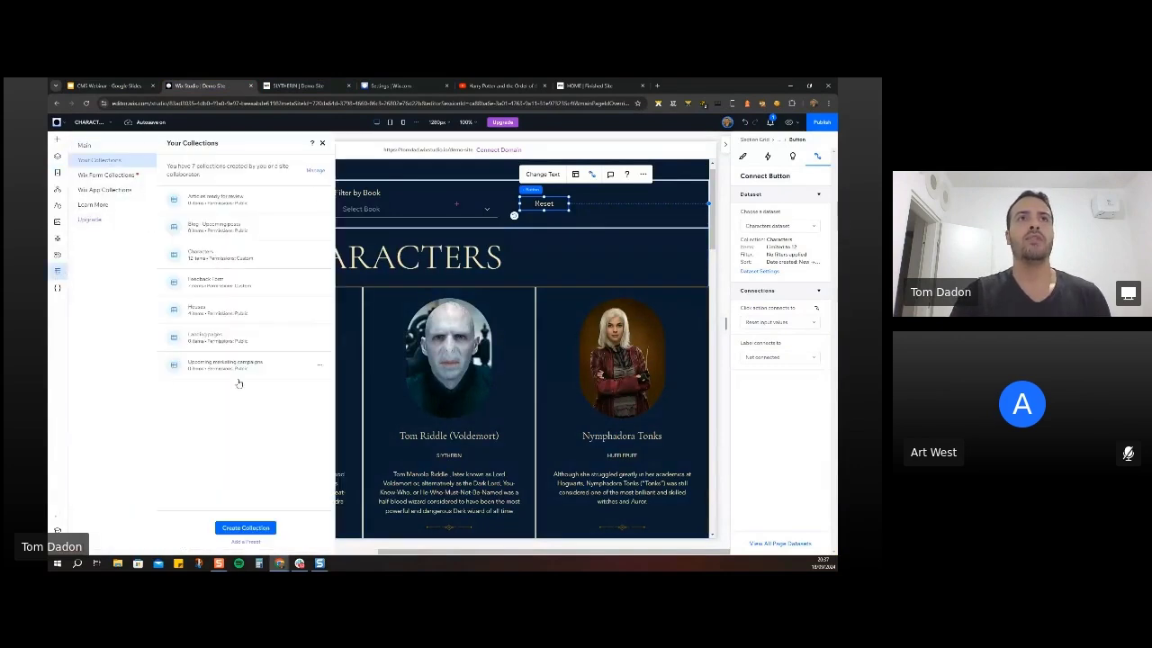
click(215, 256)
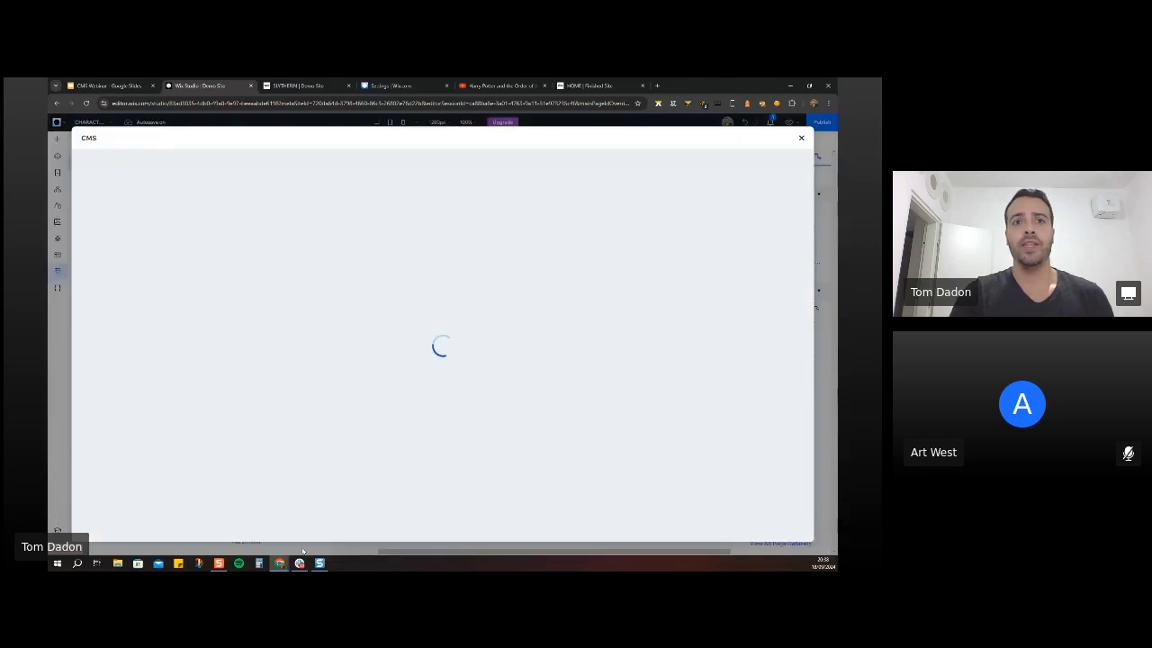
drag(424, 540, 690, 541)
click(517, 267)
click(511, 278)
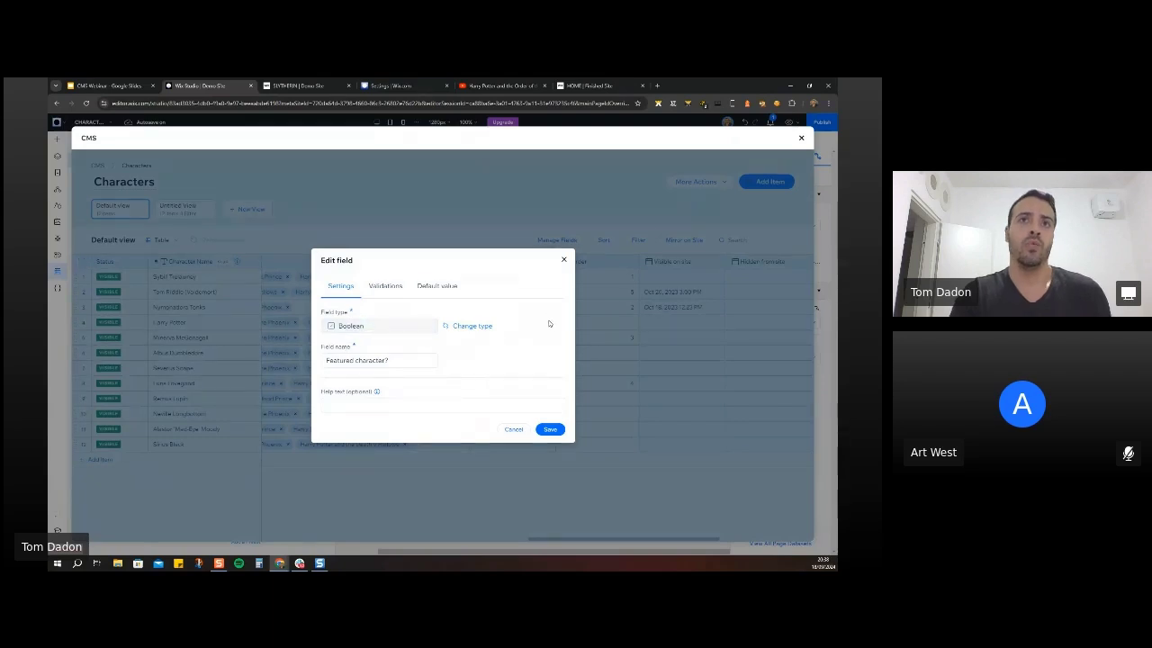
click(564, 262)
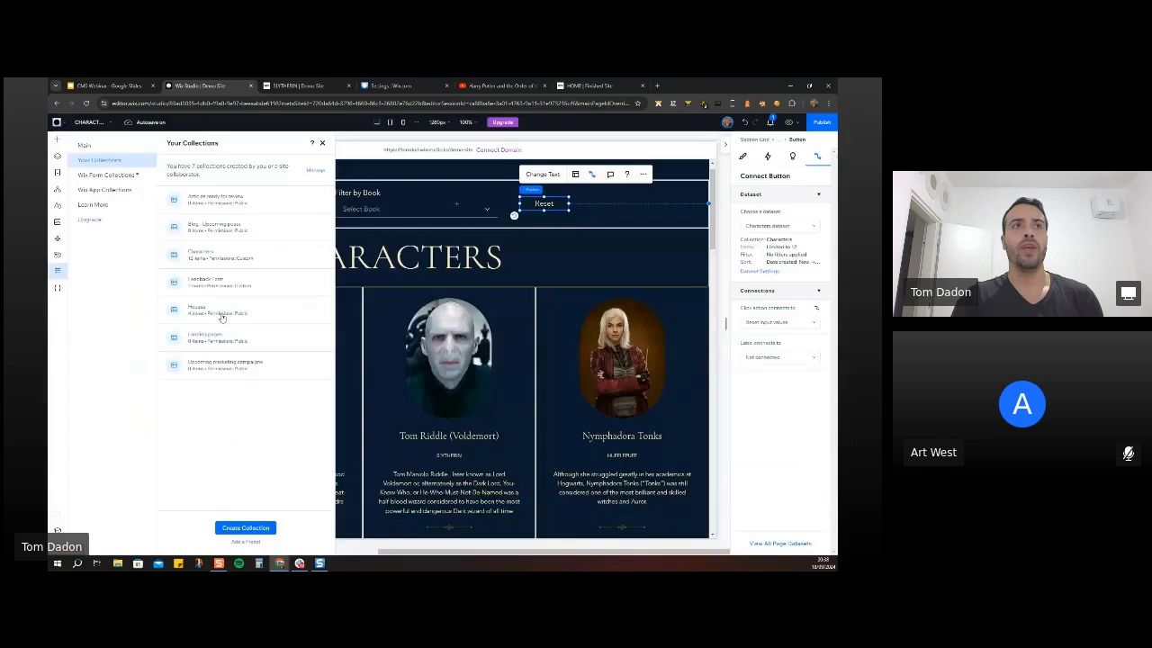
Open the HOME page for editing and bring up its CHARACTER OF THE MONTH section.
click(58, 172)
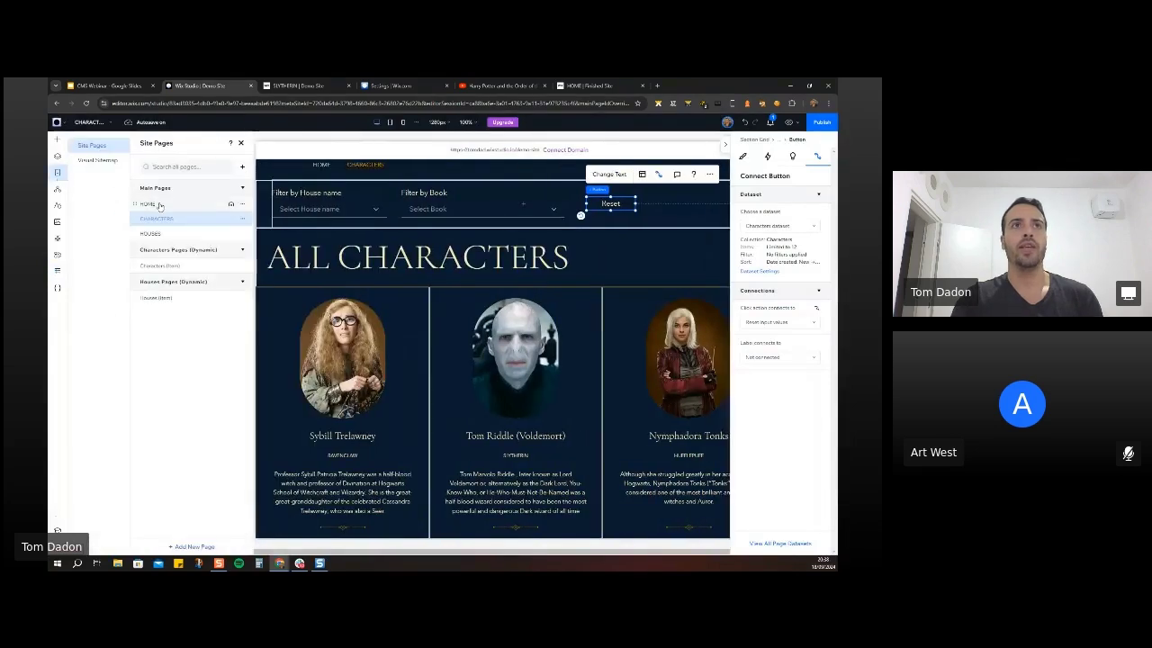
click(155, 205)
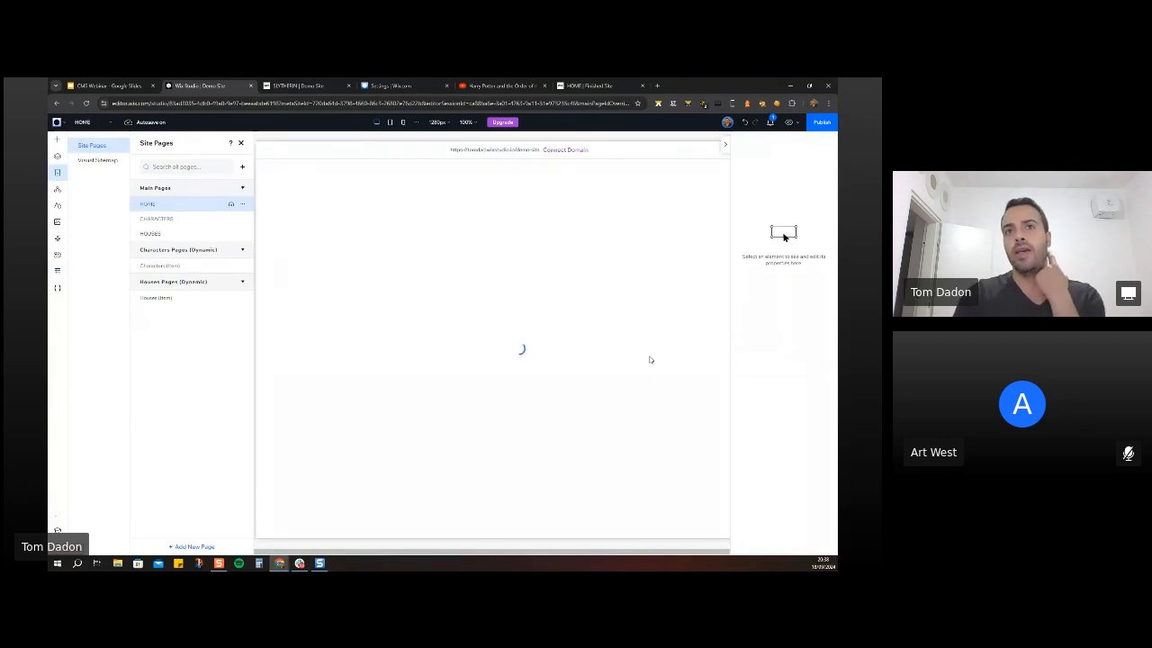
scroll(648, 363, down, 8)
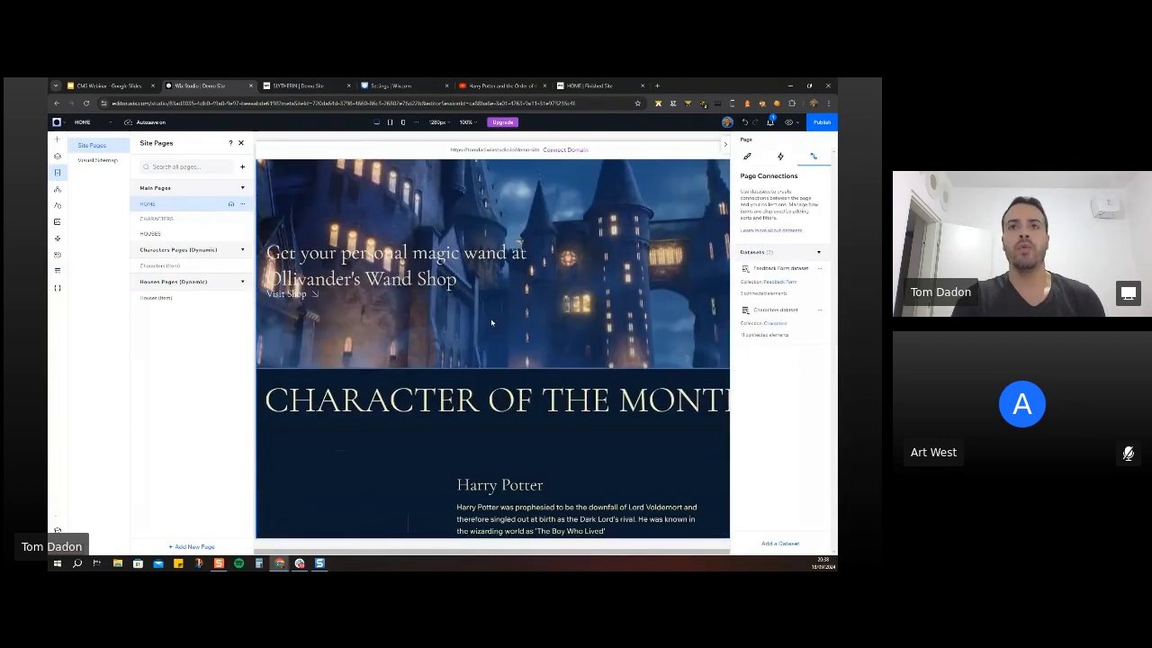
click(241, 143)
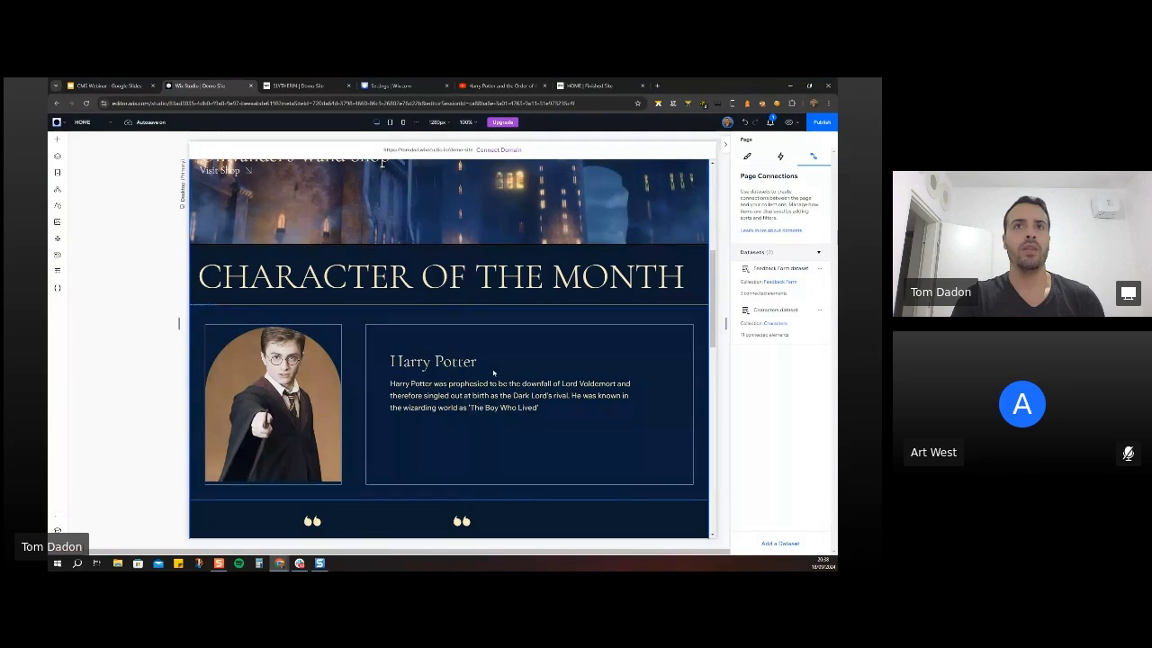
scroll(413, 336, down, 1)
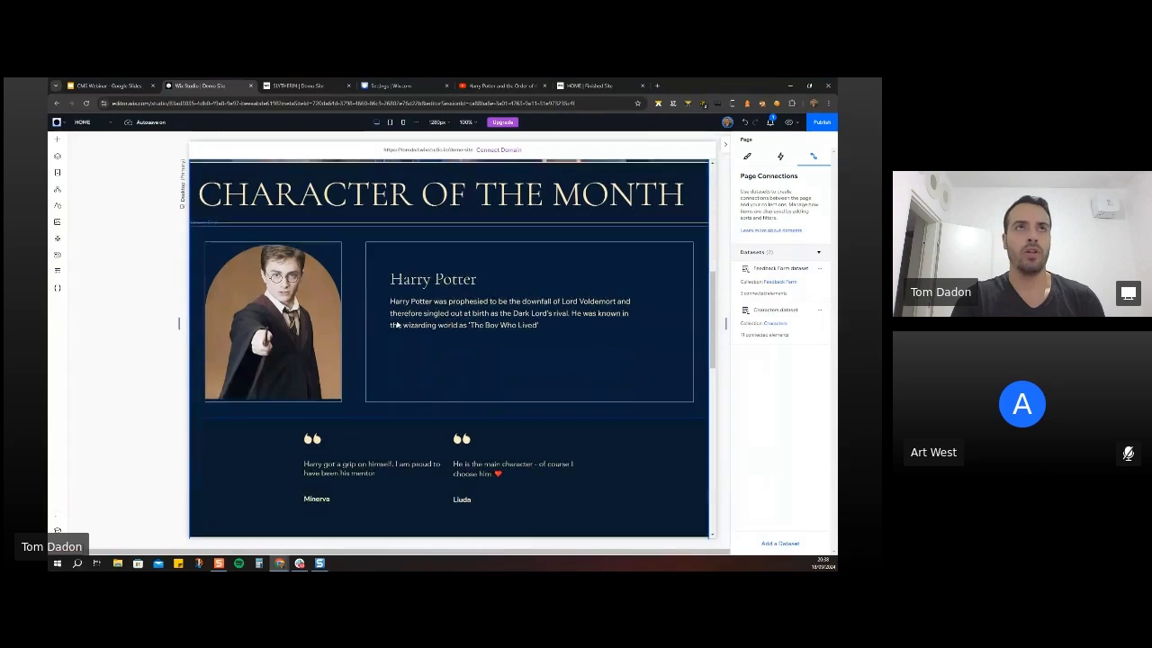
In the Characters collection, unmark Harry Potter as the featured character, mark Luna Lovegood instead, and return to the HOME page.
click(58, 174)
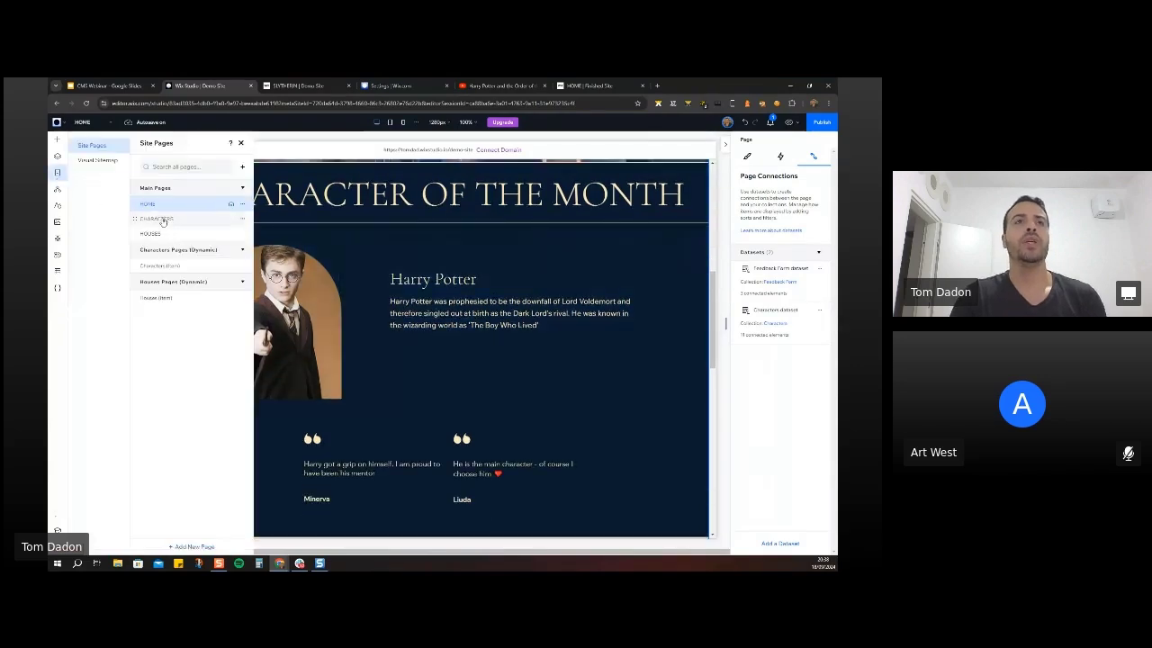
click(57, 271)
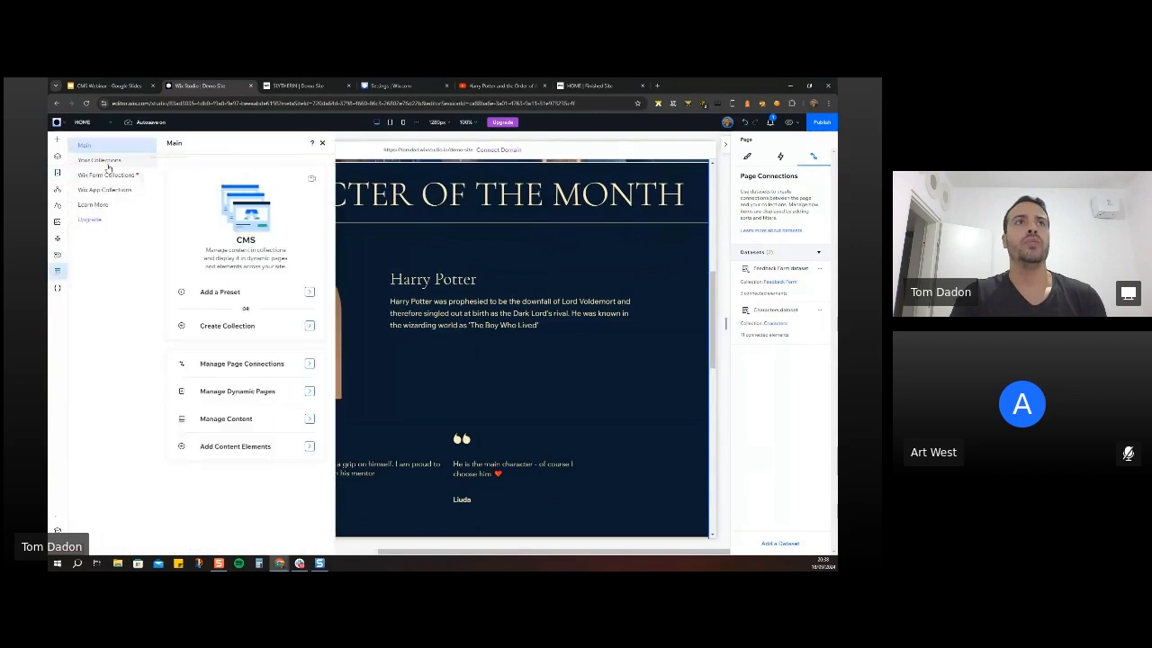
click(110, 162)
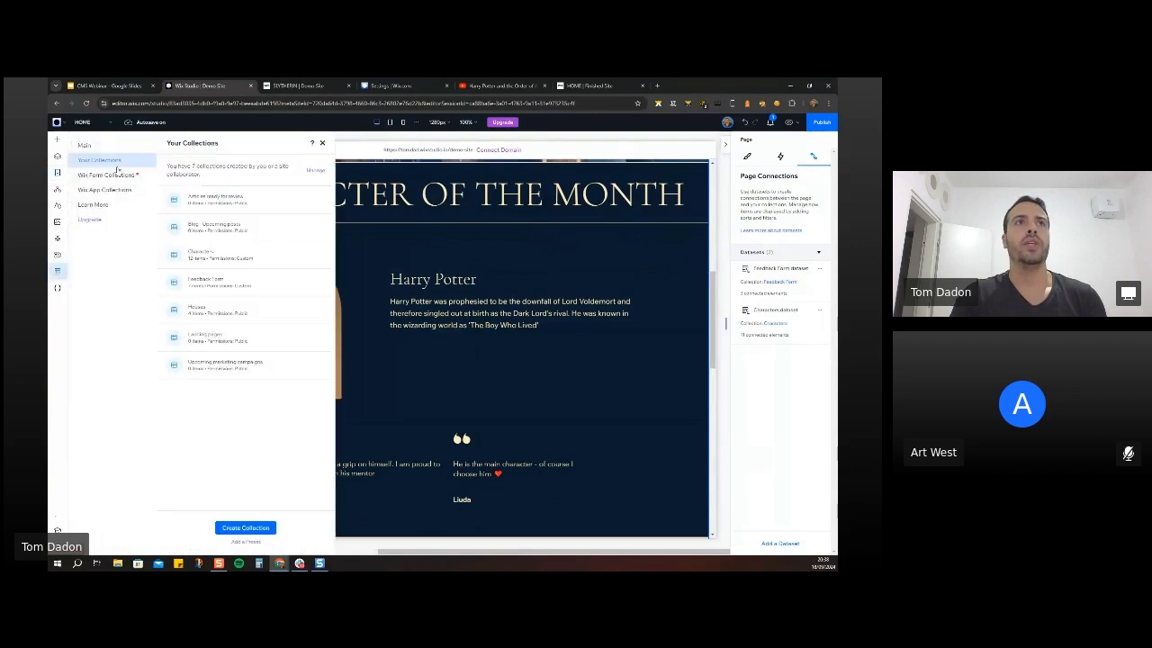
click(205, 252)
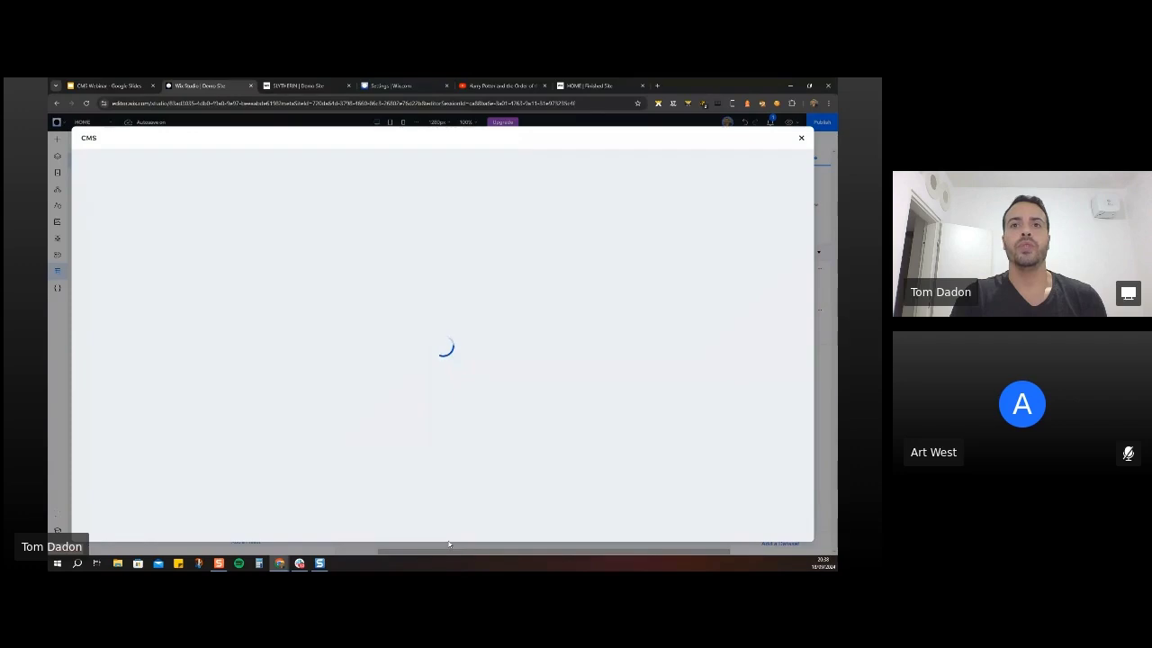
drag(455, 540, 706, 538)
click(493, 322)
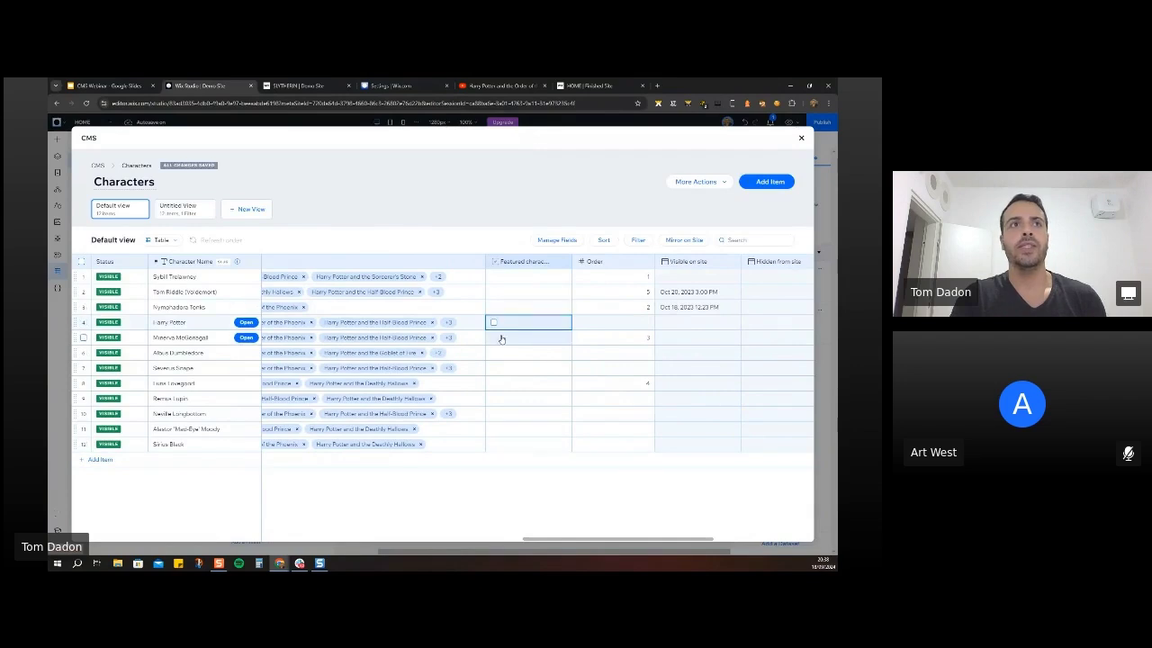
click(500, 384)
click(493, 384)
click(801, 138)
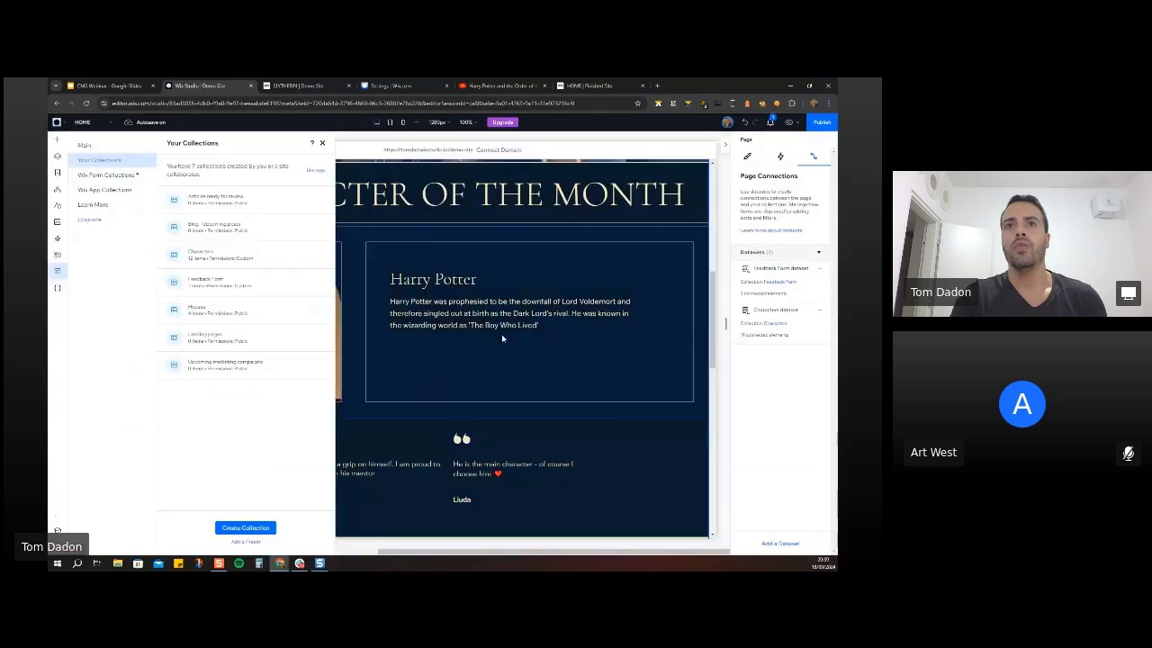
click(502, 338)
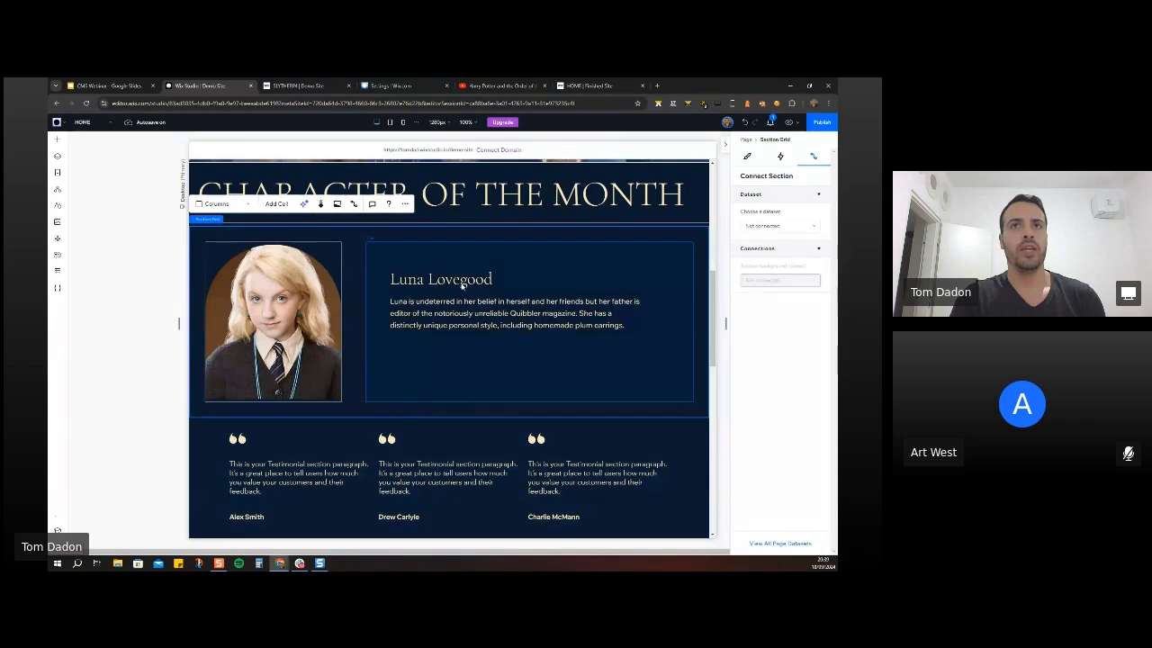
Inspect the "Featured character?" filter in the dataset settings of the featured character's image, checking its field and value options, and close it unchanged.
click(381, 329)
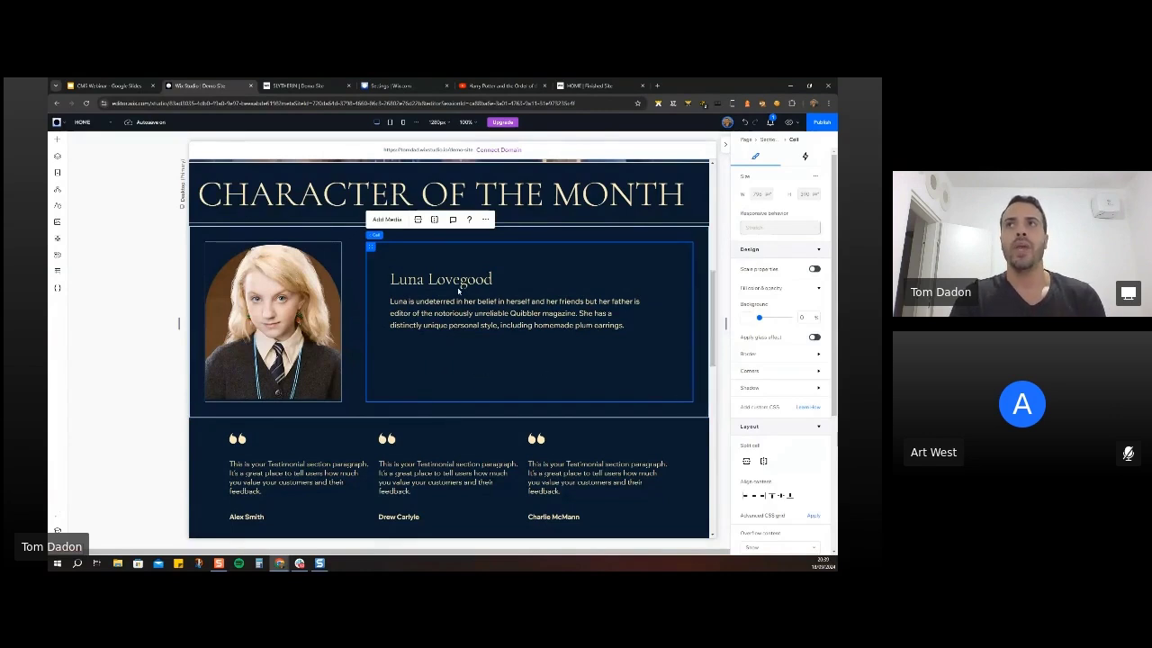
click(273, 331)
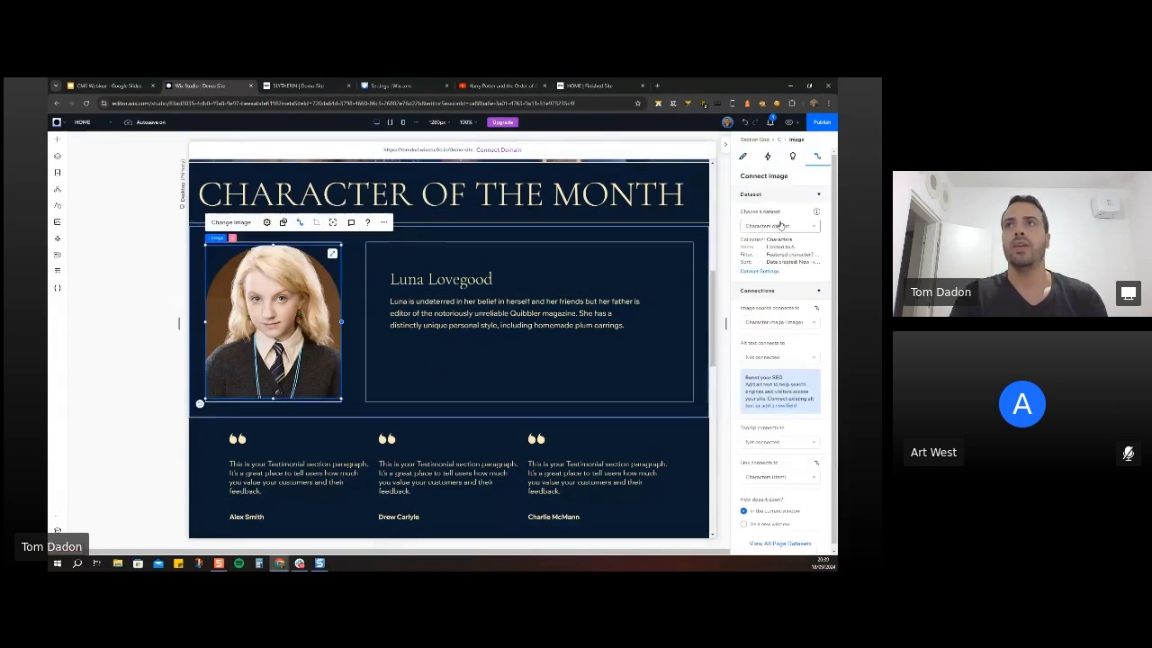
click(759, 270)
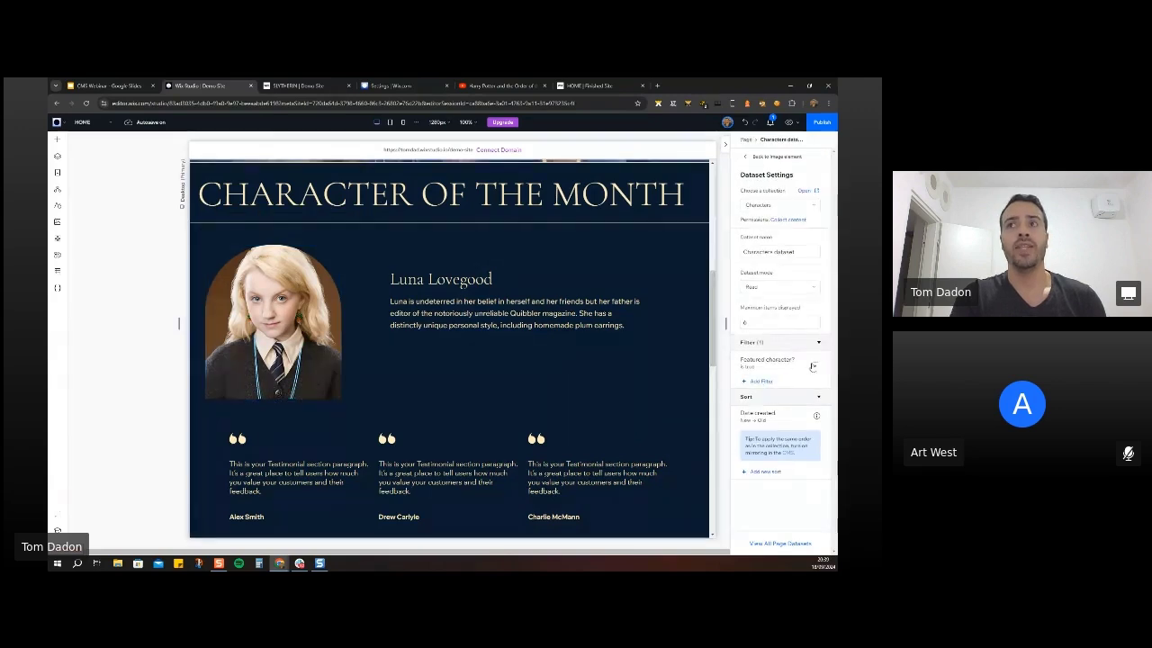
click(758, 369)
click(446, 274)
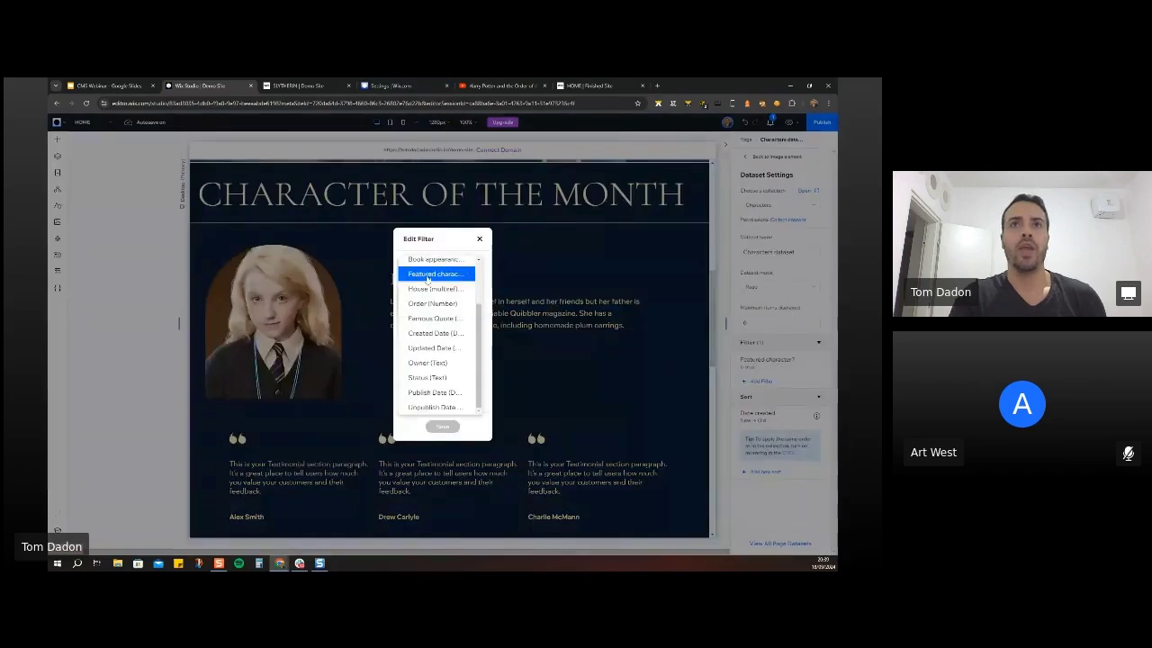
click(454, 280)
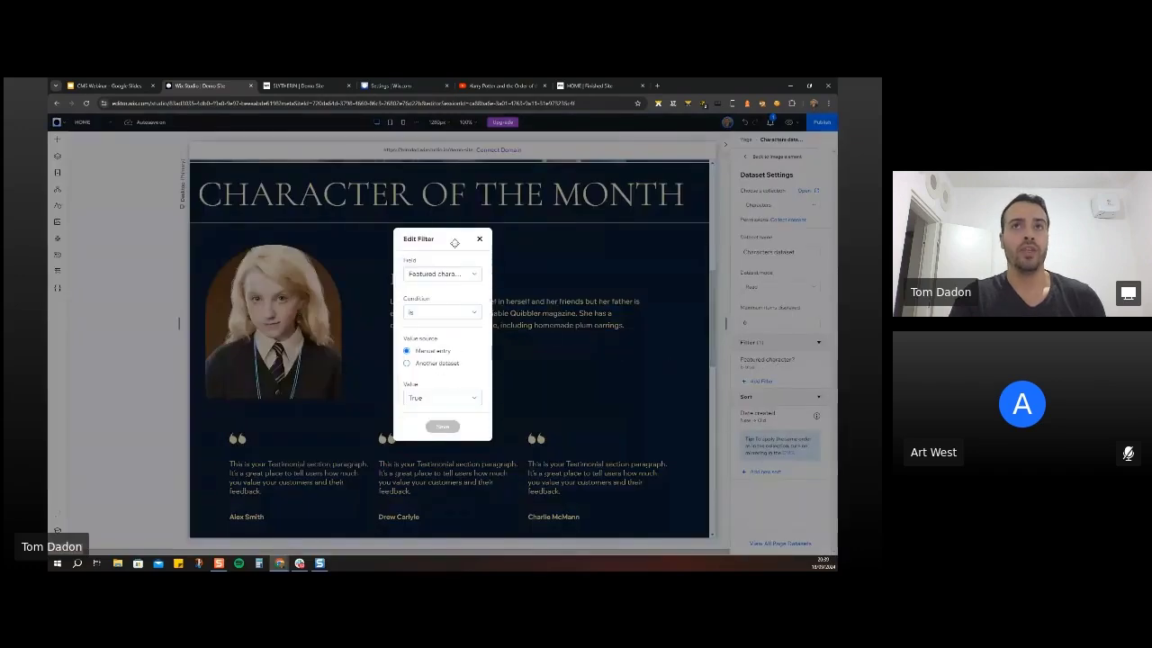
click(429, 405)
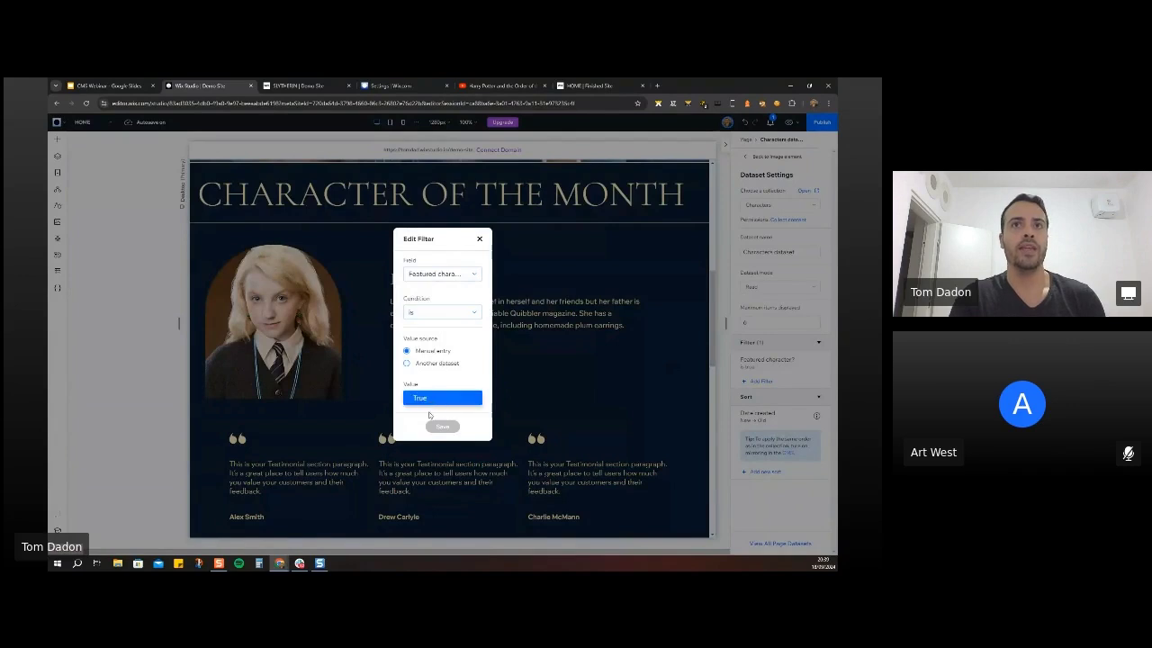
click(439, 395)
click(431, 402)
click(434, 393)
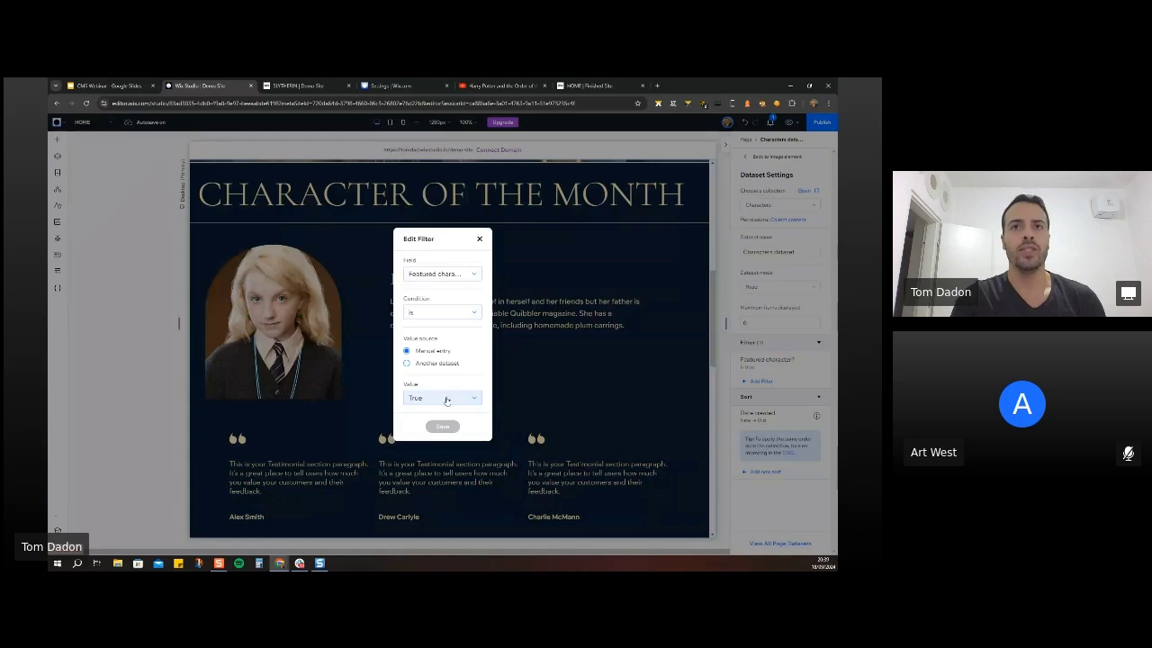
click(480, 239)
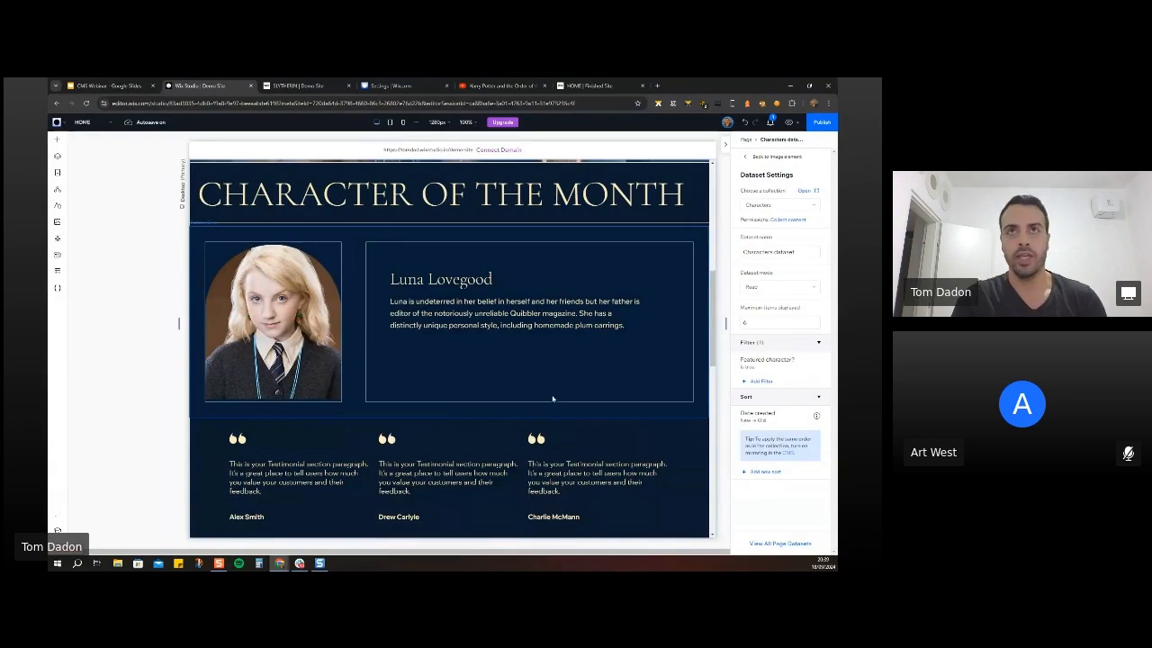
Check which Feedback Form field the first testimonial's paragraph text is connected to, leaving the connection as it is.
scroll(552, 367, down, 1)
click(324, 401)
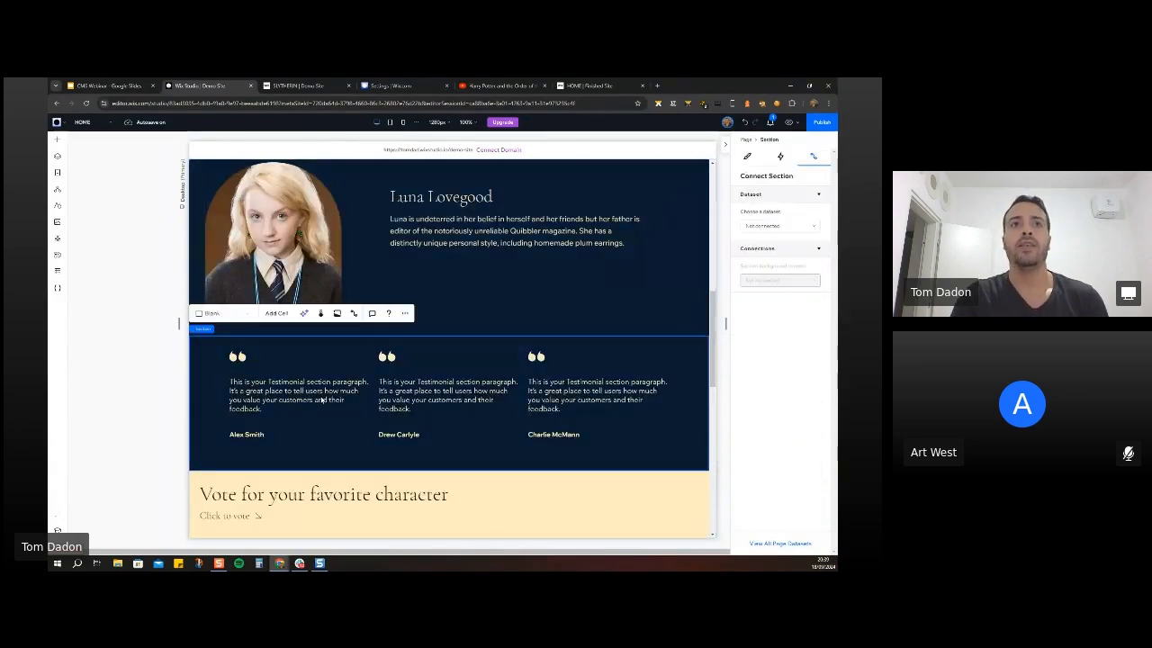
click(302, 394)
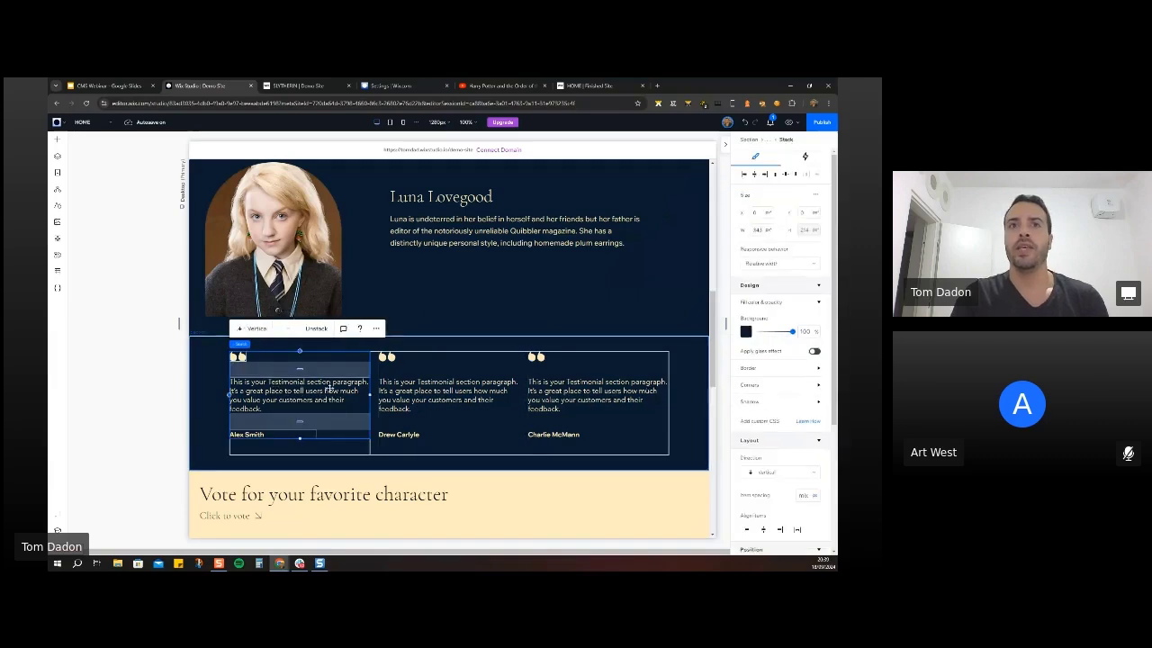
click(297, 394)
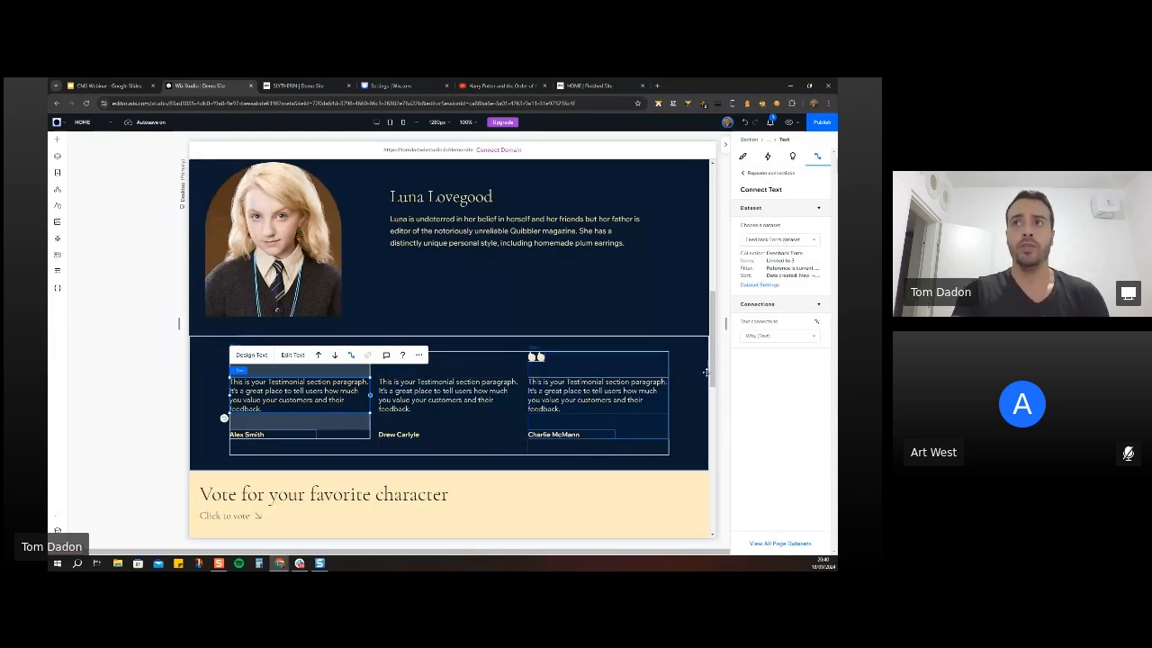
click(768, 337)
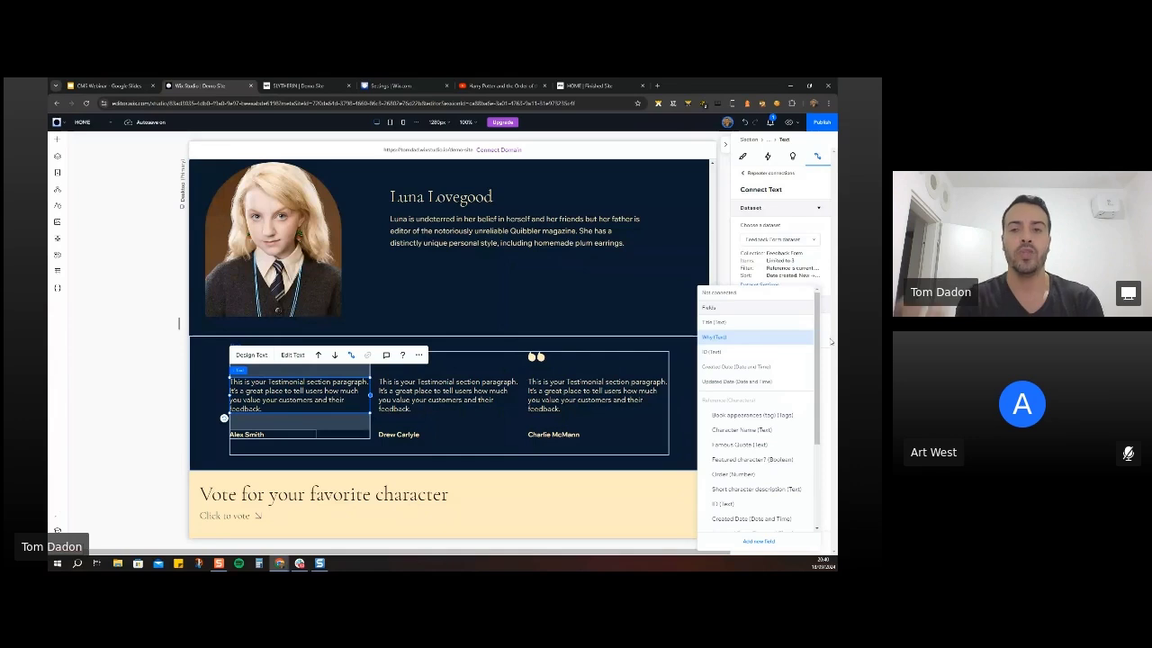
click(830, 341)
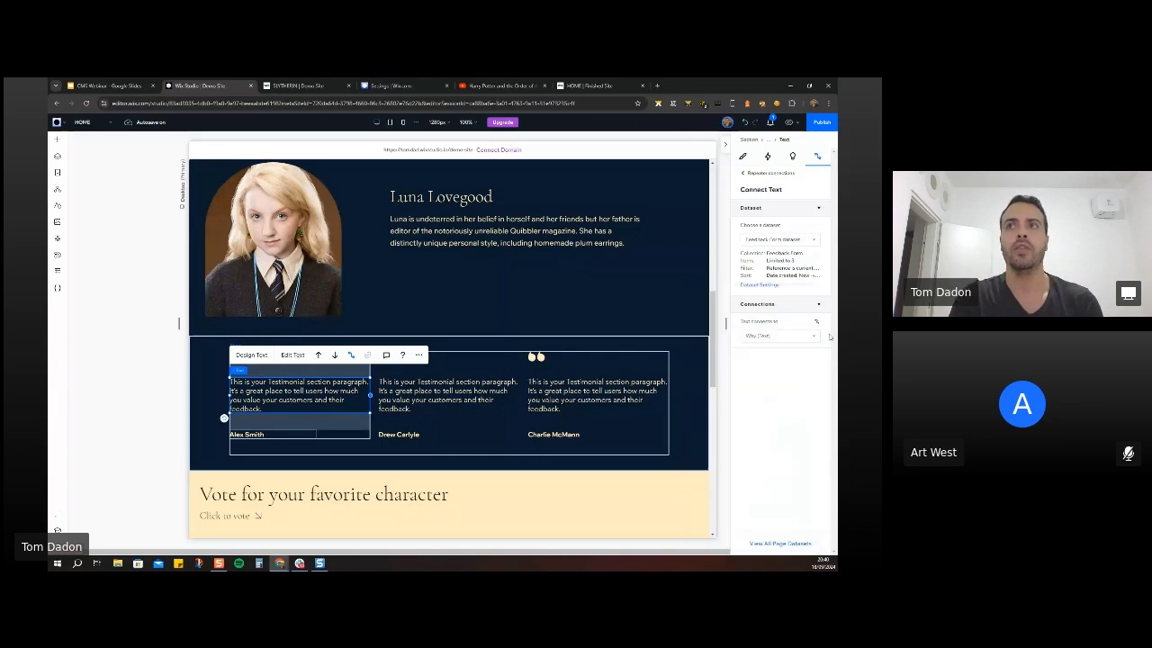
Review the Feedback Form dataset's settings, including its Reference filter against the Characters dataset and the maximum items displayed.
click(762, 284)
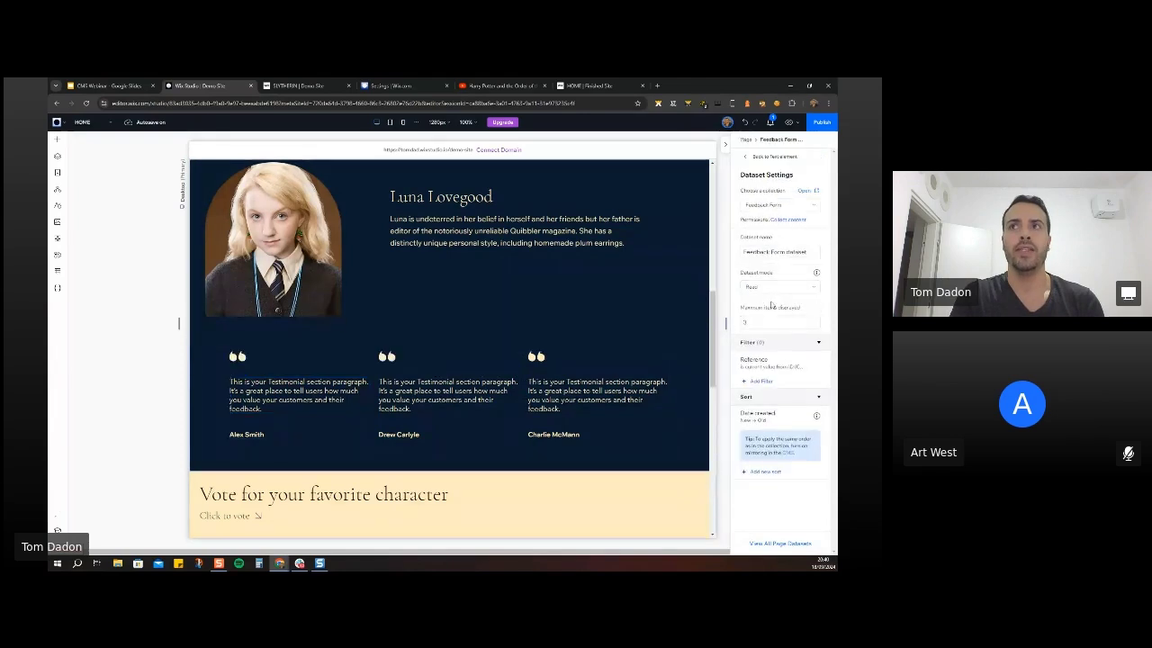
click(813, 367)
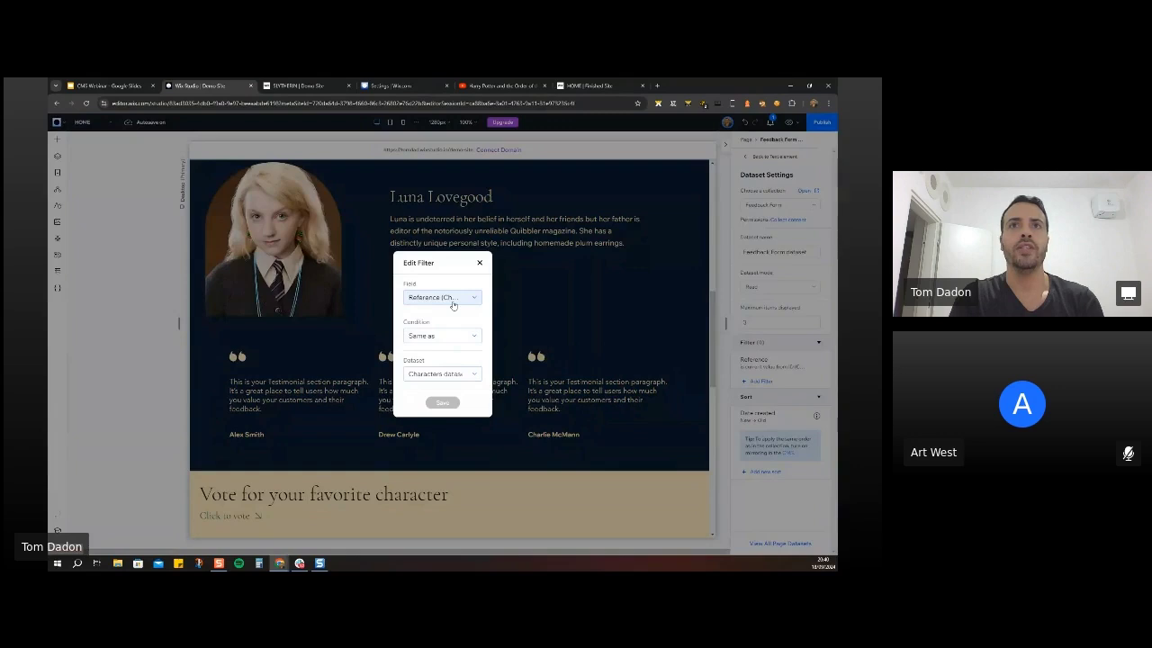
click(452, 298)
click(440, 343)
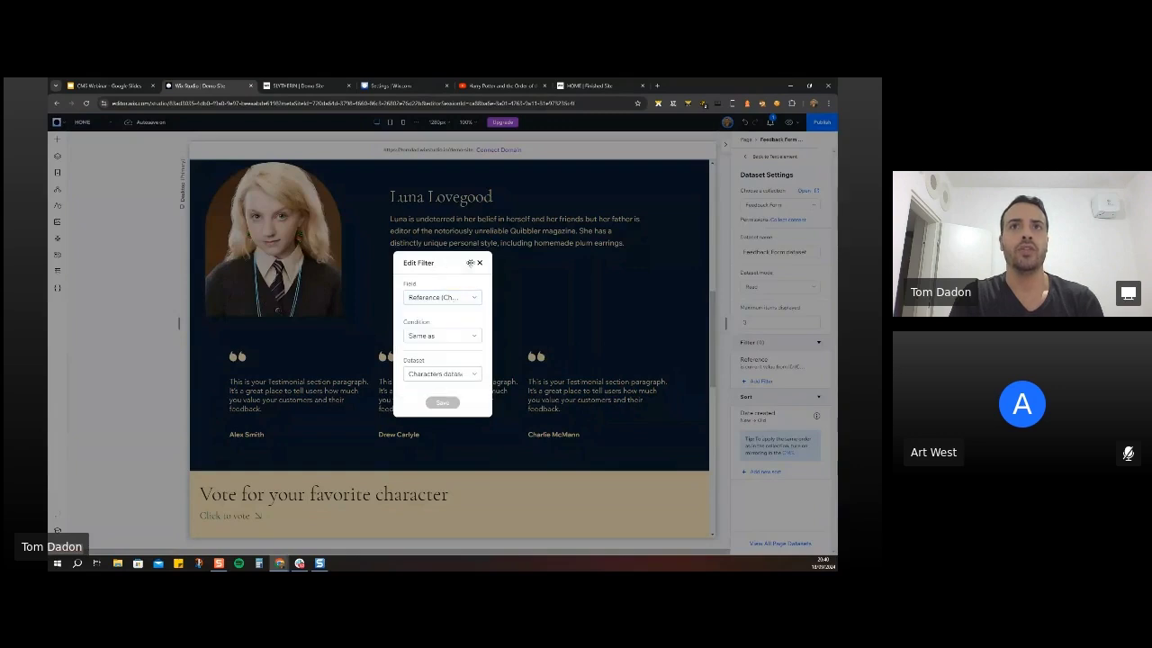
click(478, 264)
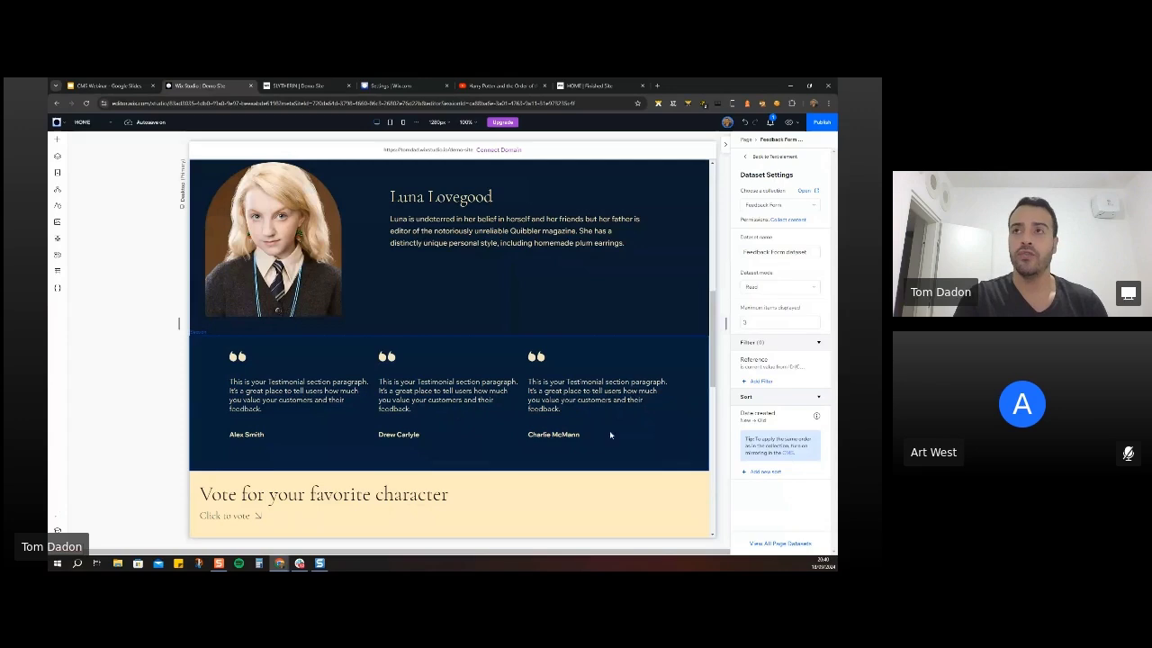
click(754, 326)
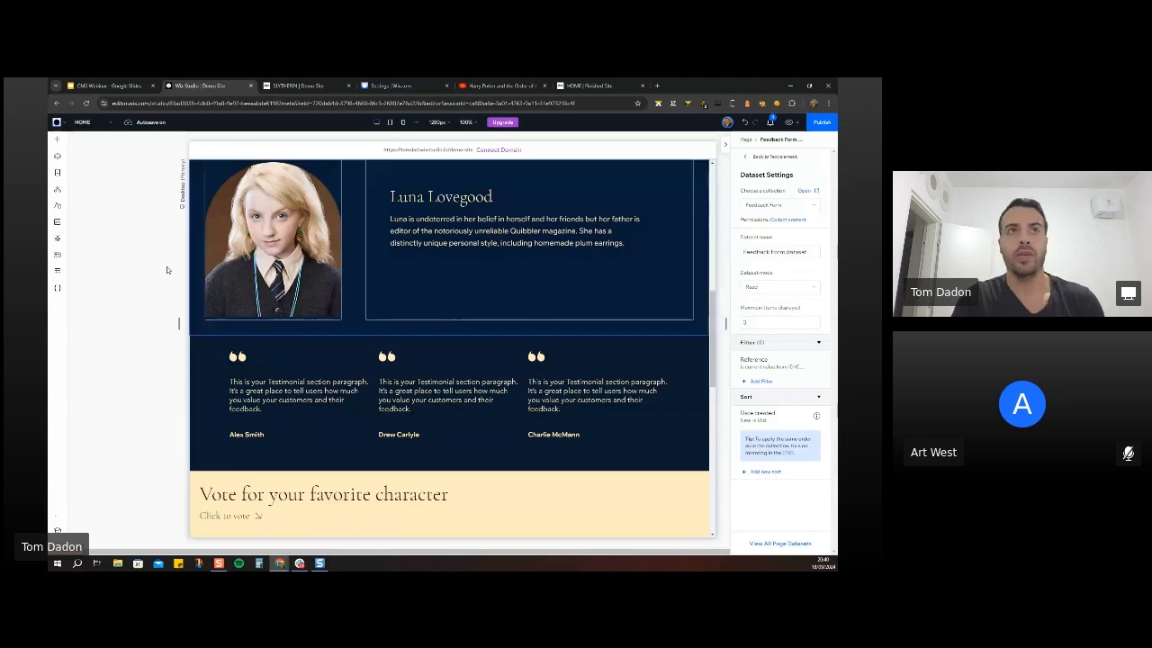
In the Characters collection, unmark Luna Lovegood as the featured character, mark Albus Dumbledore instead, and return to the HOME page.
click(57, 173)
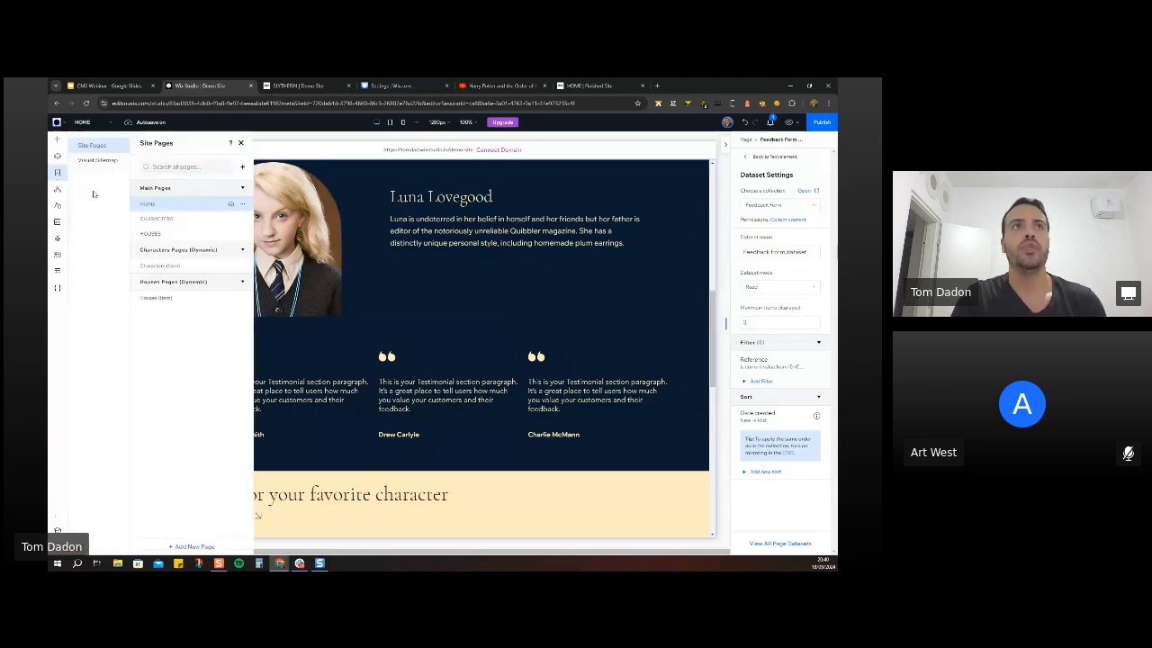
click(58, 270)
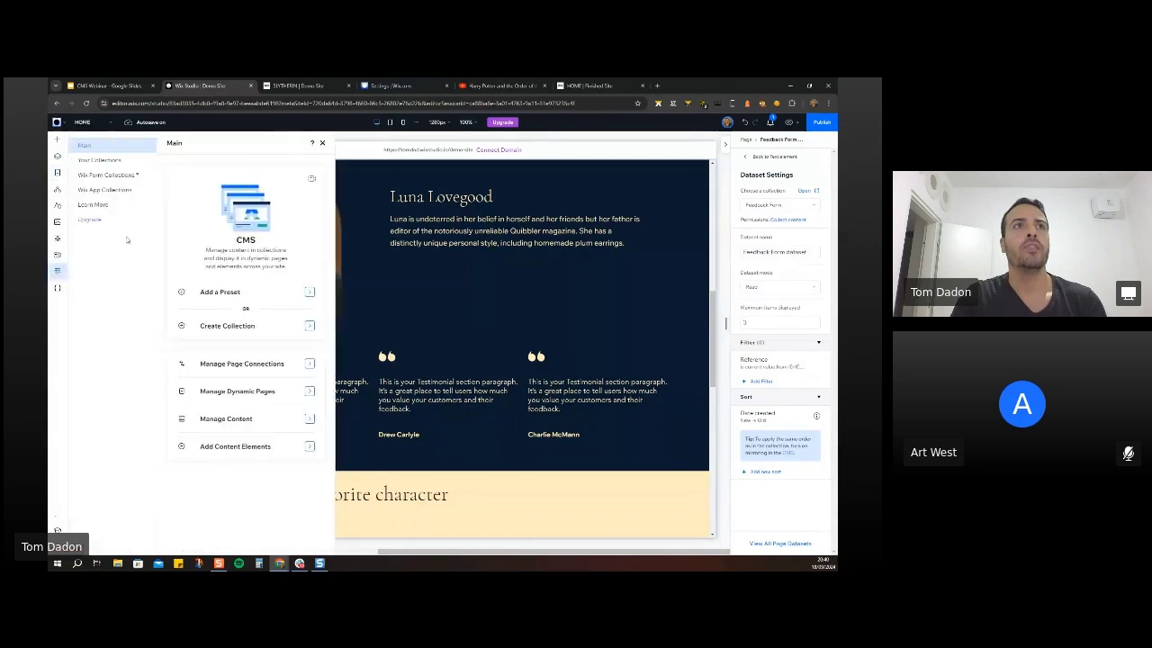
click(99, 161)
click(216, 259)
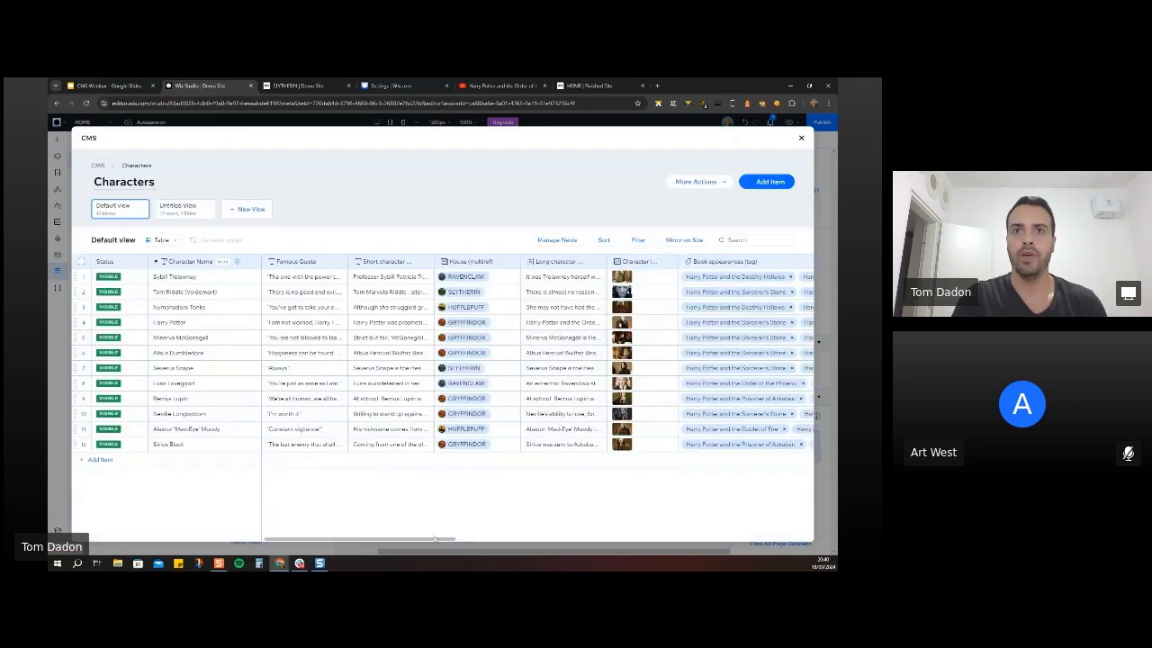
drag(423, 544, 690, 543)
click(474, 385)
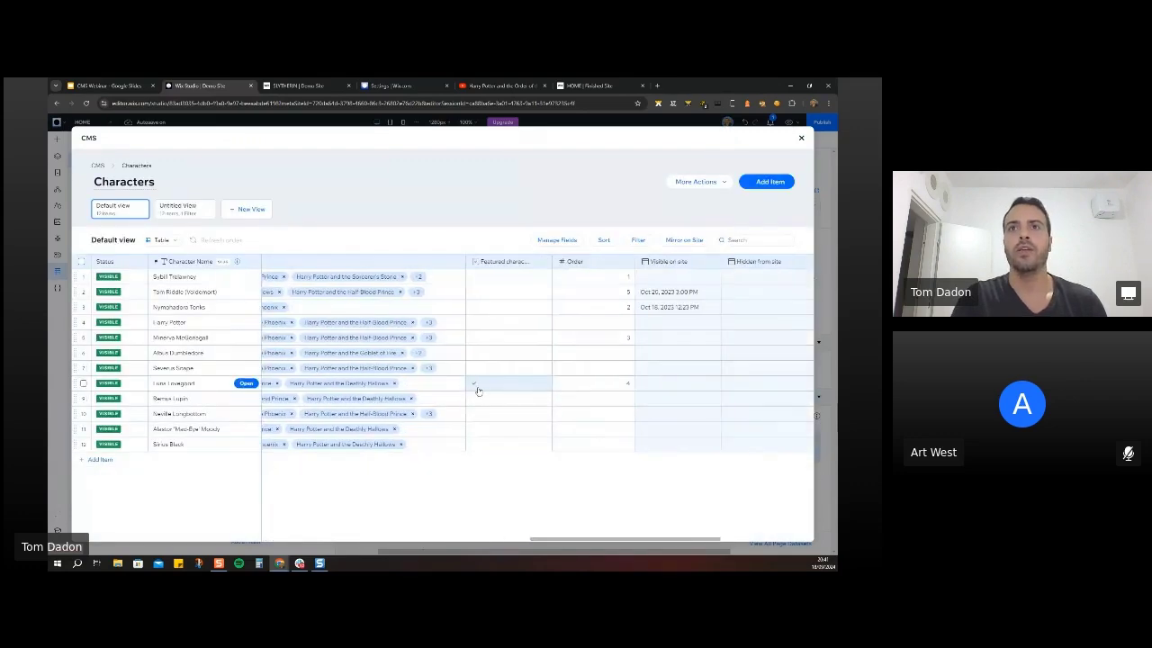
click(473, 385)
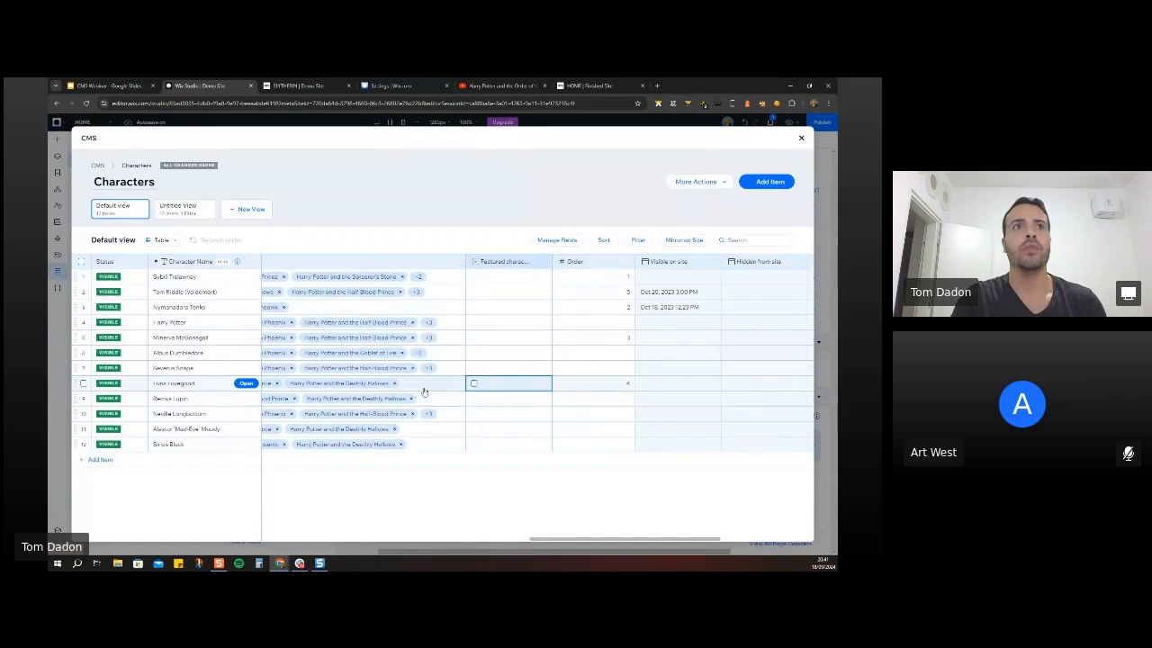
click(475, 353)
click(475, 353)
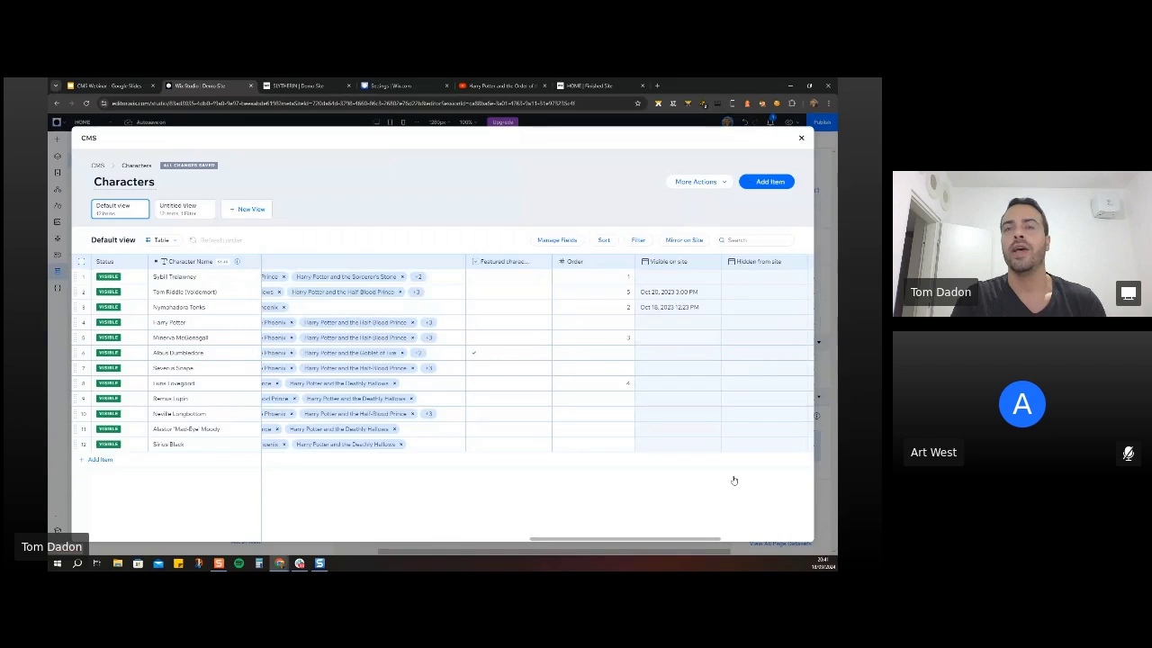
click(802, 140)
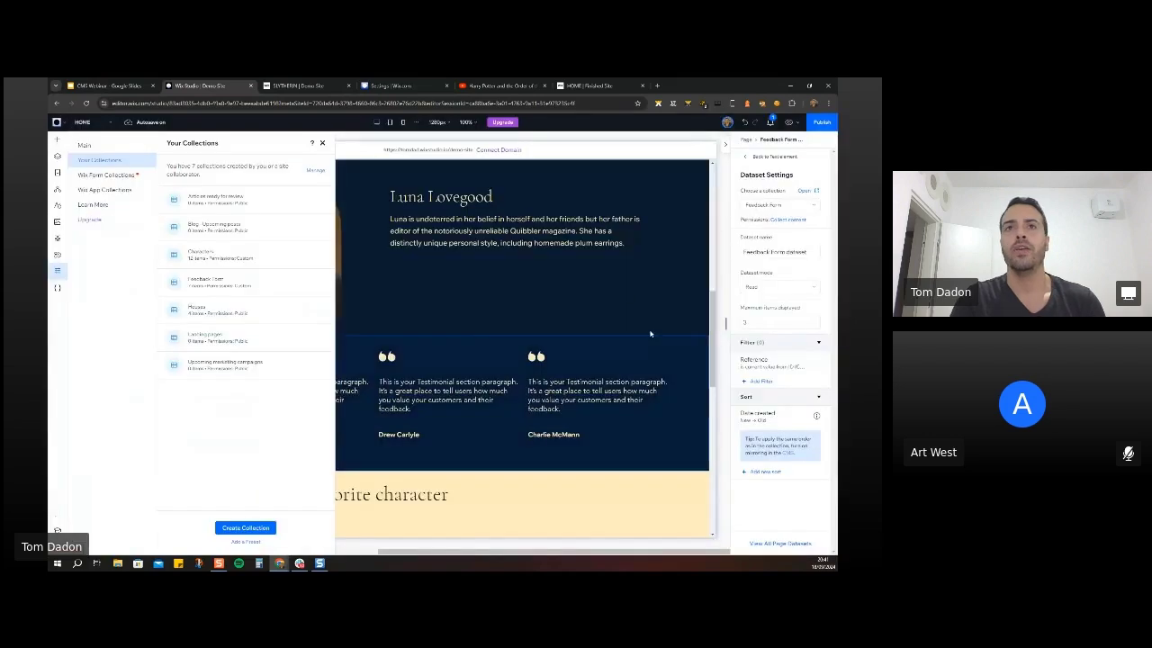
click(615, 305)
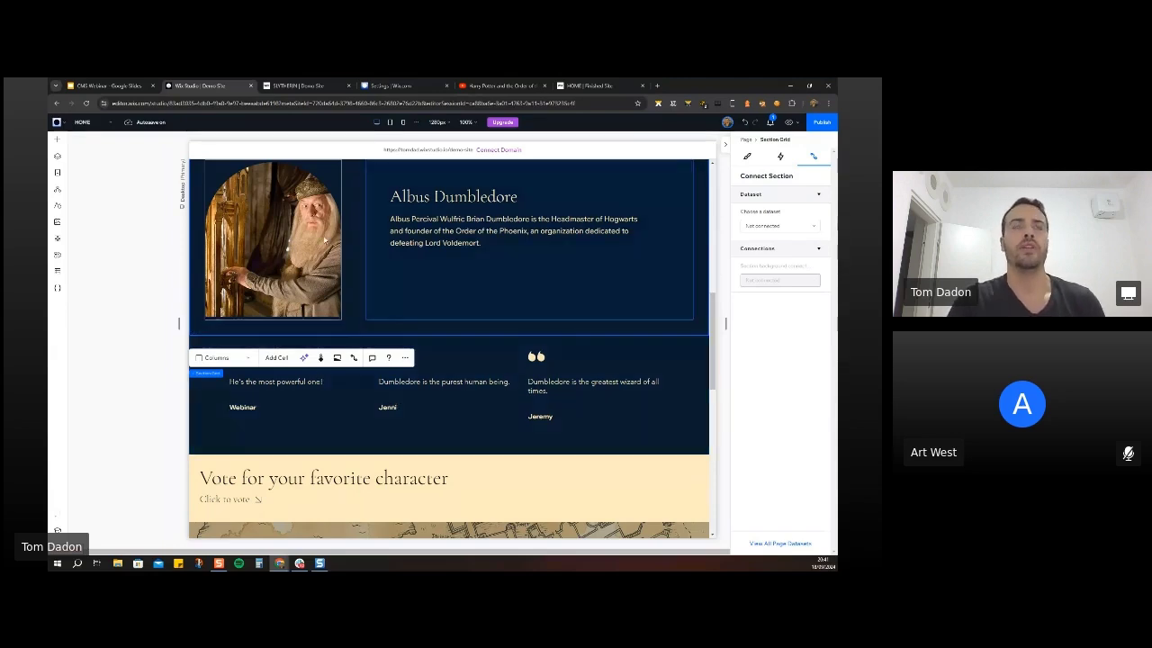
Switch to the Google Slides presentation, show the "Handing a site to clients" slide, and return to the Wix Studio editor.
click(116, 87)
click(402, 397)
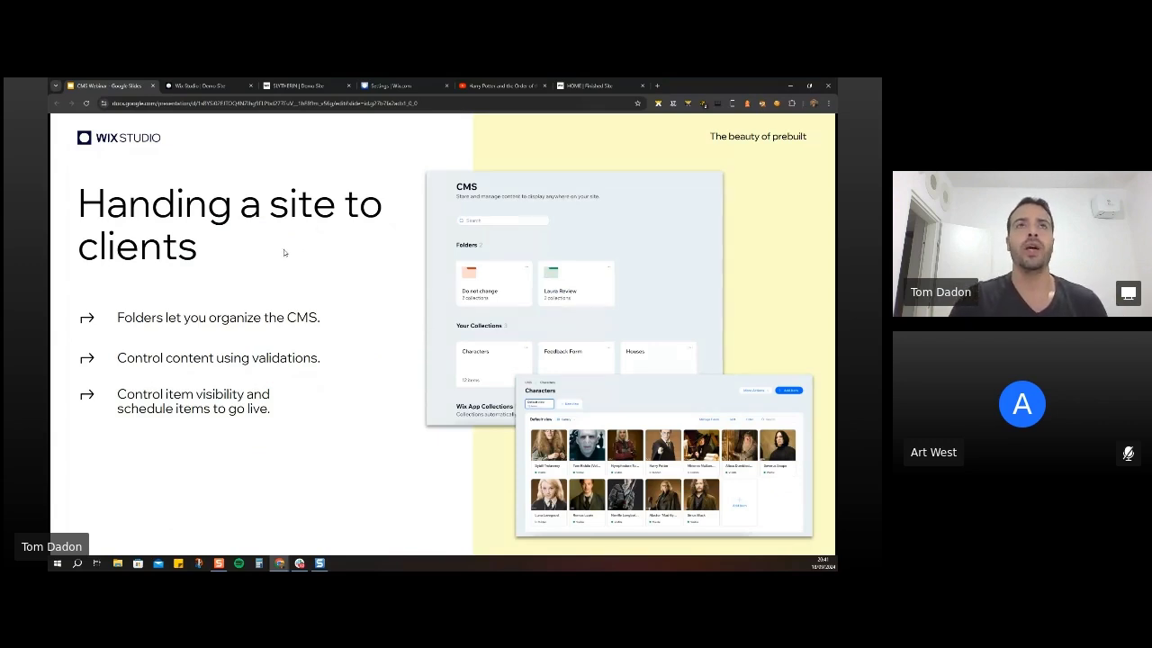
click(218, 86)
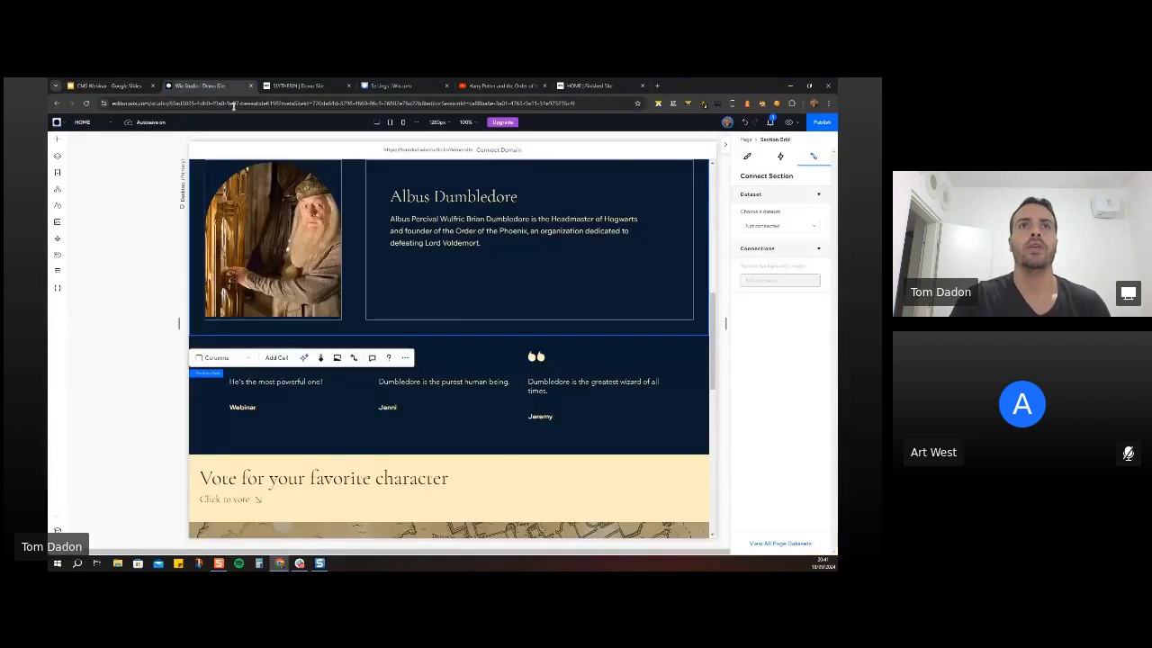
Open the full CMS management view showing the site's folders and collections.
click(57, 270)
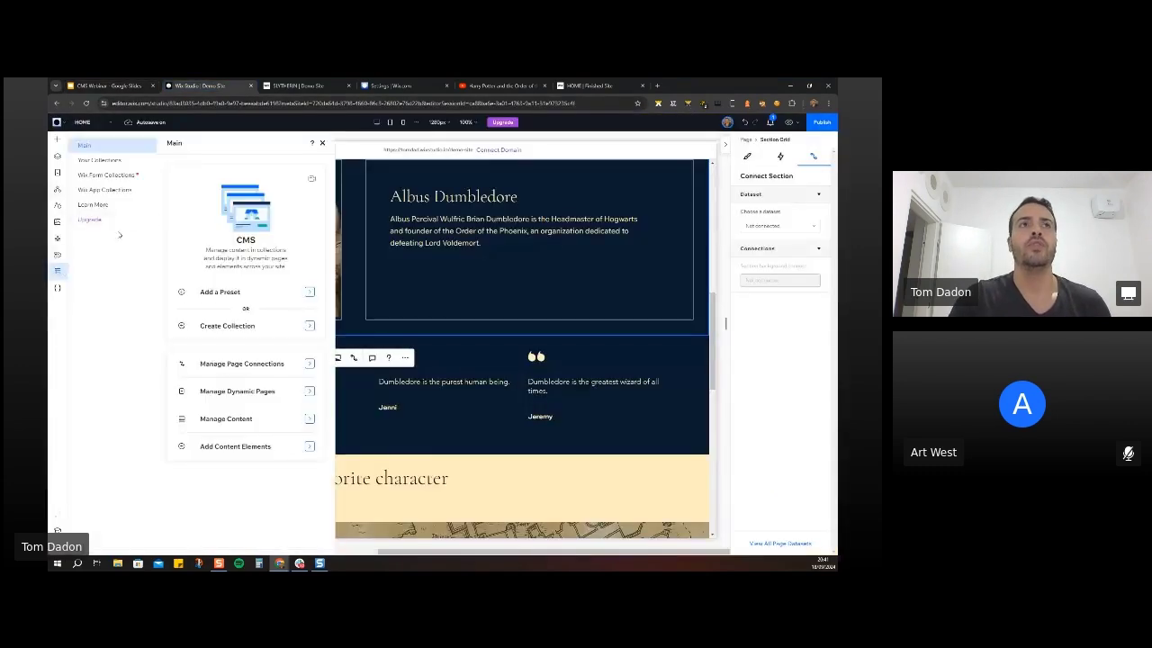
click(110, 162)
click(315, 173)
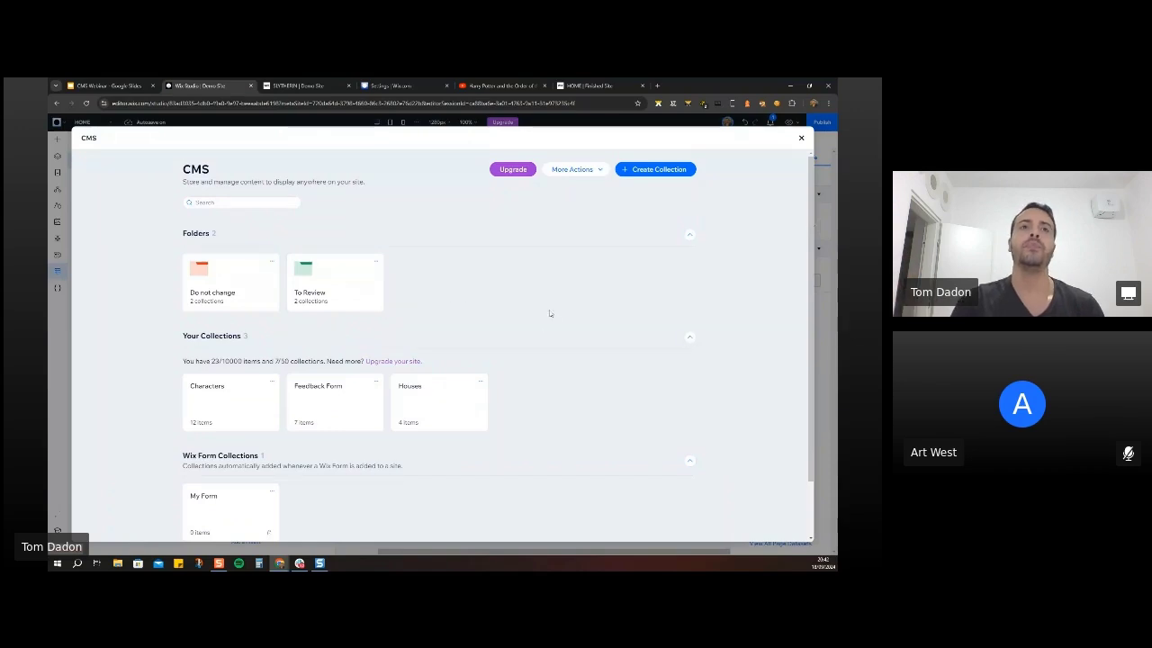
In the Characters collection, make the Famous Quote field required and limit its character count to between 4 and 100.
click(233, 428)
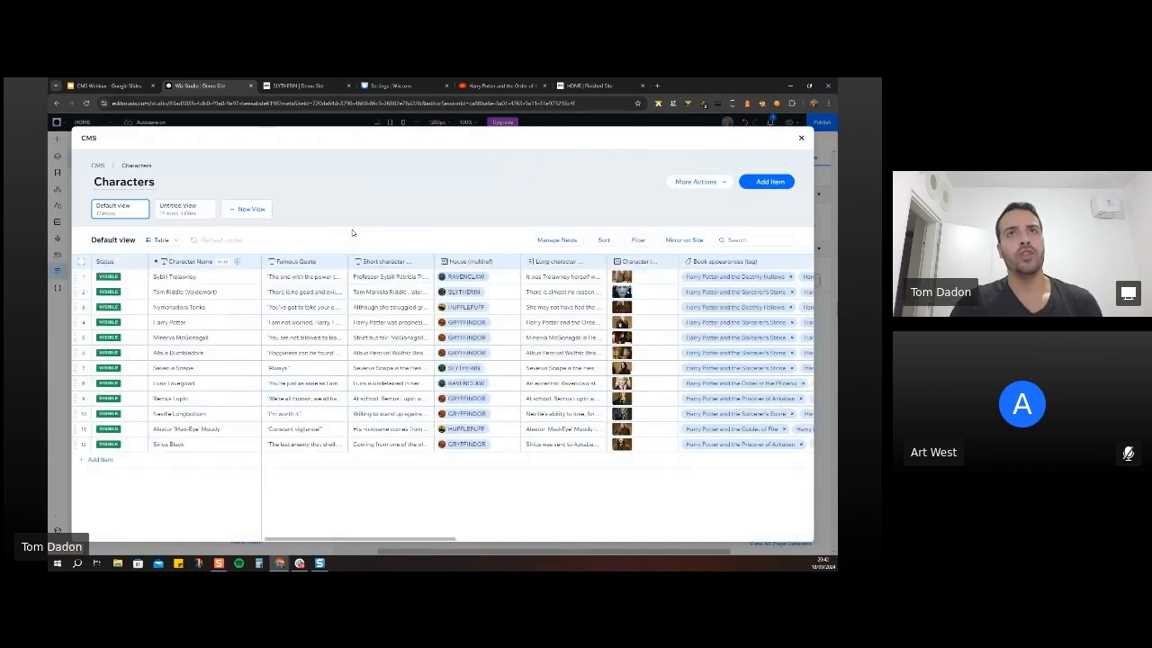
click(315, 263)
click(279, 280)
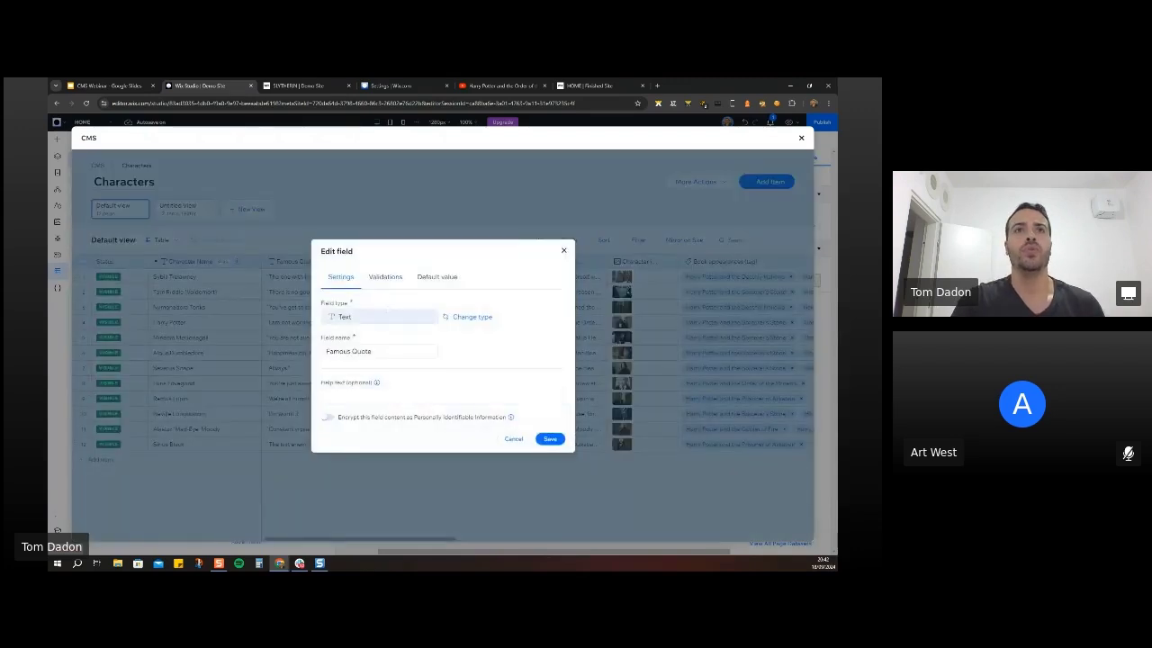
click(385, 280)
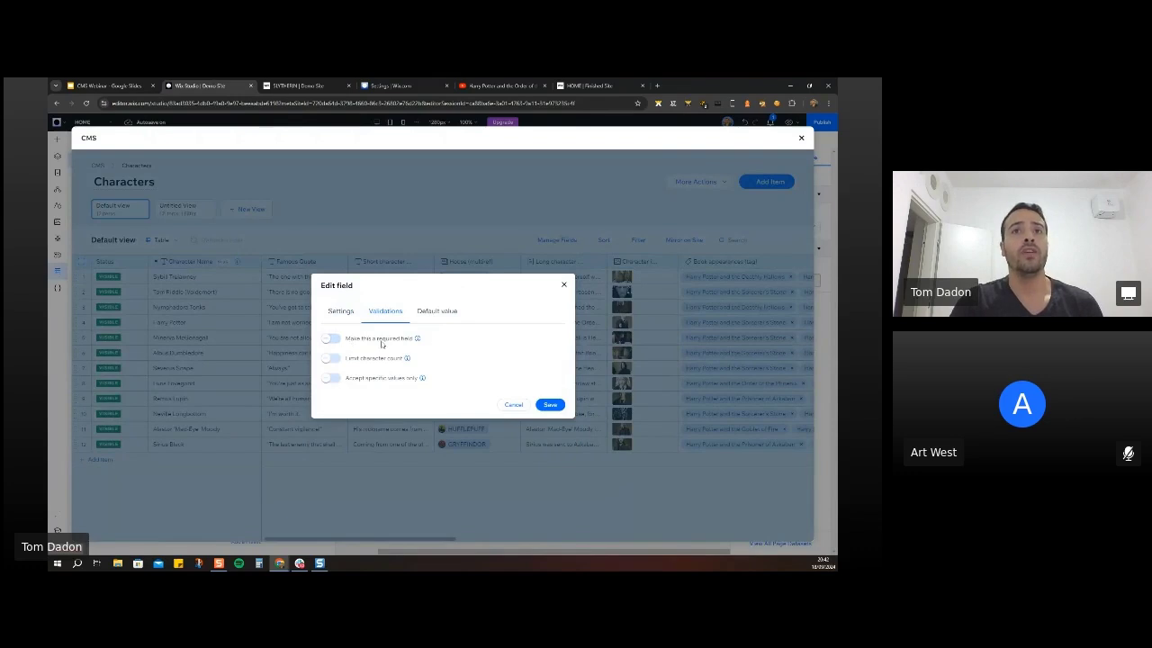
click(333, 339)
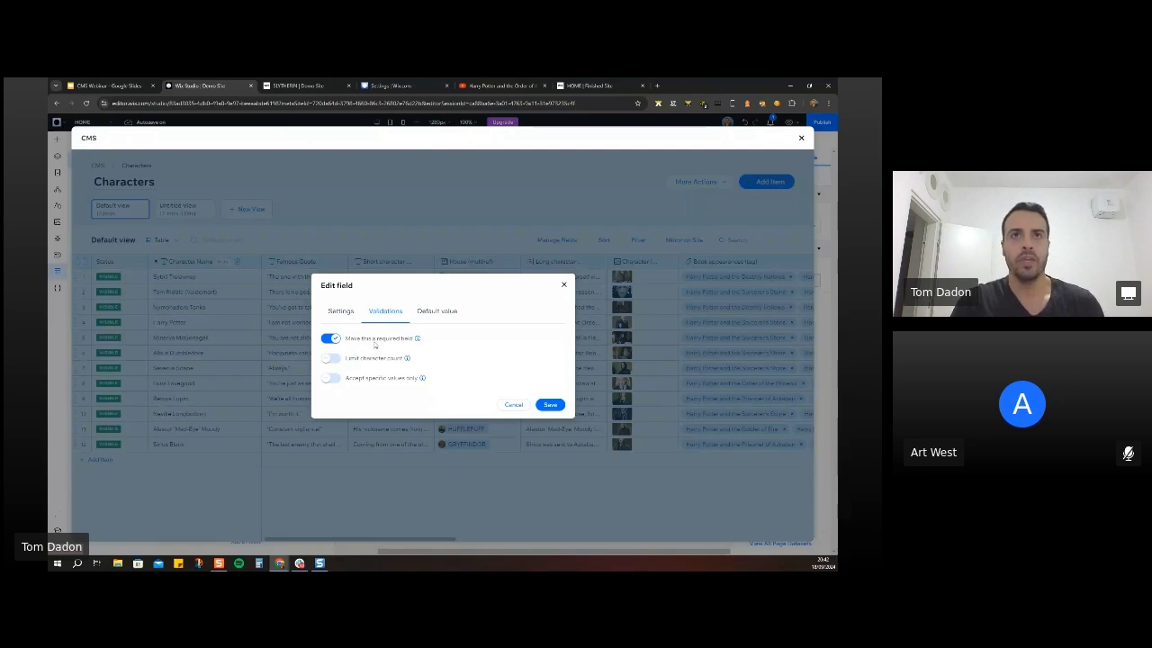
click(331, 359)
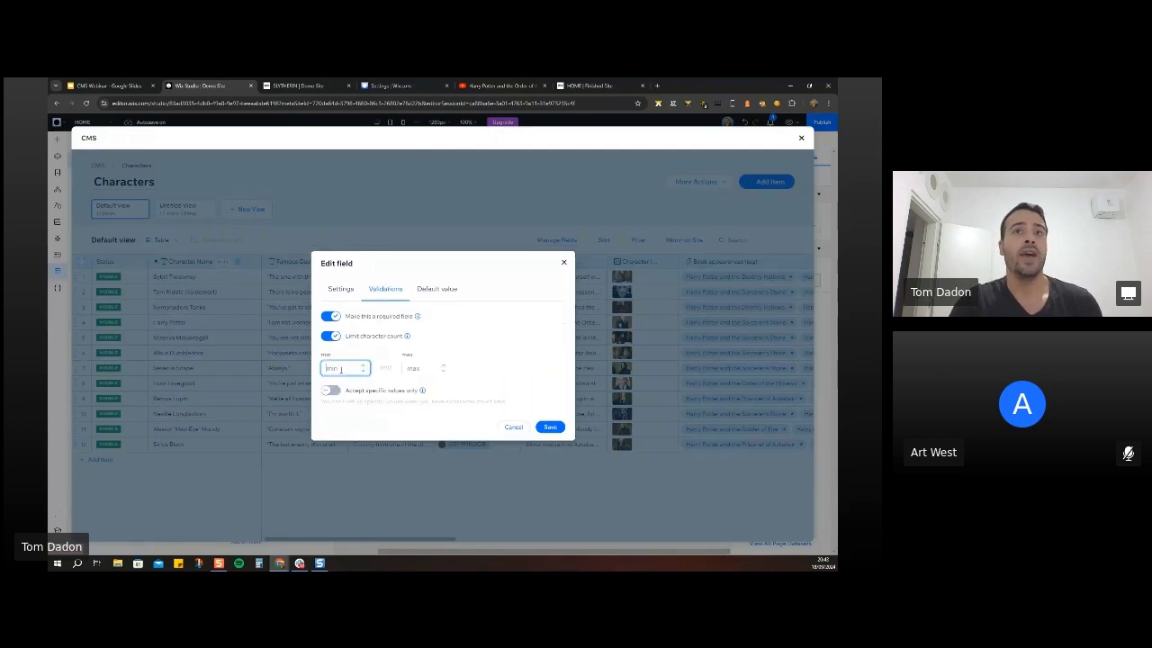
text(4)
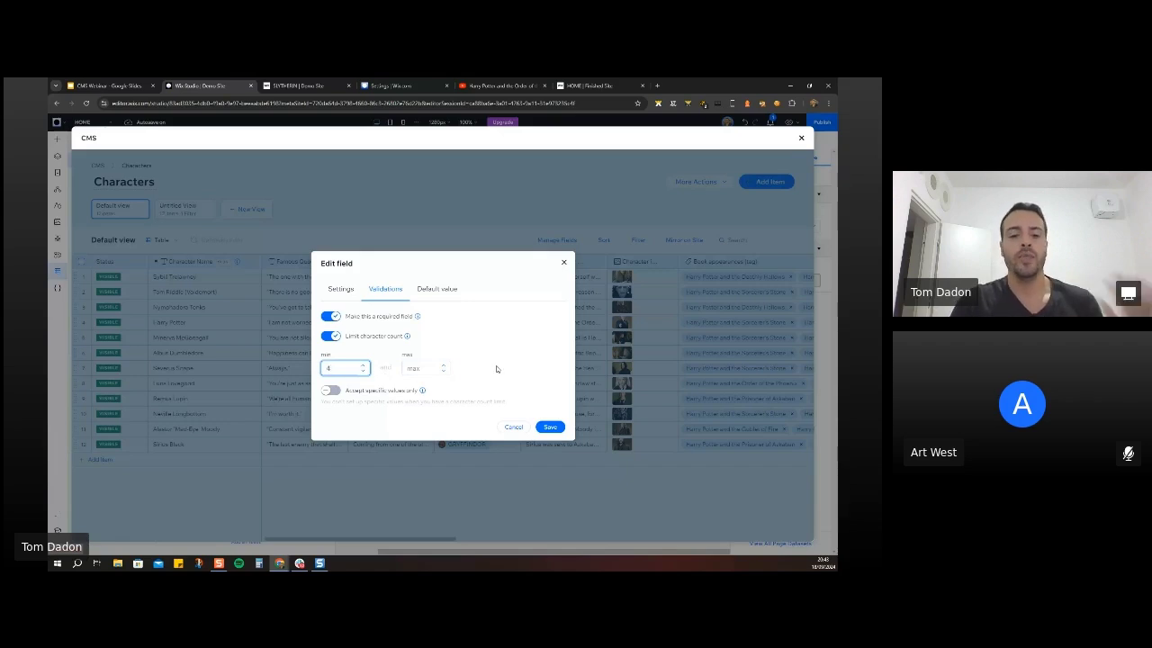
click(436, 369)
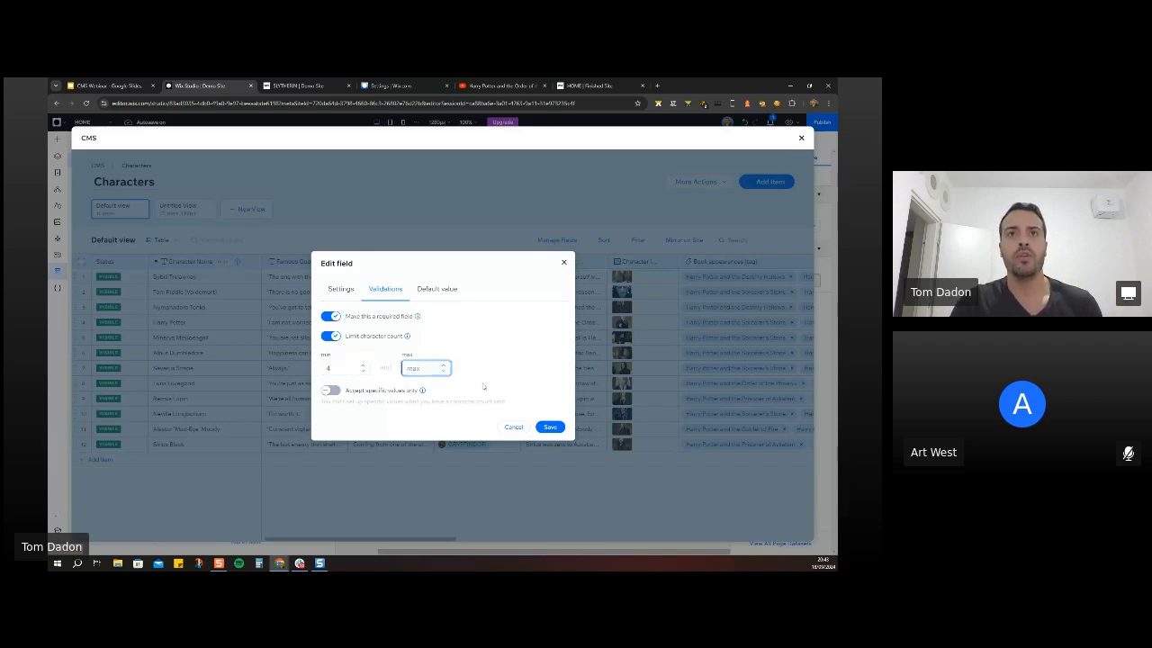
text(100)
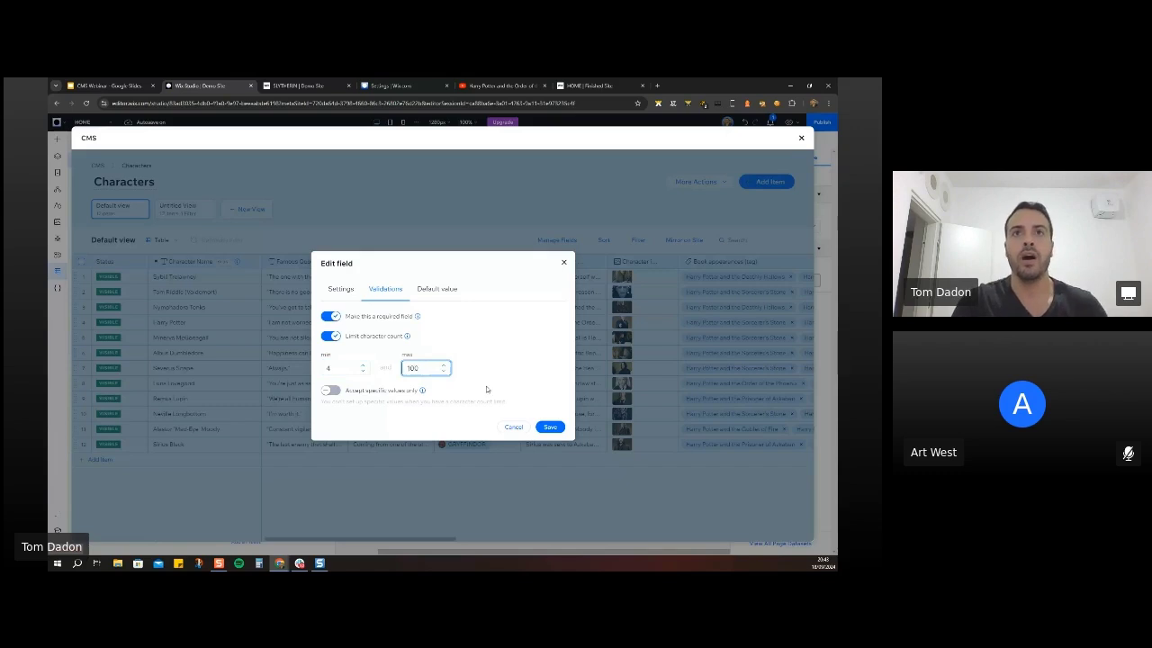
click(551, 427)
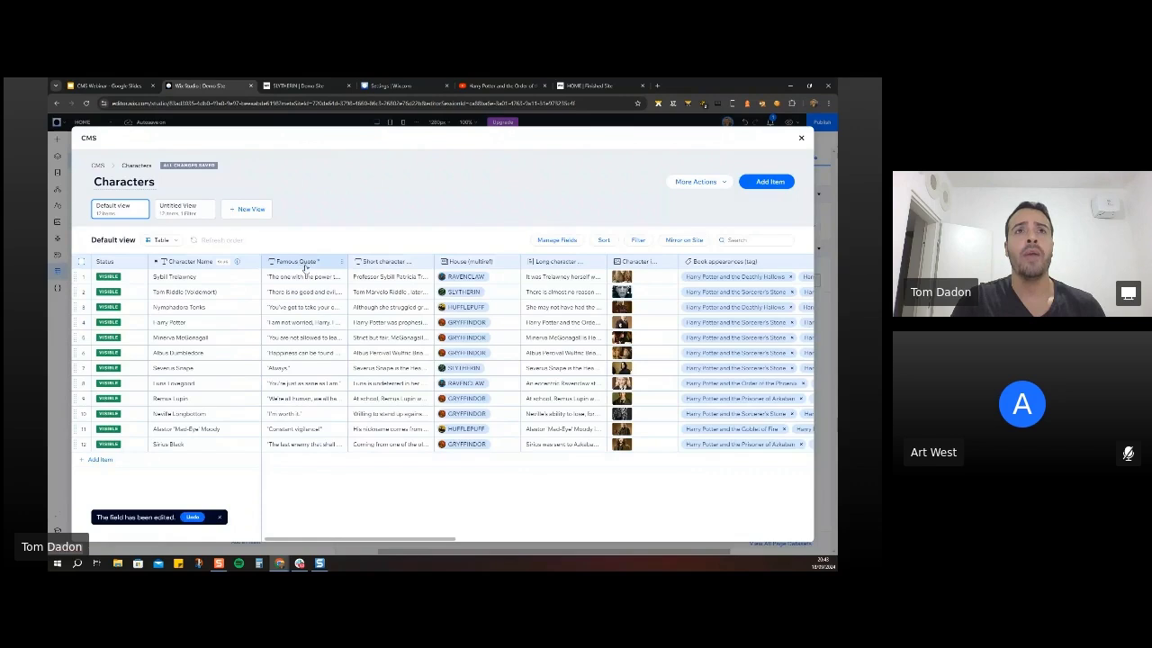
Check how the Famous Quote character limit appears in Sybill Trelawney's item, and return to the Characters collection.
click(302, 278)
click(294, 248)
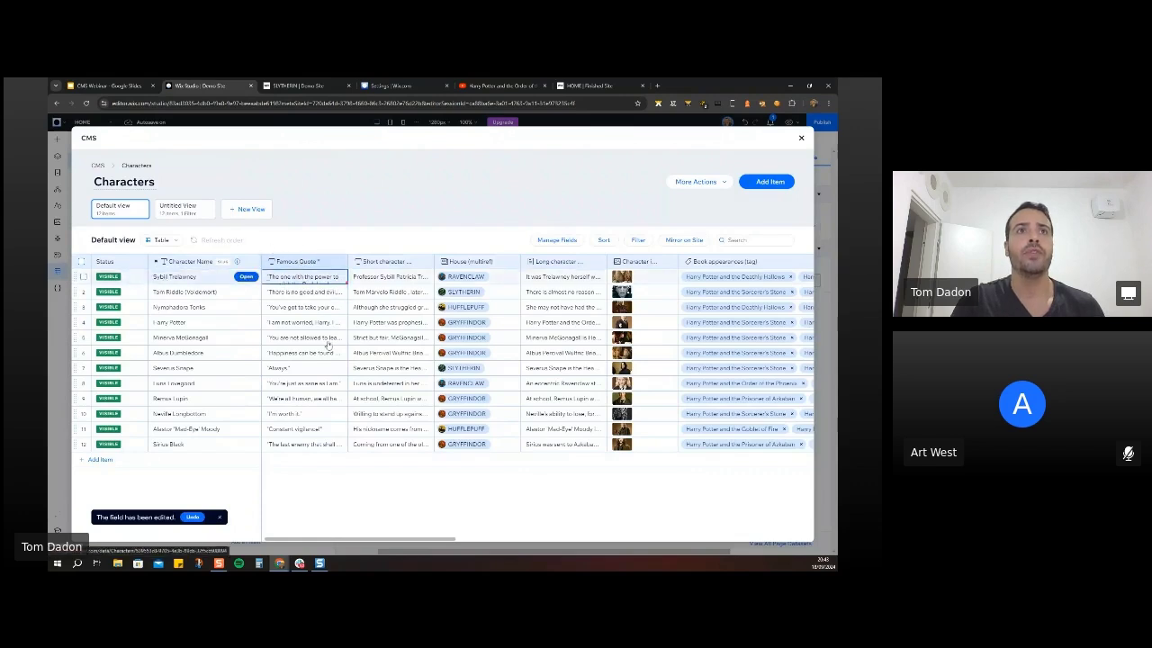
click(246, 277)
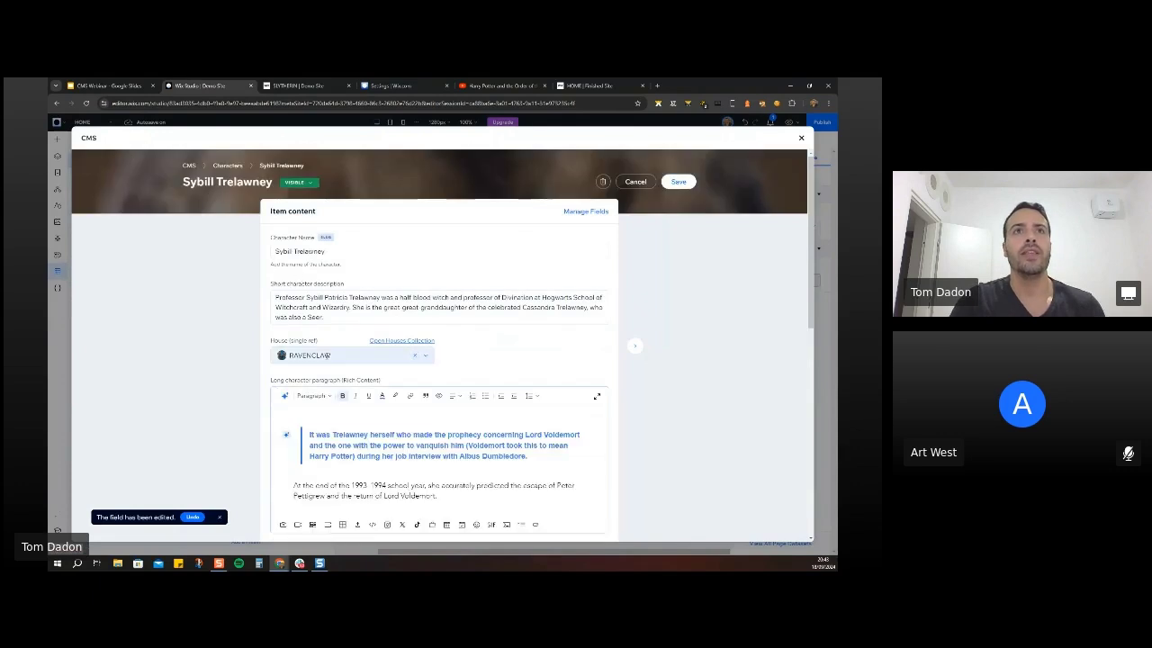
scroll(470, 406, down, 10)
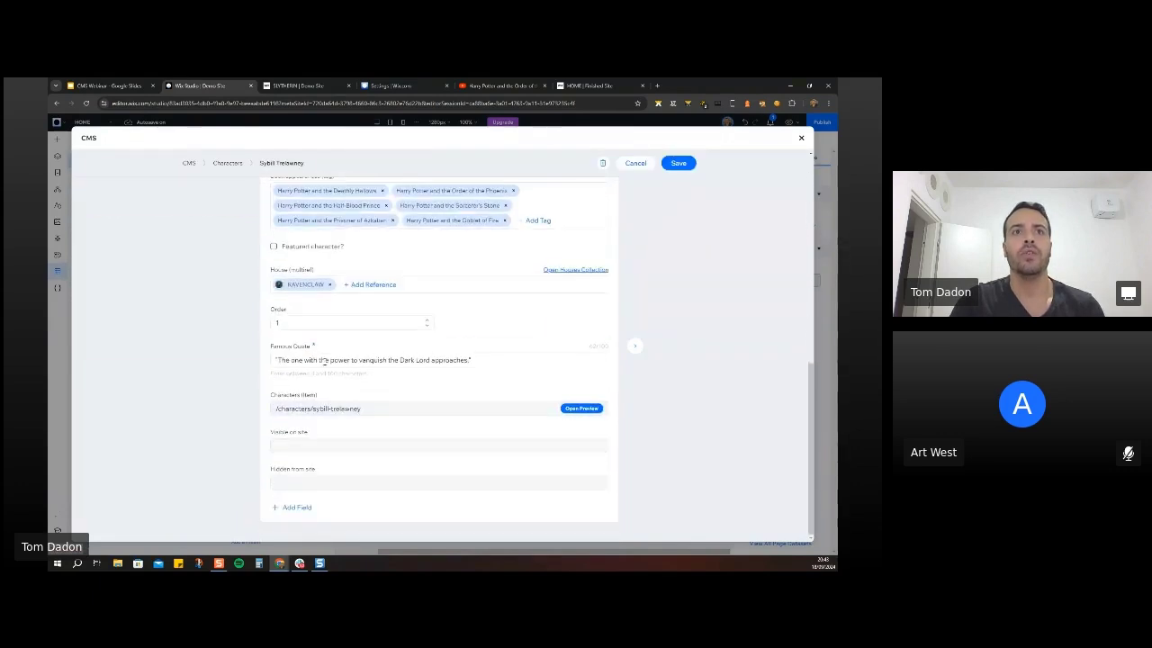
drag(270, 374, 357, 380)
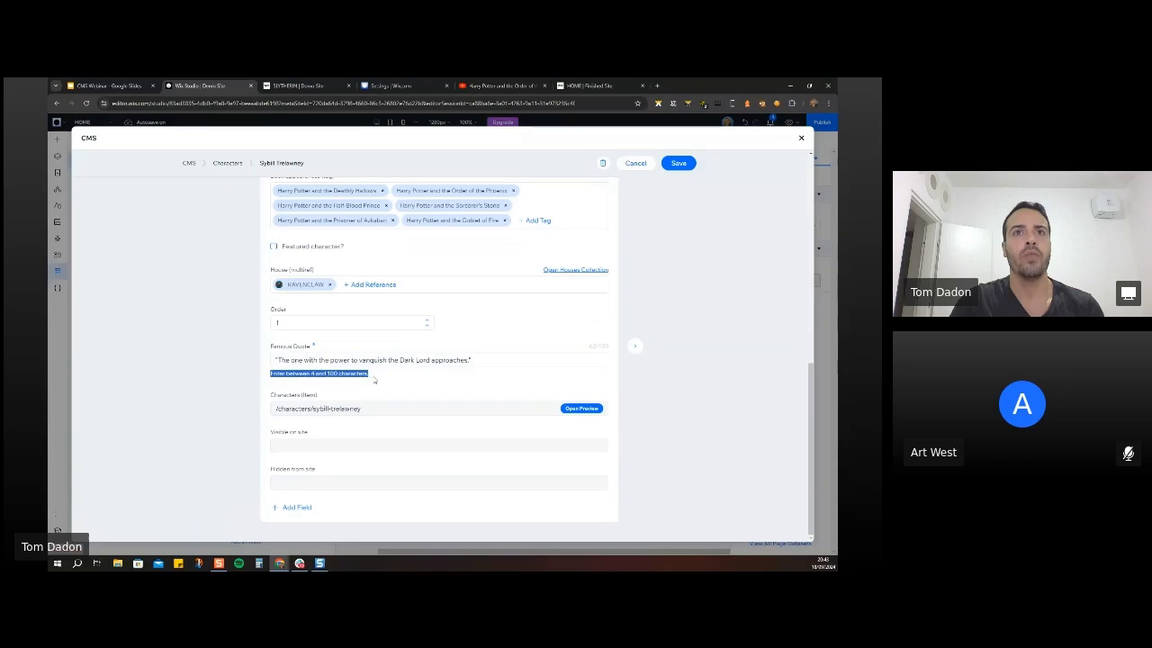
click(368, 378)
scroll(341, 352, up, 10)
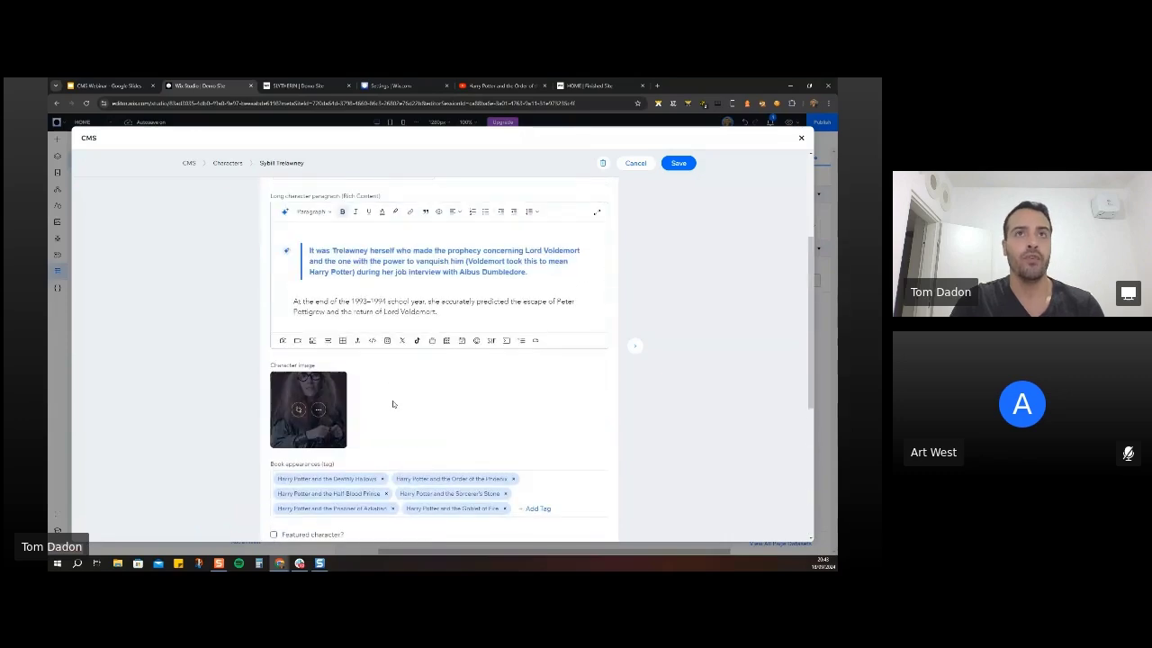
click(232, 168)
Remove the required setting and the character count limit from the Famous Quote field, and save the field.
click(301, 262)
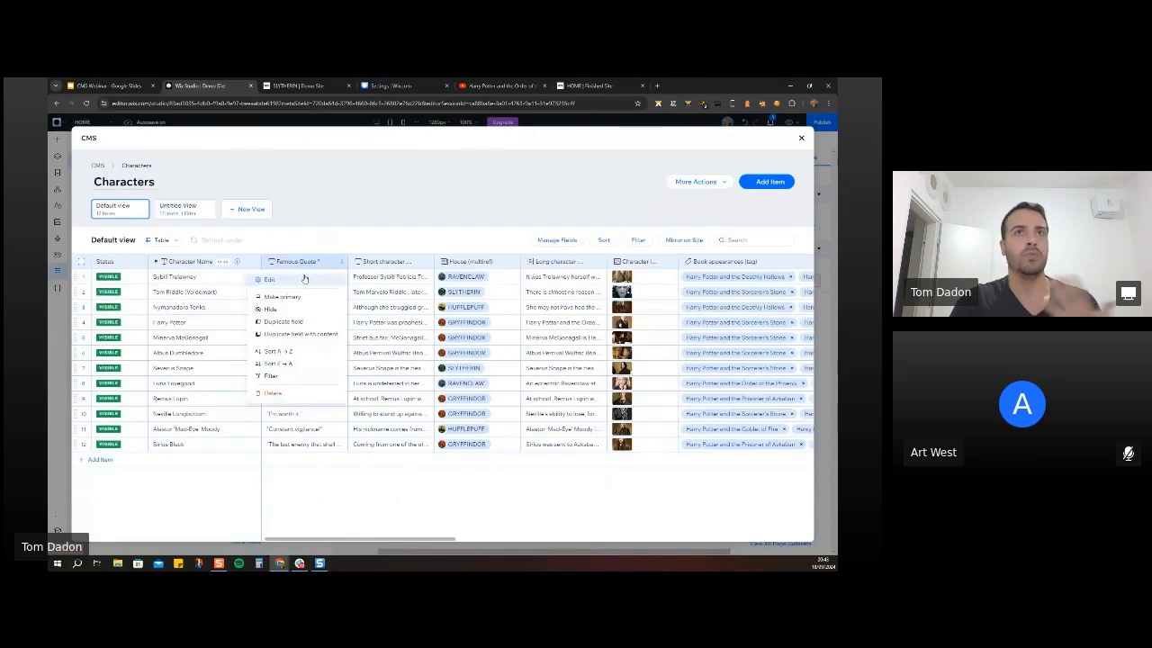
click(306, 280)
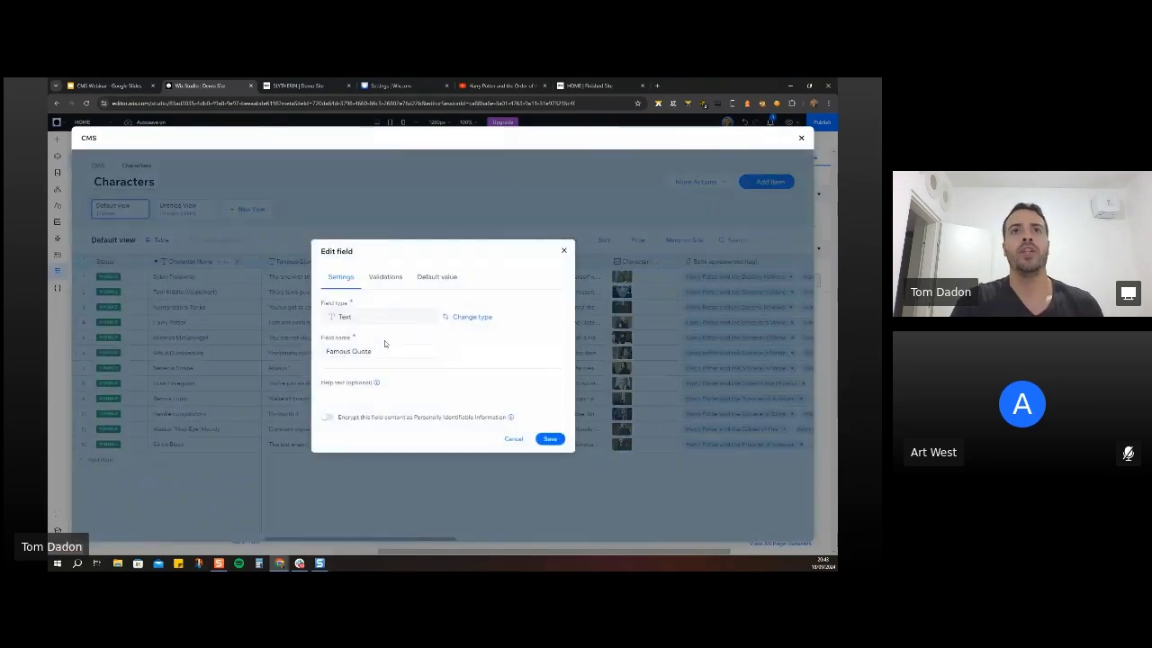
click(384, 276)
click(331, 335)
click(332, 339)
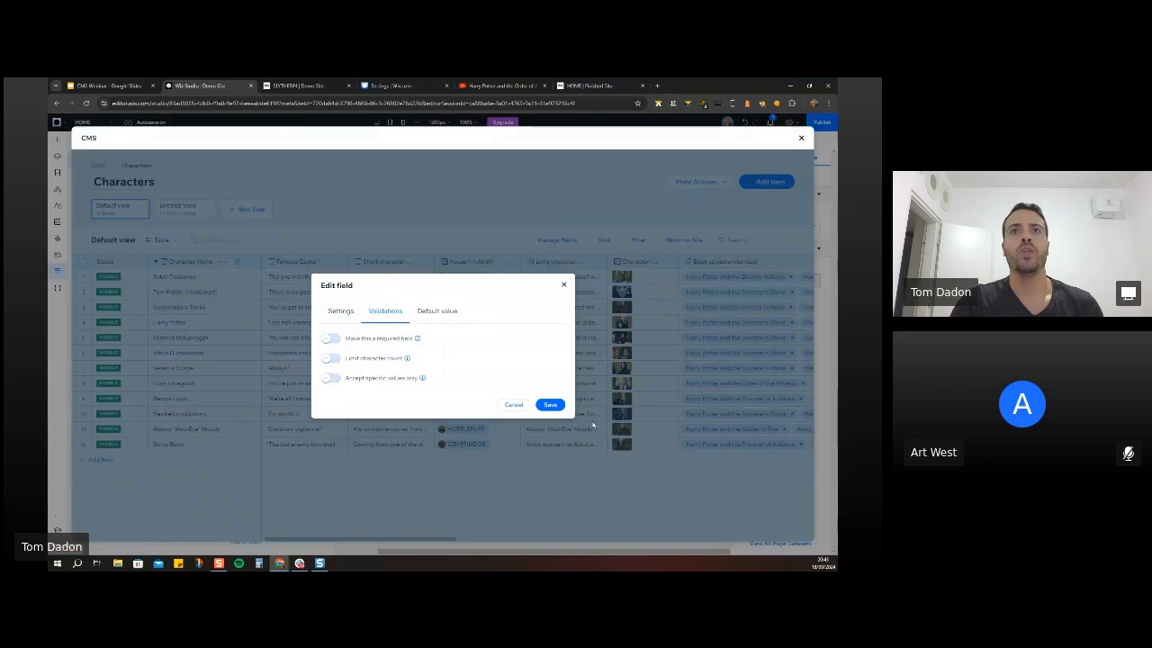
click(551, 404)
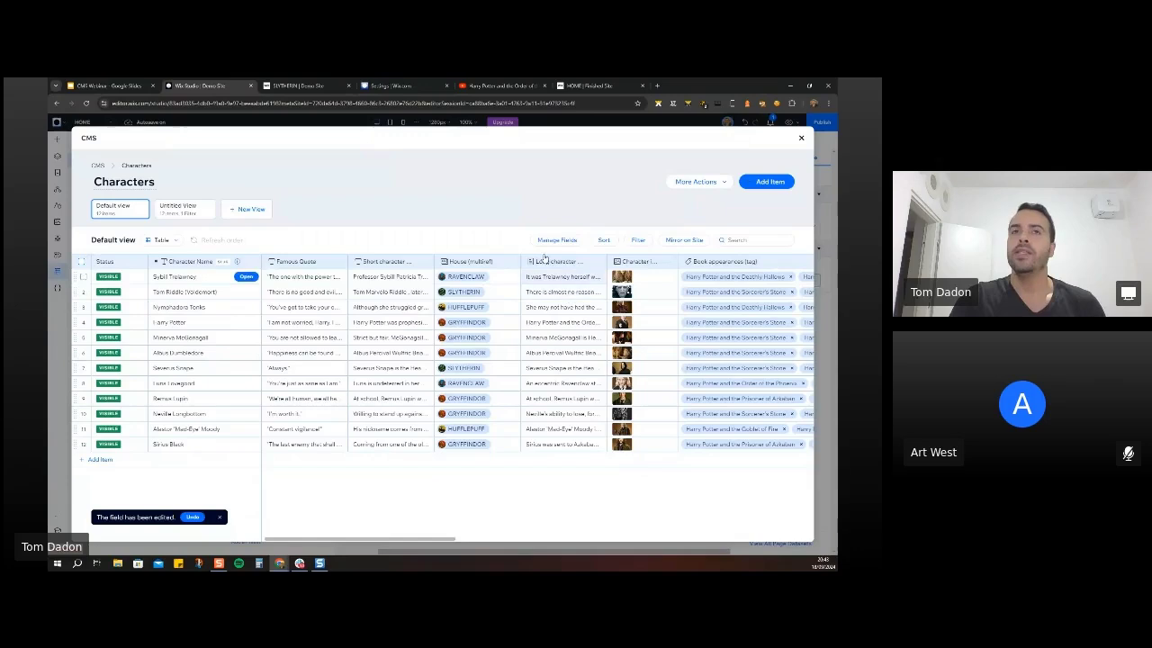
In the Feedback Form collection's settings, enable control of item visibility with Hidden as the default status for new items.
click(98, 166)
click(324, 410)
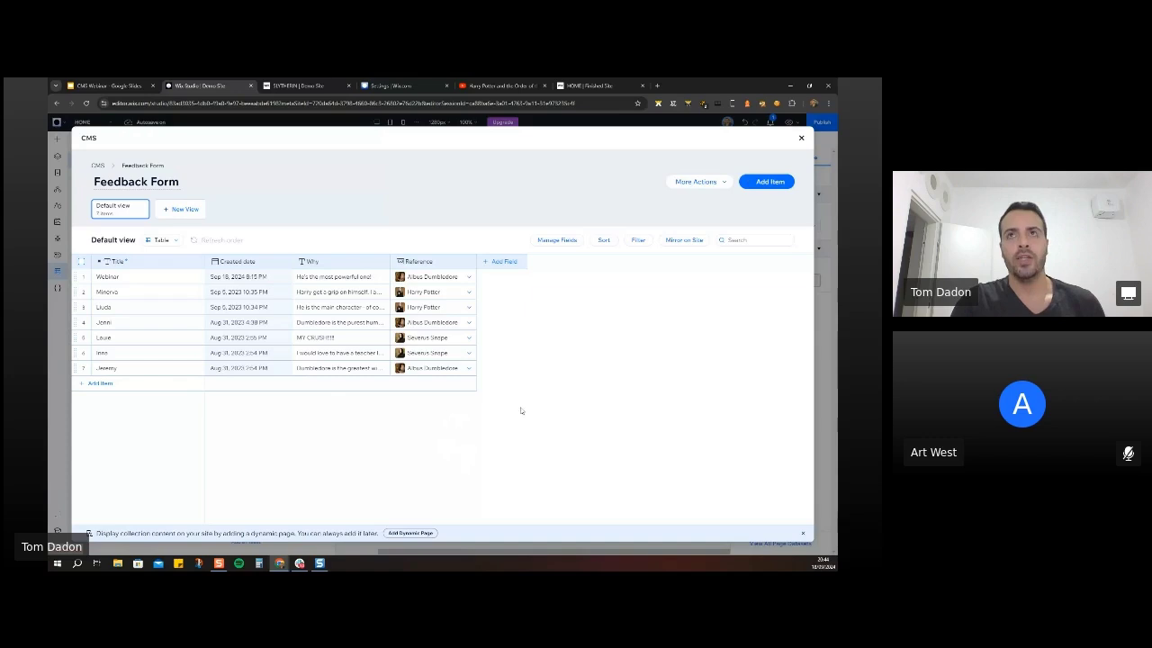
click(707, 181)
click(700, 239)
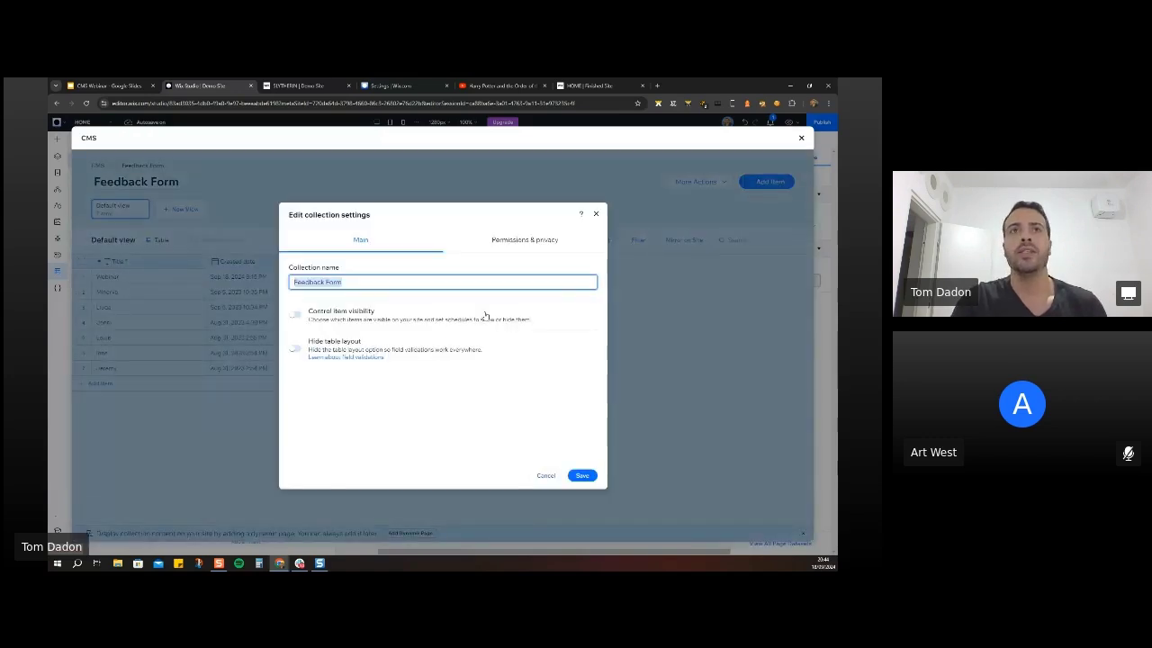
click(295, 315)
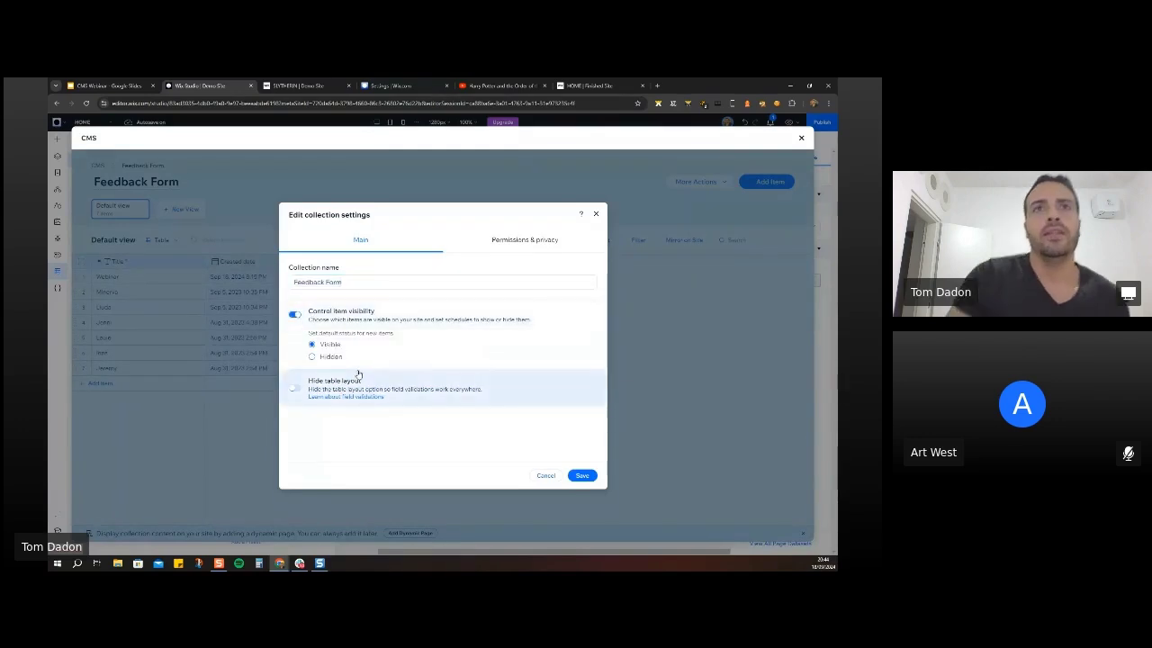
click(326, 358)
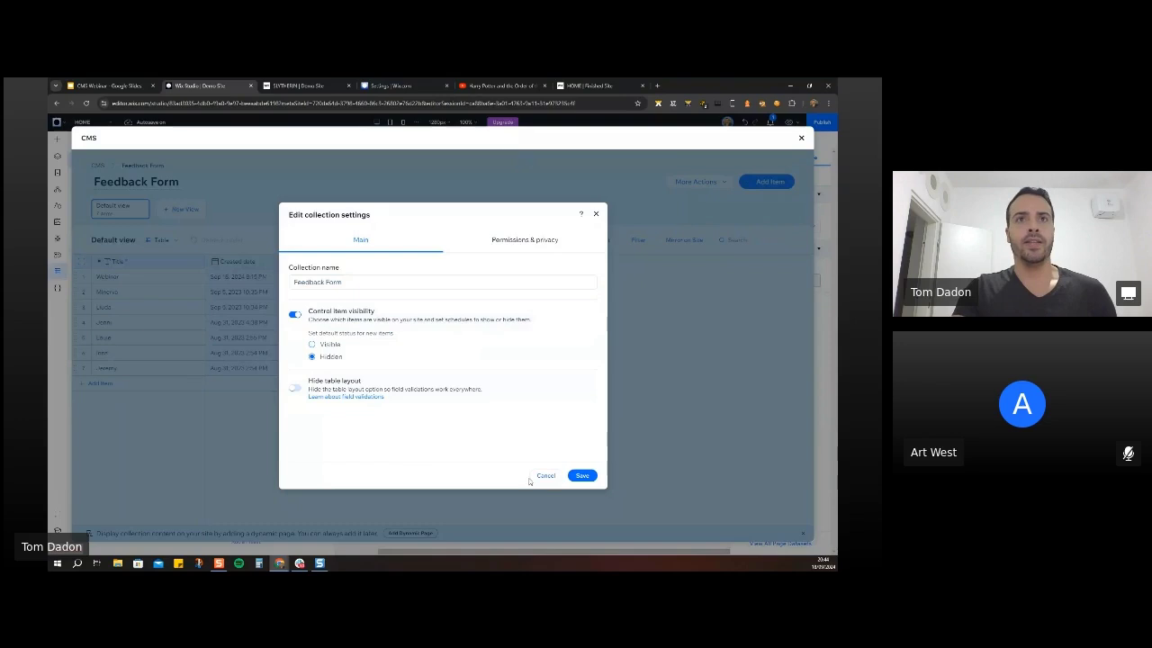
click(582, 475)
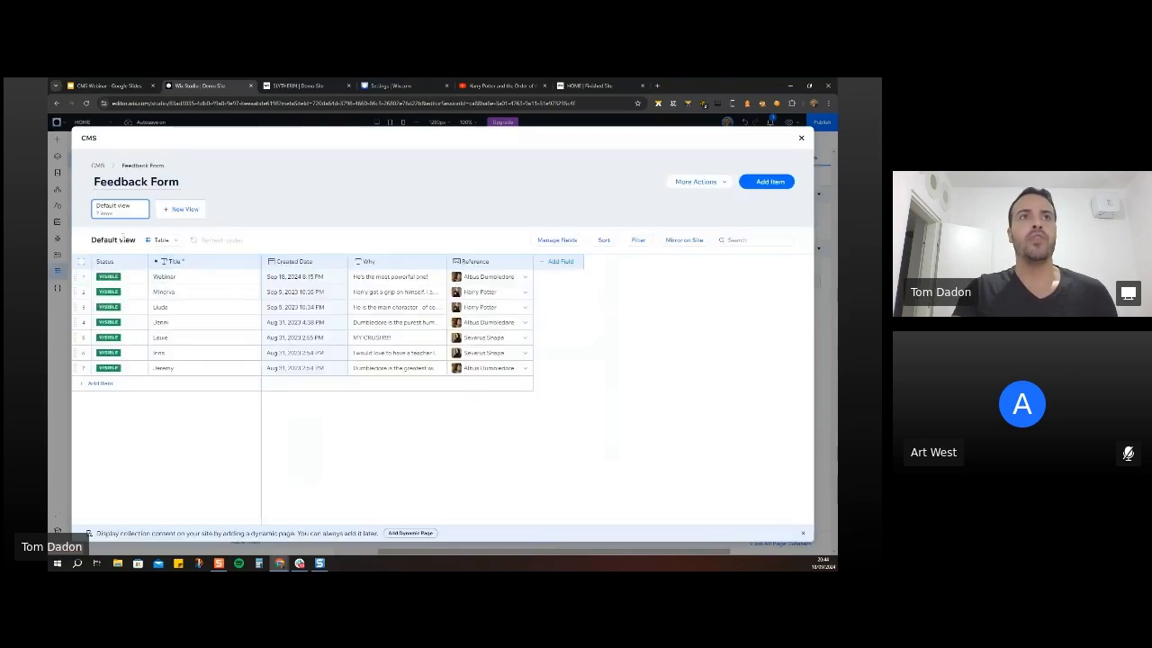
Add a blank item to the Feedback Form collection and try its status options, leaving it Hidden.
click(100, 383)
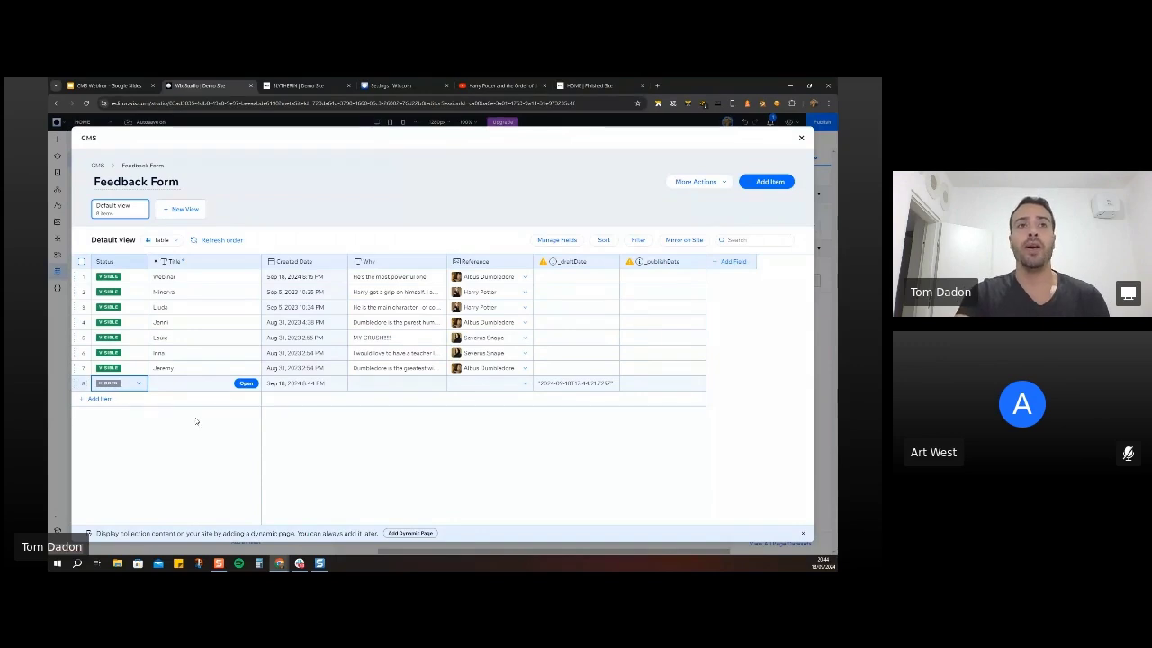
click(140, 390)
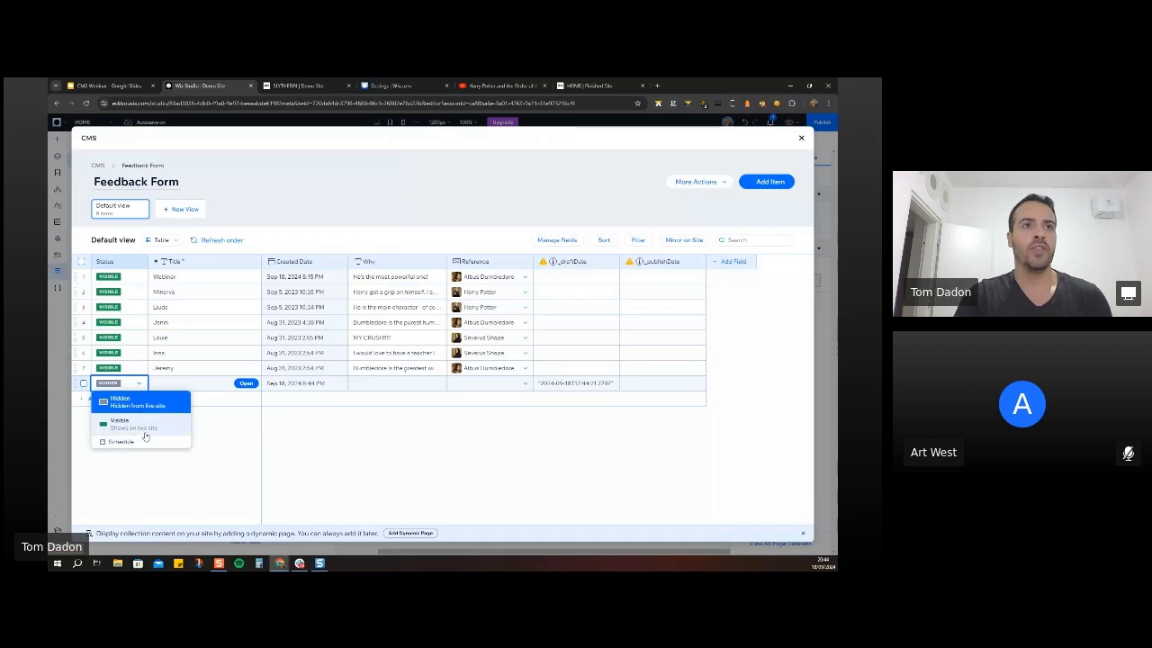
click(139, 396)
click(138, 384)
click(135, 412)
Schedule the new Feedback Form item to become visible on September 20, 2024 at 9:00 PM.
click(138, 385)
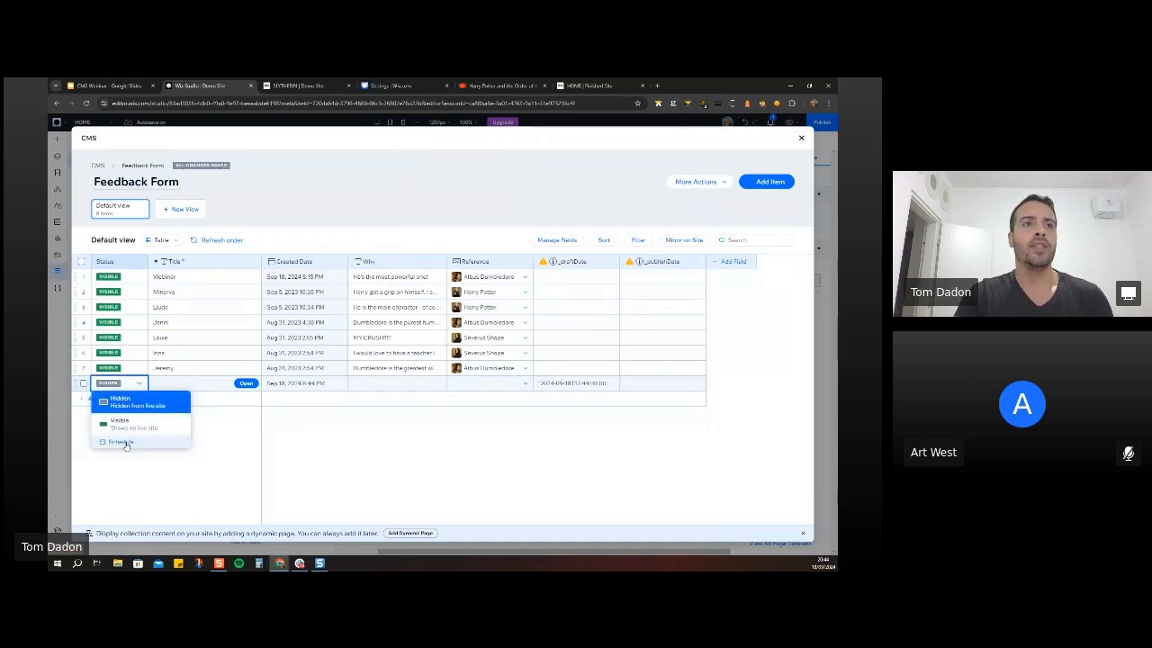
click(117, 441)
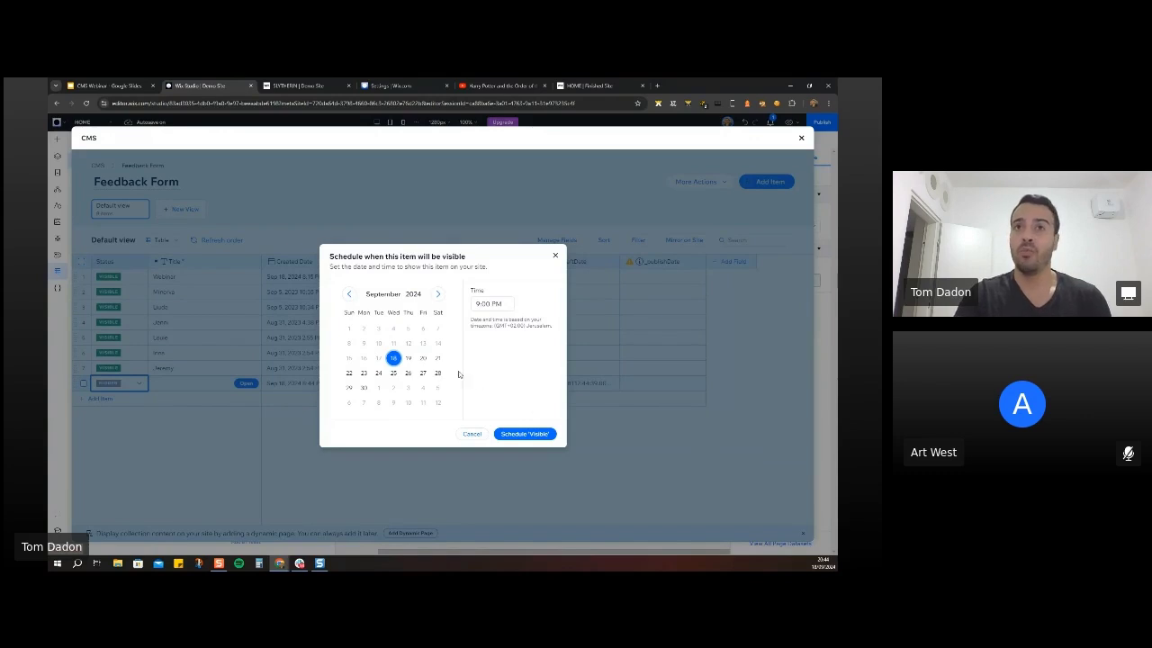
click(423, 358)
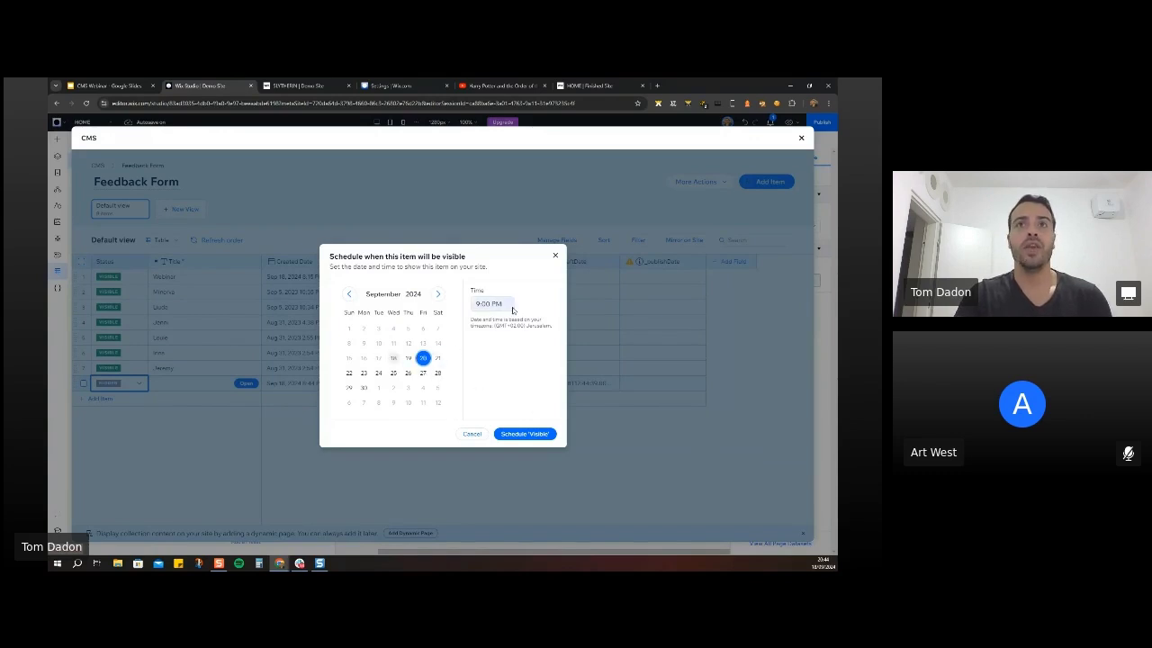
click(524, 434)
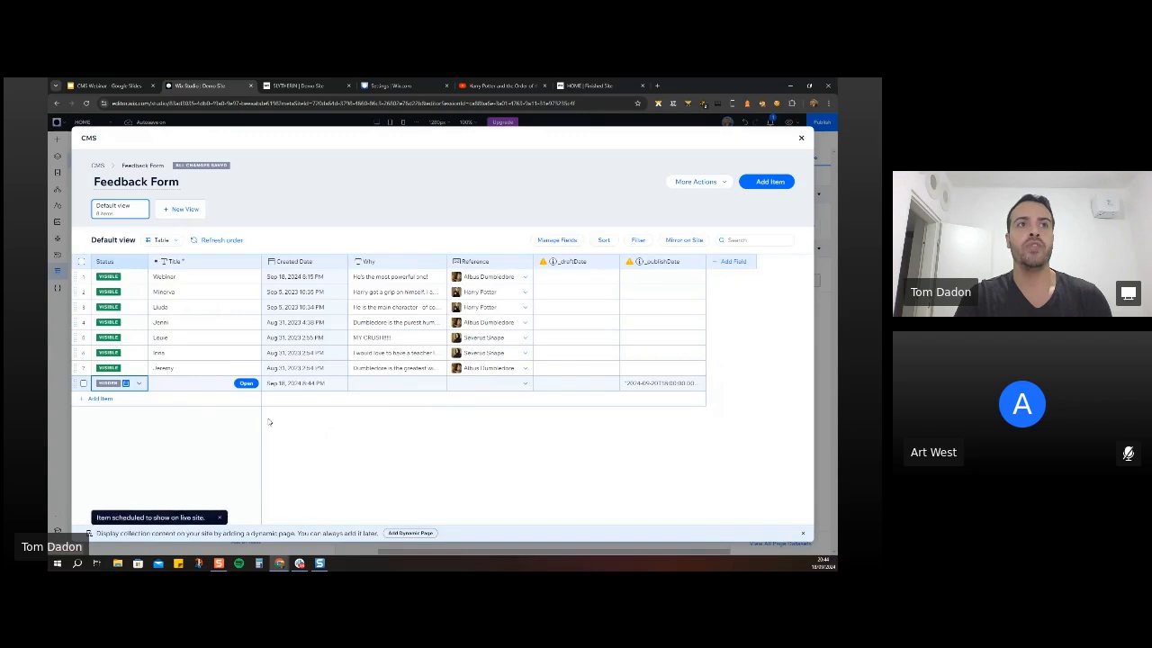
mouse_move(126, 384)
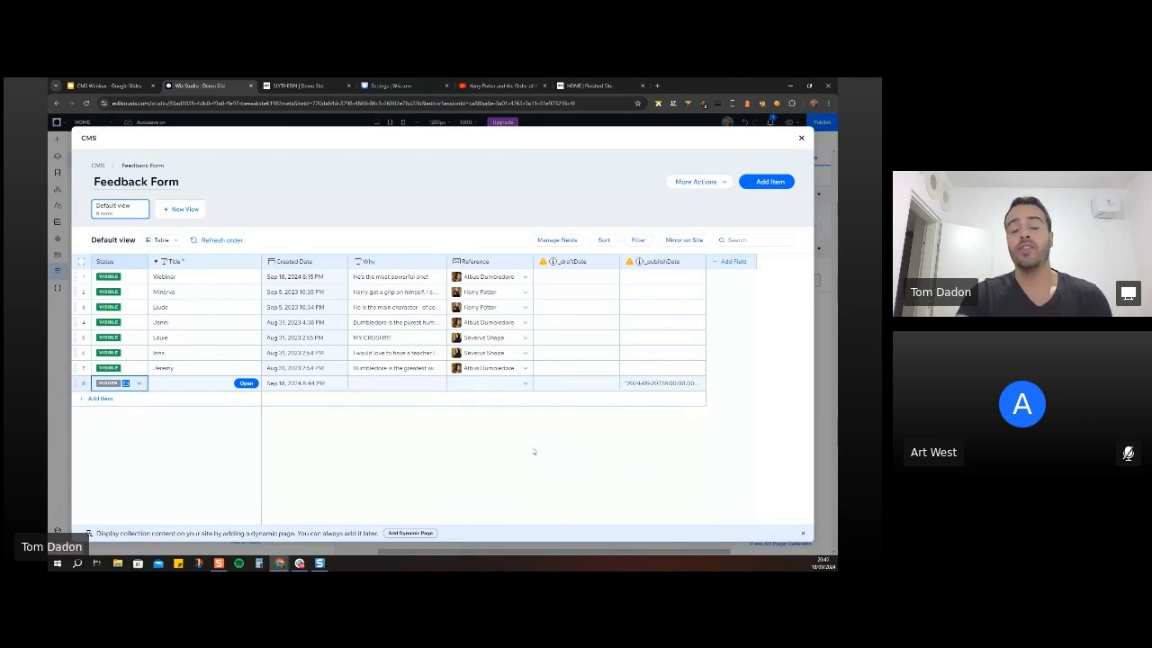
Close the Feedback Form collection and open the Manage Roles page under Roles & Permissions in the site dashboard's settings.
click(82, 384)
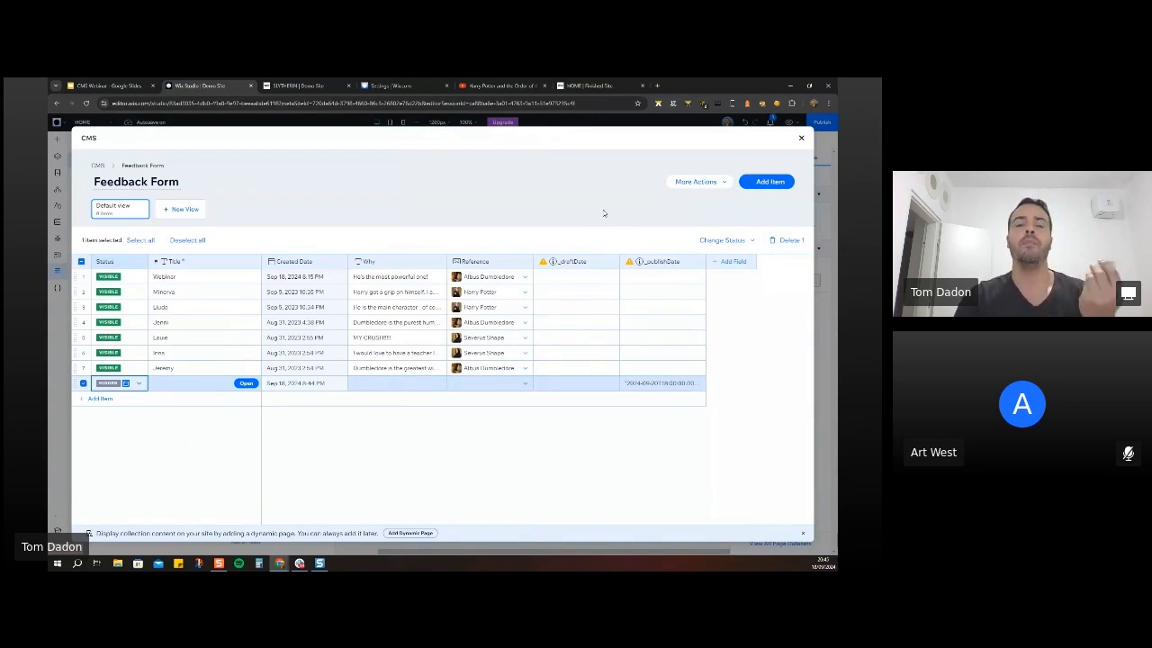
click(801, 140)
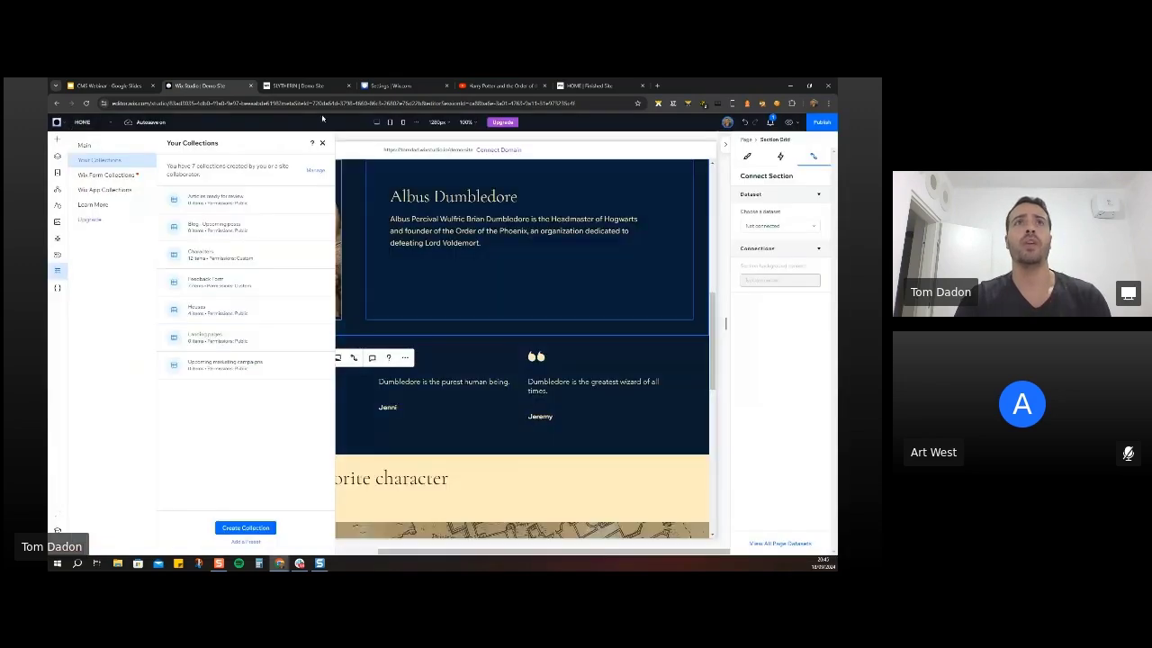
click(392, 86)
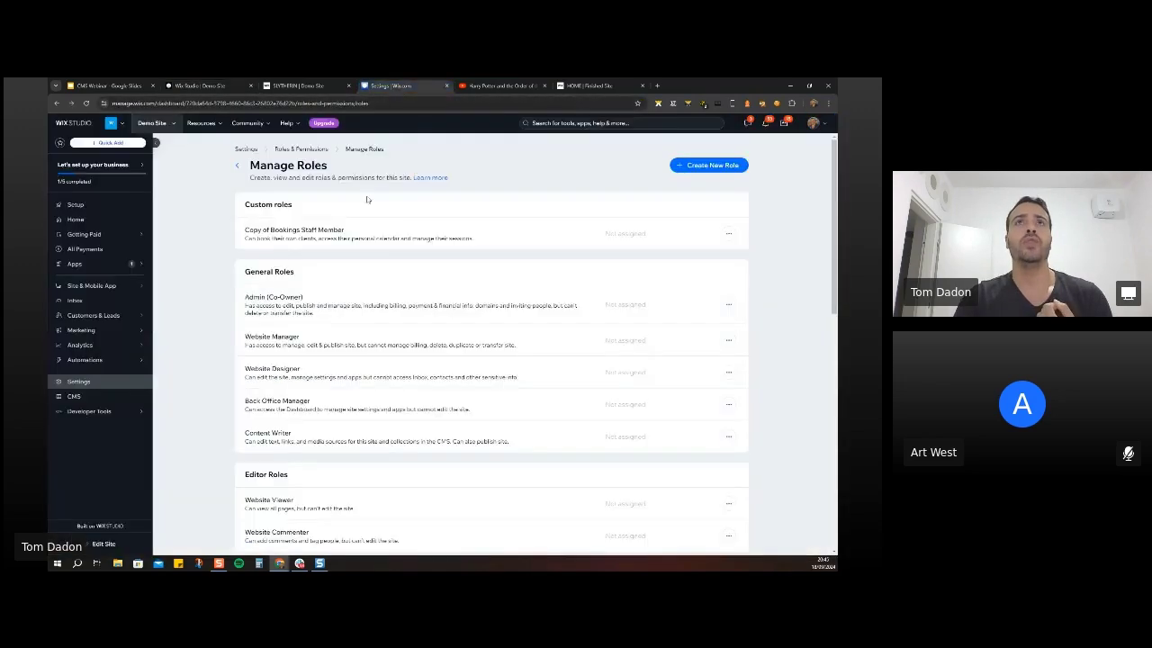
click(94, 380)
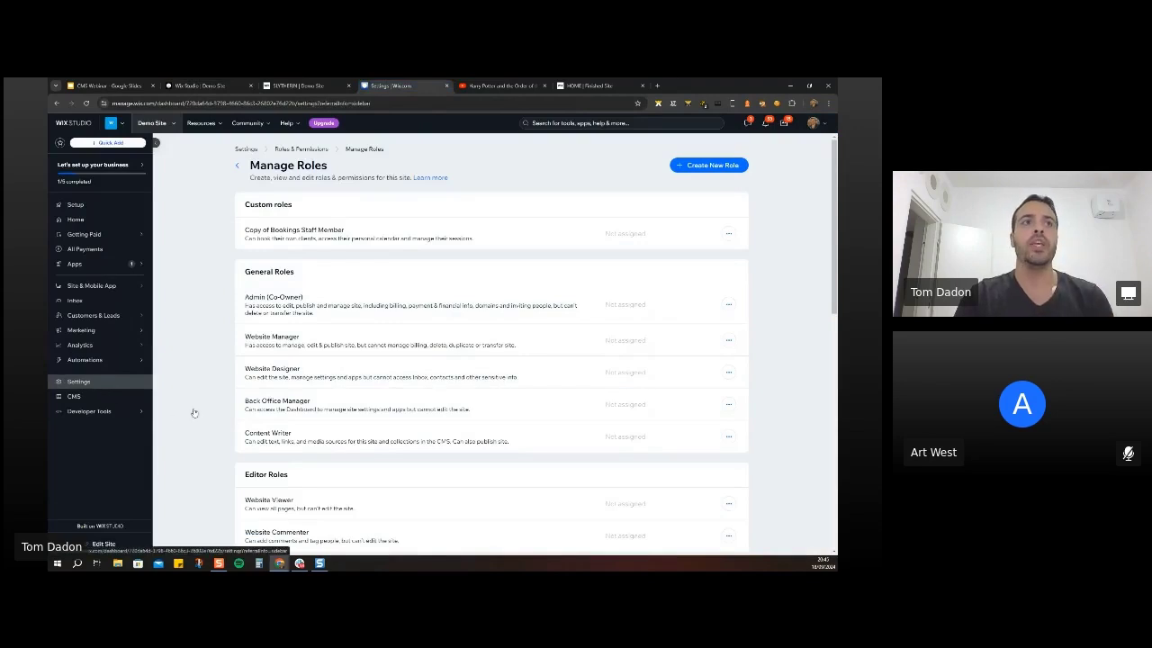
scroll(360, 414, down, 1)
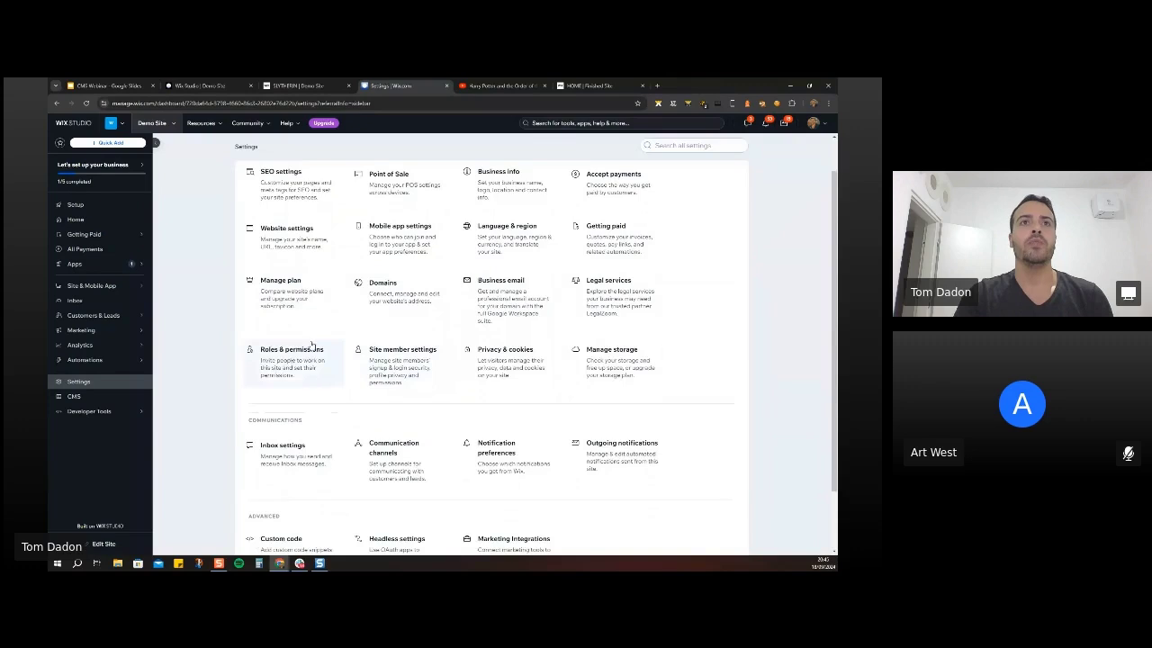
click(290, 378)
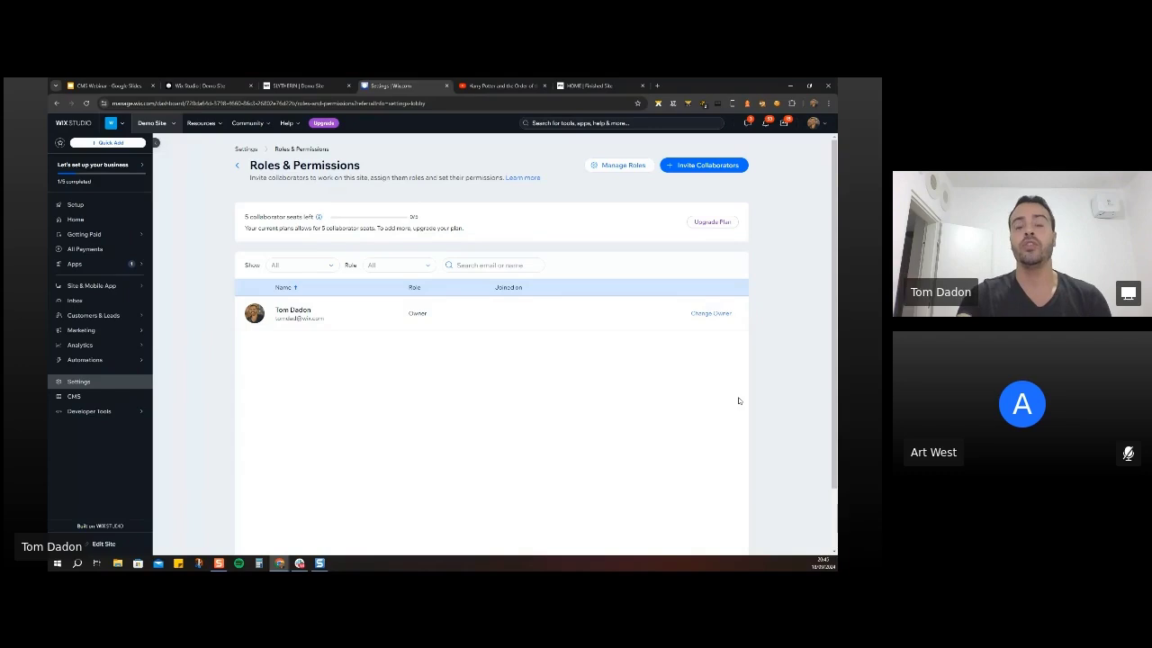
click(619, 166)
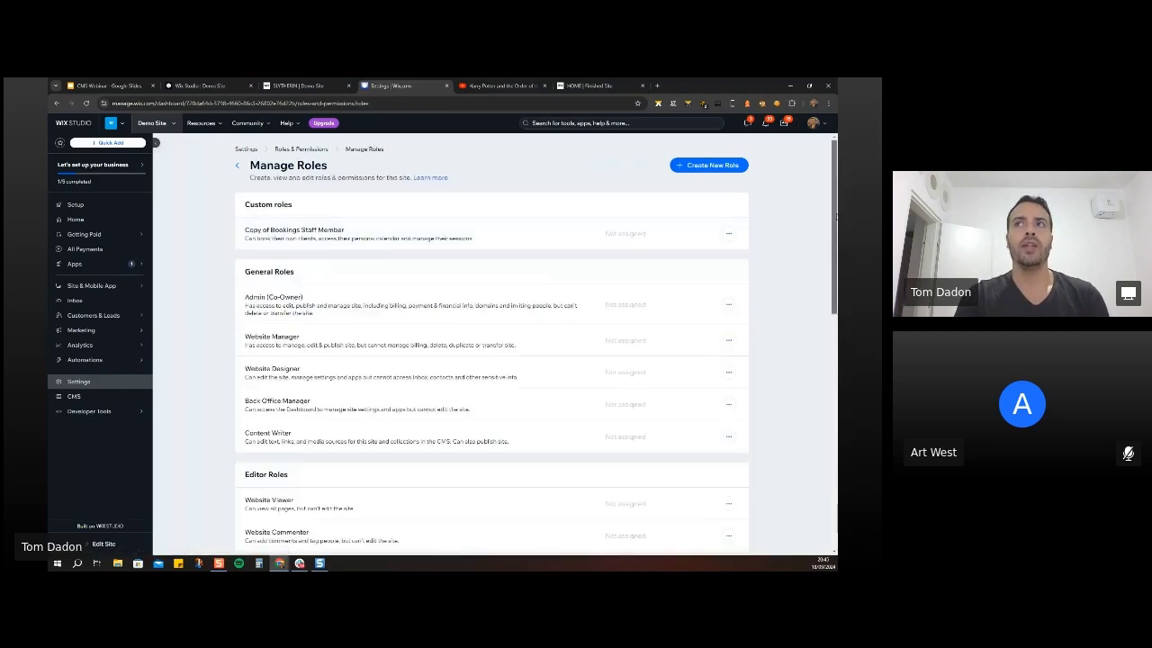
Review the collaborator roles available for the site, from the general and editor roles to CMS Editor and CMS Admin.
scroll(618, 165, down, 2)
scroll(491, 360, down, 3)
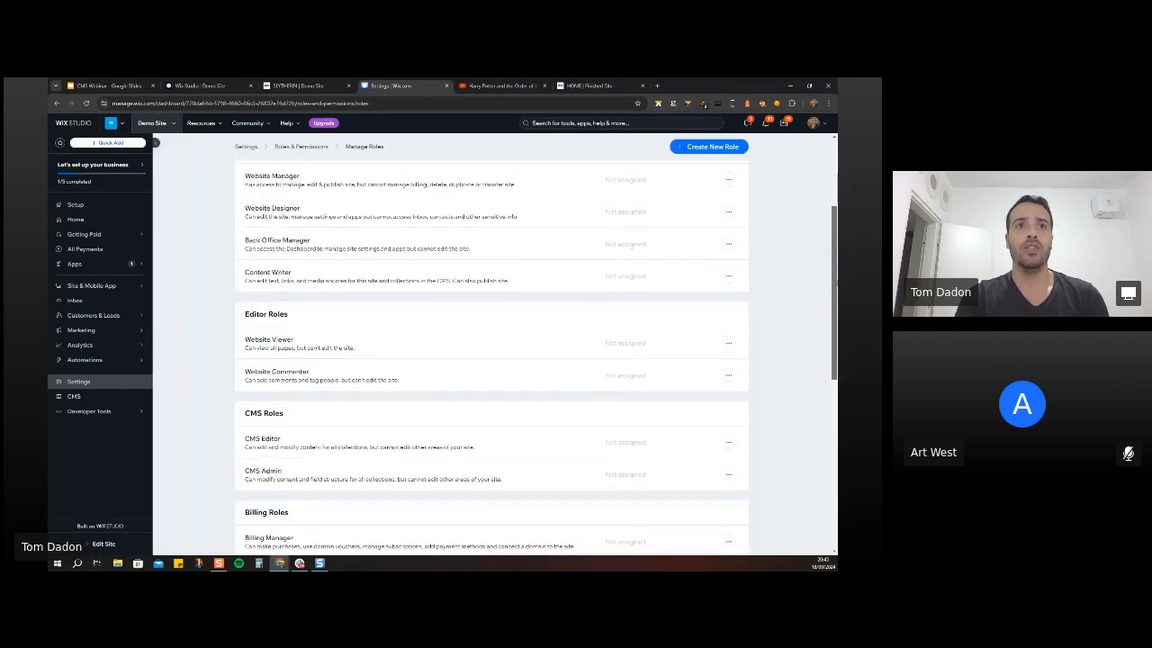
scroll(373, 237, up, 1)
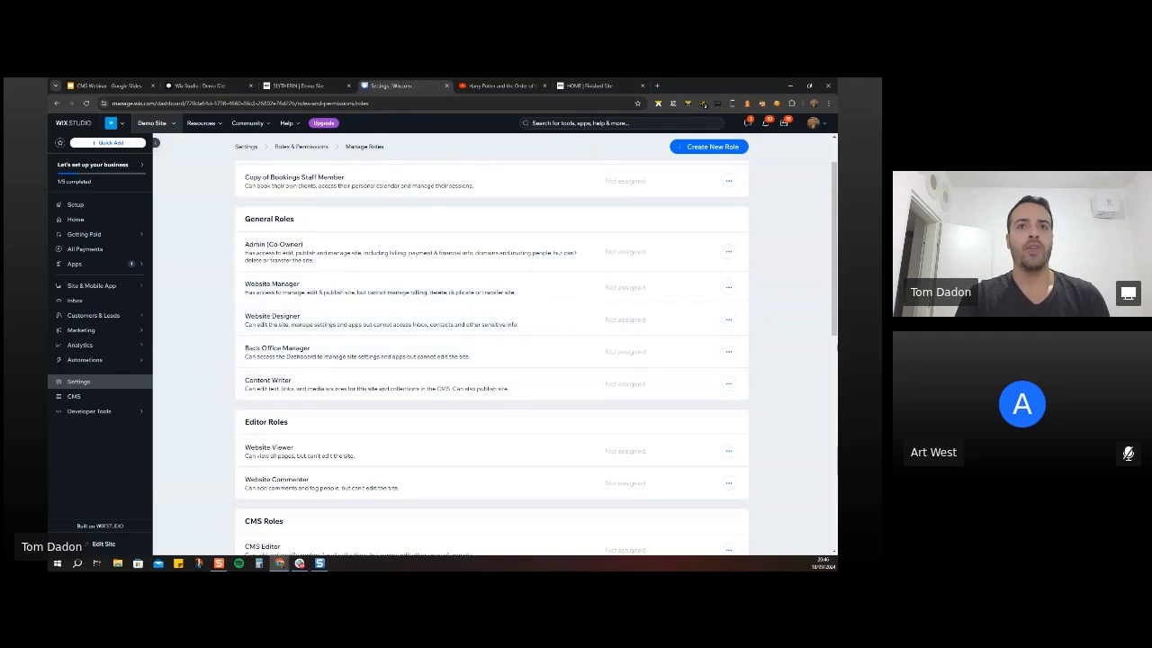
drag(835, 277, 835, 286)
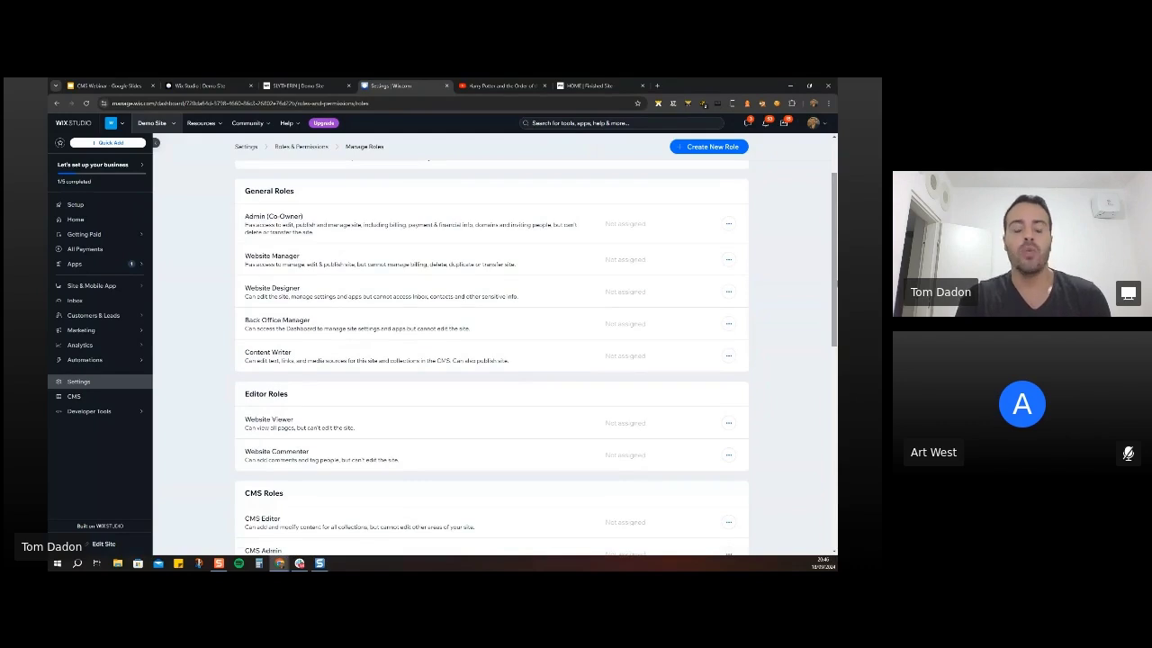
scroll(835, 282, down, 1)
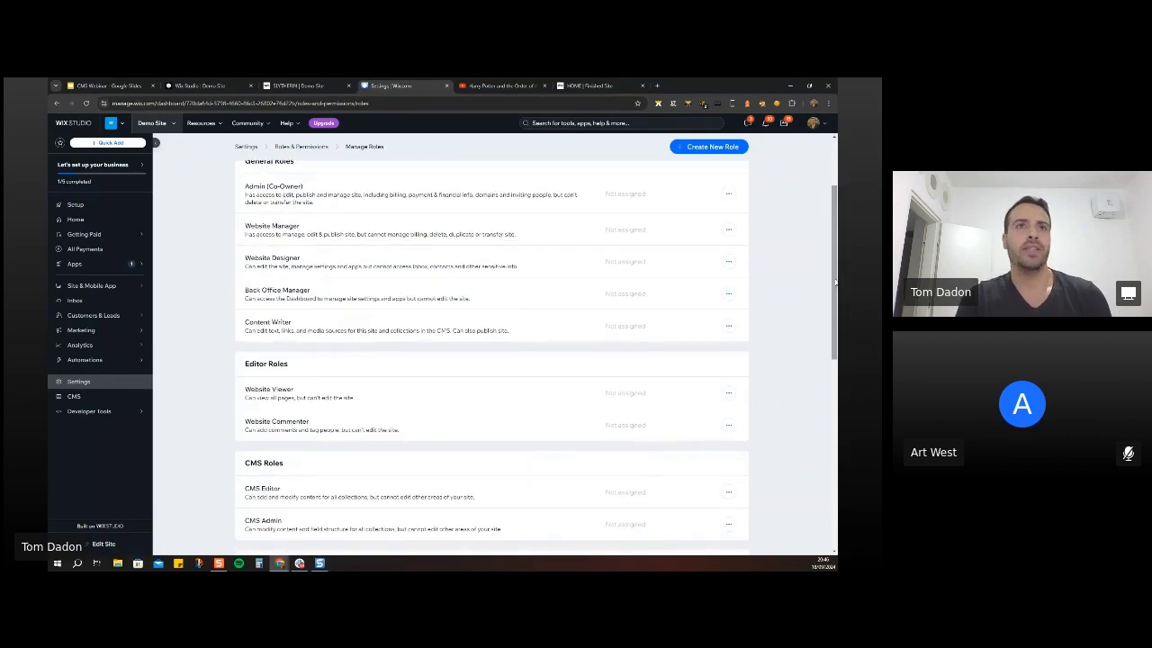
scroll(835, 283, down, 3)
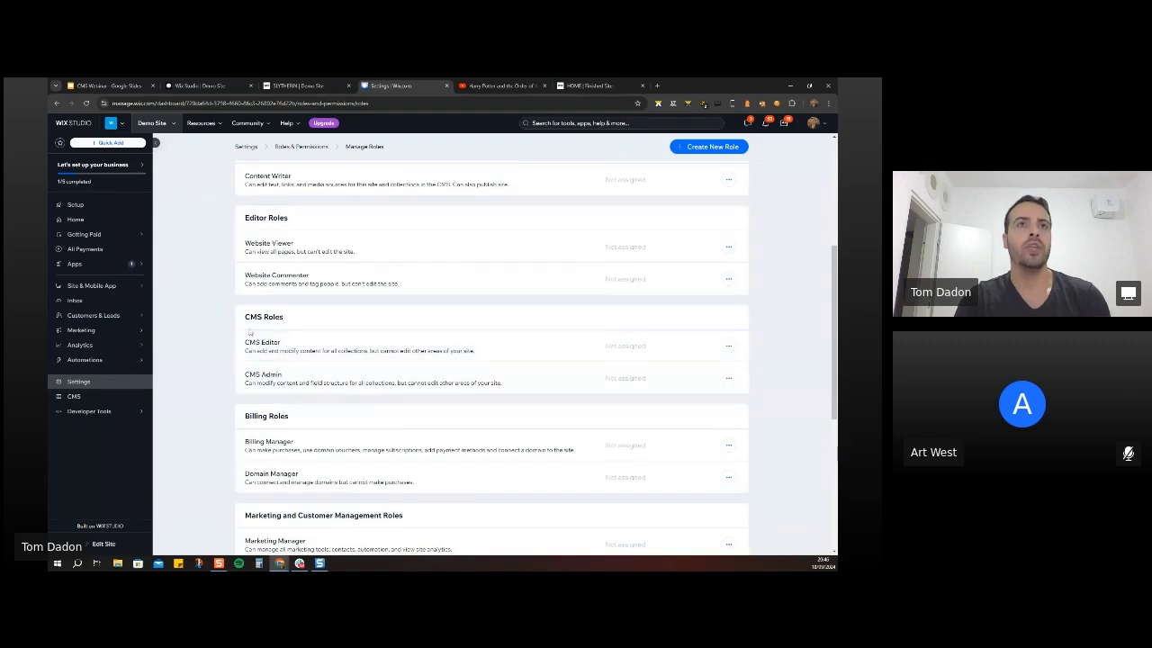
Open the site dashboard's CMS page and look over its folders and collections.
click(75, 397)
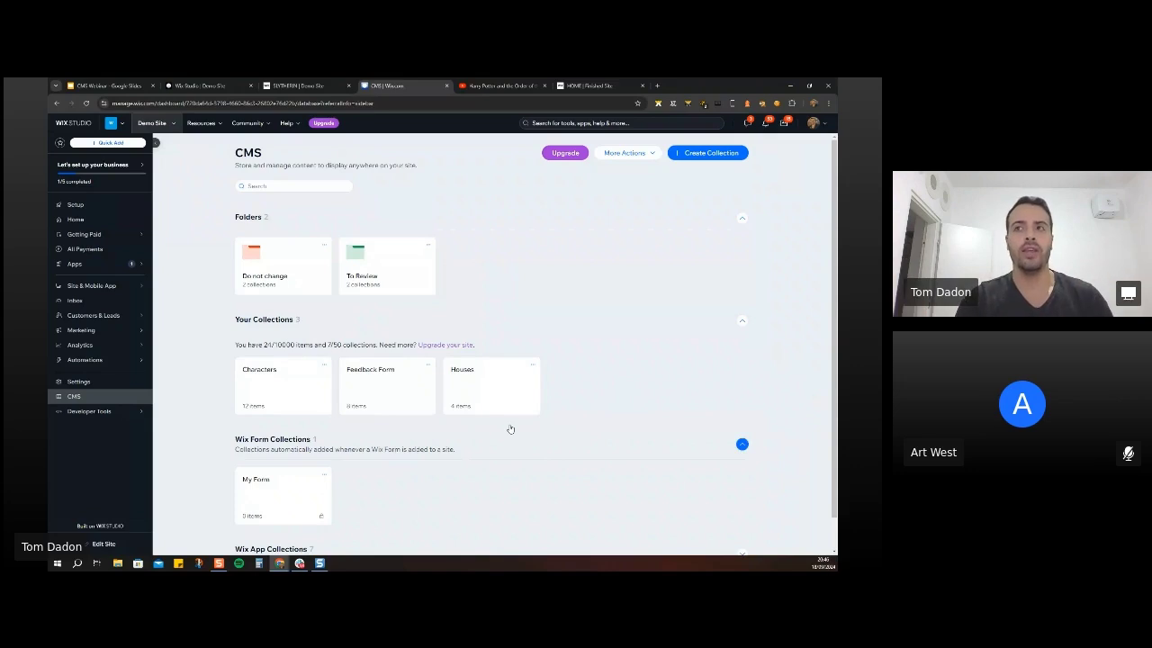
drag(835, 378, 836, 302)
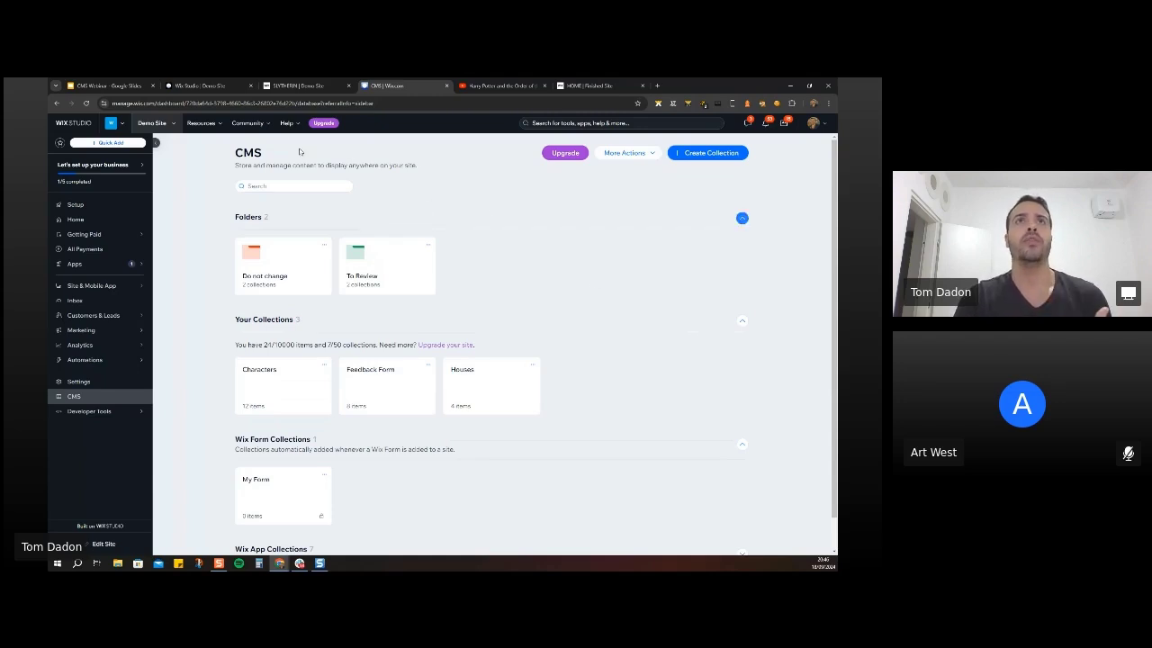
Switch to the CMS Webinar presentation in Google Slides and advance to the "What we covered" slide.
click(111, 87)
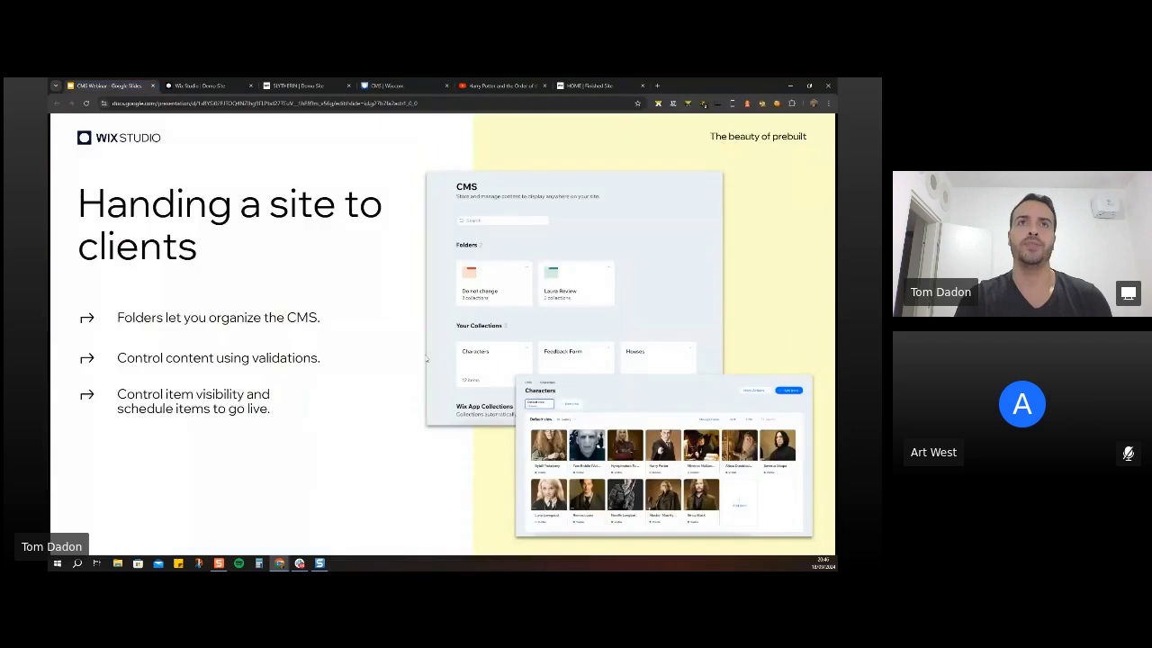
click(544, 379)
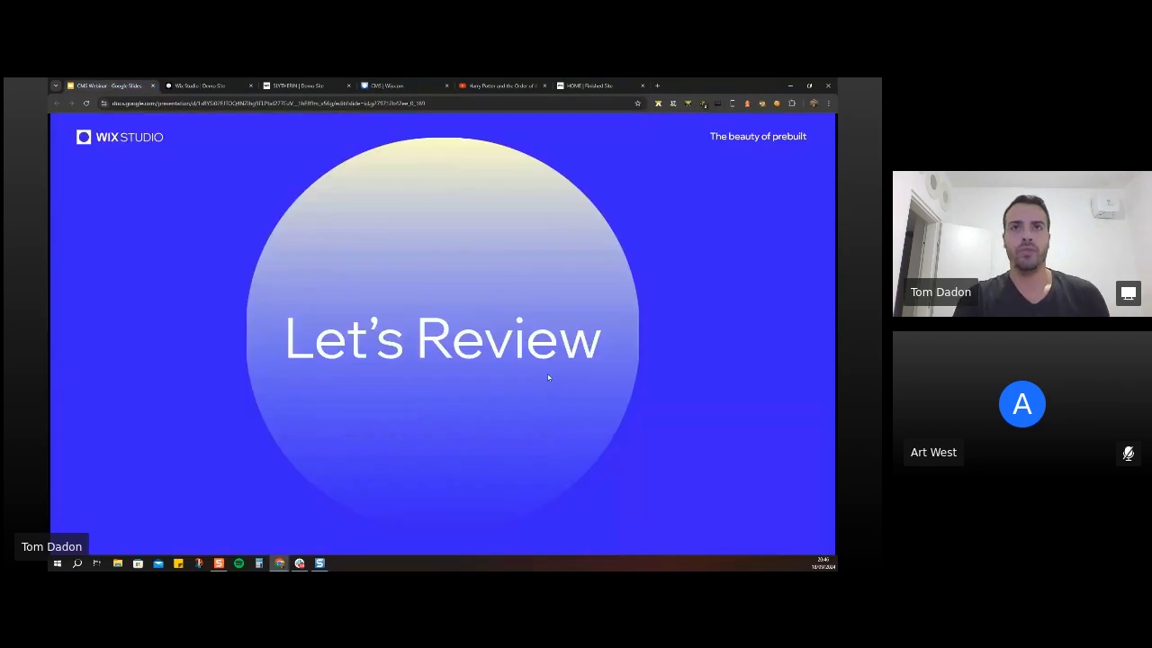
click(548, 377)
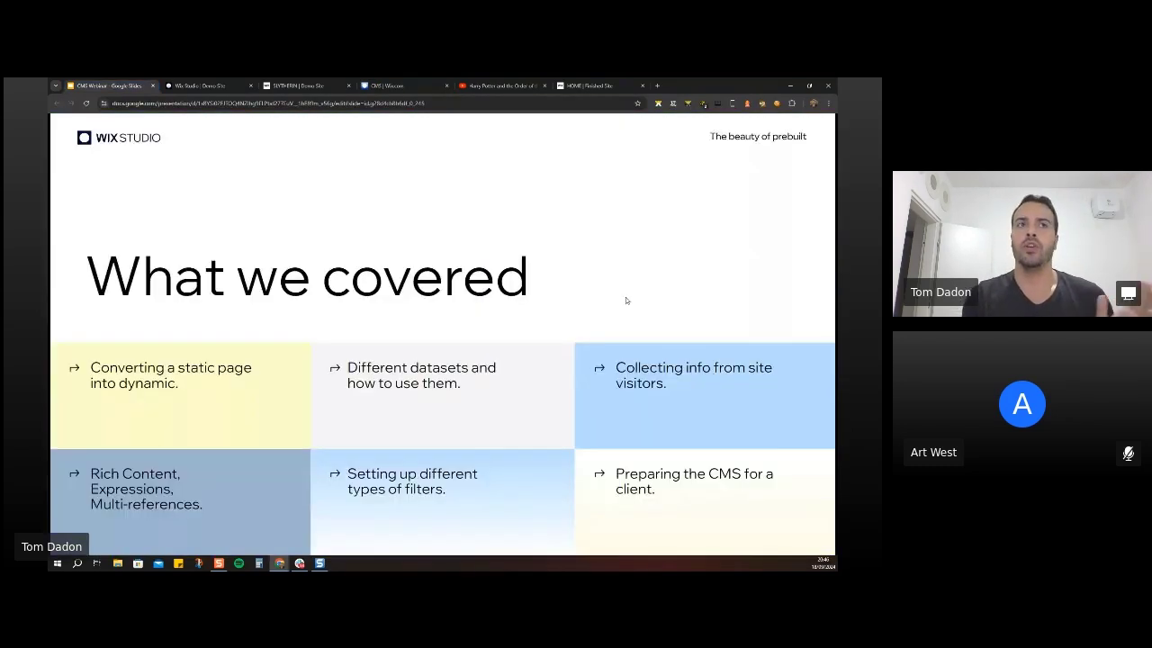